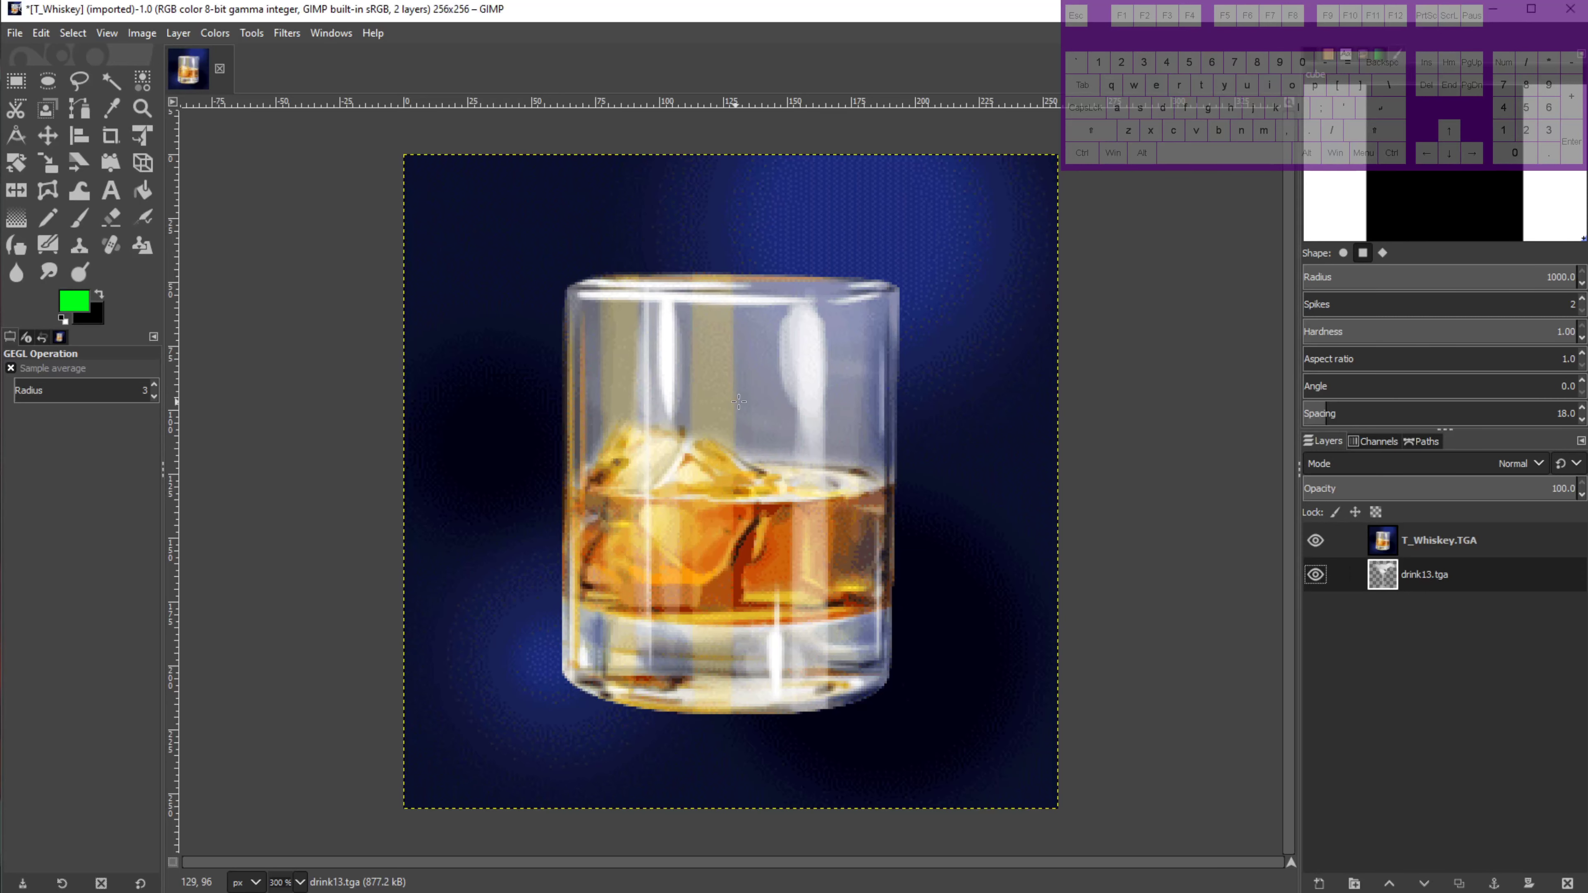
Hide the T_Whiskey.TGA layer and try scaling the drink13.tga layer proportionally to about 261 × 261 pixels.
{"action": "left_click", "coordinate": [1308, 544]}
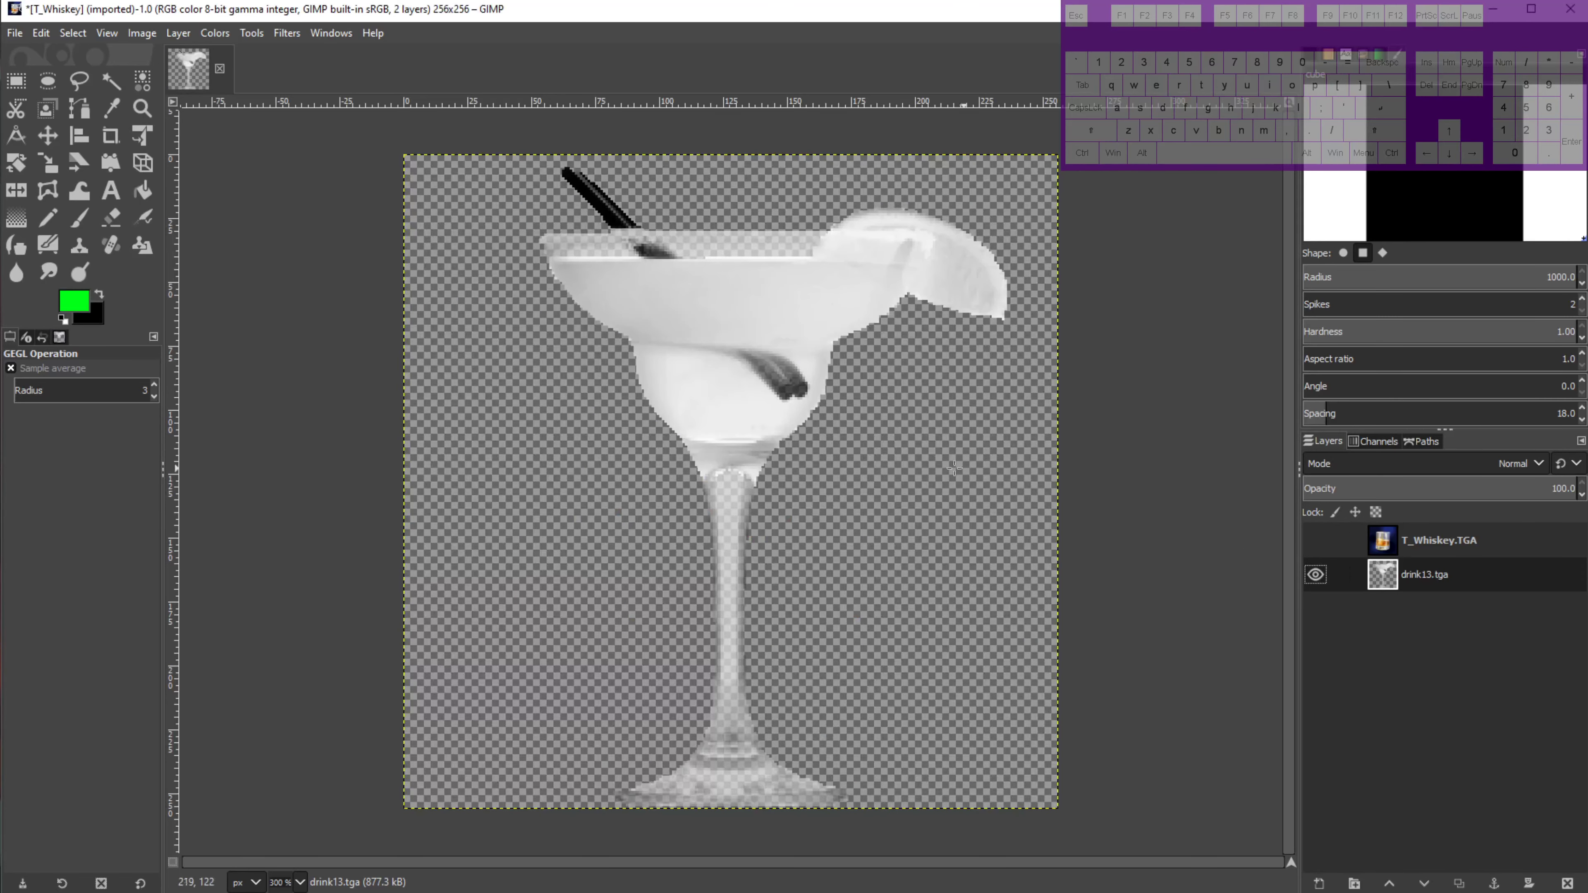
{"action": "key", "text": "shift+s"}
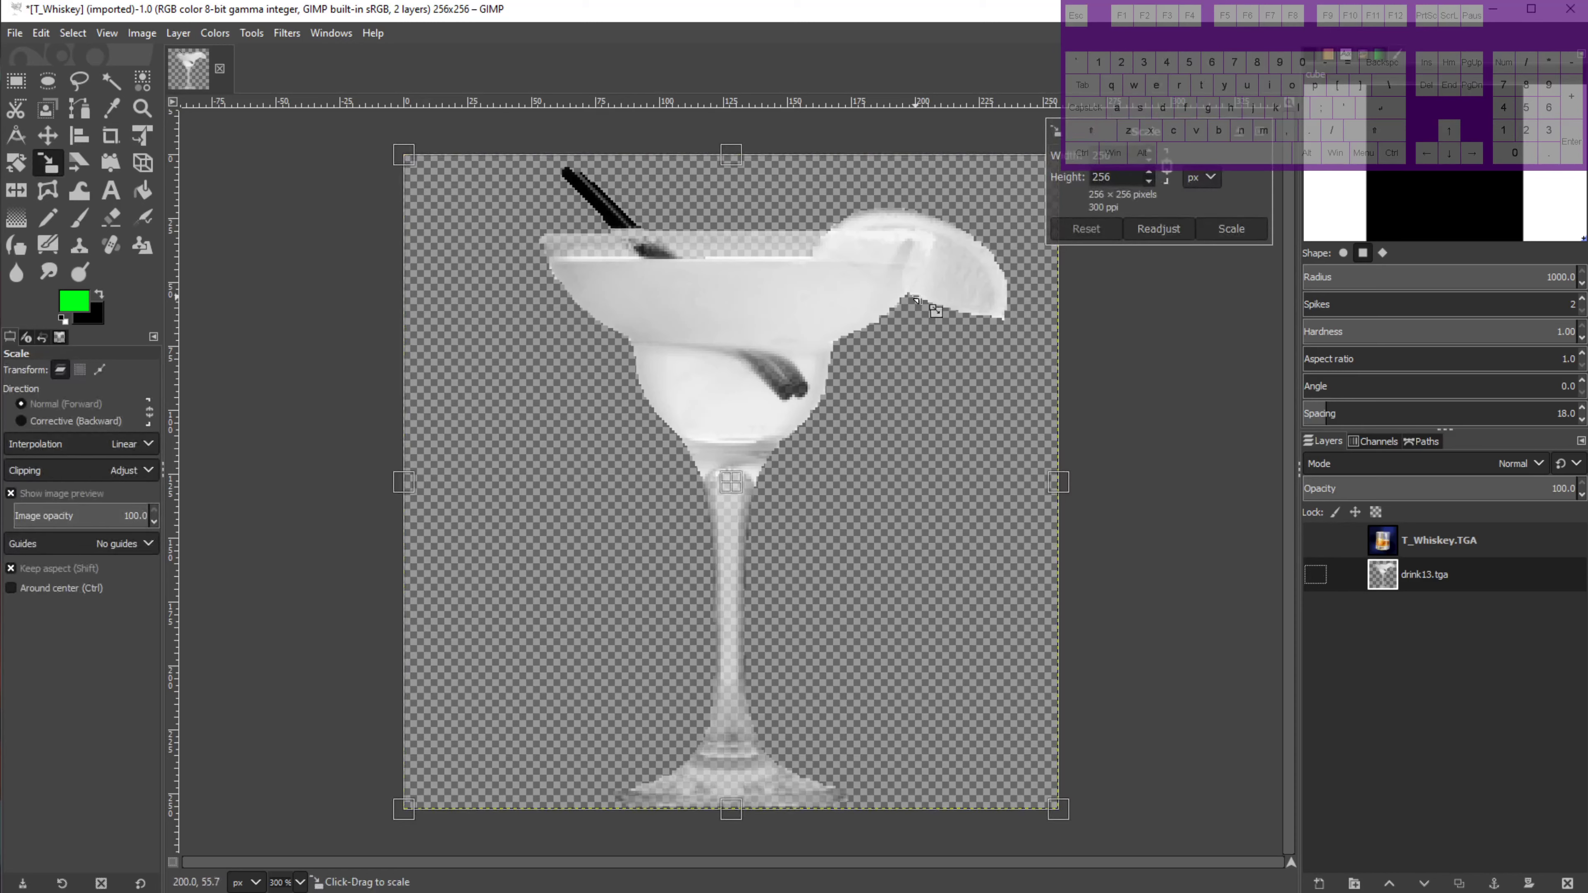
{"action": "left_click_drag", "start_coordinate": [665, 406], "coordinate": [704, 427]}
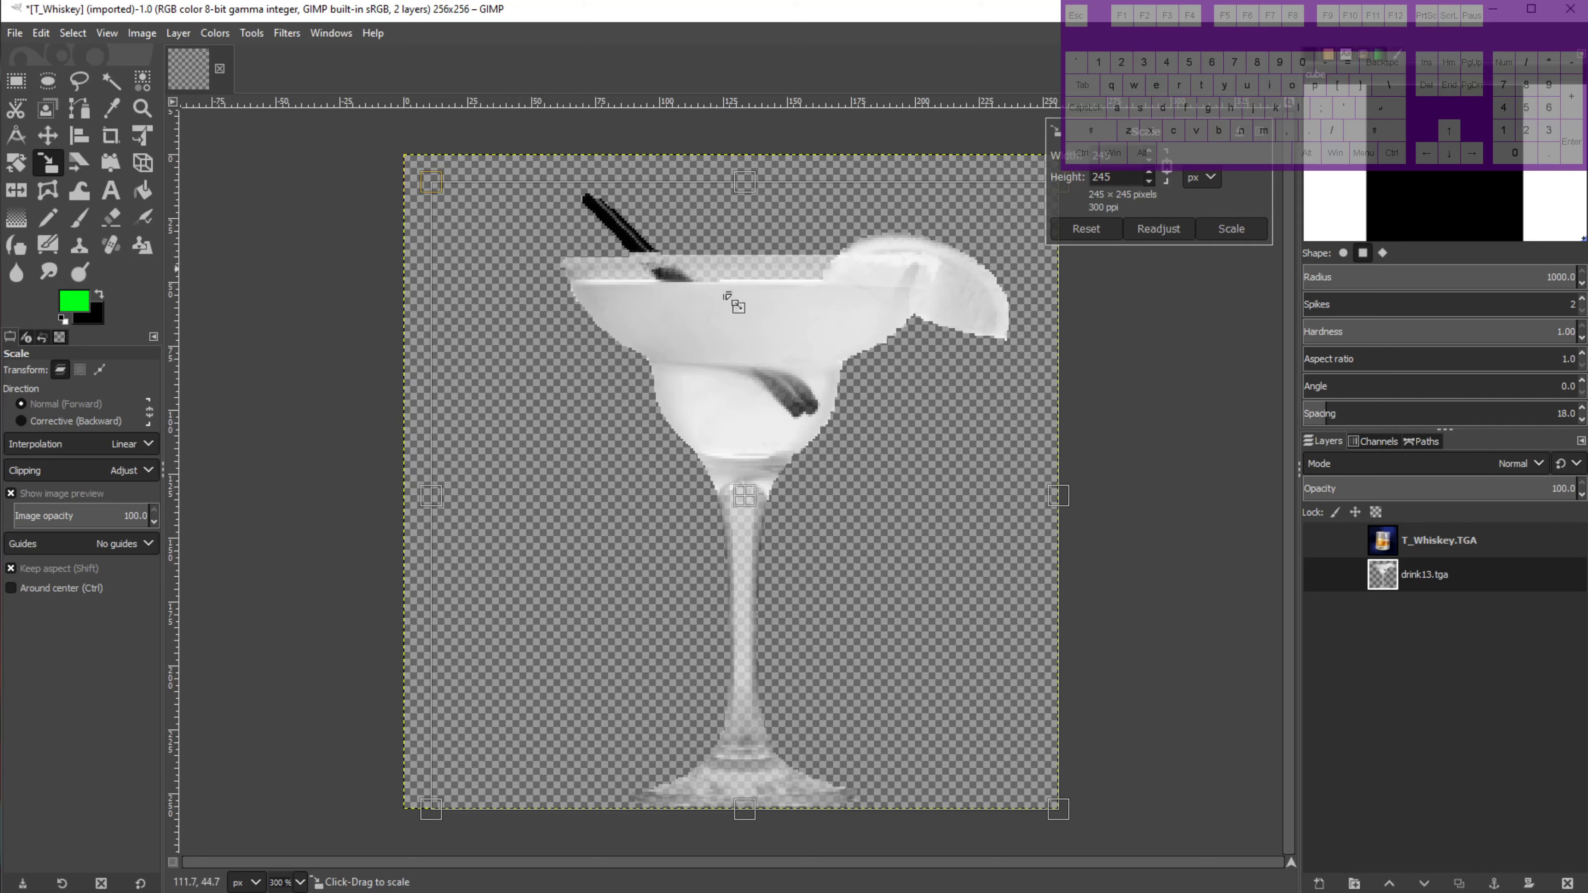
{"action": "left_click_drag", "start_coordinate": [654, 374], "coordinate": [615, 335]}
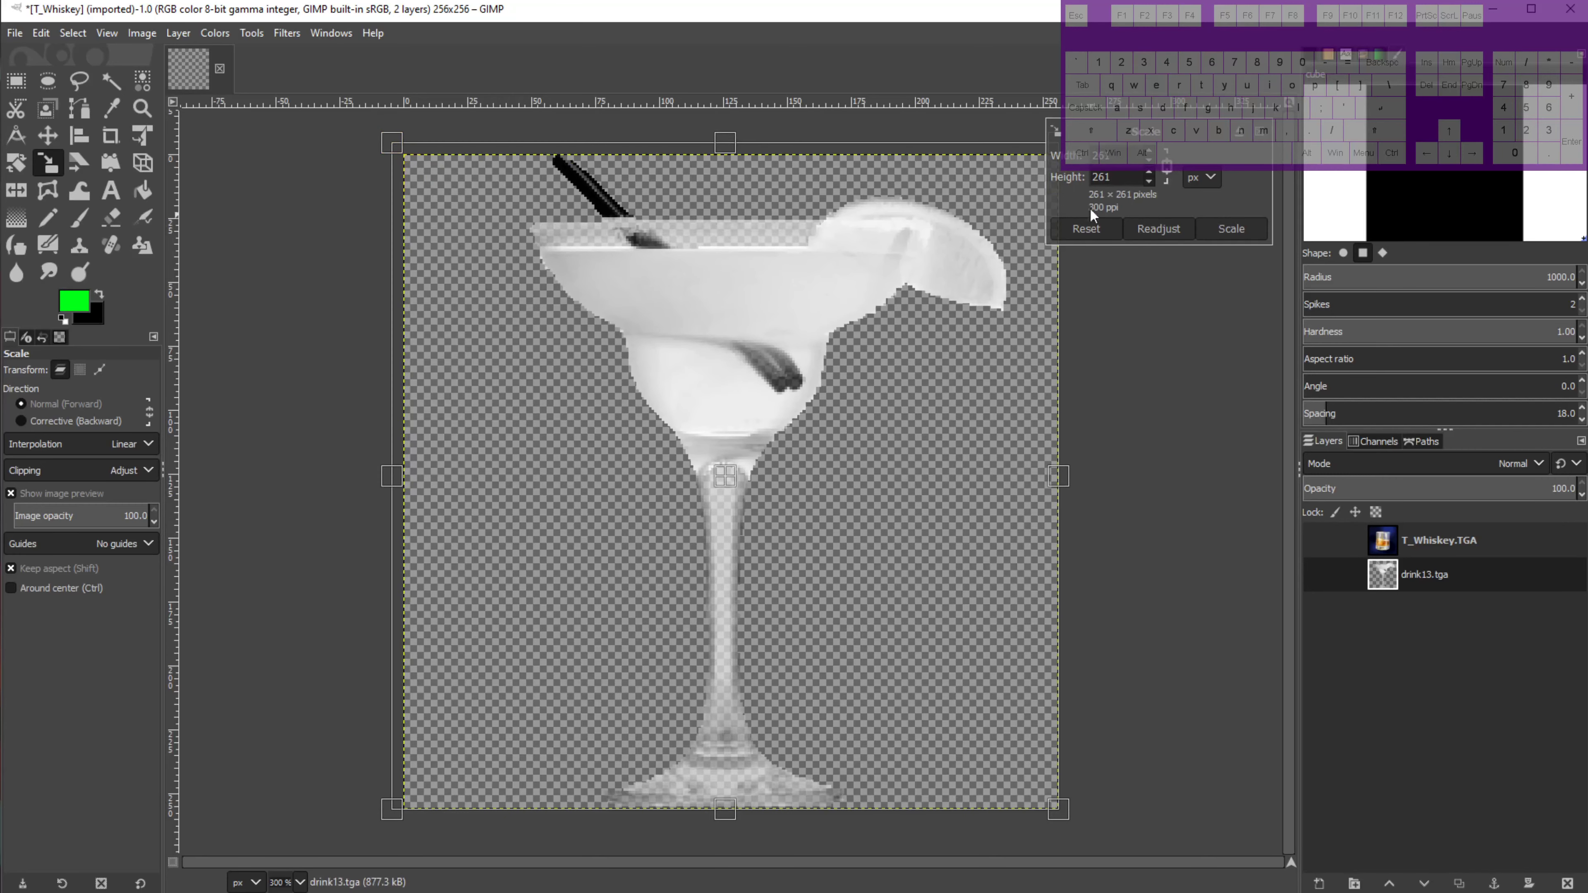
Unlink width and height, scale the drink13.tga layer to about 228 × 255 pixels, centre it on the canvas and apply.
{"action": "left_click", "coordinate": [1167, 177]}
{"action": "left_click_drag", "start_coordinate": [392, 143], "coordinate": [588, 281]}
{"action": "left_click", "coordinate": [1167, 177]}
{"action": "left_click_drag", "start_coordinate": [787, 470], "coordinate": [518, 348]}
{"action": "left_click_drag", "start_coordinate": [741, 452], "coordinate": [712, 503]}
{"action": "left_click_drag", "start_coordinate": [757, 437], "coordinate": [808, 404]}
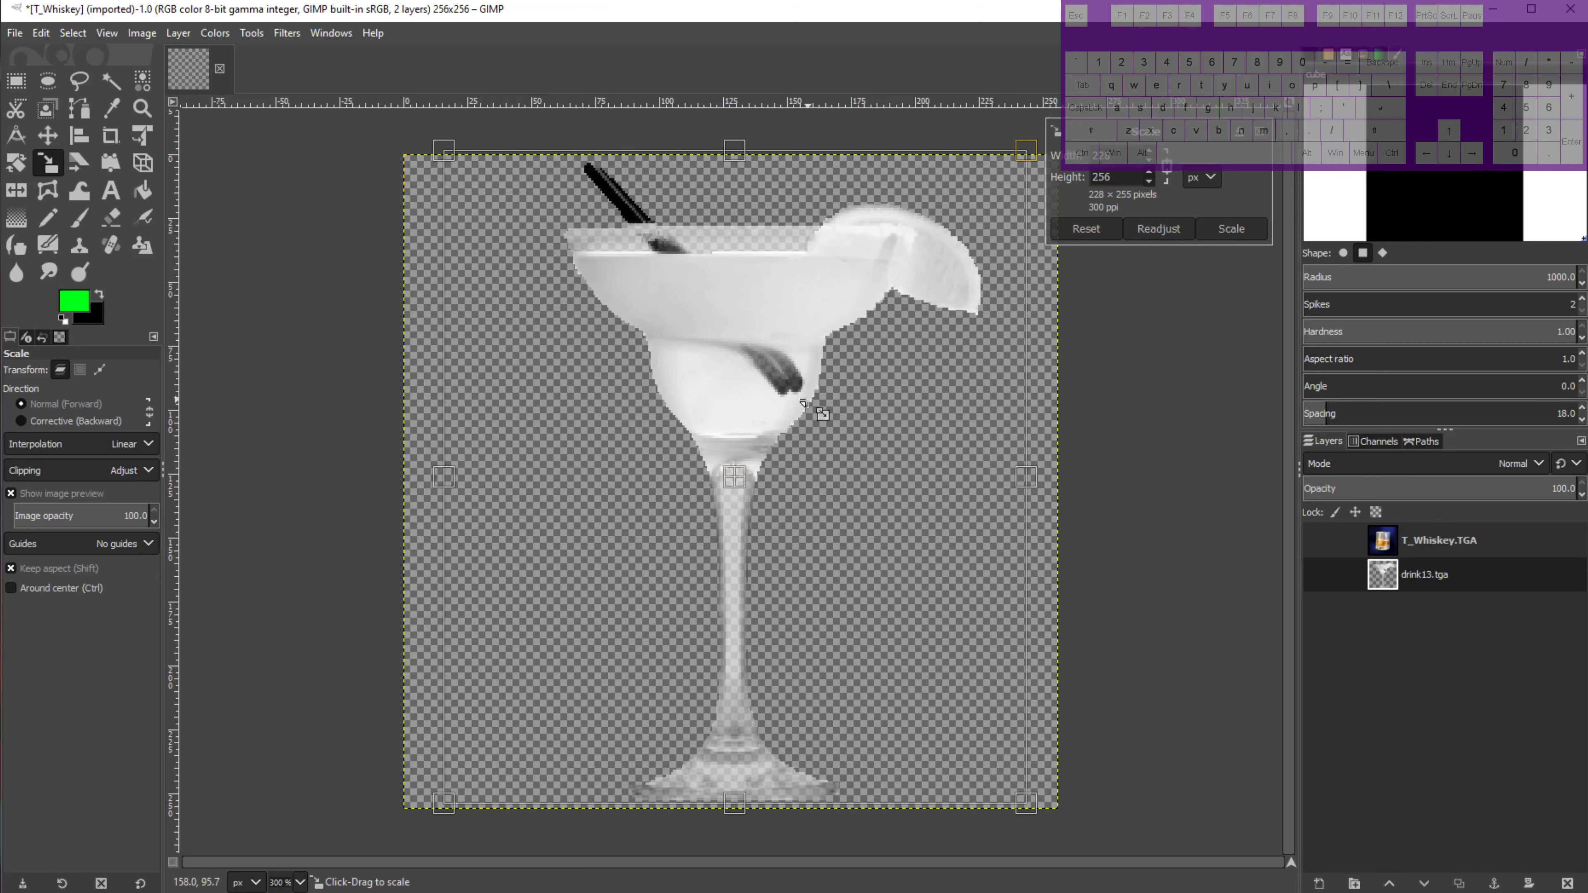
{"action": "left_click_drag", "start_coordinate": [726, 483], "coordinate": [745, 484]}
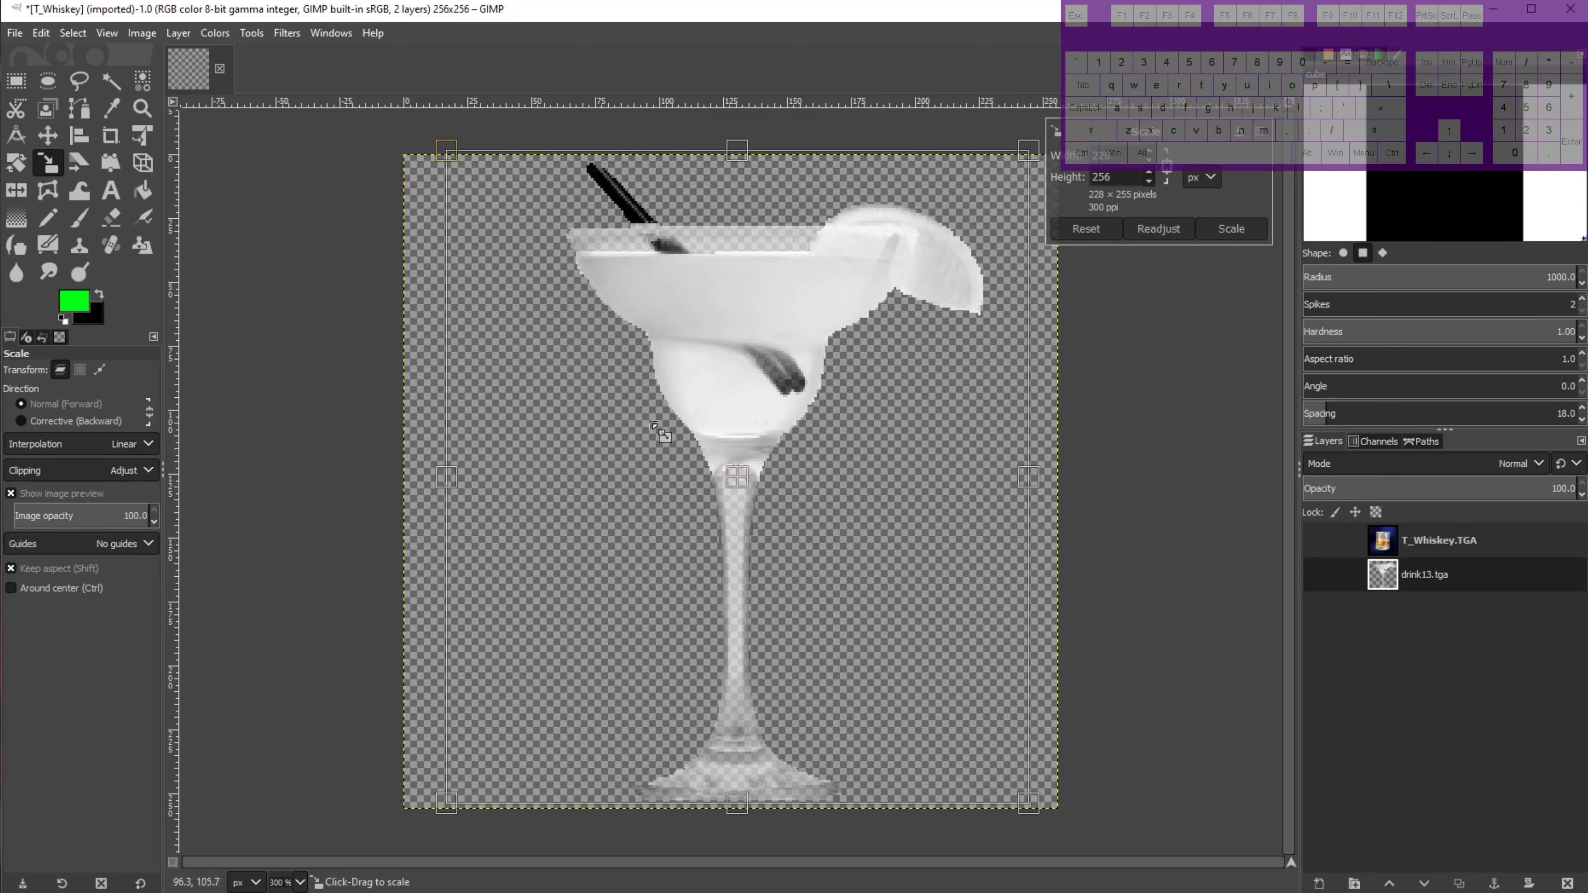
{"action": "left_click", "coordinate": [1232, 229]}
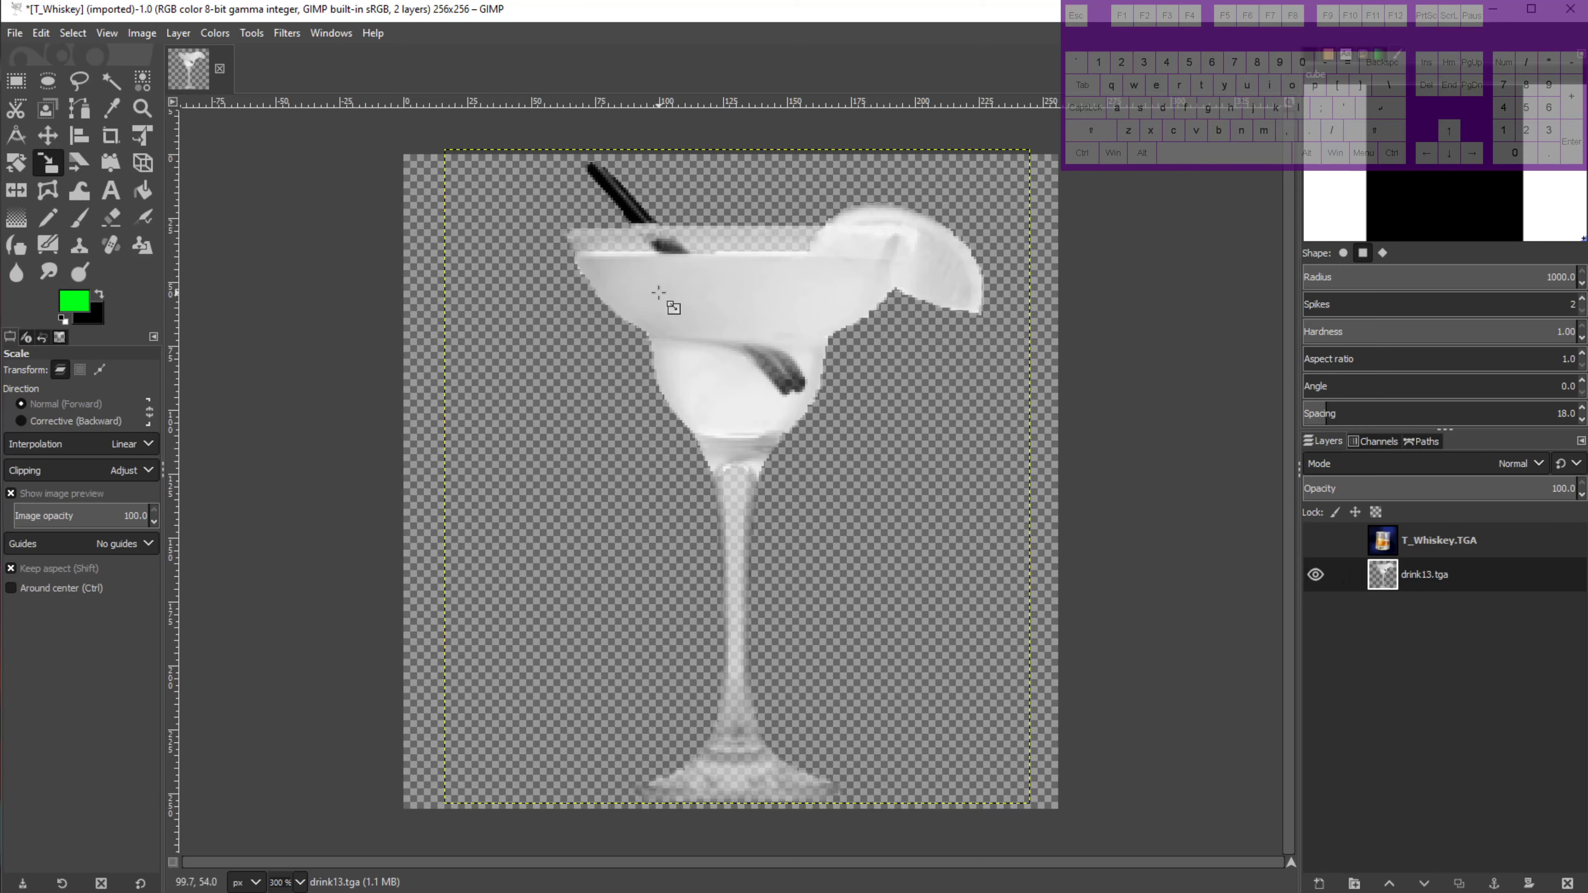
Delete the drink13.tga layer and show the T_Whiskey.TGA layer again.
{"action": "right_click", "coordinate": [1421, 574]}
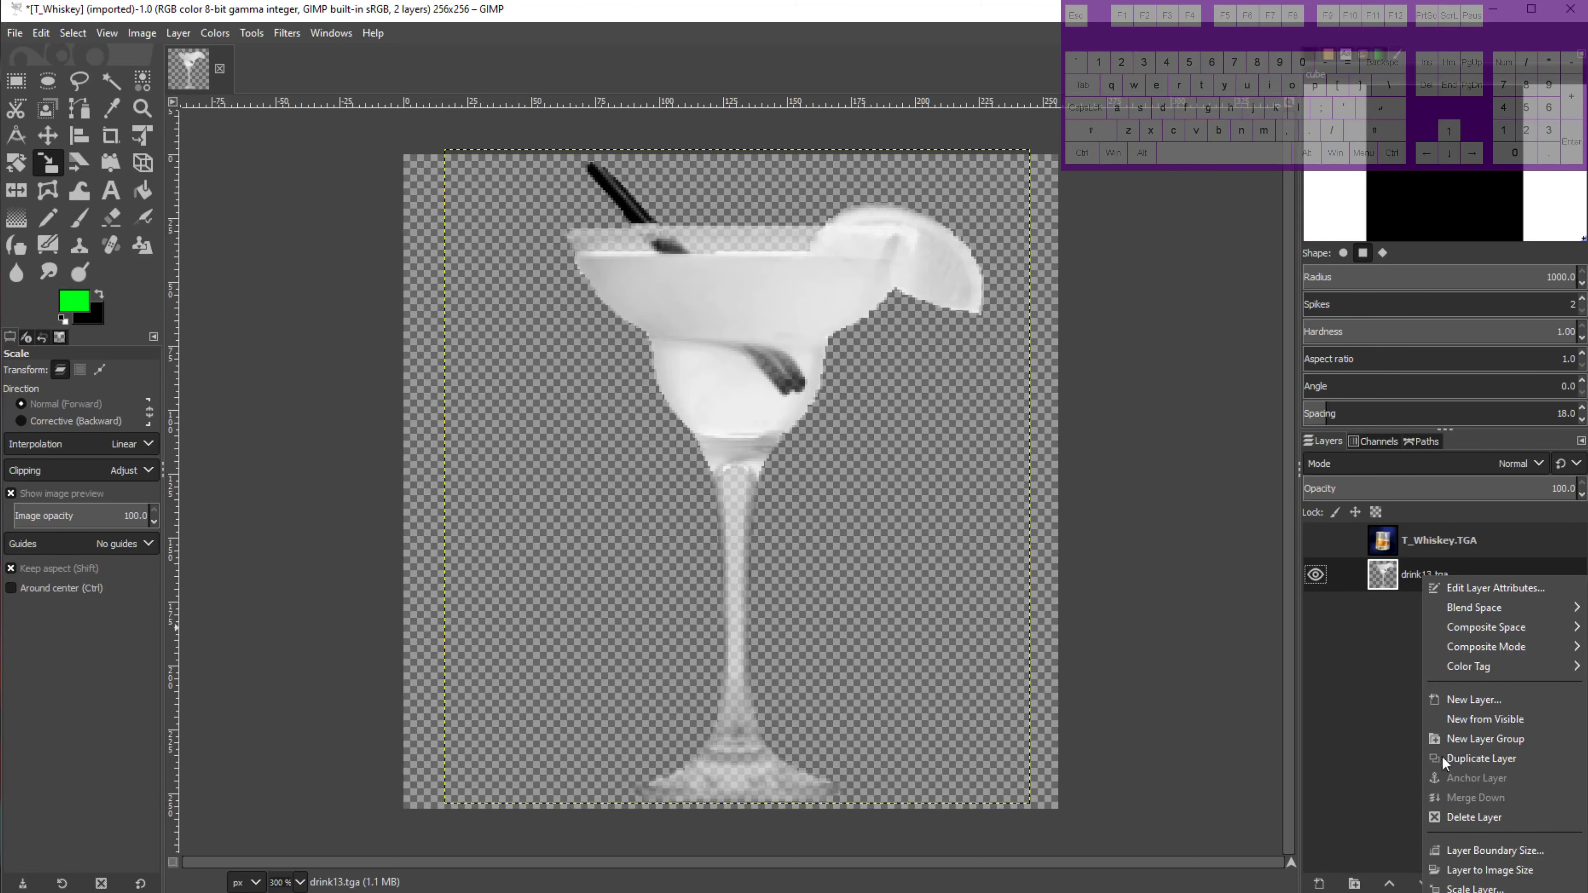
{"action": "left_click", "coordinate": [1472, 816]}
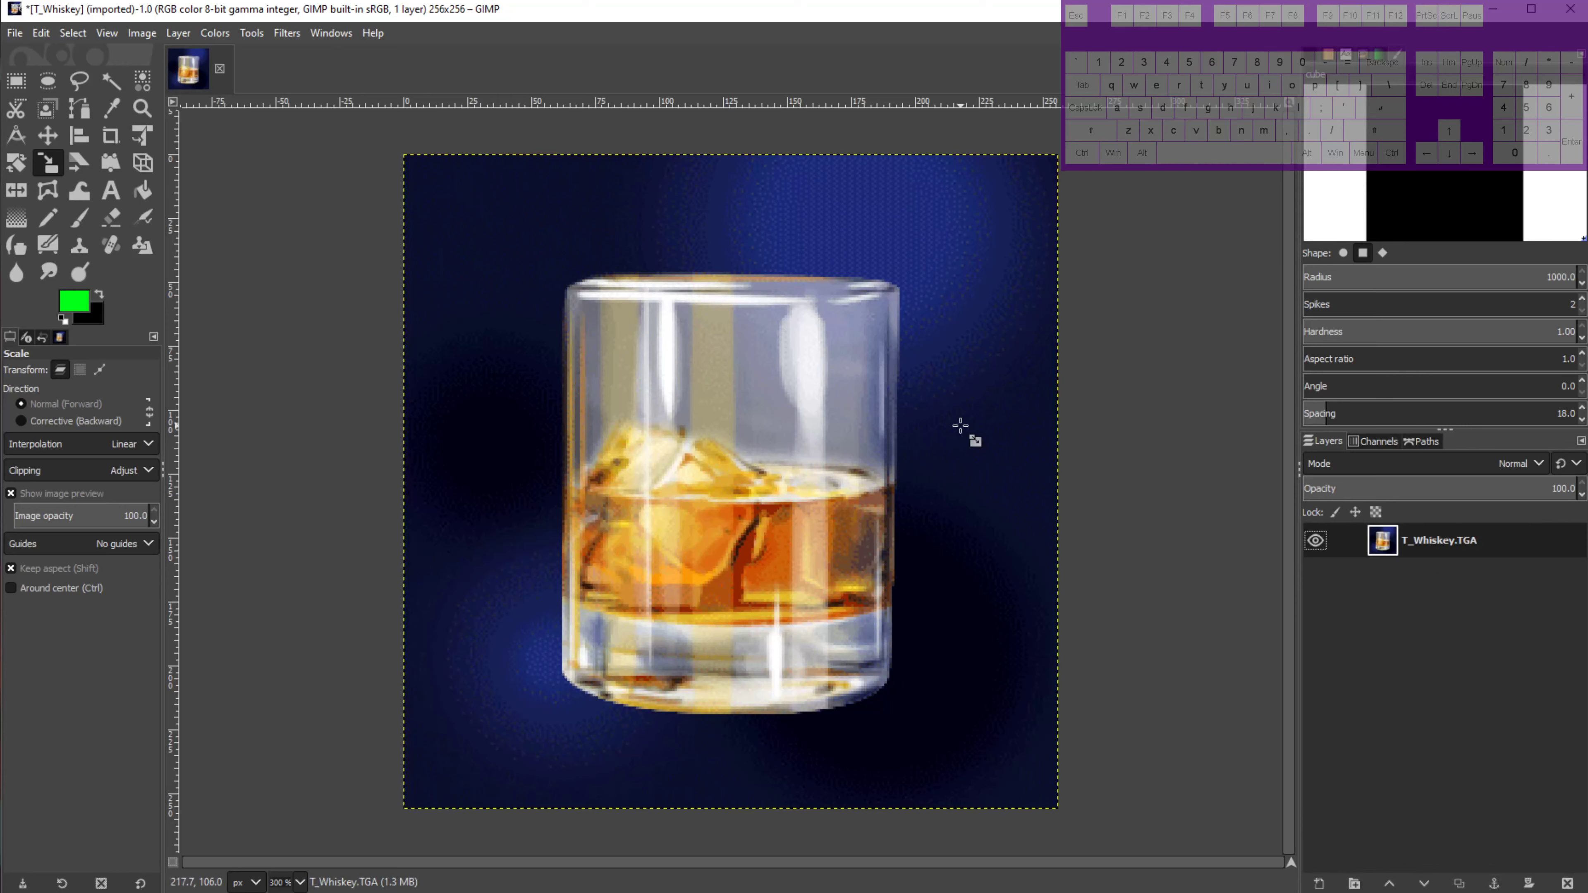
Select the whiskey glass with Fuzzy Select, raising the threshold to about 93.5, and add the white highlights in its upper half.
{"action": "key", "text": "u"}
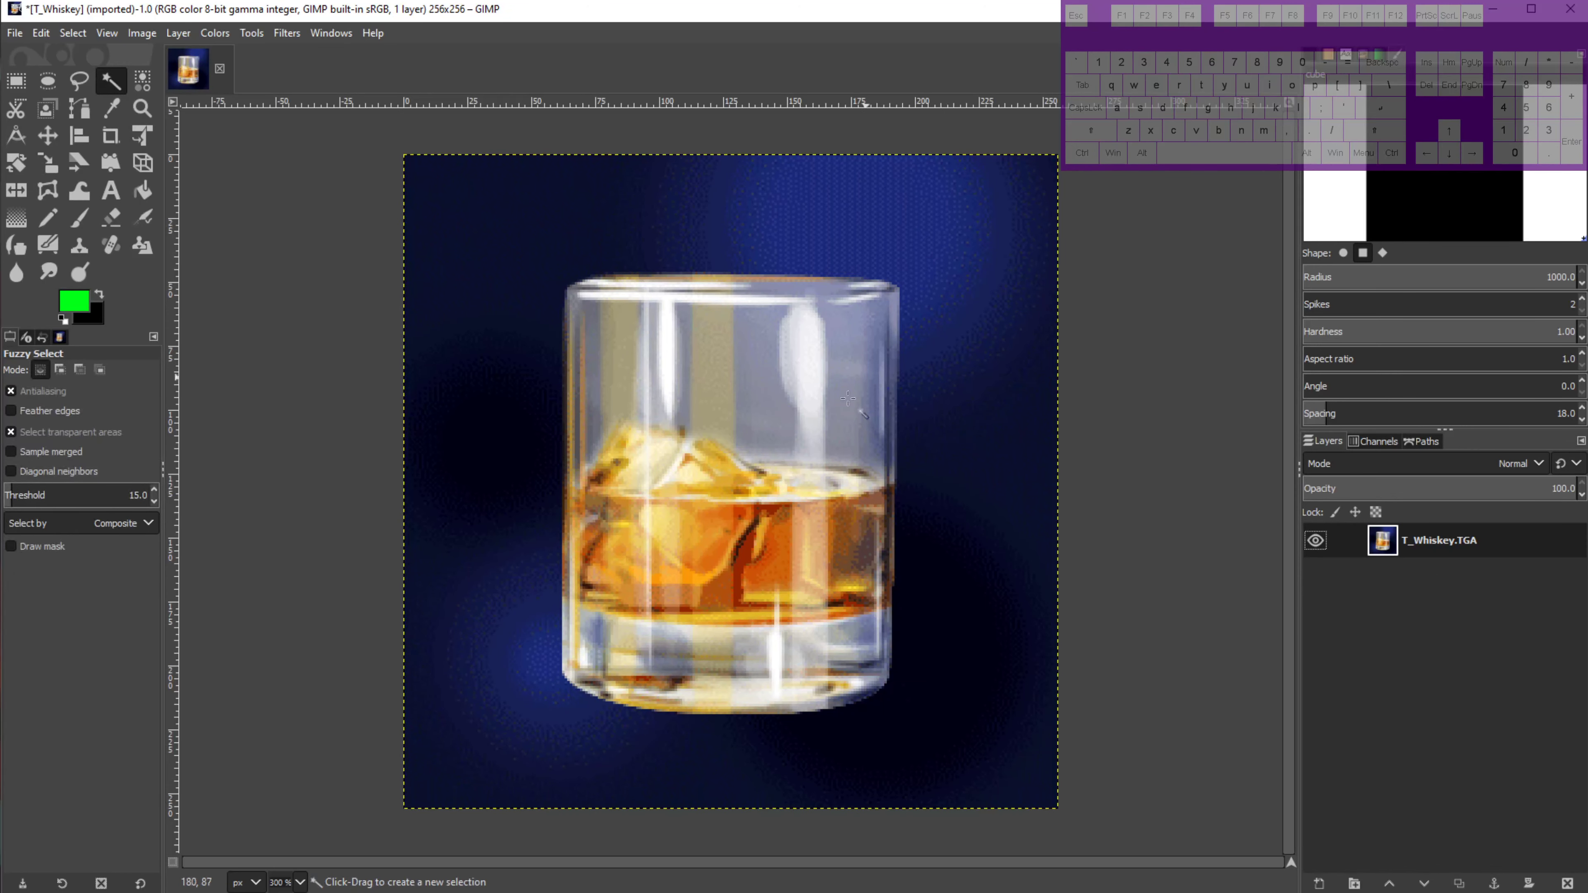
{"action": "left_click_drag", "start_coordinate": [724, 371], "coordinate": [1039, 371]}
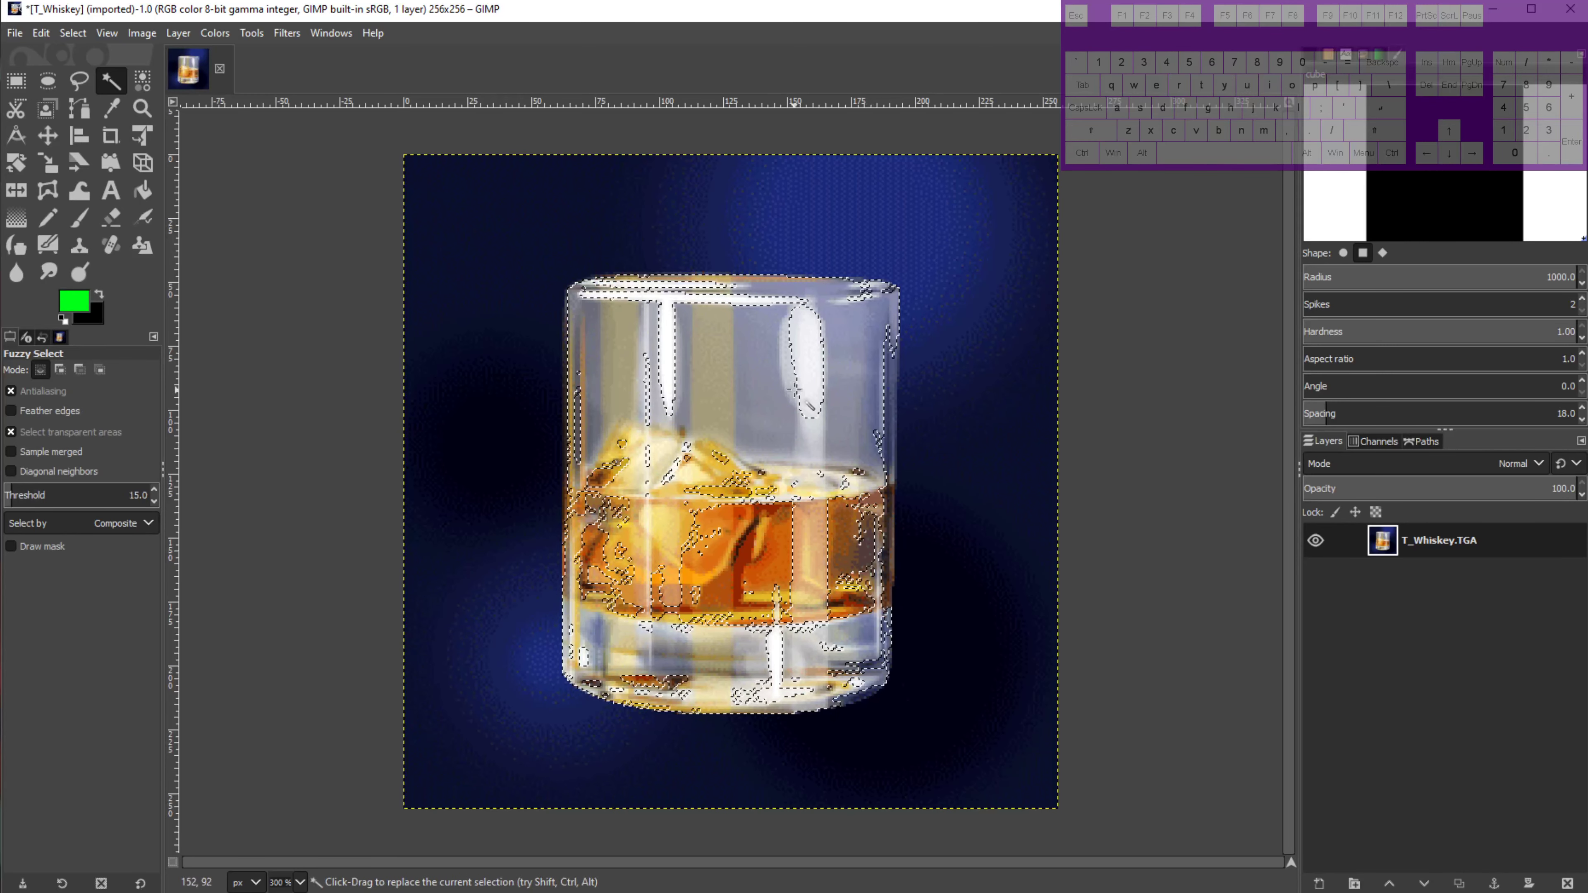
{"action": "left_click_drag", "start_coordinate": [733, 388], "coordinate": [1126, 396]}
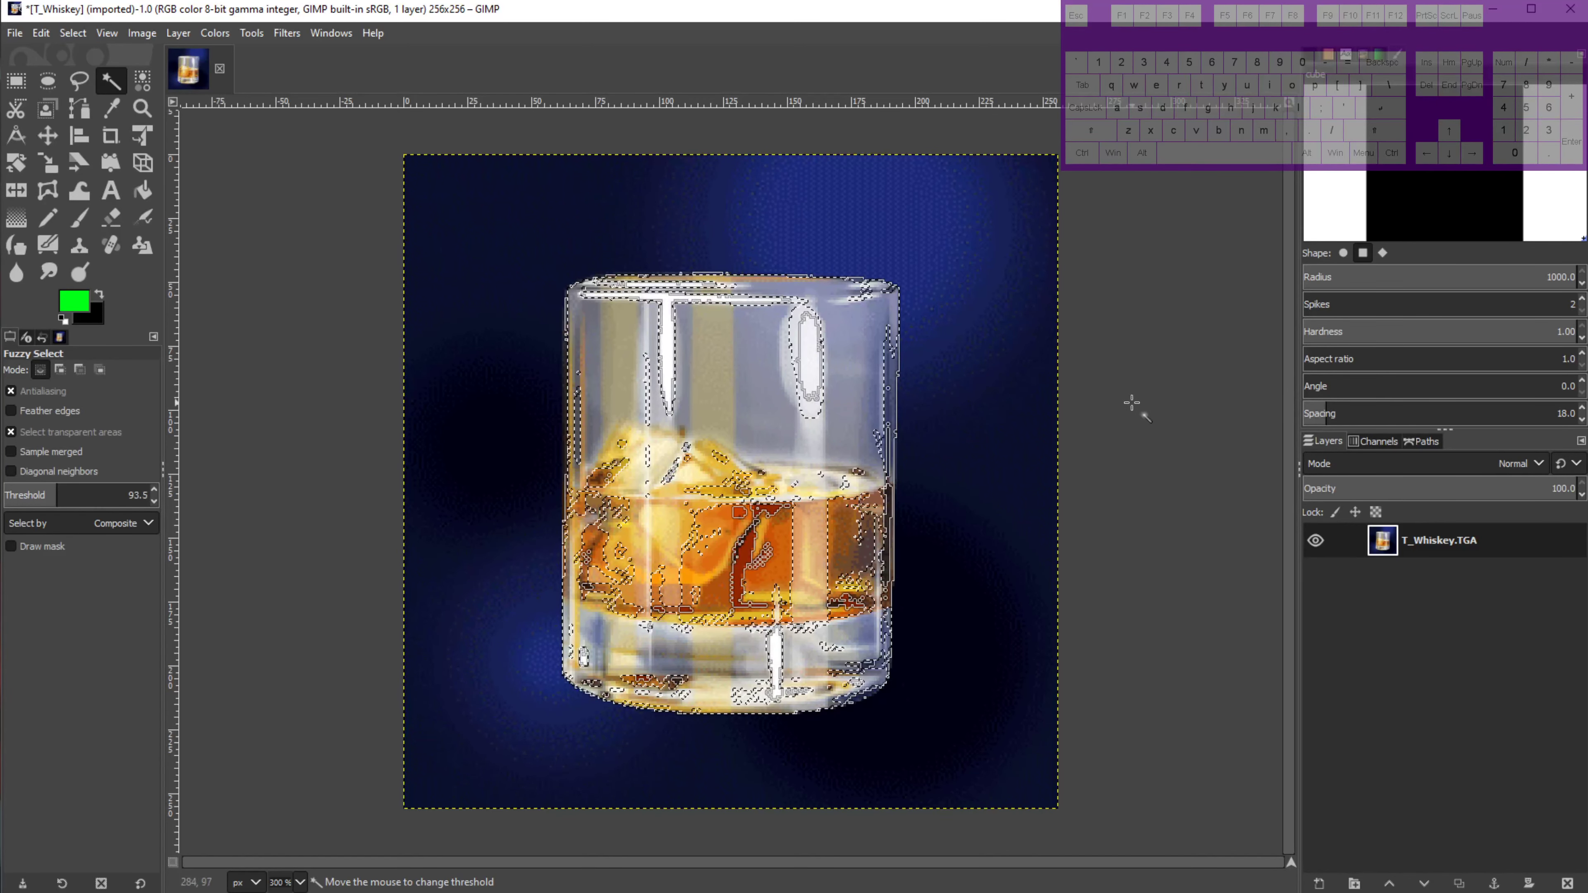
{"action": "key", "text": "Escape"}
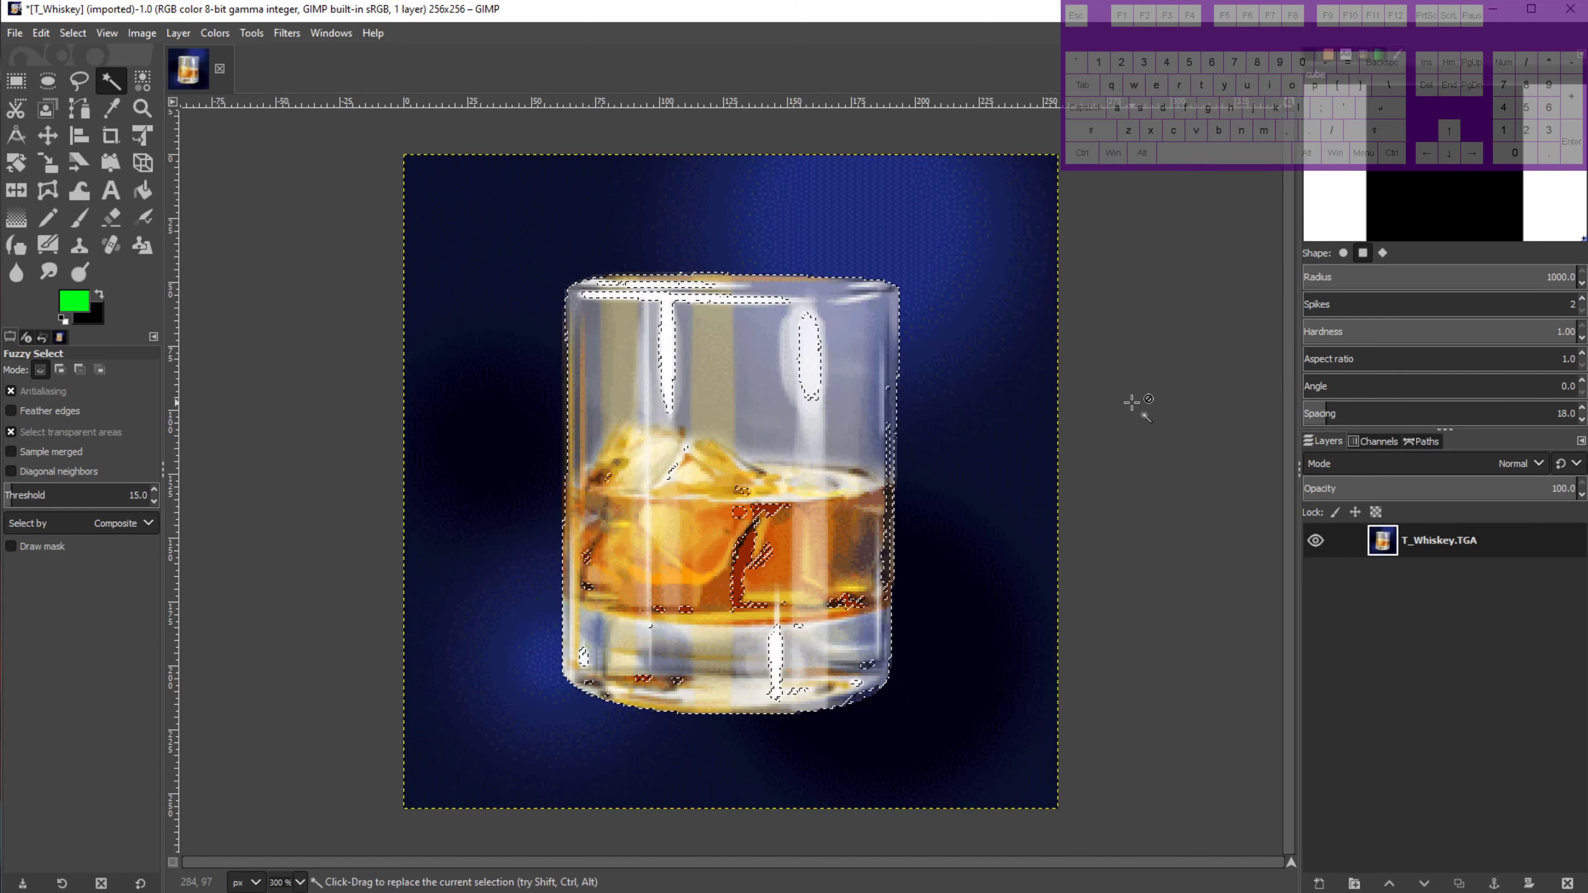
{"action": "key", "text": "shift"}
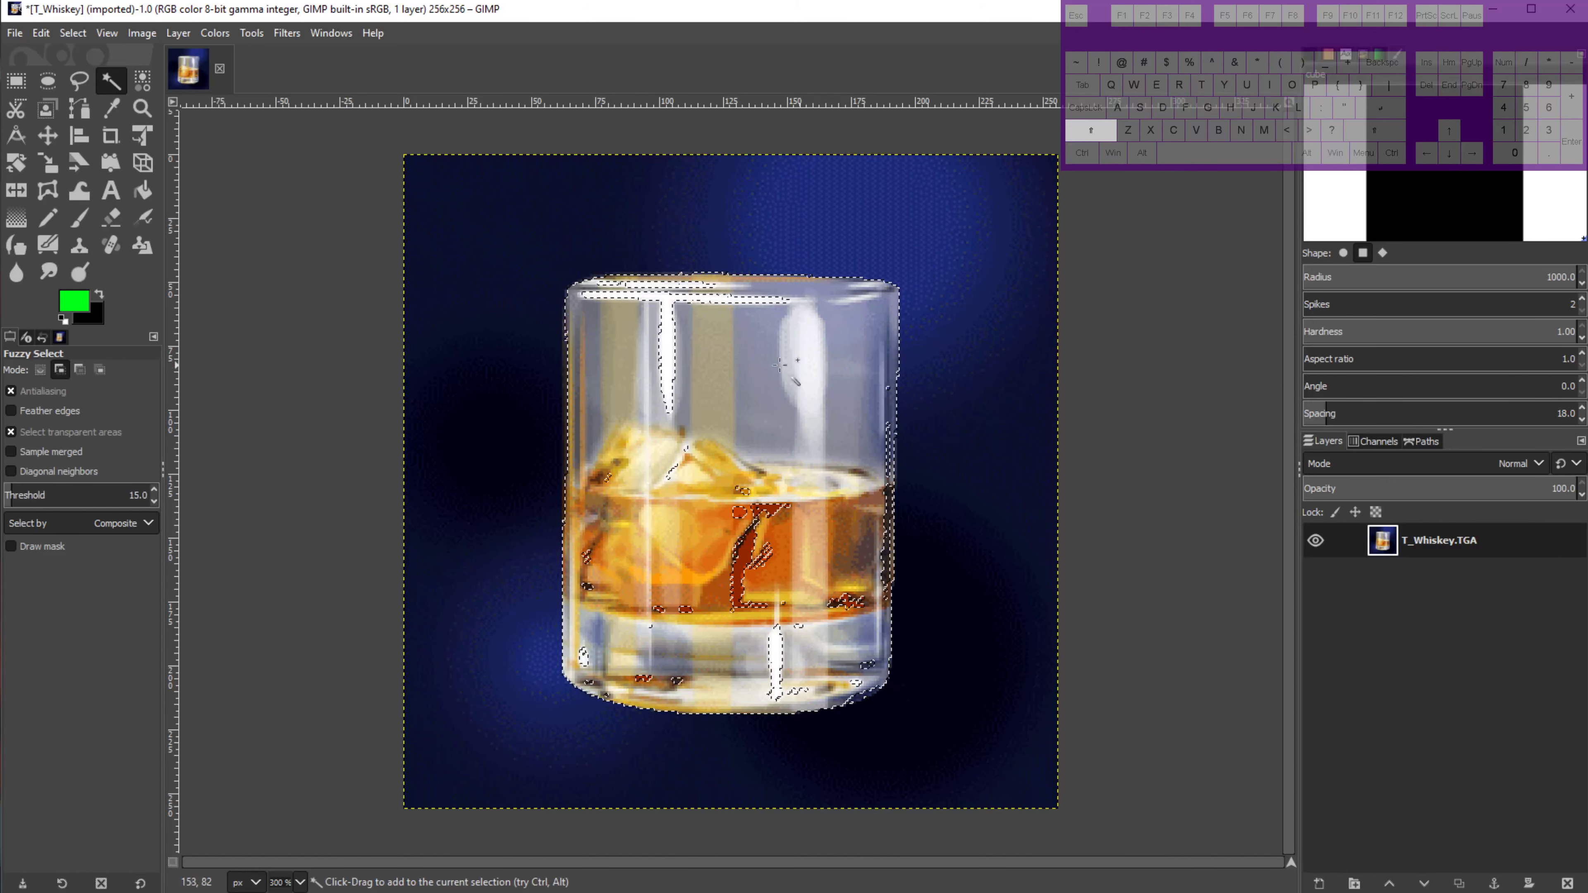
{"action": "left_click", "coordinate": [666, 347], "text": "shift"}
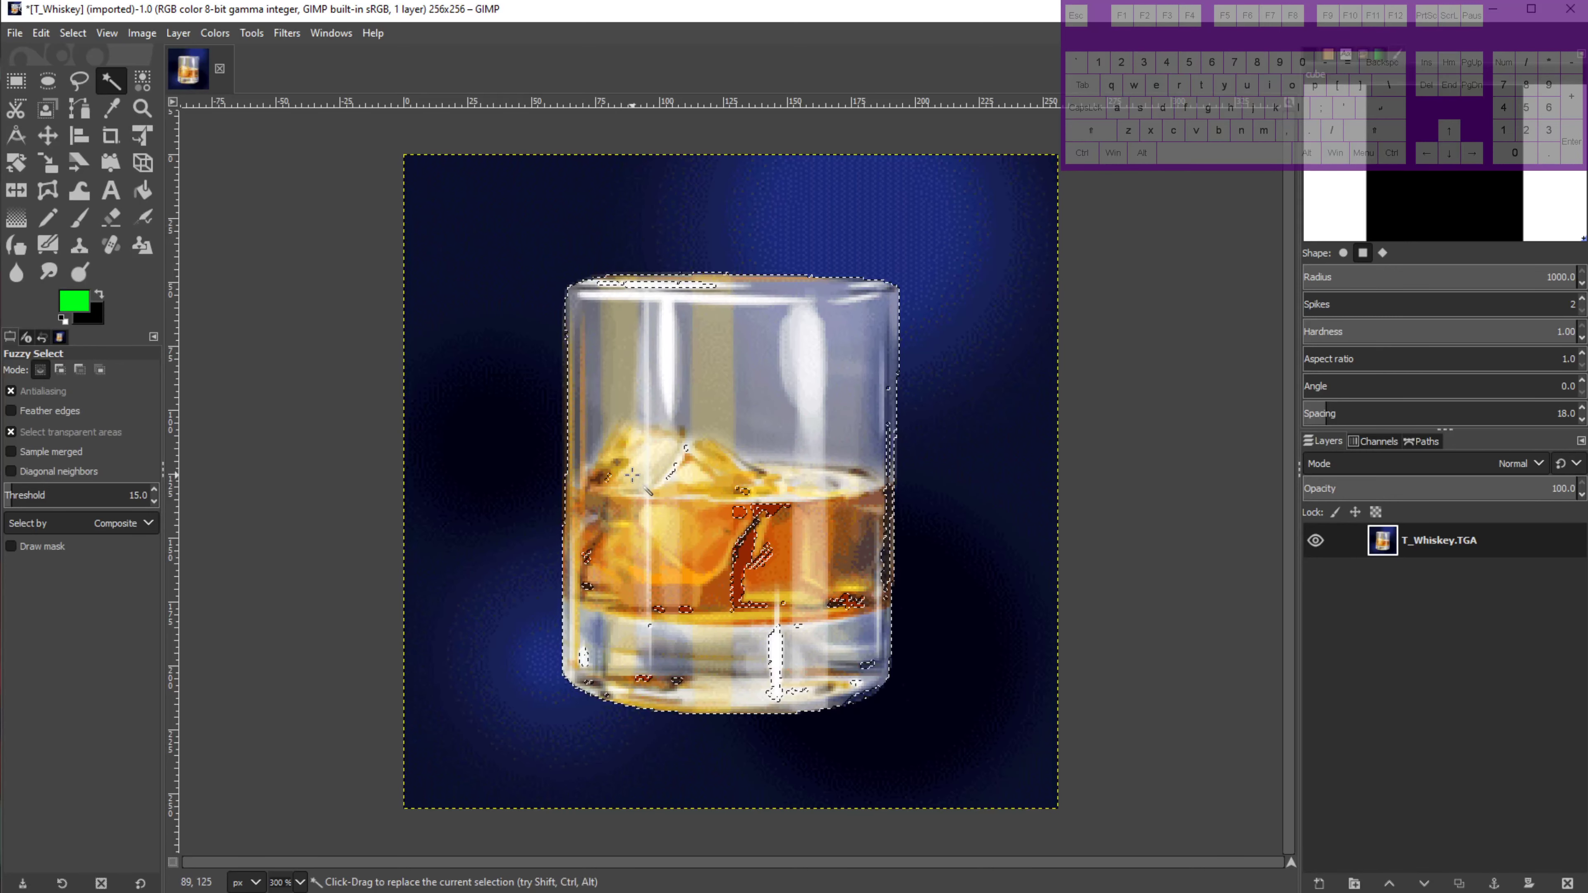
Add the unselected patches inside the liquid and the glass base to the selection with a freehand outline.
{"action": "key", "text": "1"}
{"action": "scroll", "coordinate": [634, 320], "scroll_direction": "up", "scroll_amount": 6}
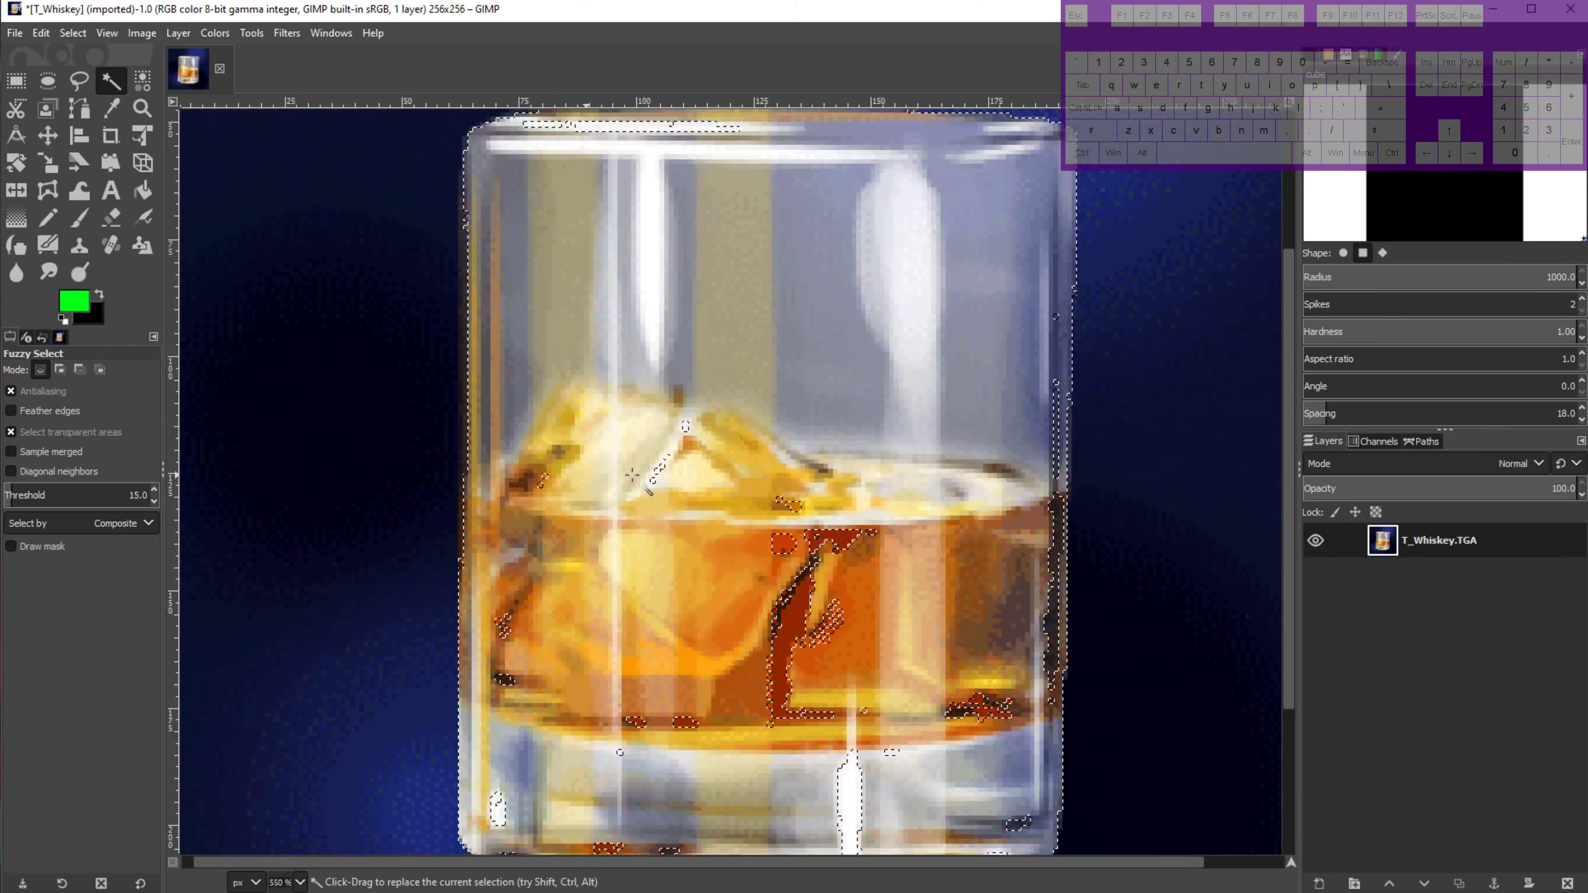
{"action": "key", "text": "shift"}
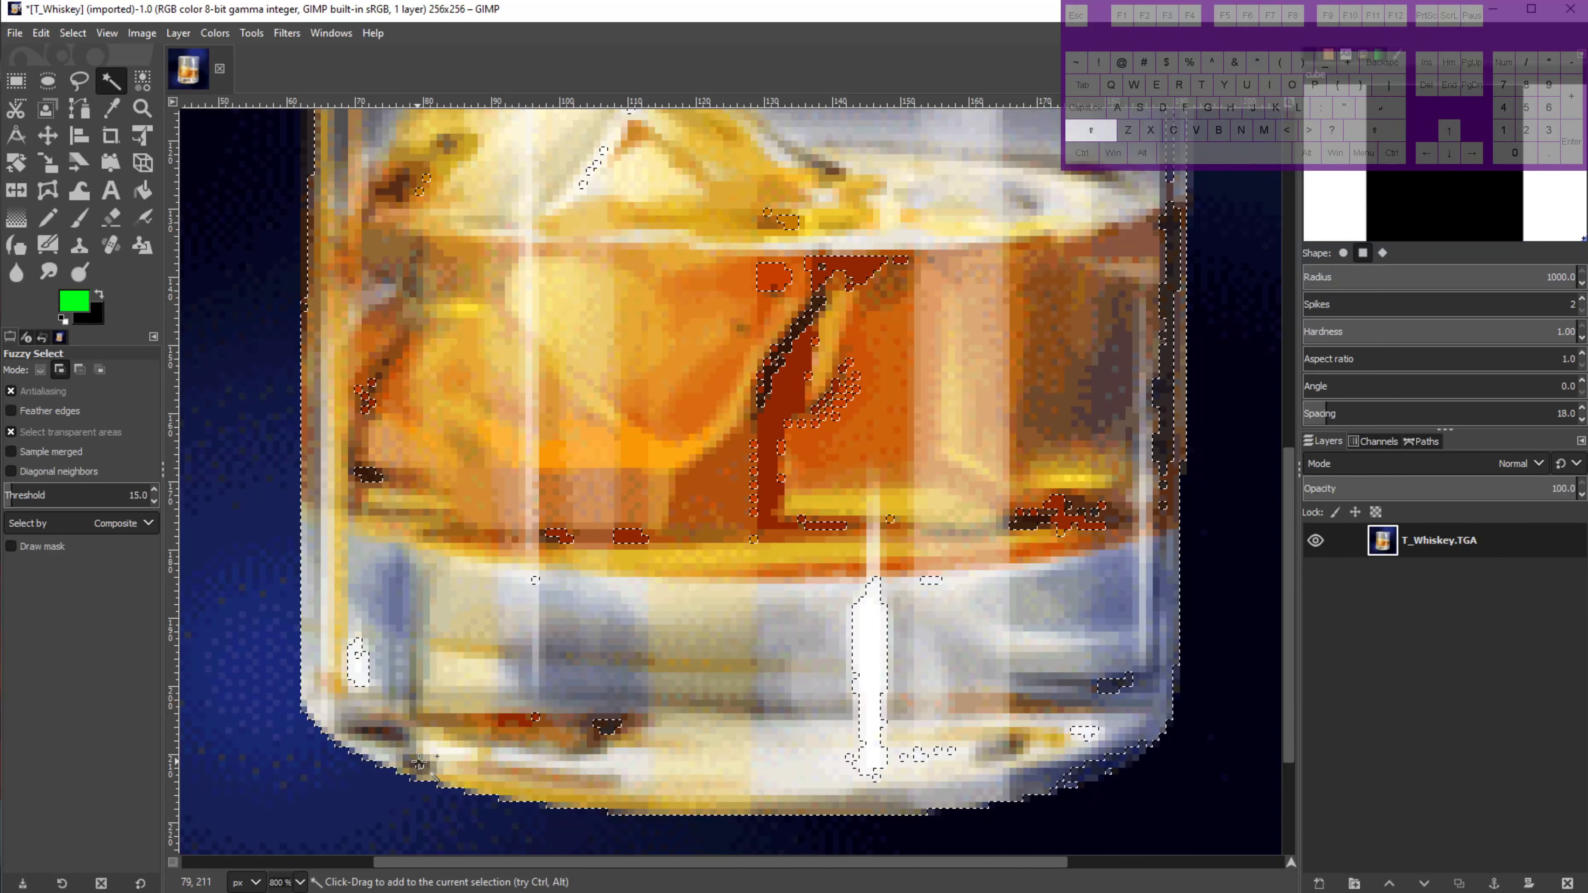
{"action": "left_click", "coordinate": [78, 80]}
{"action": "key", "text": "shift"}
{"action": "mouse_move", "coordinate": [477, 144]}
{"action": "left_mouse_down"}
{"action": "mouse_move", "coordinate": [339, 310]}
{"action": "mouse_move", "coordinate": [323, 436]}
{"action": "mouse_move", "coordinate": [347, 697]}
{"action": "mouse_move", "coordinate": [381, 734]}
{"action": "mouse_move", "coordinate": [830, 768]}
{"action": "mouse_move", "coordinate": [874, 797]}
{"action": "mouse_move", "coordinate": [1108, 725]}
{"action": "mouse_move", "coordinate": [1150, 643]}
{"action": "mouse_move", "coordinate": [1133, 488]}
{"action": "mouse_move", "coordinate": [1010, 173]}
{"action": "mouse_move", "coordinate": [808, 137]}
{"action": "mouse_move", "coordinate": [596, 143]}
{"action": "mouse_move", "coordinate": [477, 143]}
{"action": "left_mouse_up"}
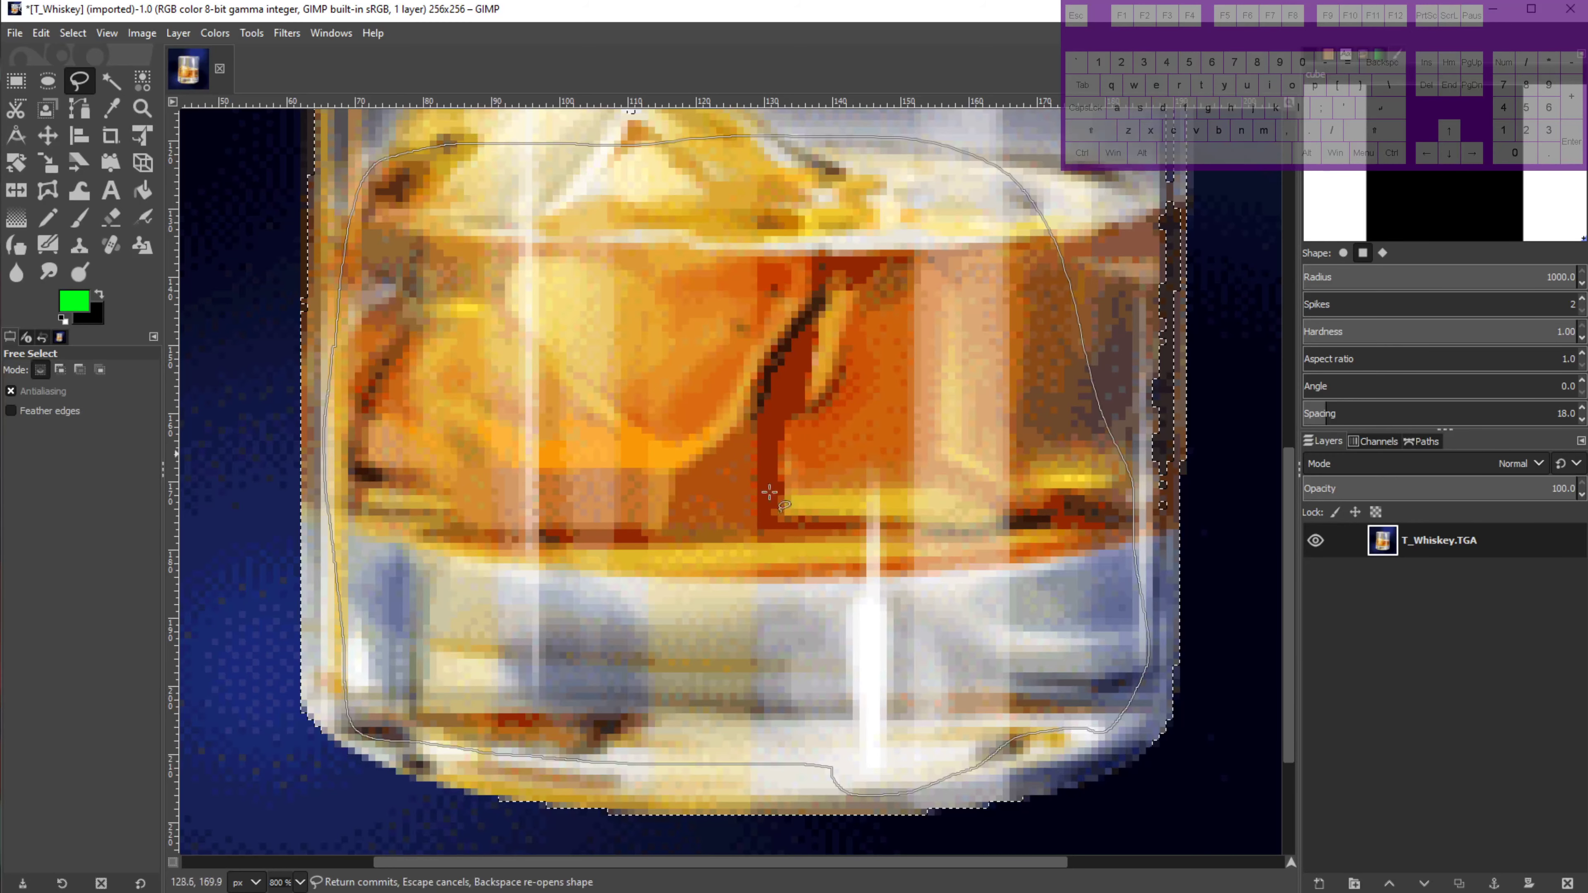
{"action": "scroll", "coordinate": [1026, 573], "scroll_direction": "right", "scroll_amount": 5}
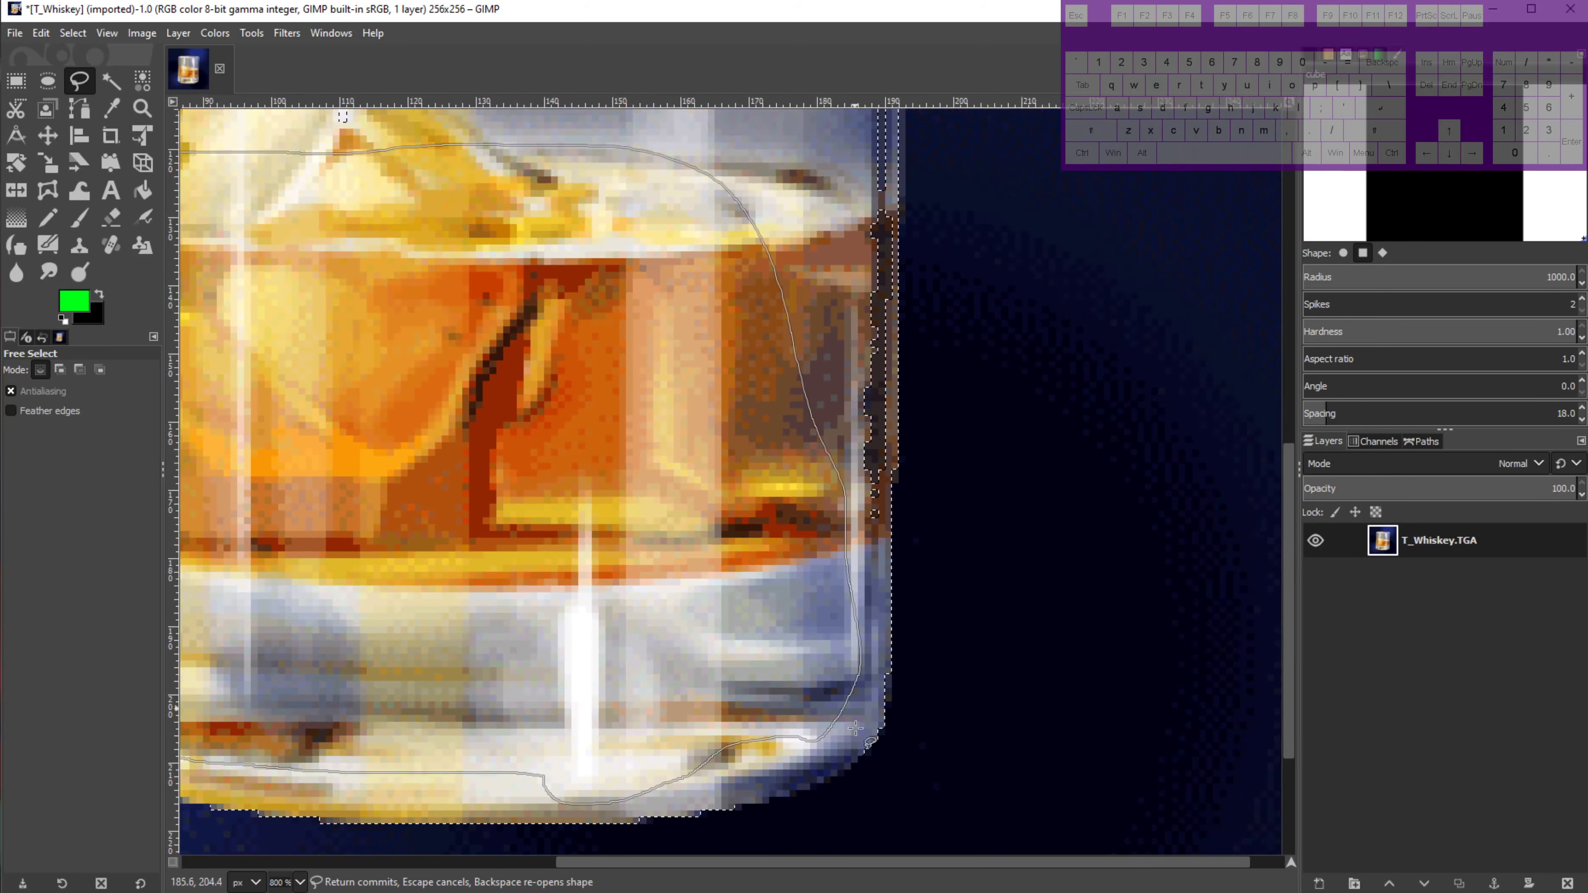
Add the unselected dark strips along the glass's right edge beside the liquid to the selection with Fuzzy Select.
{"action": "key", "text": "o"}
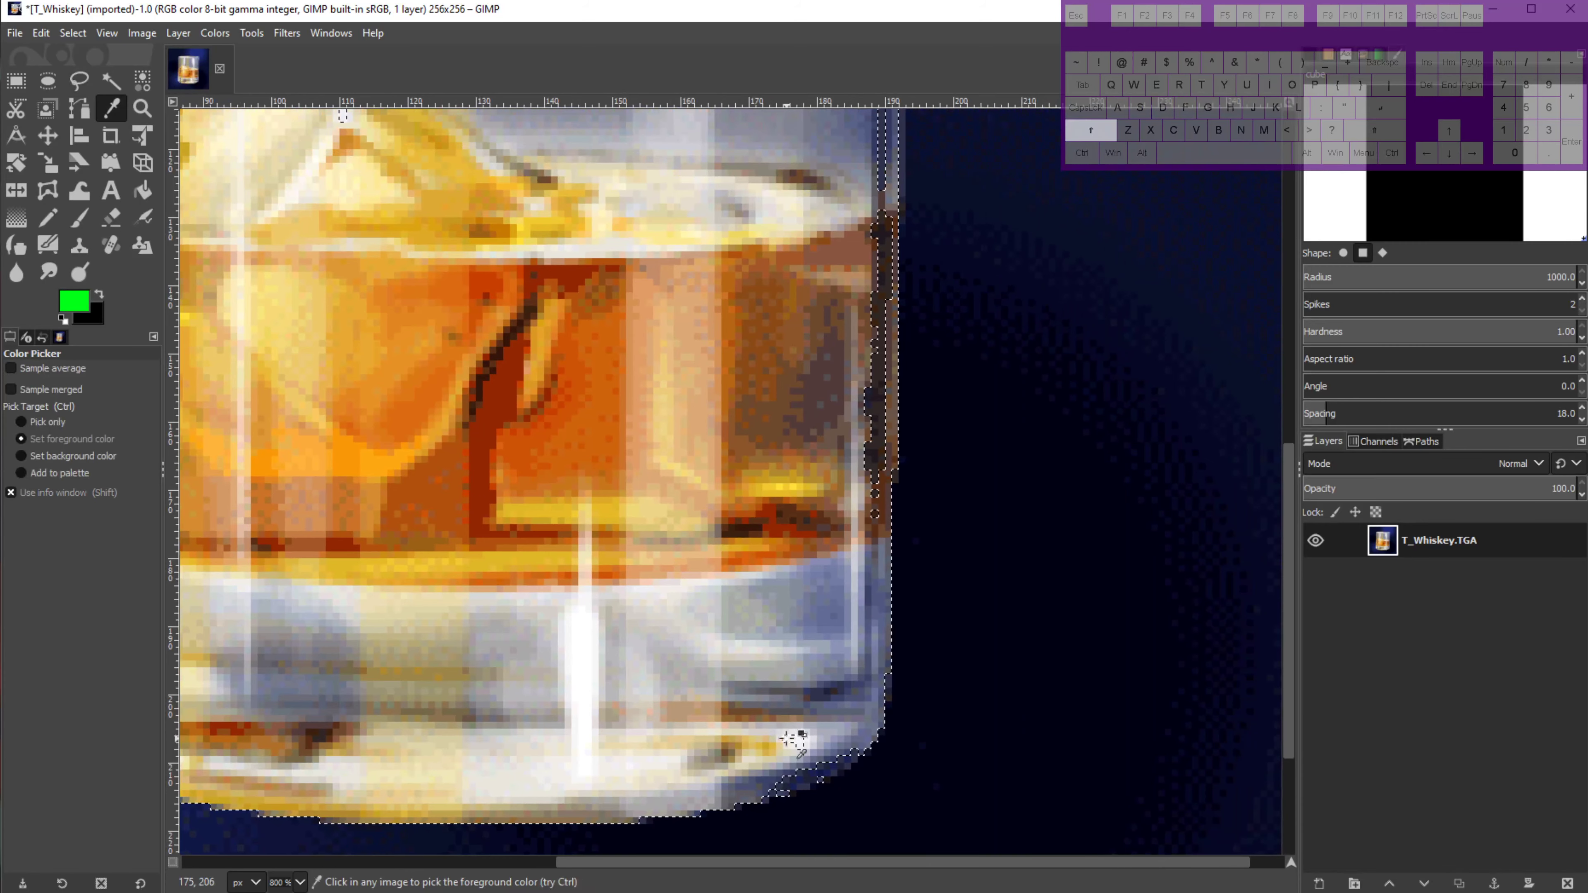
{"action": "key", "text": "u"}
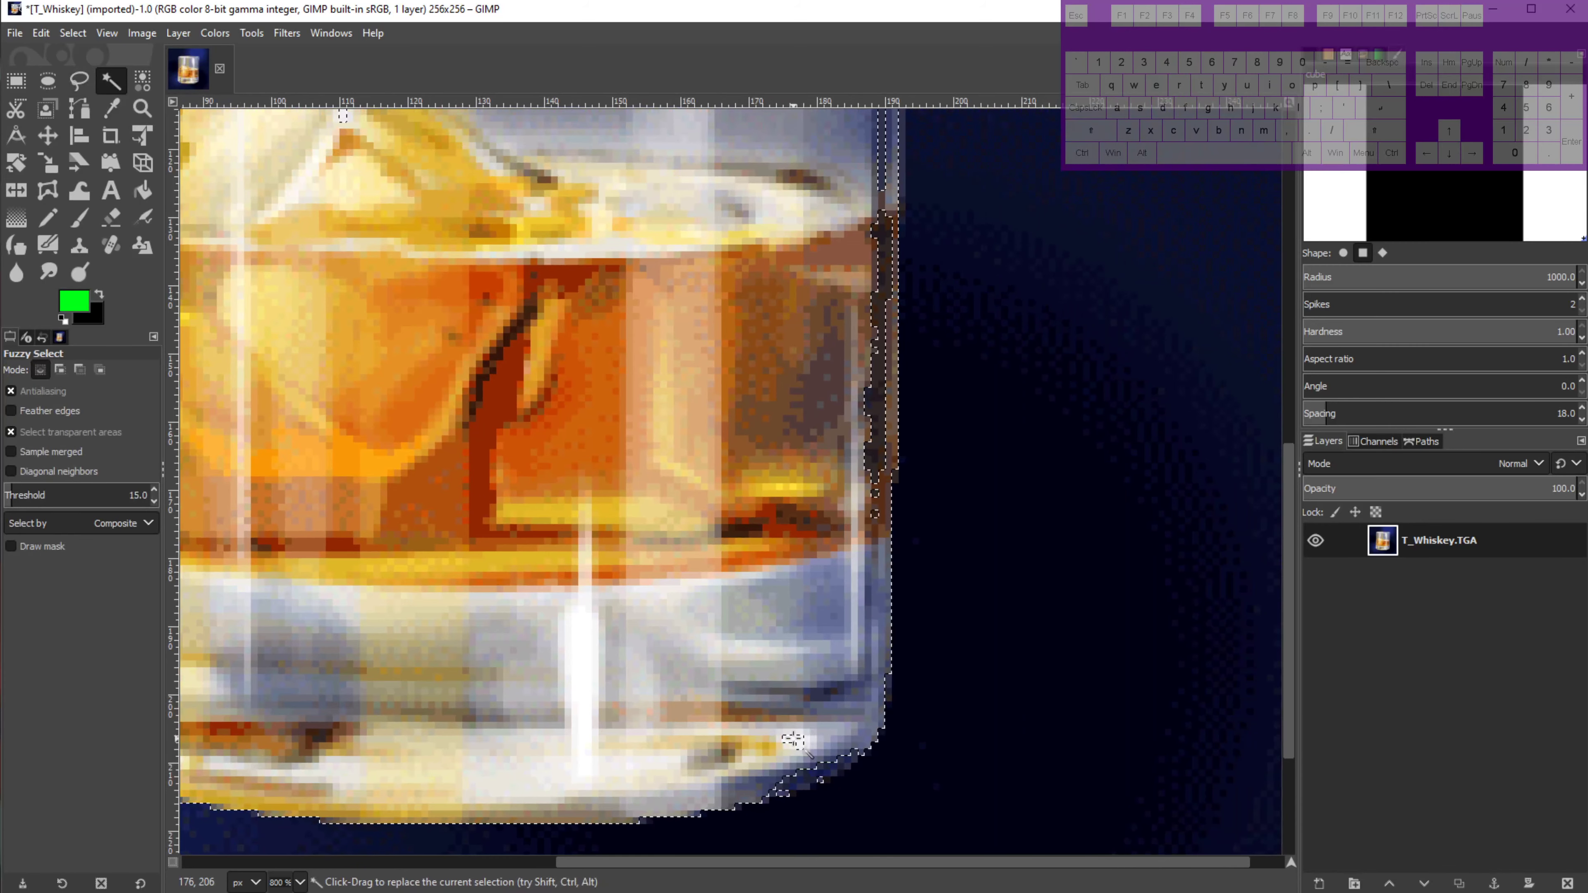
{"action": "scroll", "coordinate": [794, 665], "scroll_direction": "up", "scroll_amount": 5}
{"action": "scroll", "coordinate": [795, 666], "scroll_direction": "right", "scroll_amount": 2}
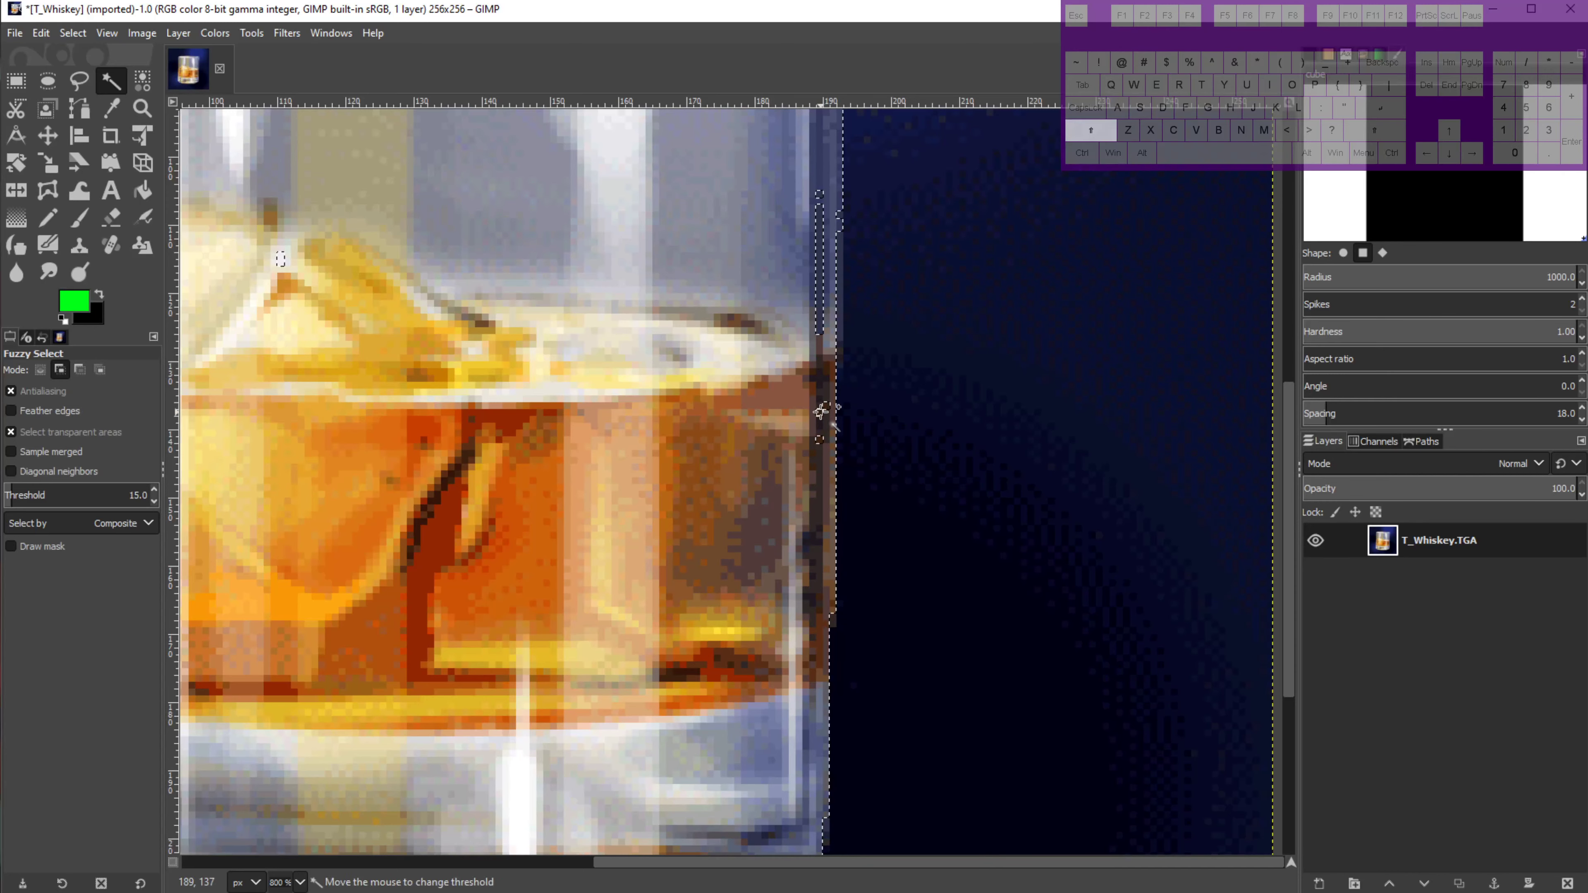
{"action": "left_click_drag", "start_coordinate": [821, 438], "coordinate": [821, 438]}
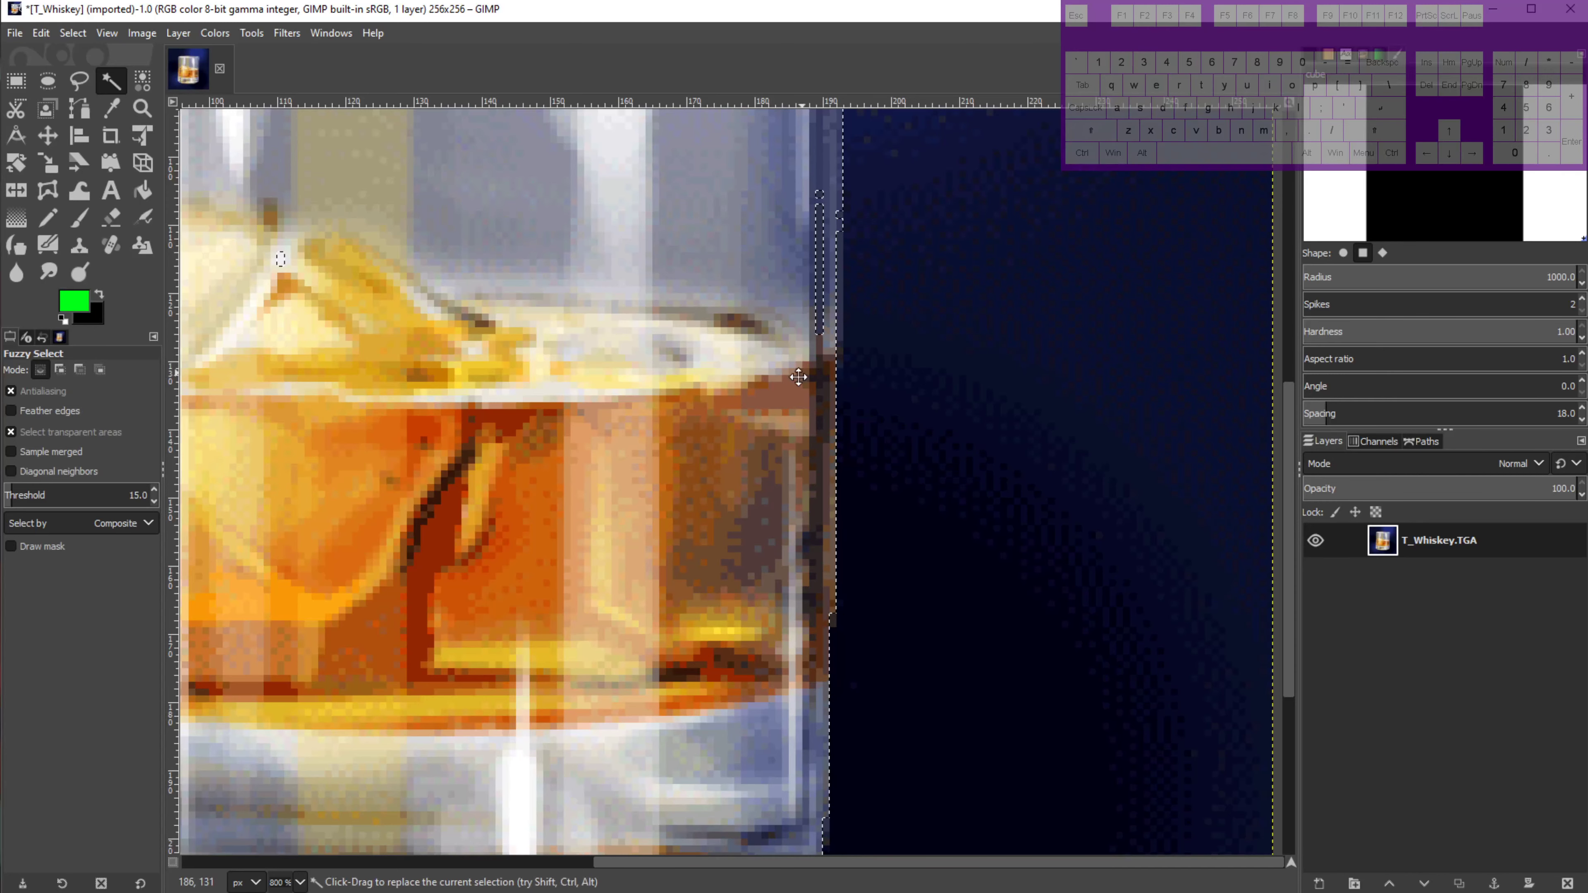
{"action": "left_click_drag", "start_coordinate": [830, 316], "coordinate": [782, 459]}
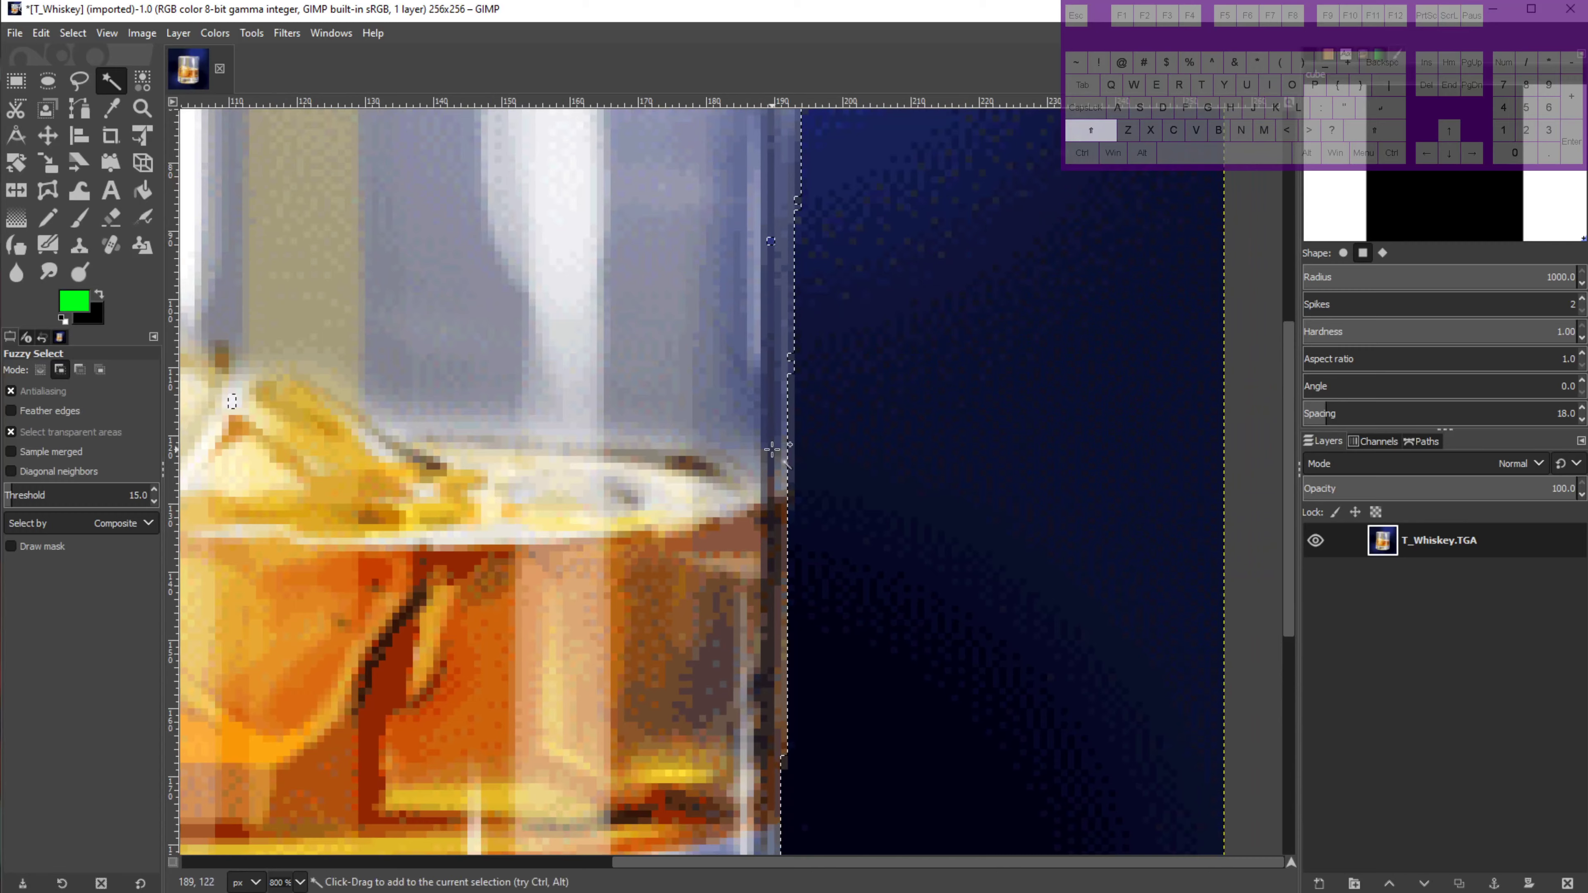
{"action": "left_click_drag", "start_coordinate": [724, 355], "coordinate": [707, 617]}
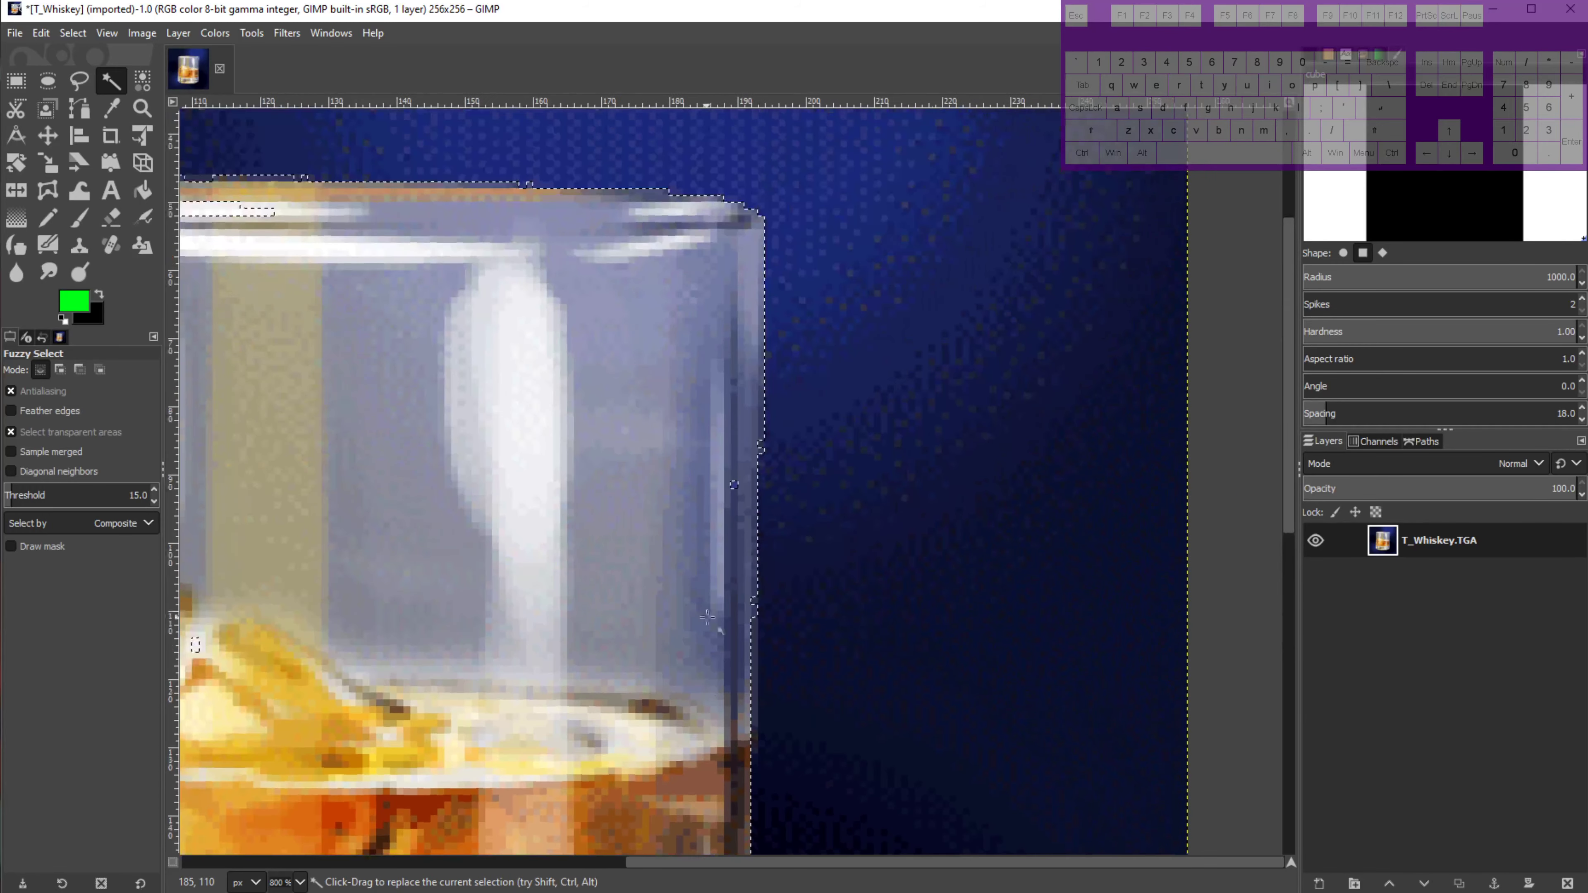
Add the leftover spot near the glass's upper right edge and the unselected strip on the rim to the selection.
{"action": "left_click", "coordinate": [734, 485], "text": "shift"}
{"action": "left_click_drag", "start_coordinate": [482, 416], "coordinate": [1056, 514]}
{"action": "left_click", "coordinate": [690, 316], "text": "shift"}
Add the small unselected spot on top of the ice cube to the glass selection.
{"action": "left_click_drag", "start_coordinate": [954, 539], "coordinate": [660, 480]}
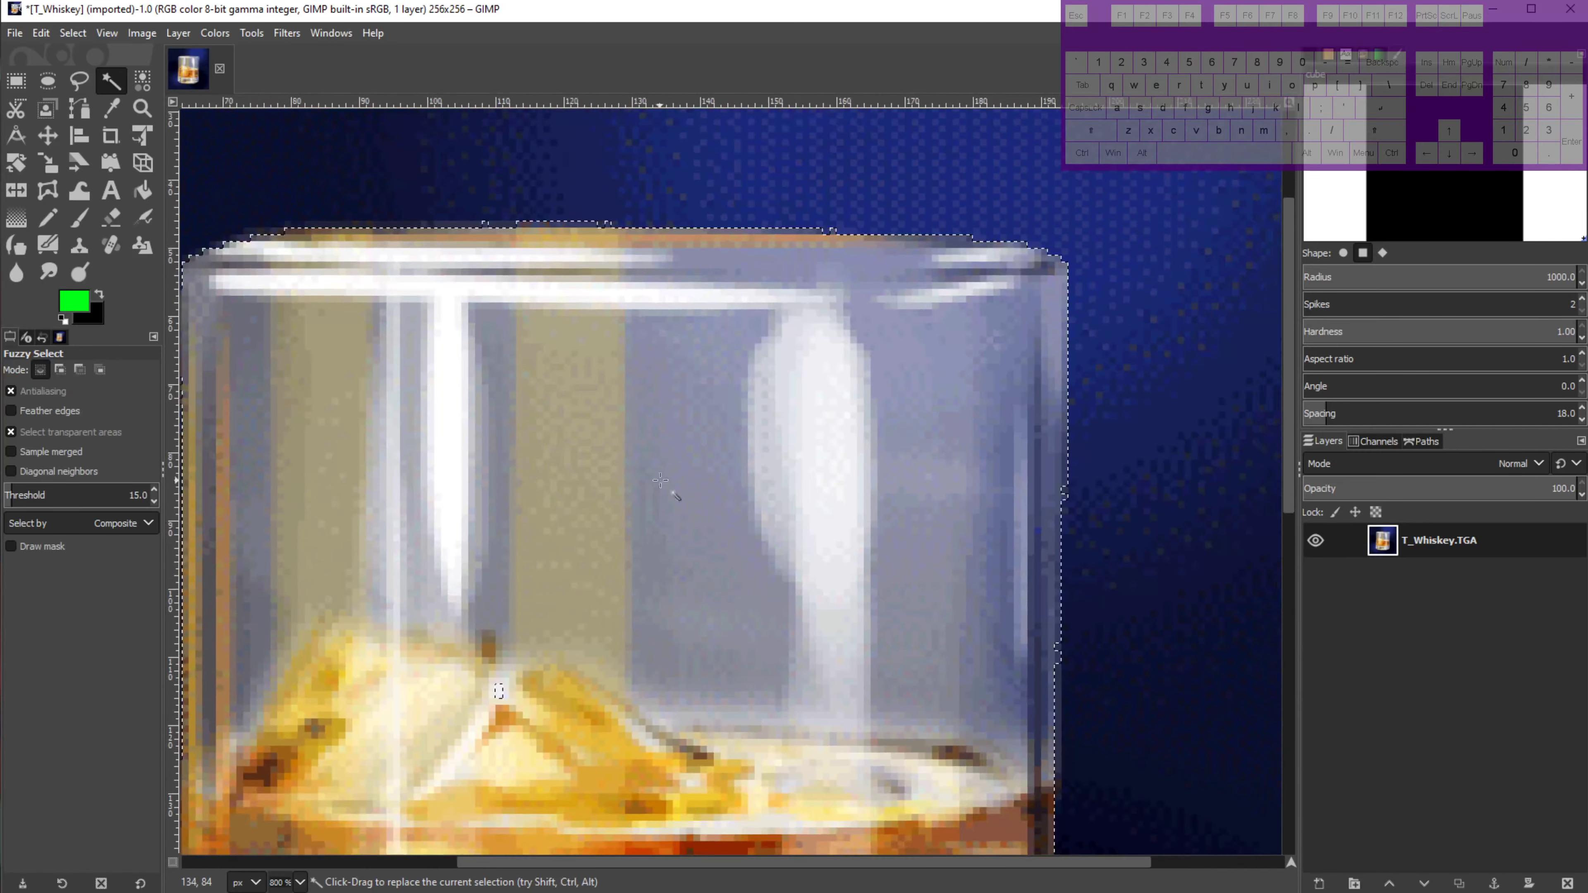
{"action": "left_click_drag", "start_coordinate": [719, 654], "coordinate": [794, 542]}
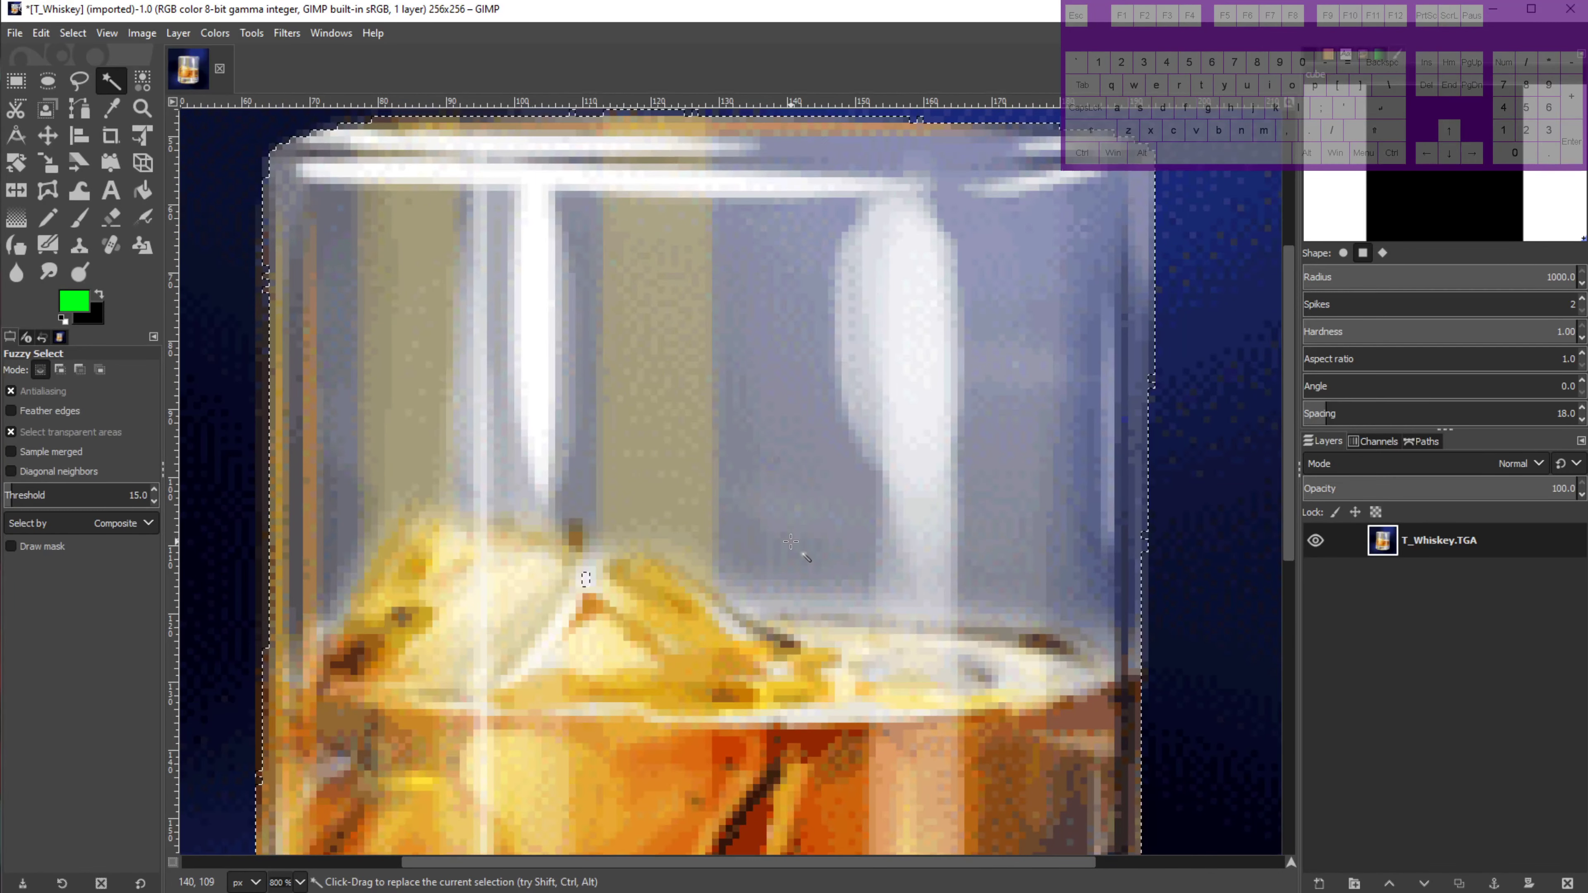
{"action": "key", "text": "KP_Subtract"}
{"action": "key", "text": "KP_Subtract"}
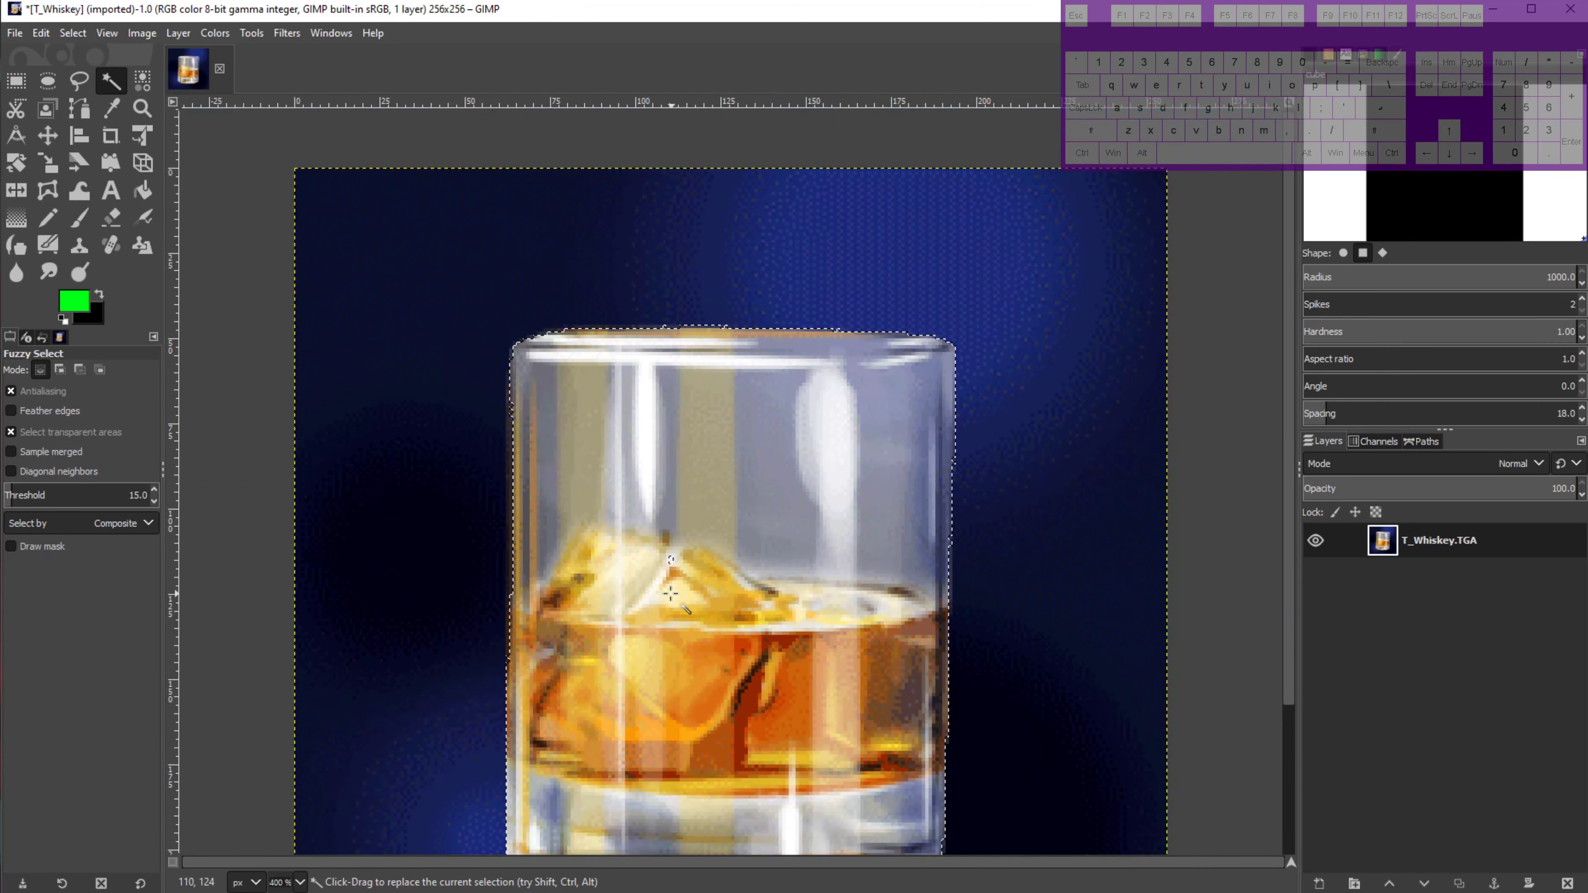
{"action": "key", "text": "KP_Add"}
{"action": "key", "text": "KP_Add"}
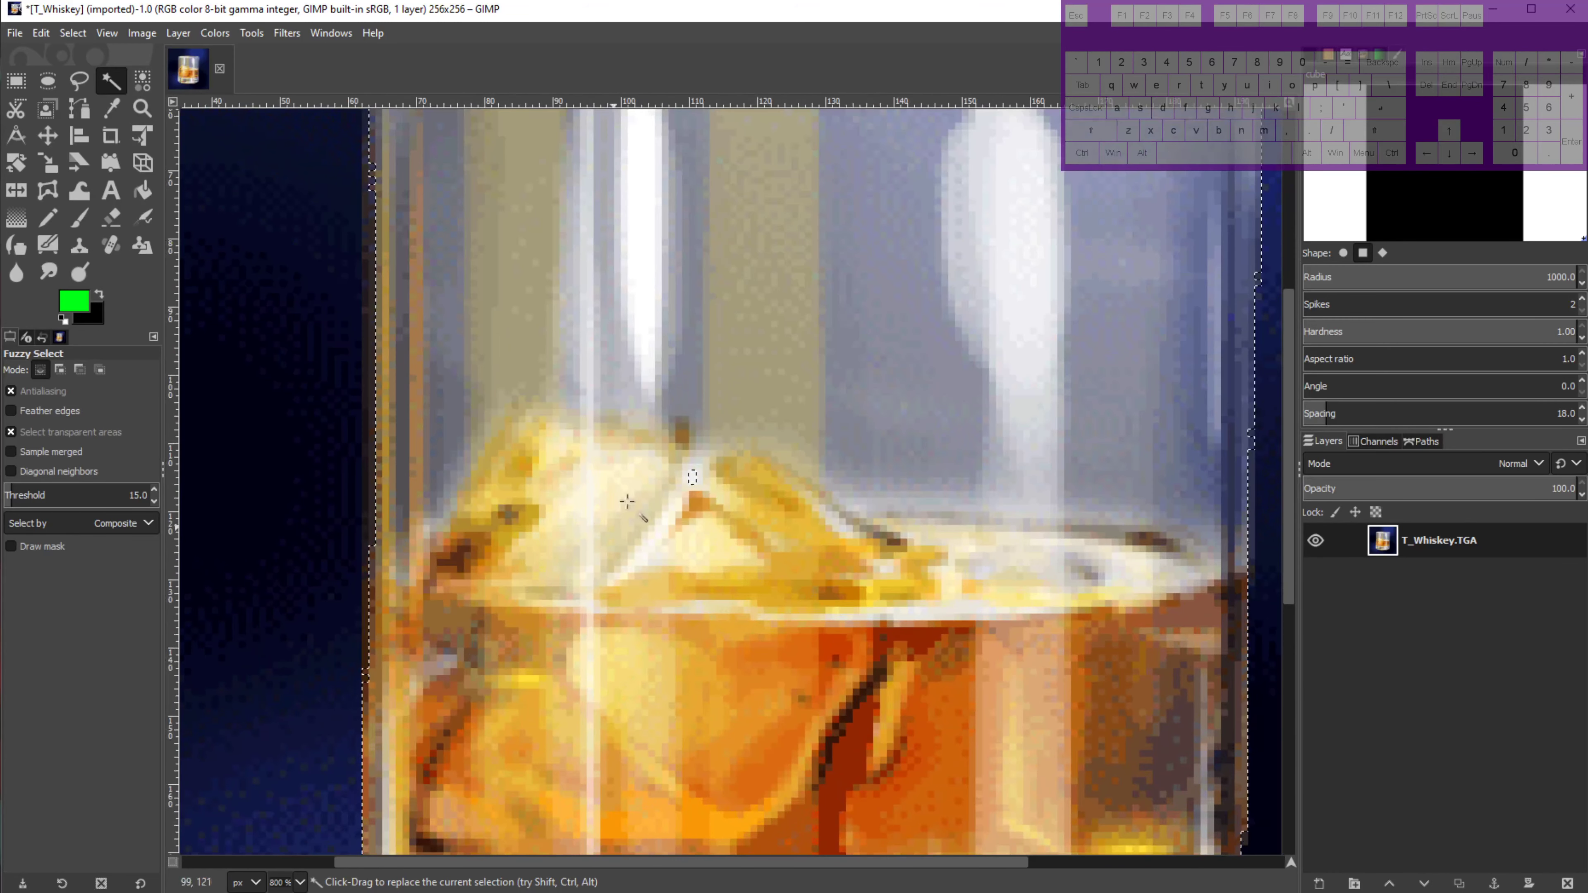
{"action": "left_click", "coordinate": [694, 476], "text": "shift"}
Extend the selection over the missing area at the lower right corner of the glass base, raising the Fuzzy Select threshold.
{"action": "left_click_drag", "start_coordinate": [894, 626], "coordinate": [799, 530]}
{"action": "scroll", "coordinate": [799, 531], "scroll_direction": "down", "scroll_amount": 4}
{"action": "left_click_drag", "start_coordinate": [872, 495], "coordinate": [837, 534]}
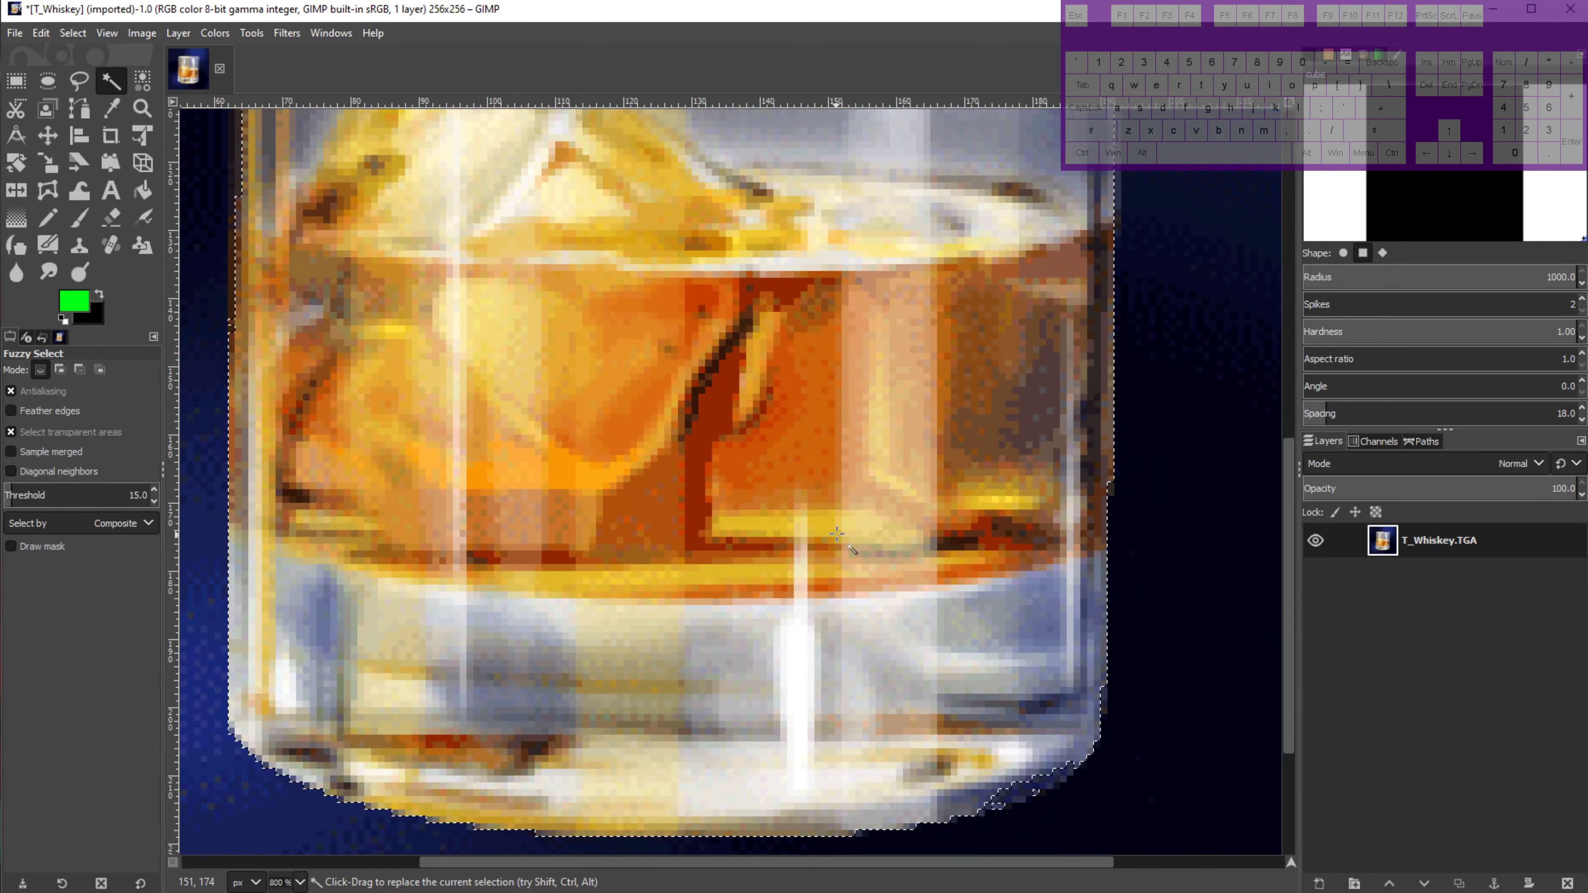
{"action": "left_click_drag", "start_coordinate": [1038, 782], "coordinate": [1017, 793]}
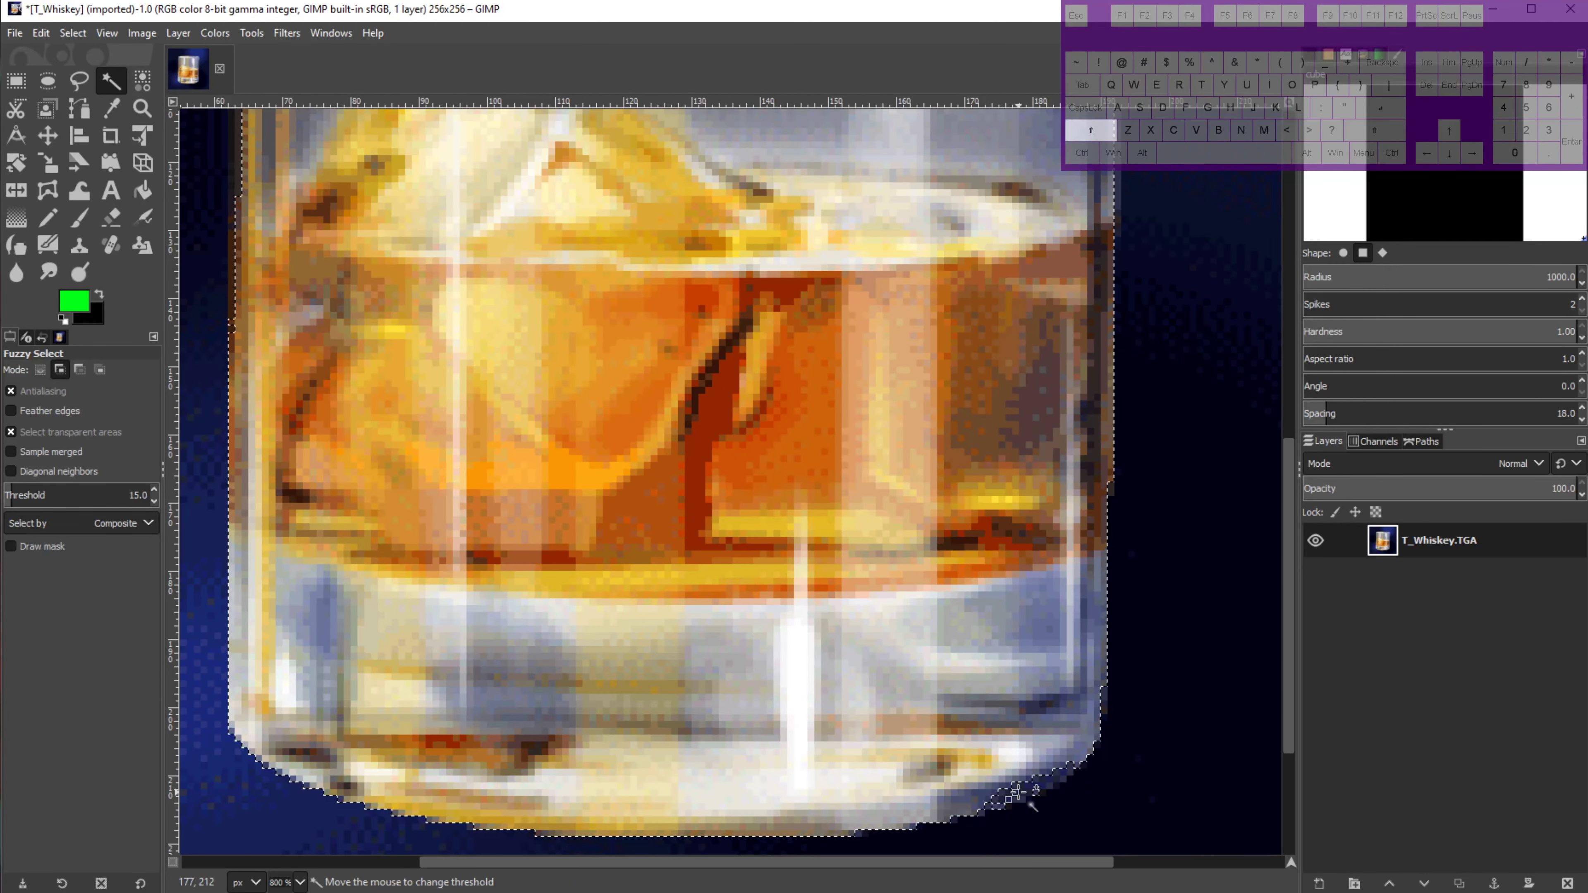
{"action": "left_click_drag", "start_coordinate": [1173, 790], "coordinate": [1226, 795]}
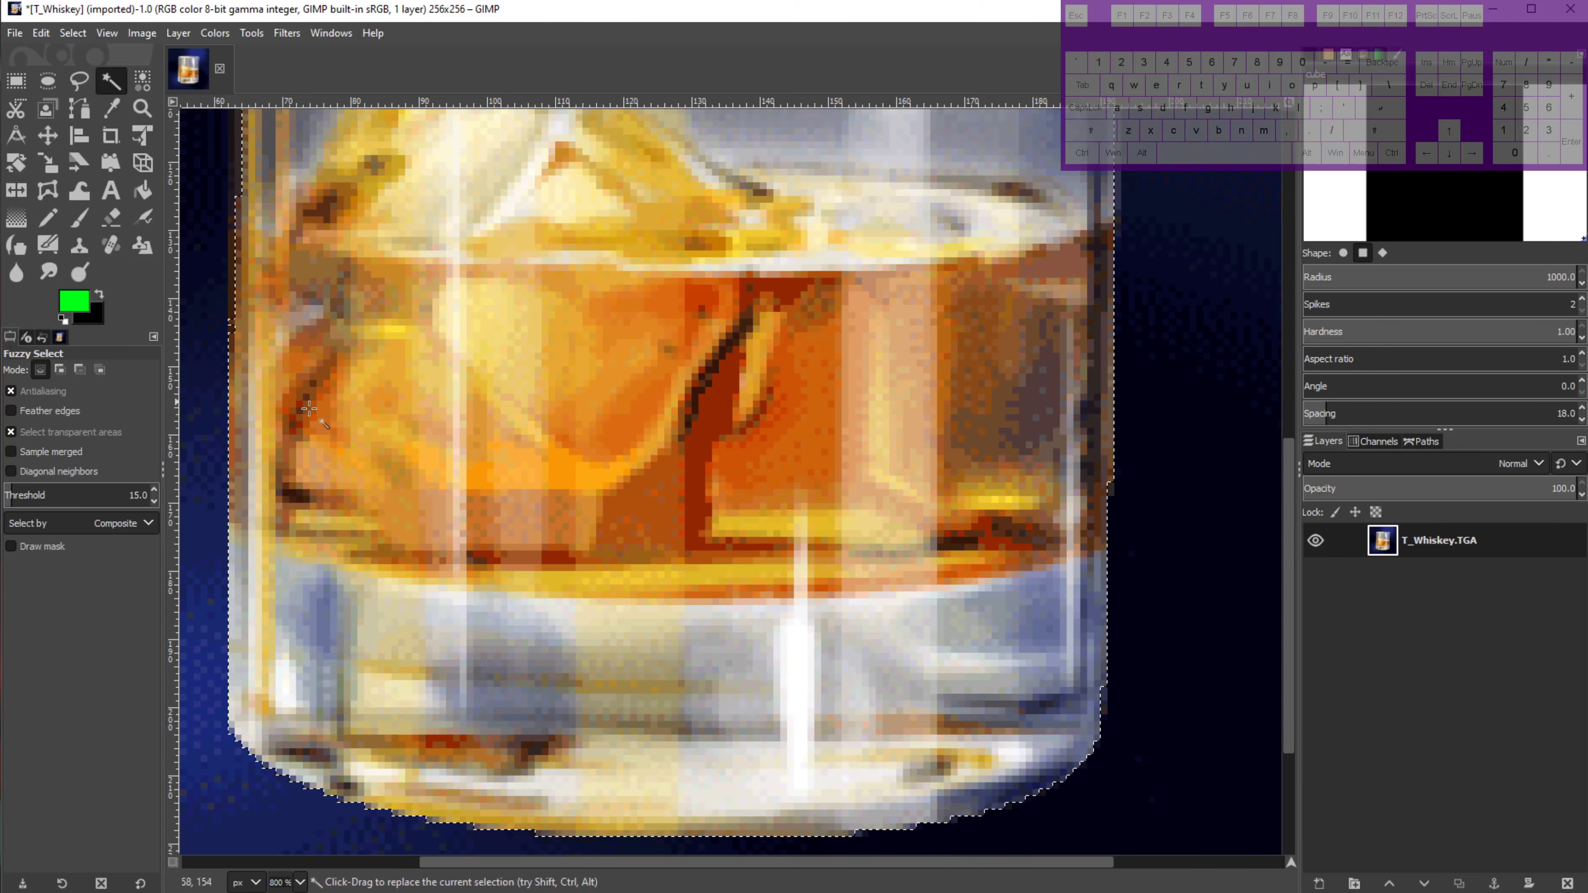
Invert the selection to cover the background and erase the blue area around the glass with the Eraser.
{"action": "left_click_drag", "start_coordinate": [594, 507], "coordinate": [720, 759]}
{"action": "key", "text": "minus"}
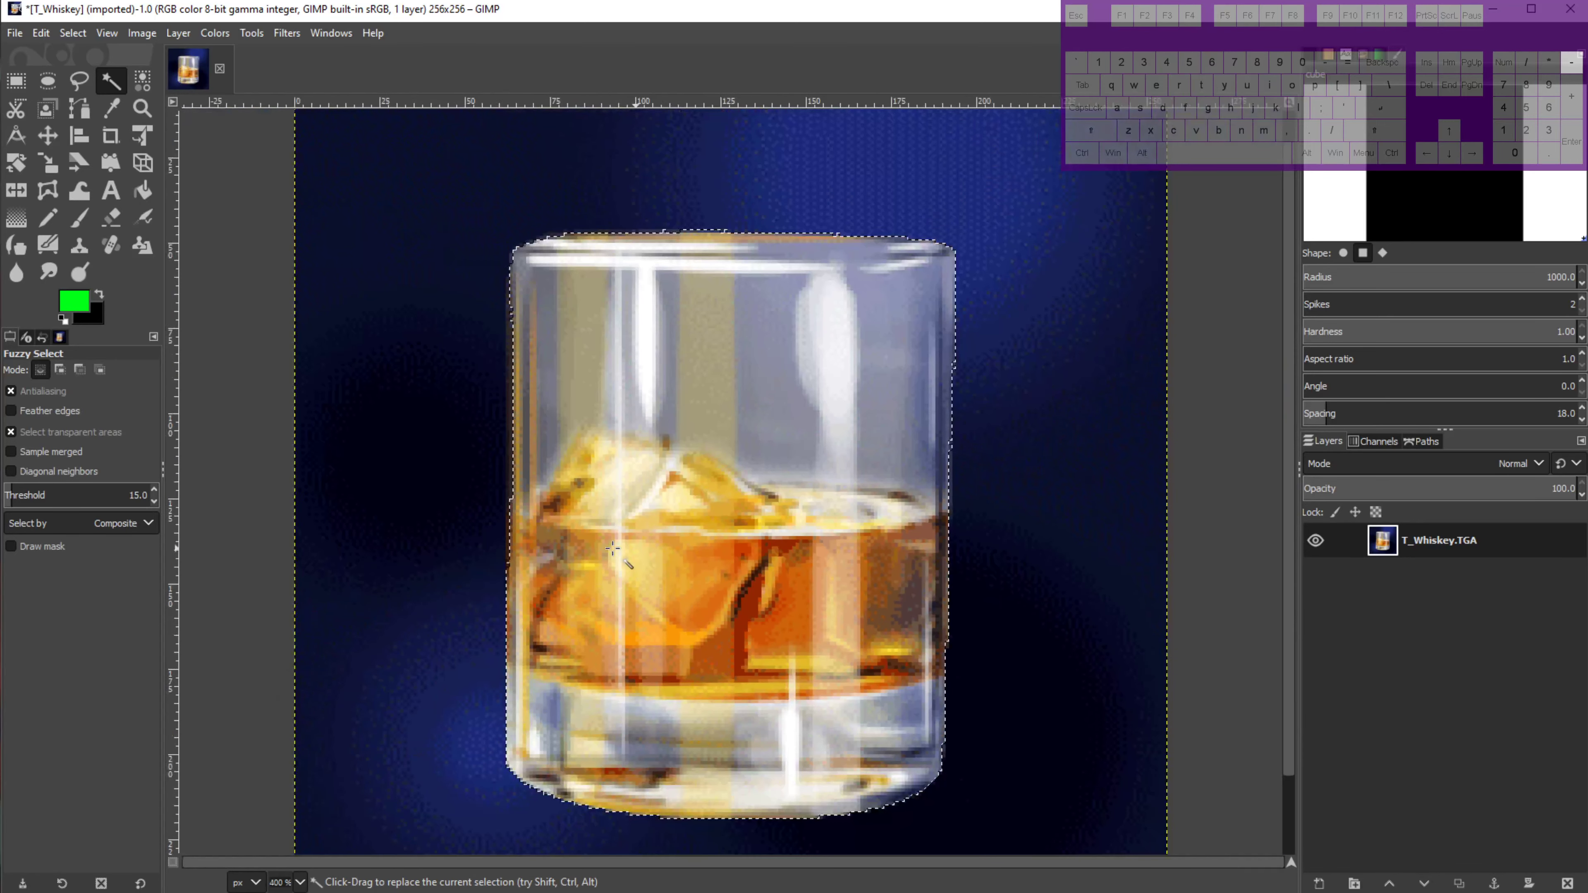
{"action": "key", "text": "minus"}
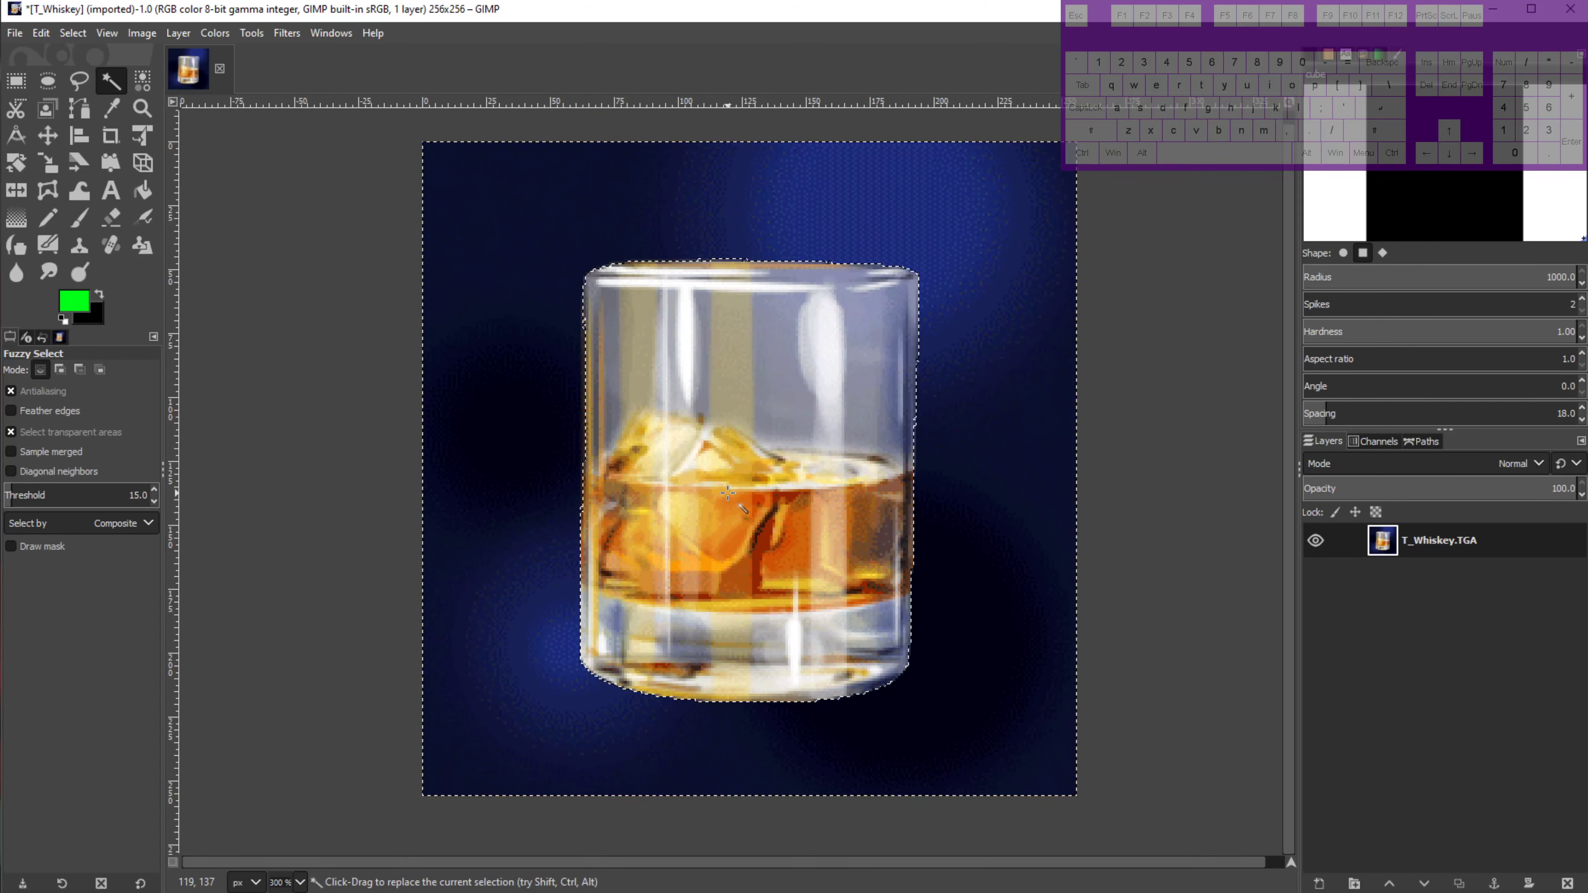
{"action": "key", "text": "shift+e"}
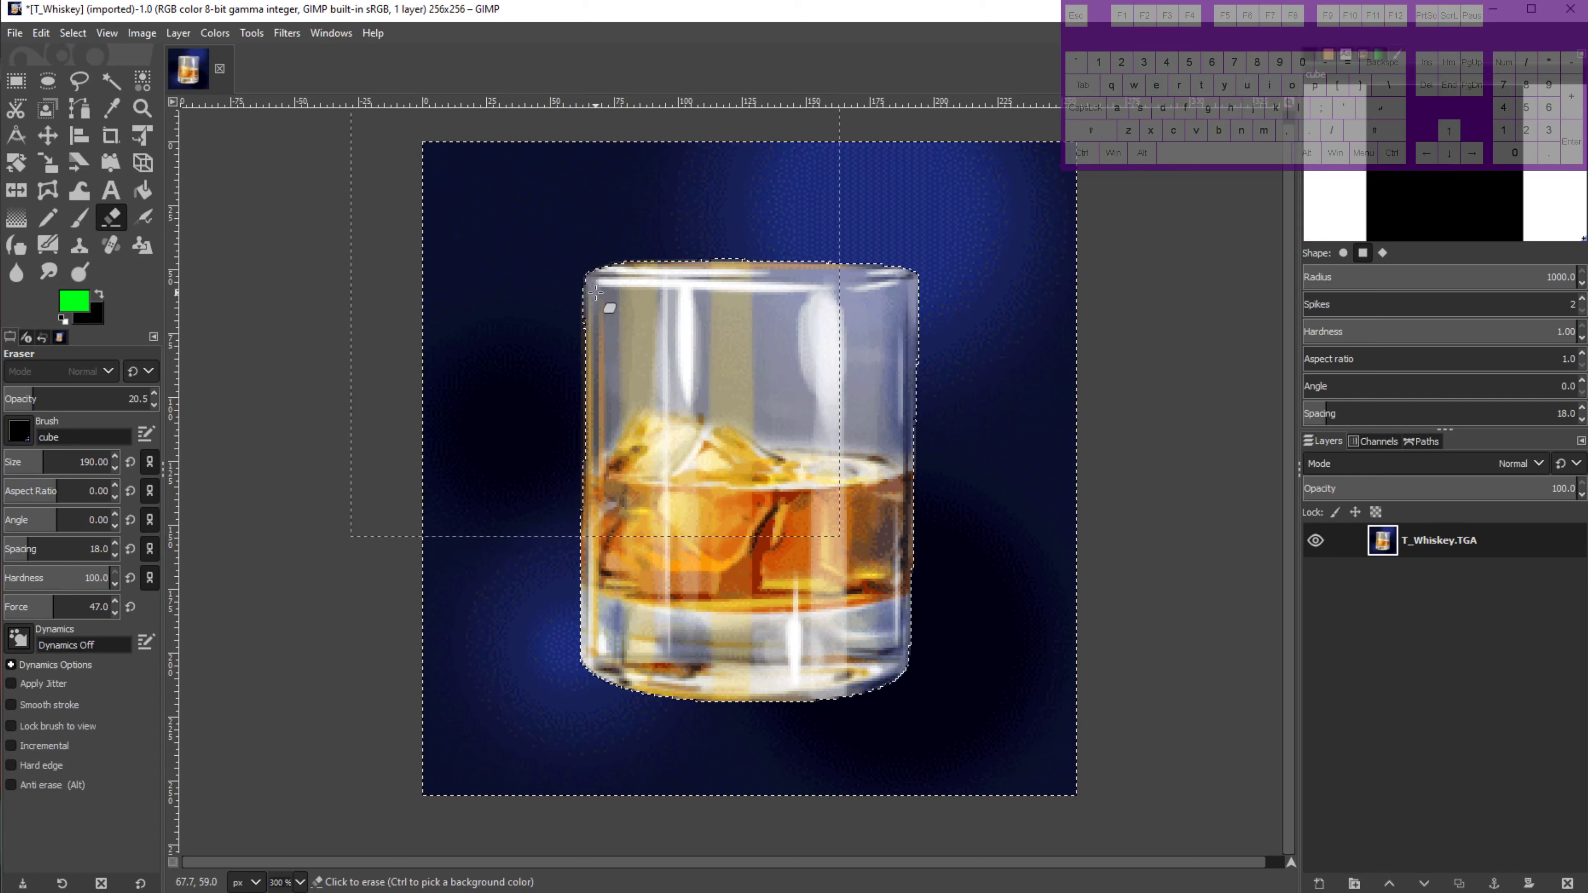
{"action": "key", "text": "shift+e"}
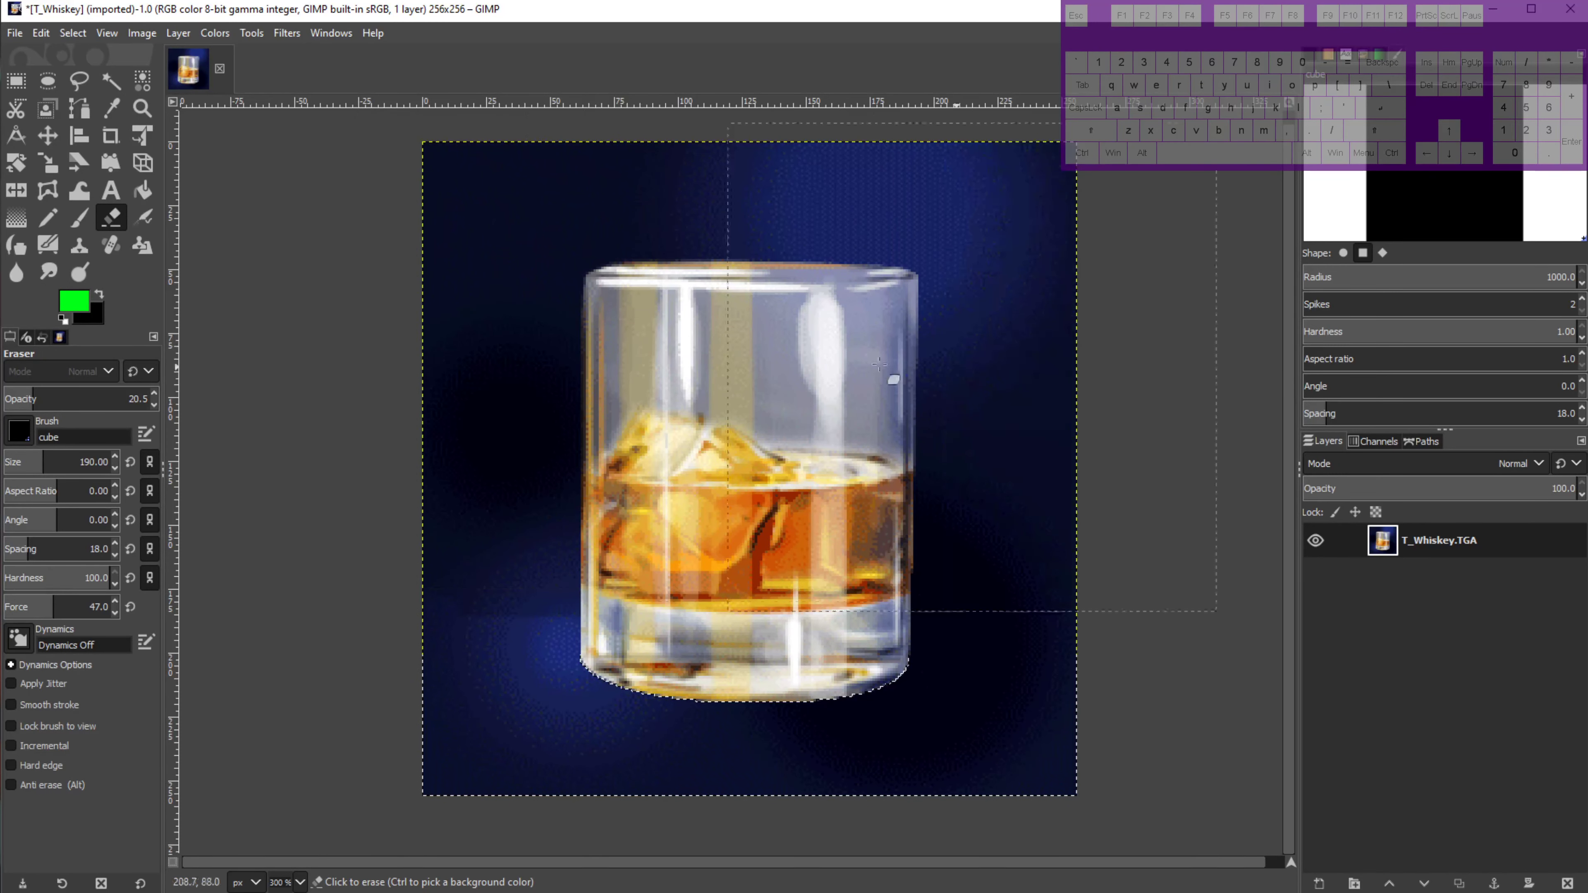
{"action": "mouse_move", "coordinate": [709, 341]}
{"action": "left_mouse_down"}
{"action": "mouse_move", "coordinate": [626, 326]}
{"action": "mouse_move", "coordinate": [663, 300]}
{"action": "mouse_move", "coordinate": [844, 362]}
{"action": "mouse_move", "coordinate": [946, 264]}
{"action": "left_mouse_up"}
{"action": "mouse_move", "coordinate": [418, 479]}
{"action": "left_mouse_down"}
{"action": "mouse_move", "coordinate": [982, 585]}
{"action": "mouse_move", "coordinate": [532, 667]}
{"action": "mouse_move", "coordinate": [613, 663]}
{"action": "mouse_move", "coordinate": [550, 685]}
{"action": "mouse_move", "coordinate": [918, 294]}
{"action": "mouse_move", "coordinate": [746, 217]}
{"action": "mouse_move", "coordinate": [936, 589]}
{"action": "mouse_move", "coordinate": [950, 709]}
{"action": "left_mouse_up"}
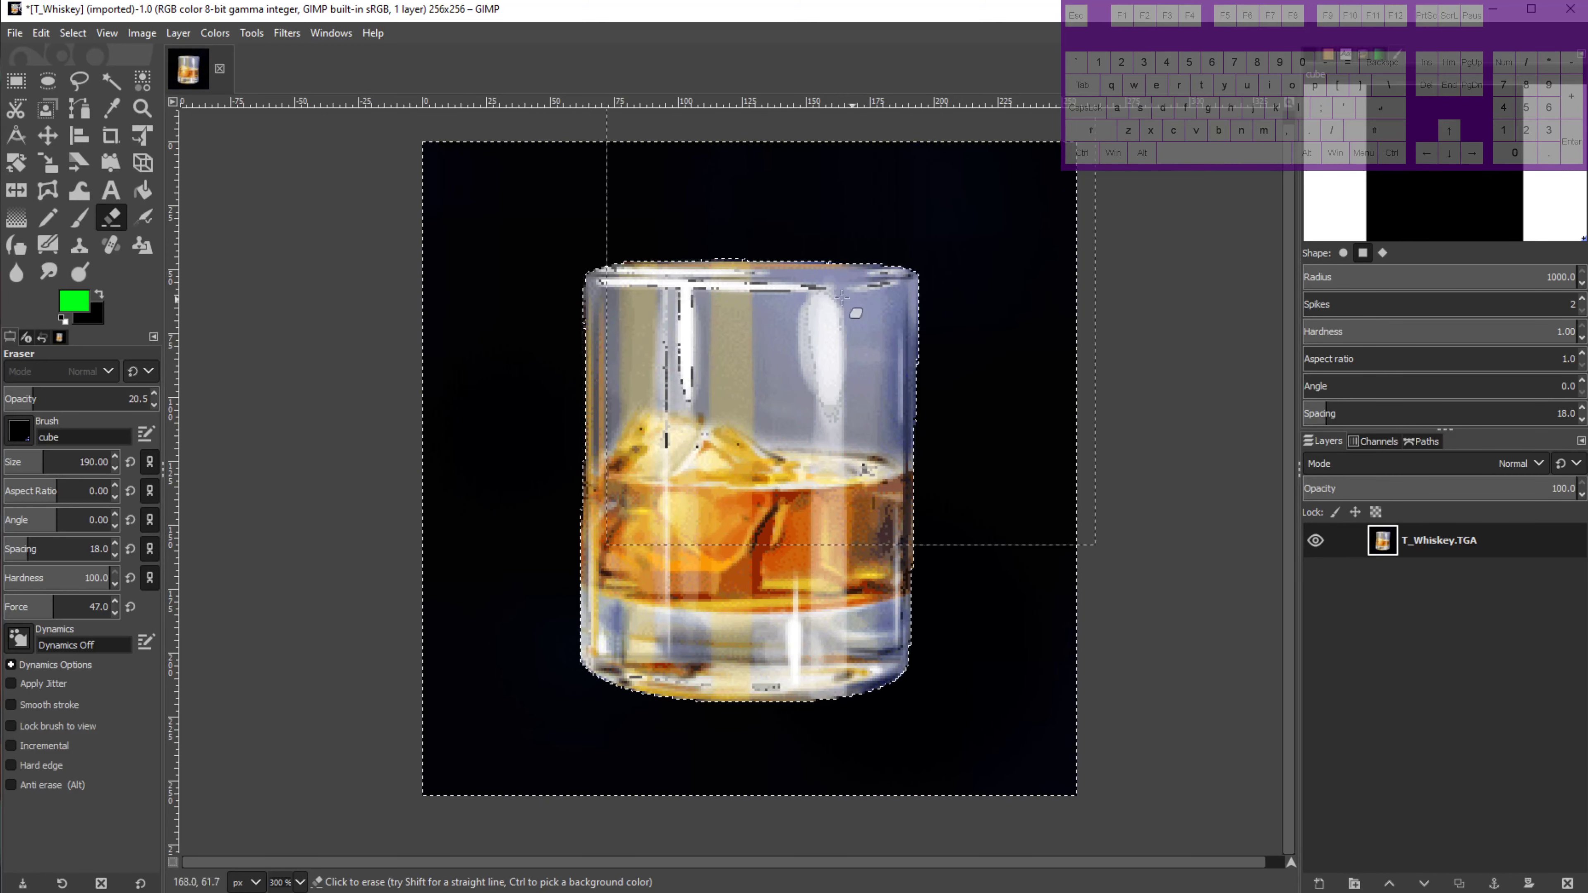
{"action": "key", "text": "ctrl+shift+a"}
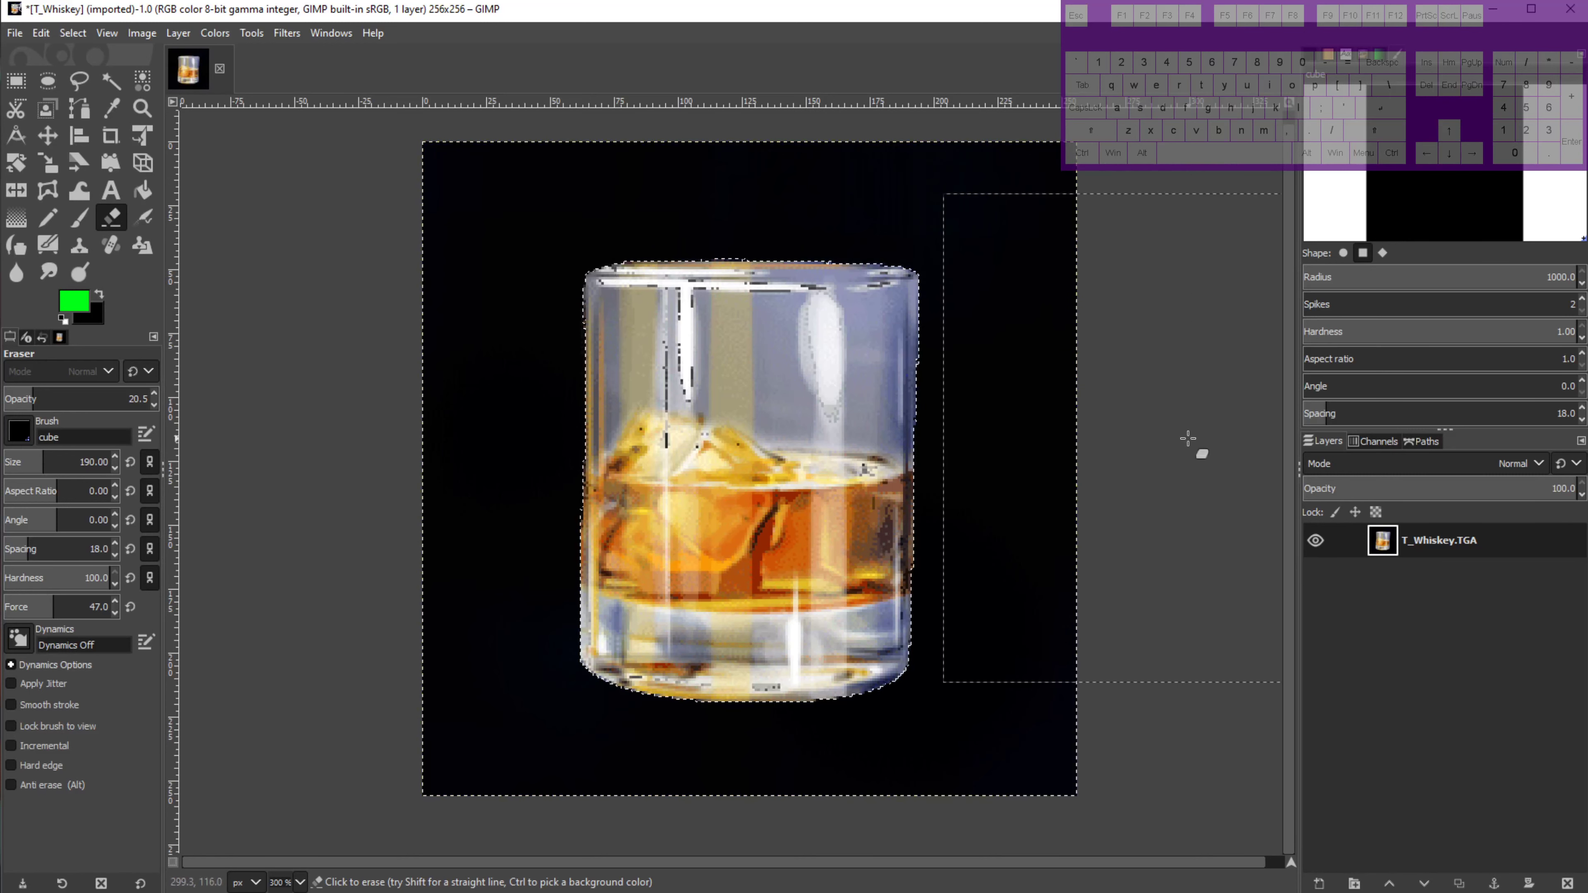
{"action": "key", "text": "ctrl+z"}
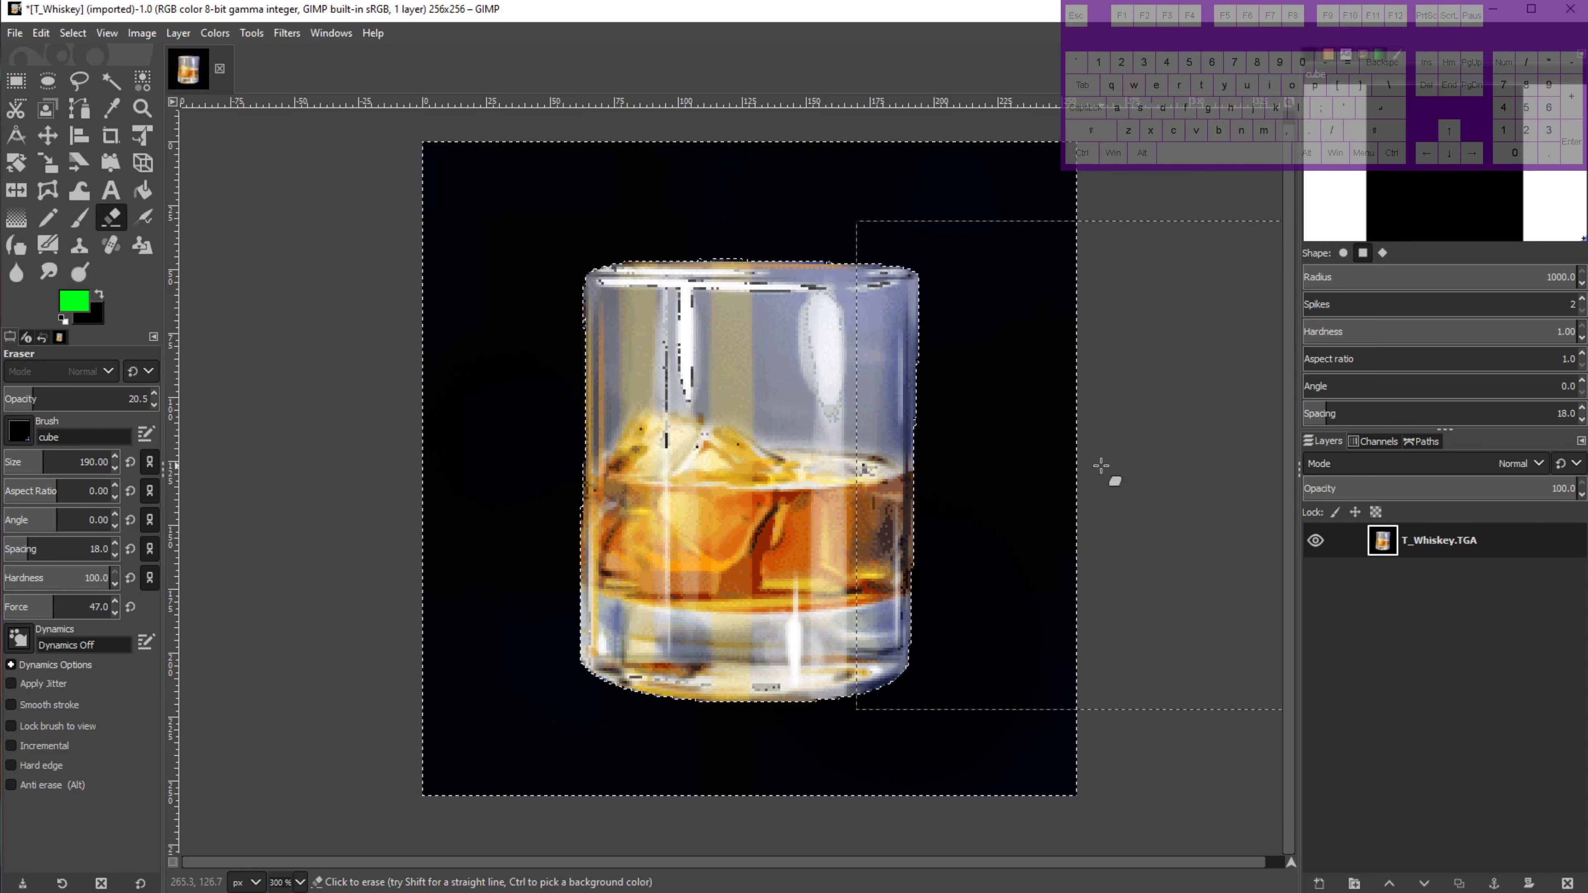
Add an alpha channel to the T_Whiskey.TGA layer.
{"action": "key", "text": "u"}
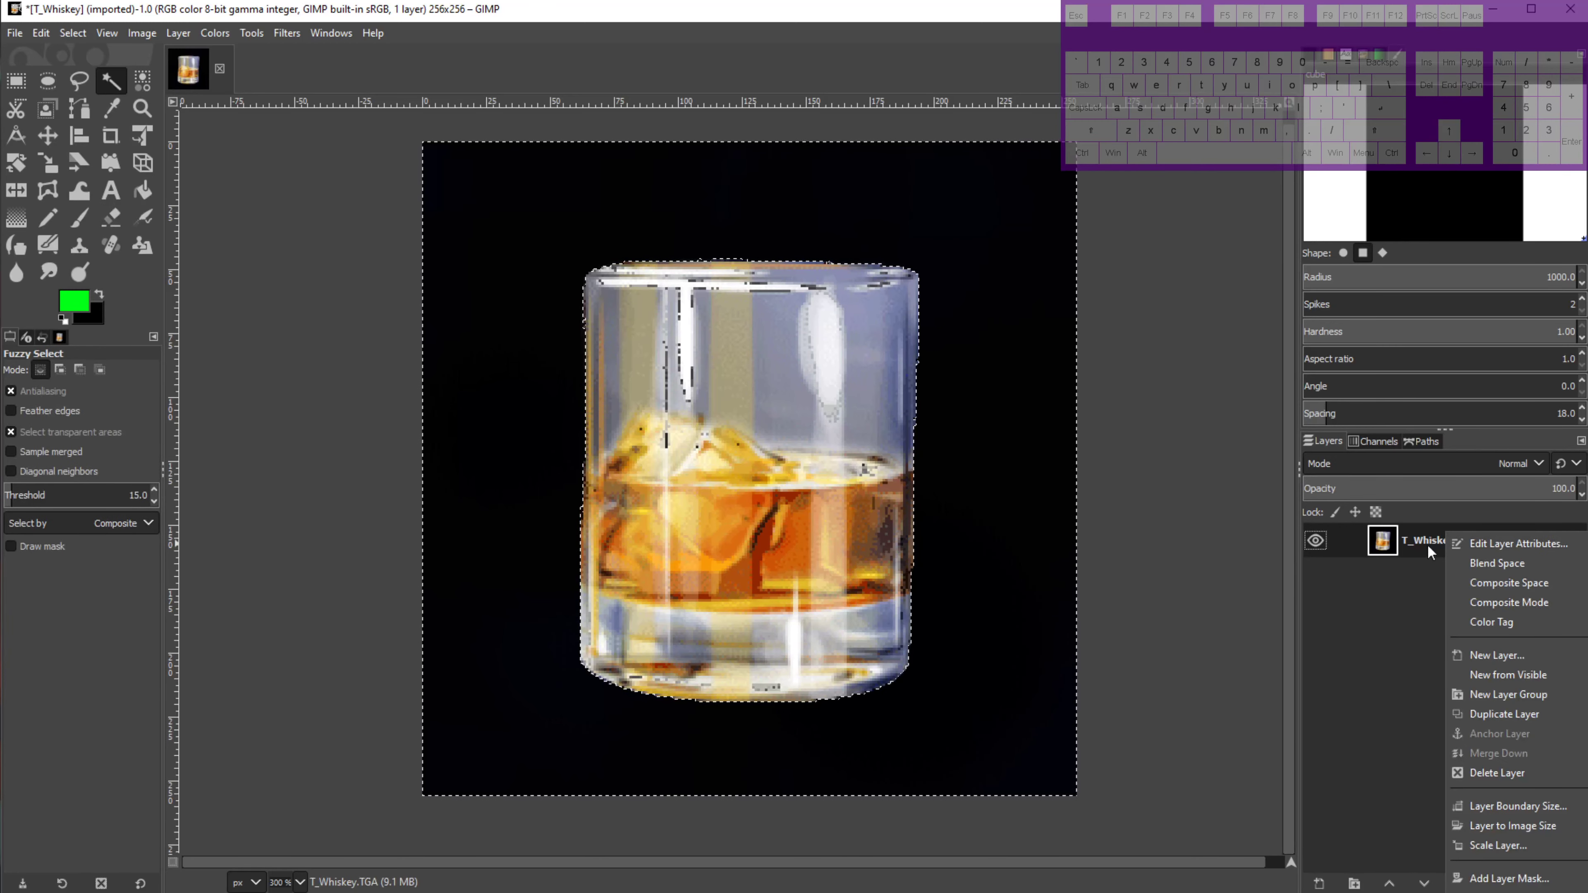
{"action": "right_click", "coordinate": [1411, 535]}
{"action": "right_click", "coordinate": [1411, 535]}
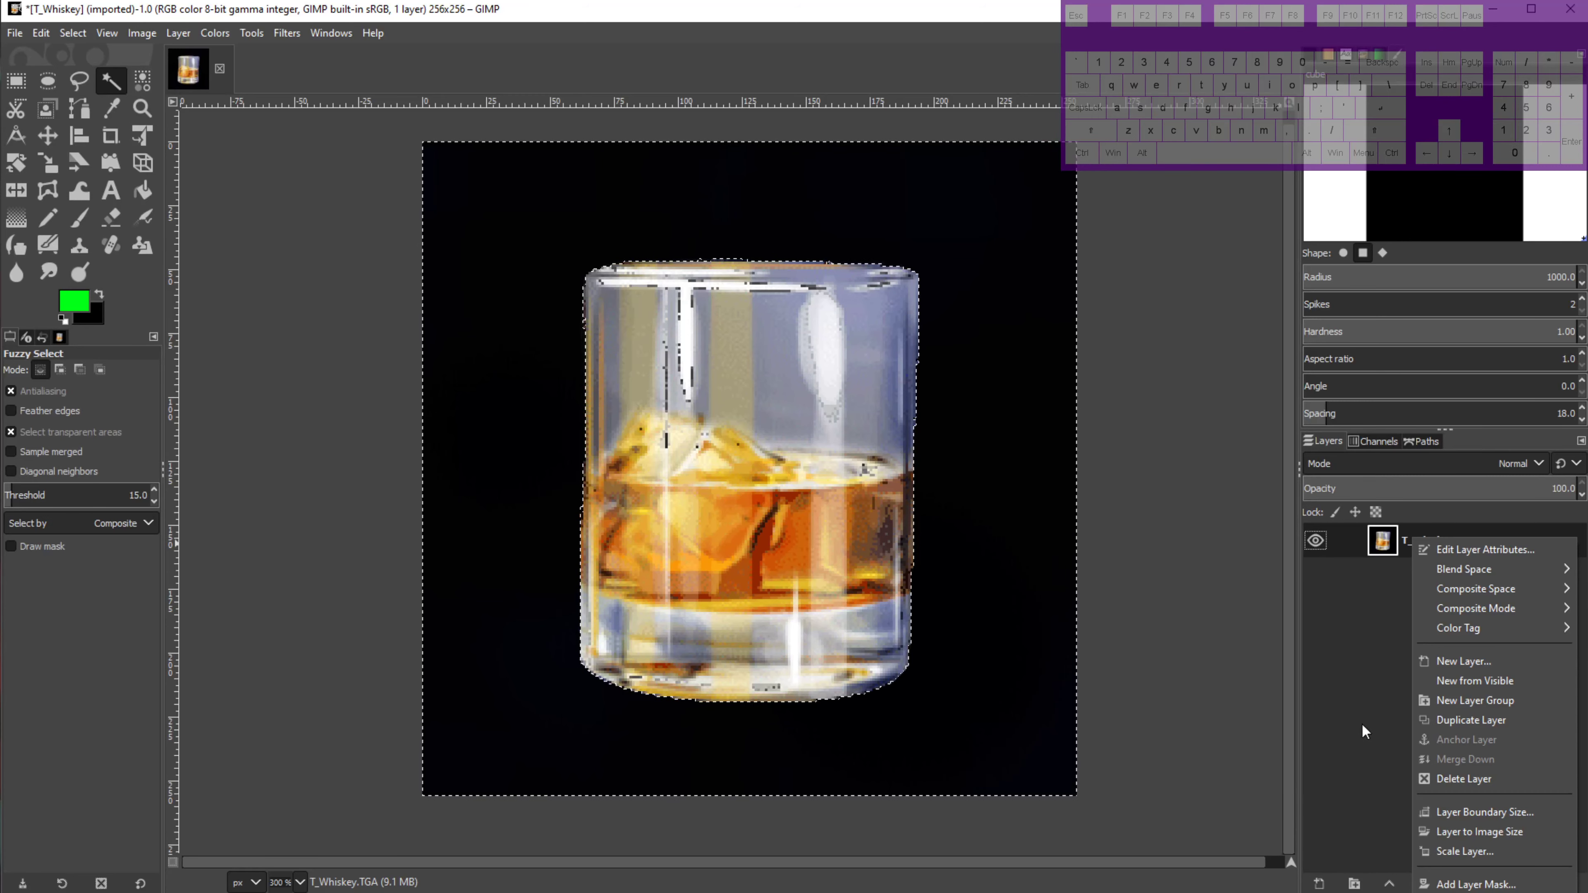
{"action": "left_click", "coordinate": [981, 5]}
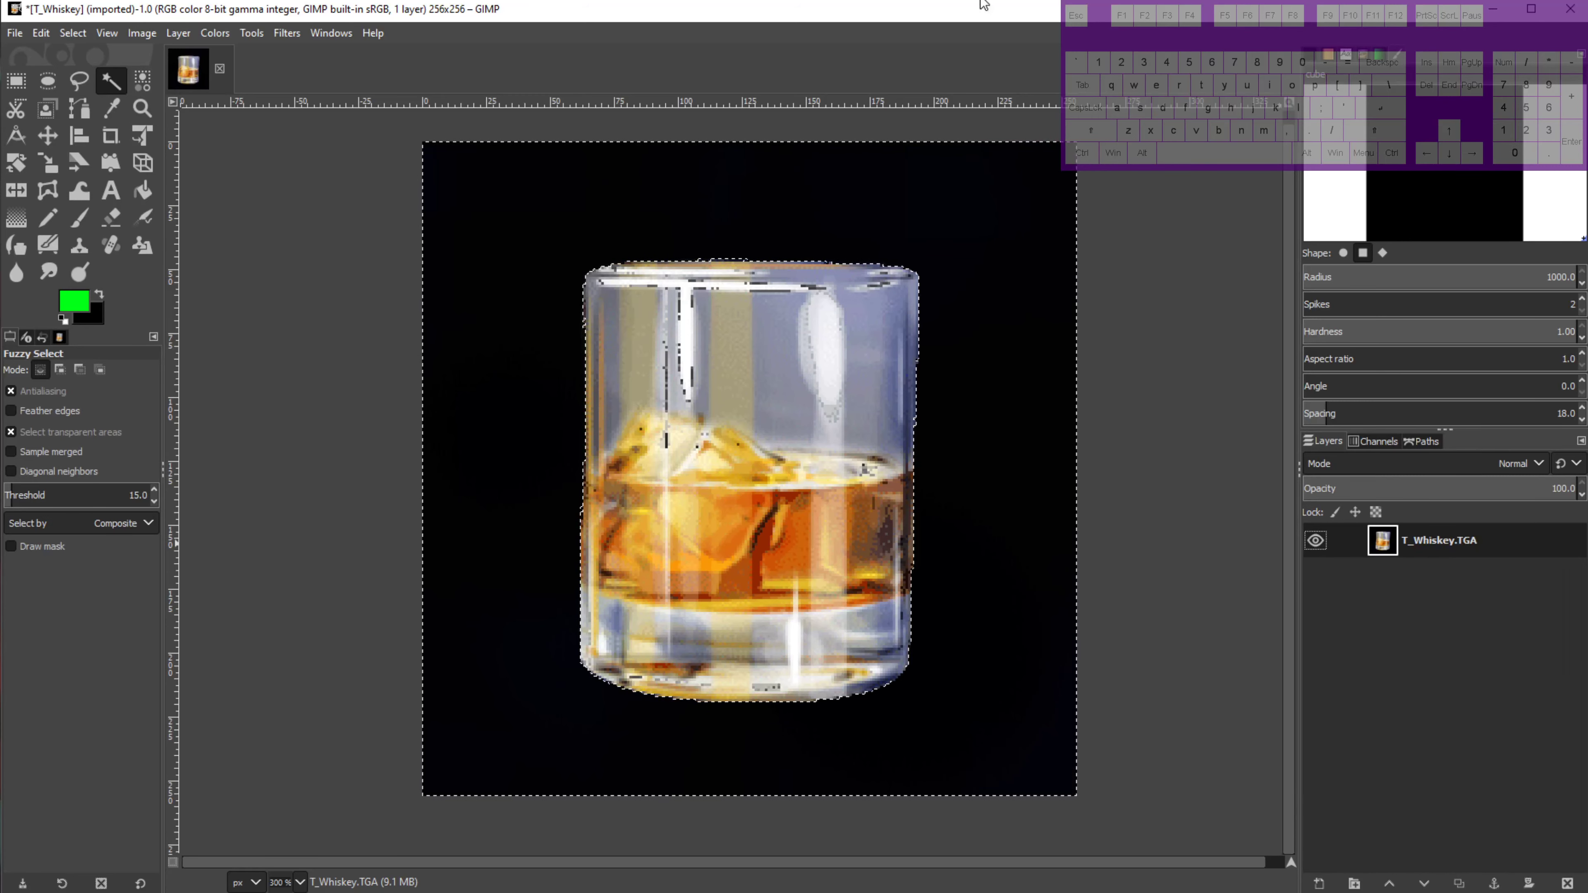
{"action": "left_click_drag", "start_coordinate": [962, 16], "coordinate": [503, 0]}
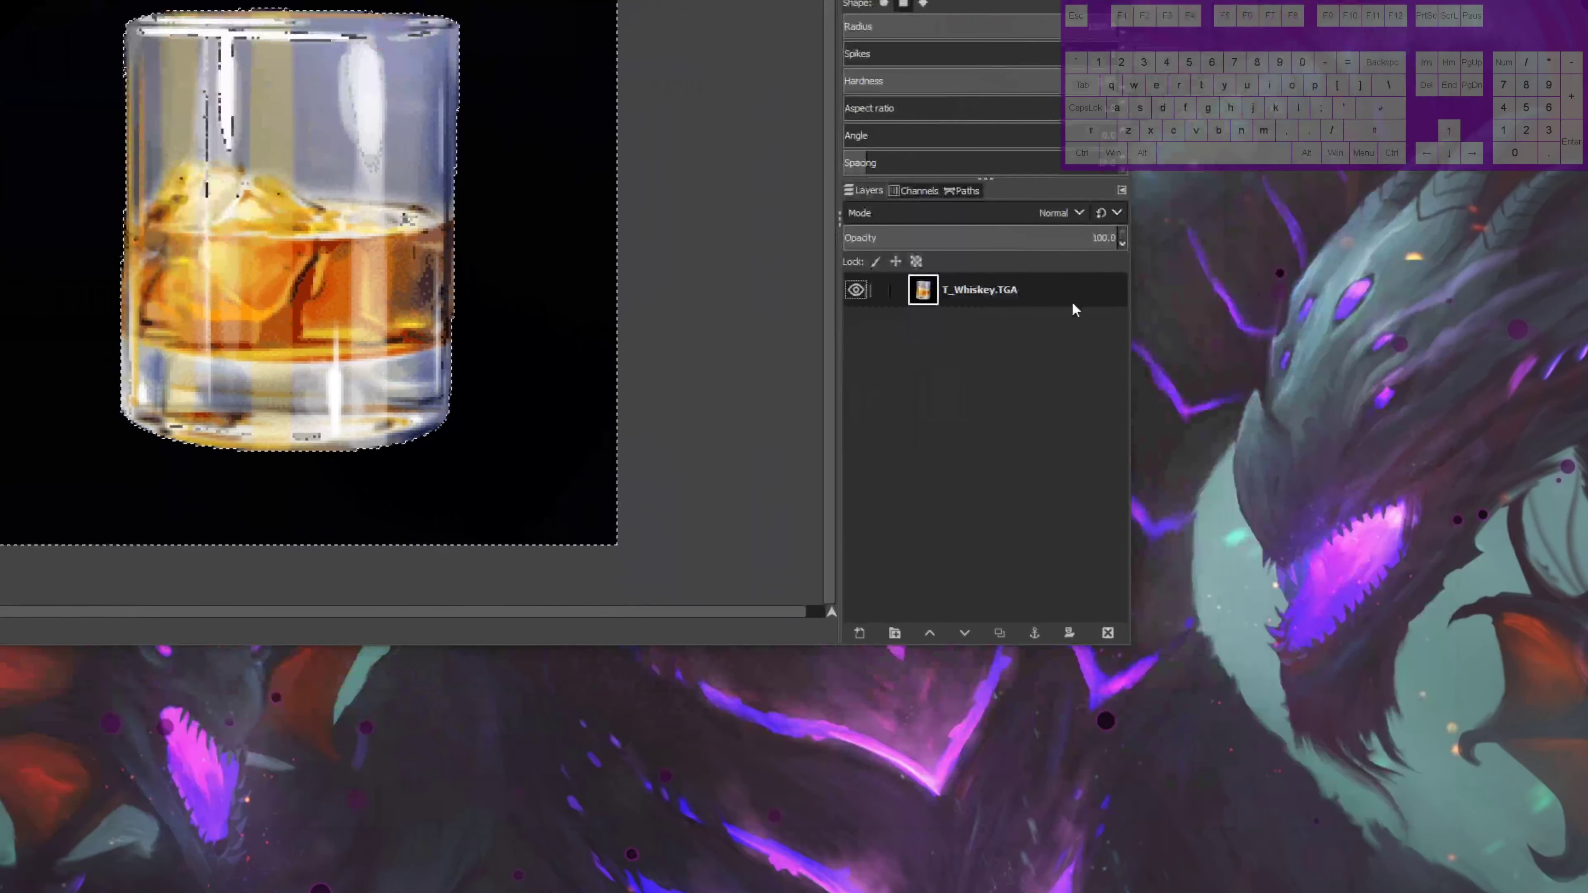
{"action": "right_click", "coordinate": [980, 291]}
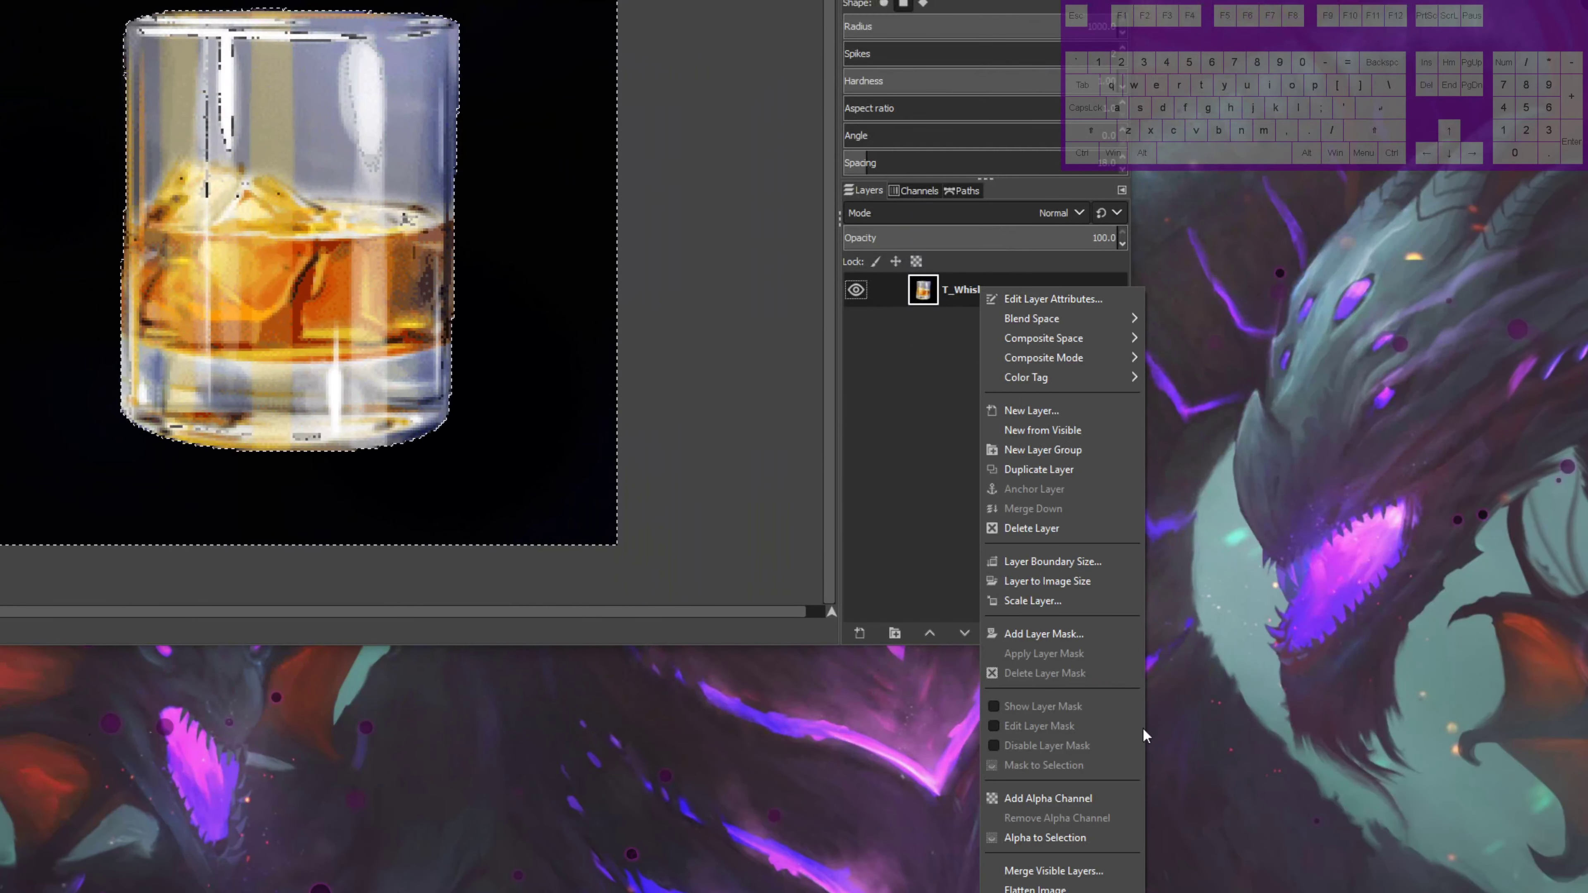
{"action": "left_click", "coordinate": [1066, 806]}
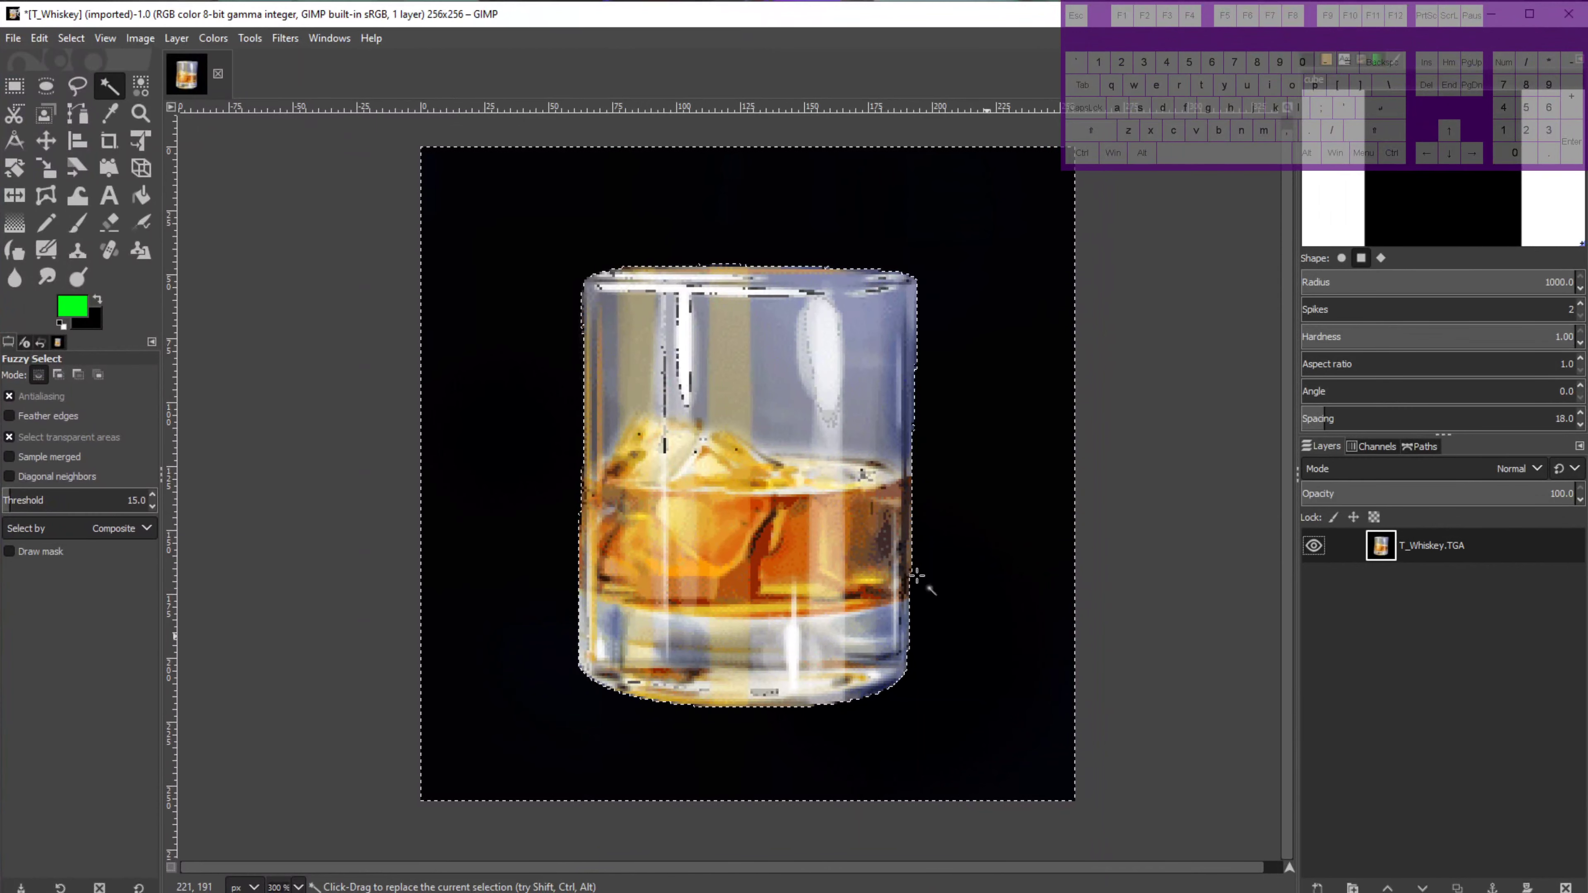
Erase the dark background around the glass to transparency with the Eraser.
{"action": "key", "text": "shift+e"}
{"action": "mouse_move", "coordinate": [1110, 674]}
{"action": "left_mouse_down"}
{"action": "mouse_move", "coordinate": [1079, 697]}
{"action": "mouse_move", "coordinate": [858, 726]}
{"action": "mouse_move", "coordinate": [815, 696]}
{"action": "mouse_move", "coordinate": [882, 685]}
{"action": "mouse_move", "coordinate": [887, 755]}
{"action": "mouse_move", "coordinate": [908, 758]}
{"action": "mouse_move", "coordinate": [469, 753]}
{"action": "mouse_move", "coordinate": [652, 772]}
{"action": "mouse_move", "coordinate": [392, 748]}
{"action": "mouse_move", "coordinate": [571, 536]}
{"action": "mouse_move", "coordinate": [485, 428]}
{"action": "mouse_move", "coordinate": [410, 374]}
{"action": "mouse_move", "coordinate": [563, 303]}
{"action": "mouse_move", "coordinate": [553, 346]}
{"action": "mouse_move", "coordinate": [796, 315]}
{"action": "mouse_move", "coordinate": [550, 282]}
{"action": "mouse_move", "coordinate": [598, 331]}
{"action": "mouse_move", "coordinate": [542, 613]}
{"action": "mouse_move", "coordinate": [584, 635]}
{"action": "left_mouse_up"}
{"action": "mouse_move", "coordinate": [592, 708]}
{"action": "left_mouse_down"}
{"action": "mouse_move", "coordinate": [897, 700]}
{"action": "mouse_move", "coordinate": [941, 716]}
{"action": "mouse_move", "coordinate": [898, 797]}
{"action": "mouse_move", "coordinate": [938, 768]}
{"action": "mouse_move", "coordinate": [958, 334]}
{"action": "left_mouse_up"}
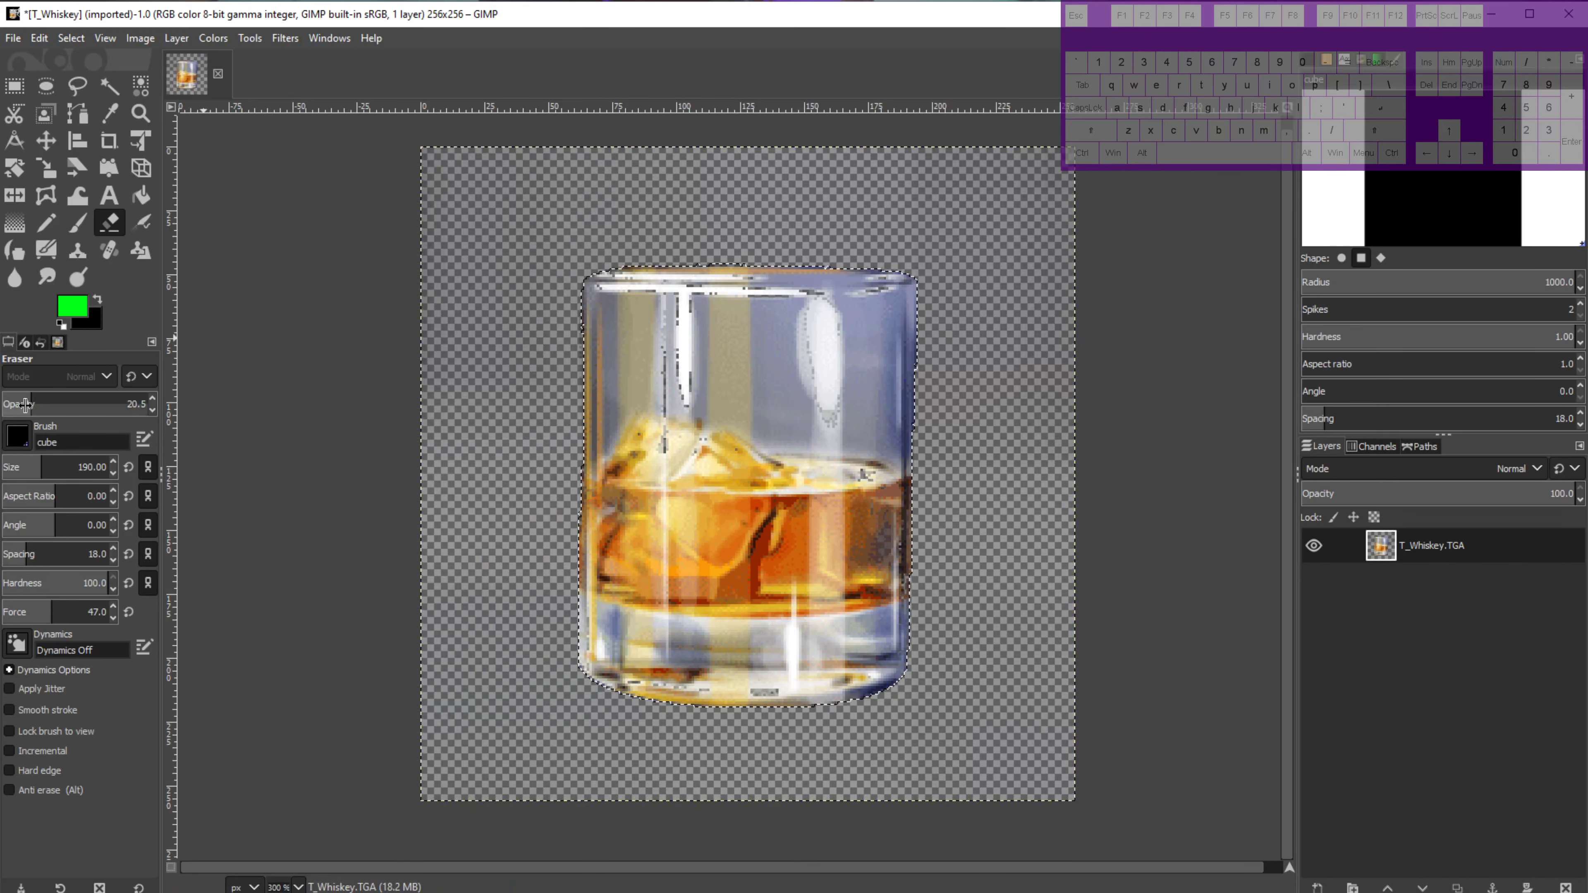
Set the Eraser opacity to 100 and erase the remaining traces of background around the glass.
{"action": "left_click_drag", "start_coordinate": [33, 405], "coordinate": [636, 422]}
{"action": "key", "text": "shift+ctrl+a"}
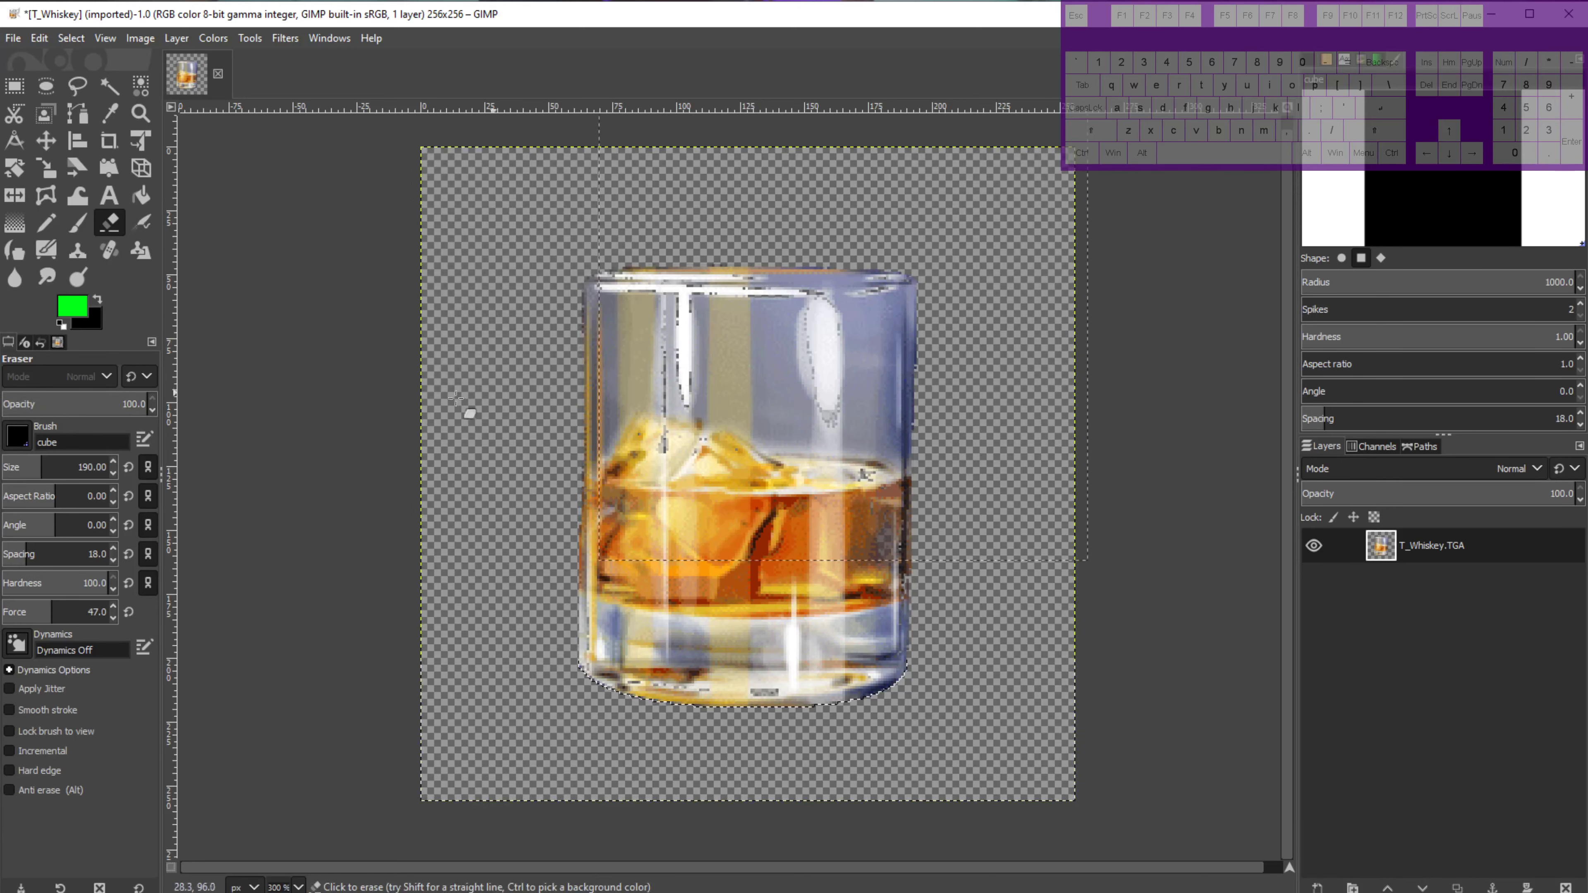
{"action": "key", "text": "ctrl+z"}
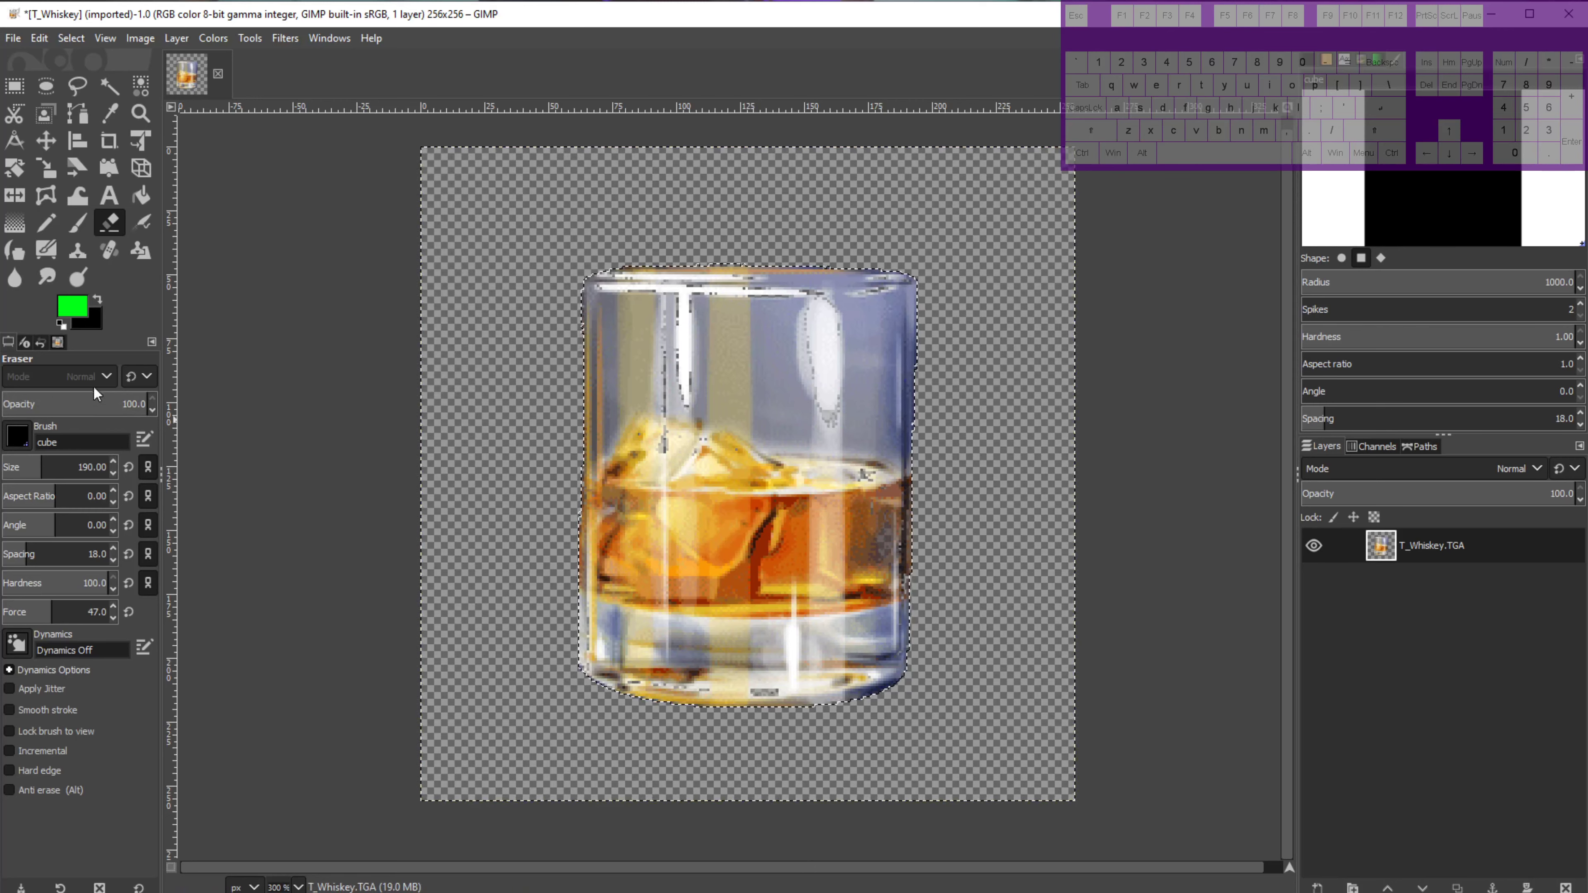
{"action": "key", "text": "ctrl+shift+a"}
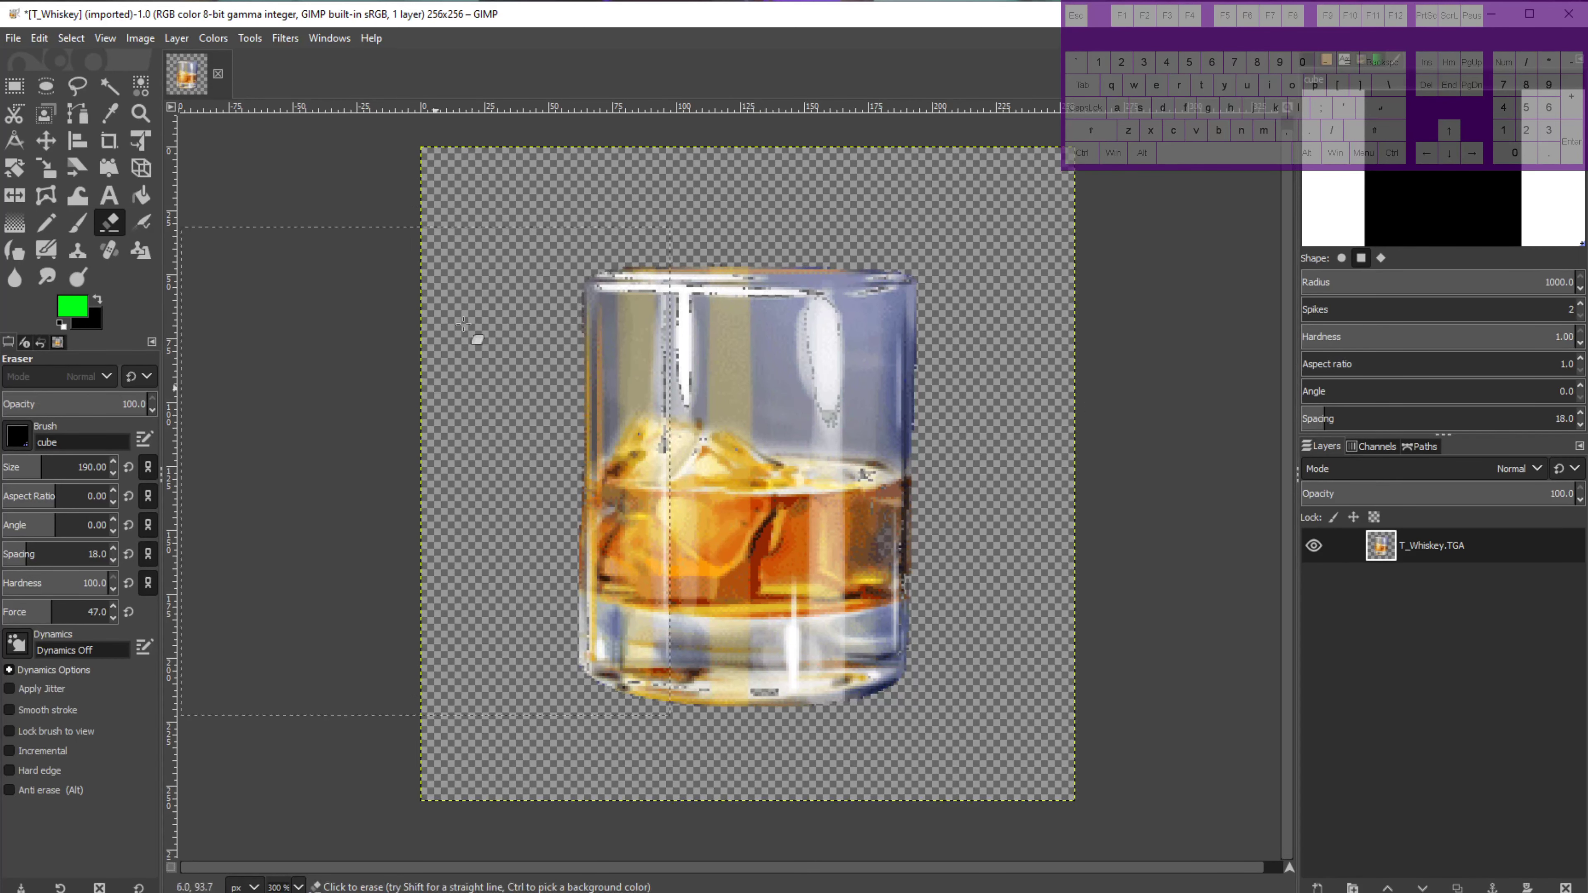
{"action": "key", "text": "ctrl+z"}
{"action": "left_click_drag", "start_coordinate": [789, 423], "coordinate": [879, 518]}
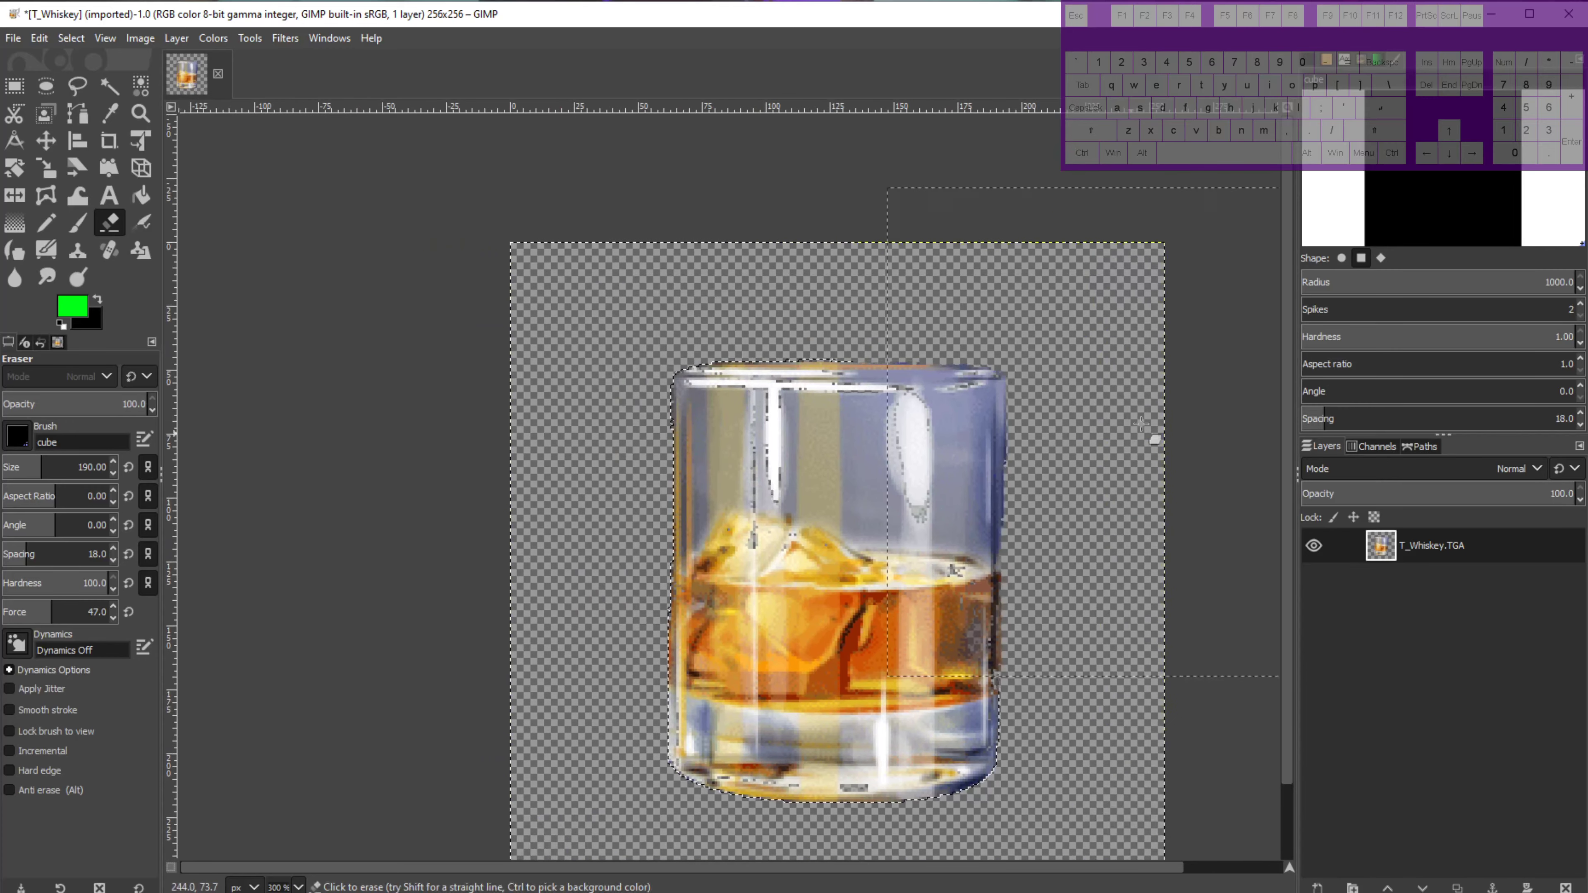
{"action": "left_click_drag", "start_coordinate": [905, 409], "coordinate": [828, 397]}
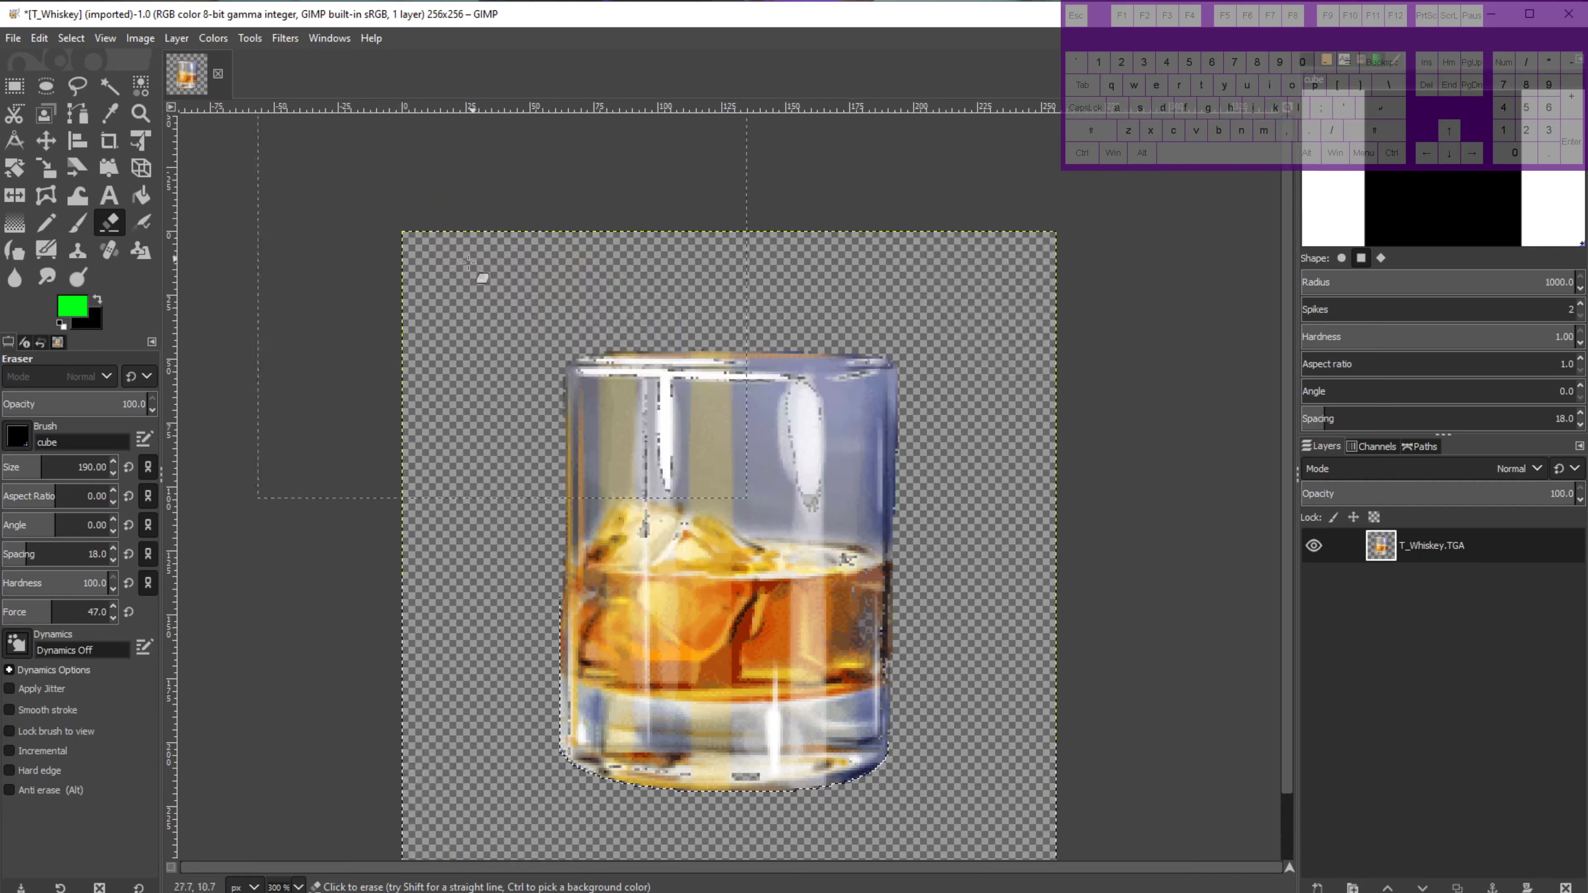
{"action": "left_click_drag", "start_coordinate": [824, 469], "coordinate": [770, 447]}
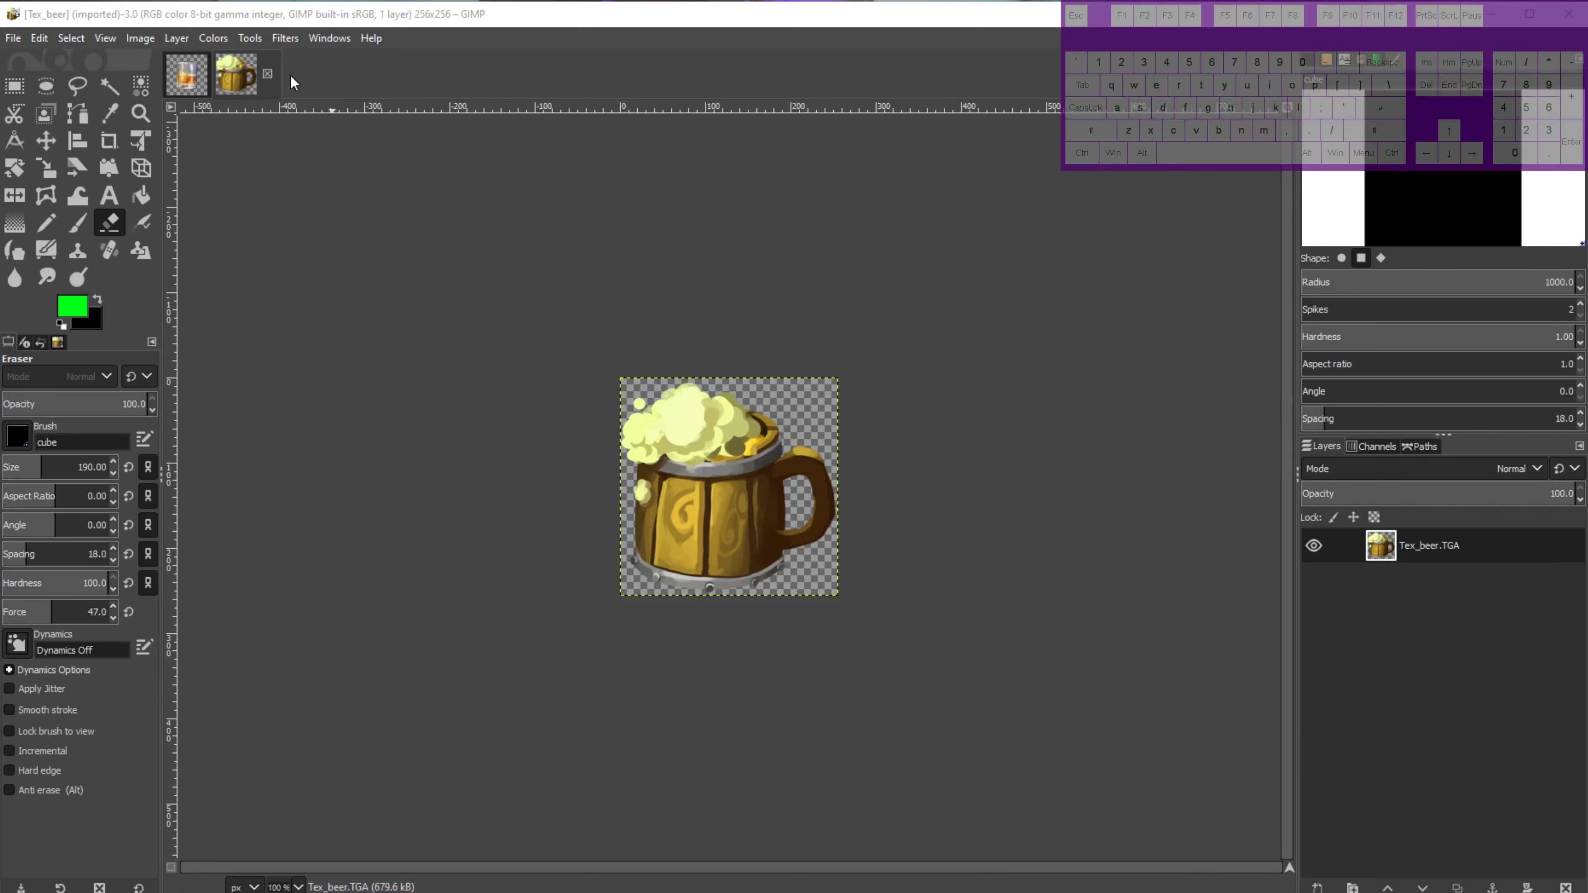
Examine the Tex_beer.TGA mug texture as a transparency reference, close it and return to the whiskey glass.
{"action": "left_click", "coordinate": [268, 74]}
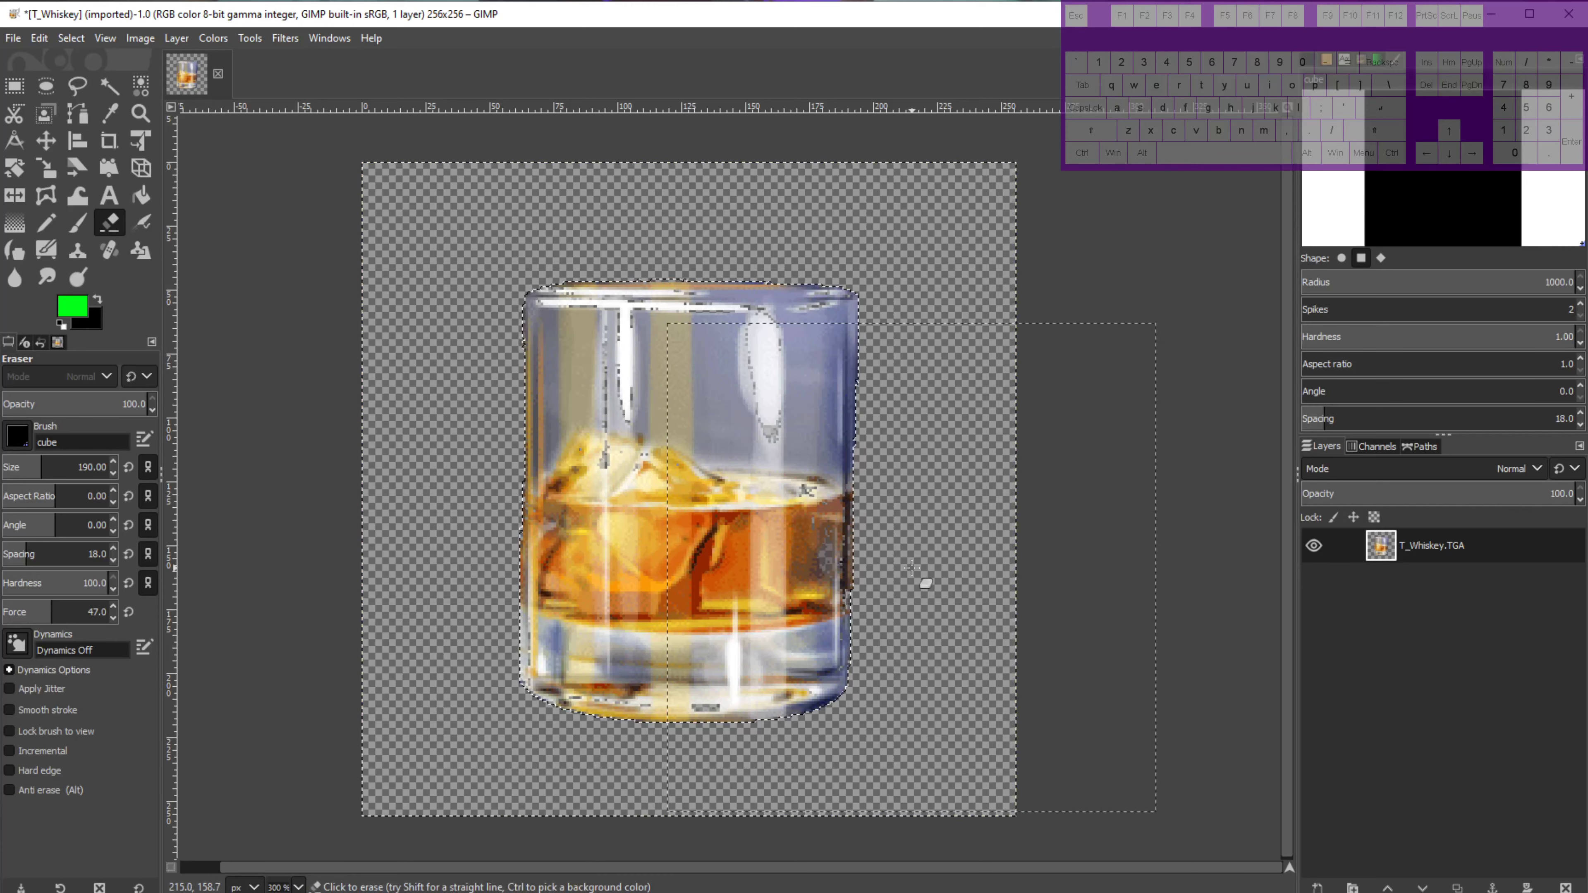
{"action": "left_click_drag", "start_coordinate": [832, 548], "coordinate": [901, 538]}
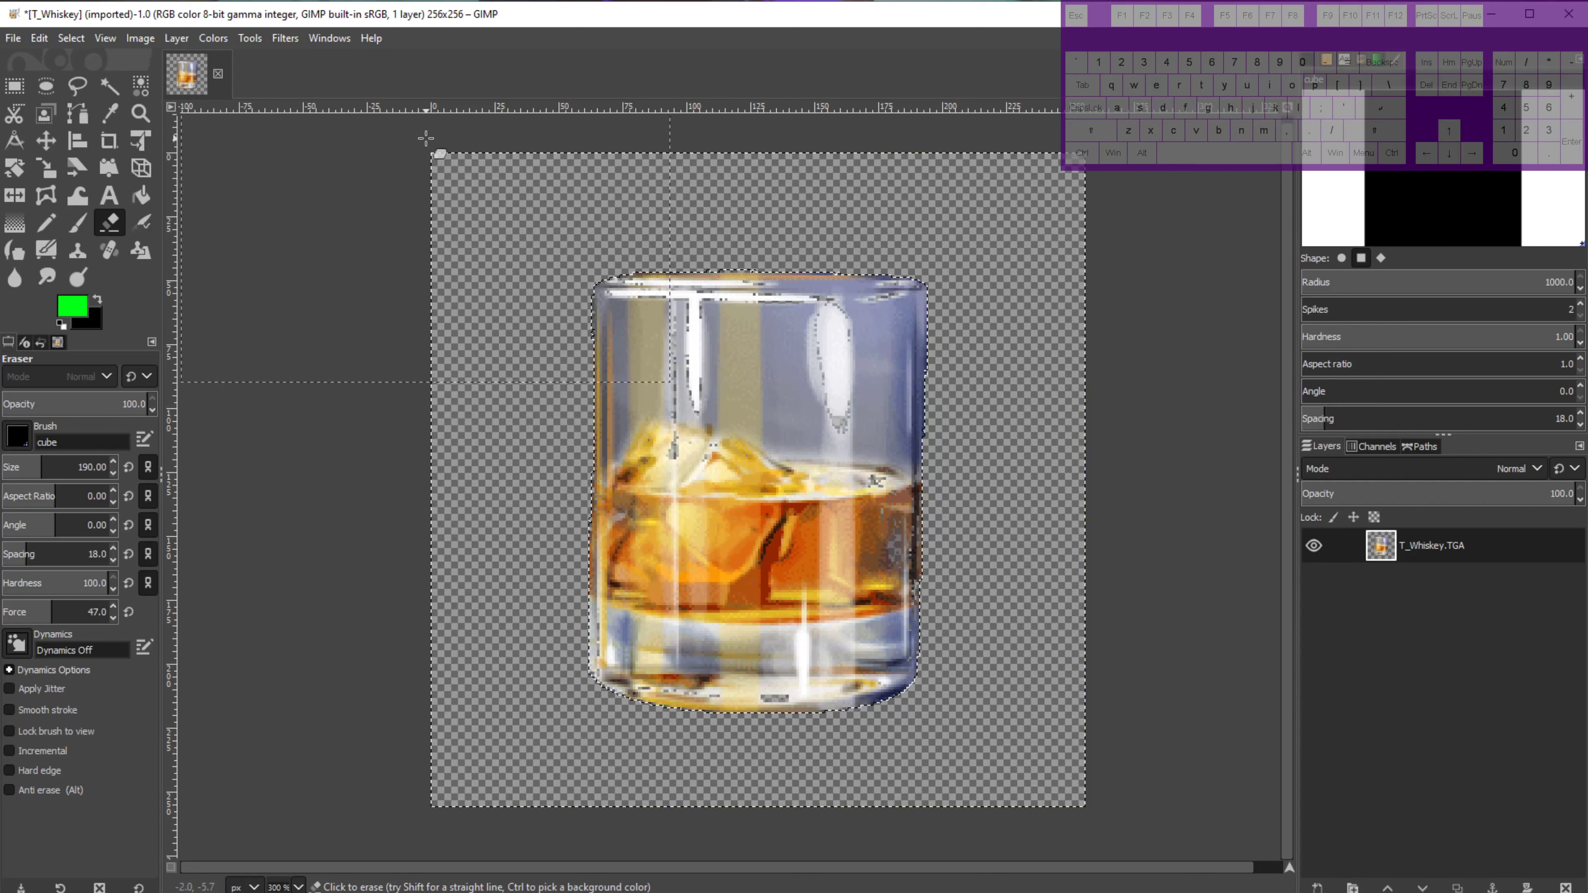
Grow the background selection and erase the thin fringe along the glass's outer edge.
{"action": "left_click", "coordinate": [73, 41]}
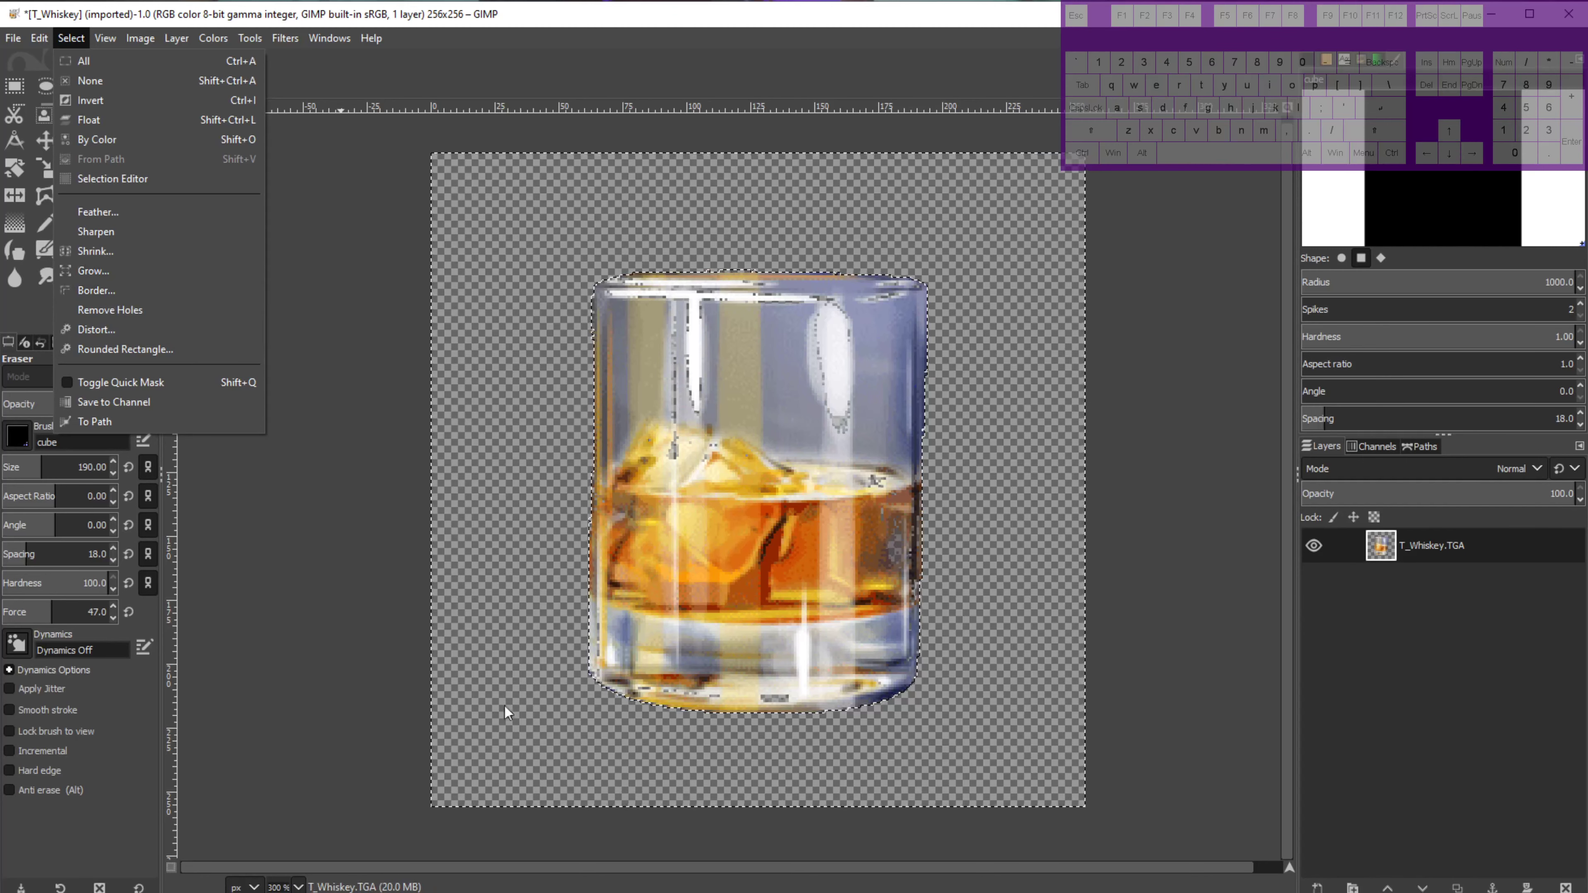
{"action": "left_click", "coordinate": [115, 272]}
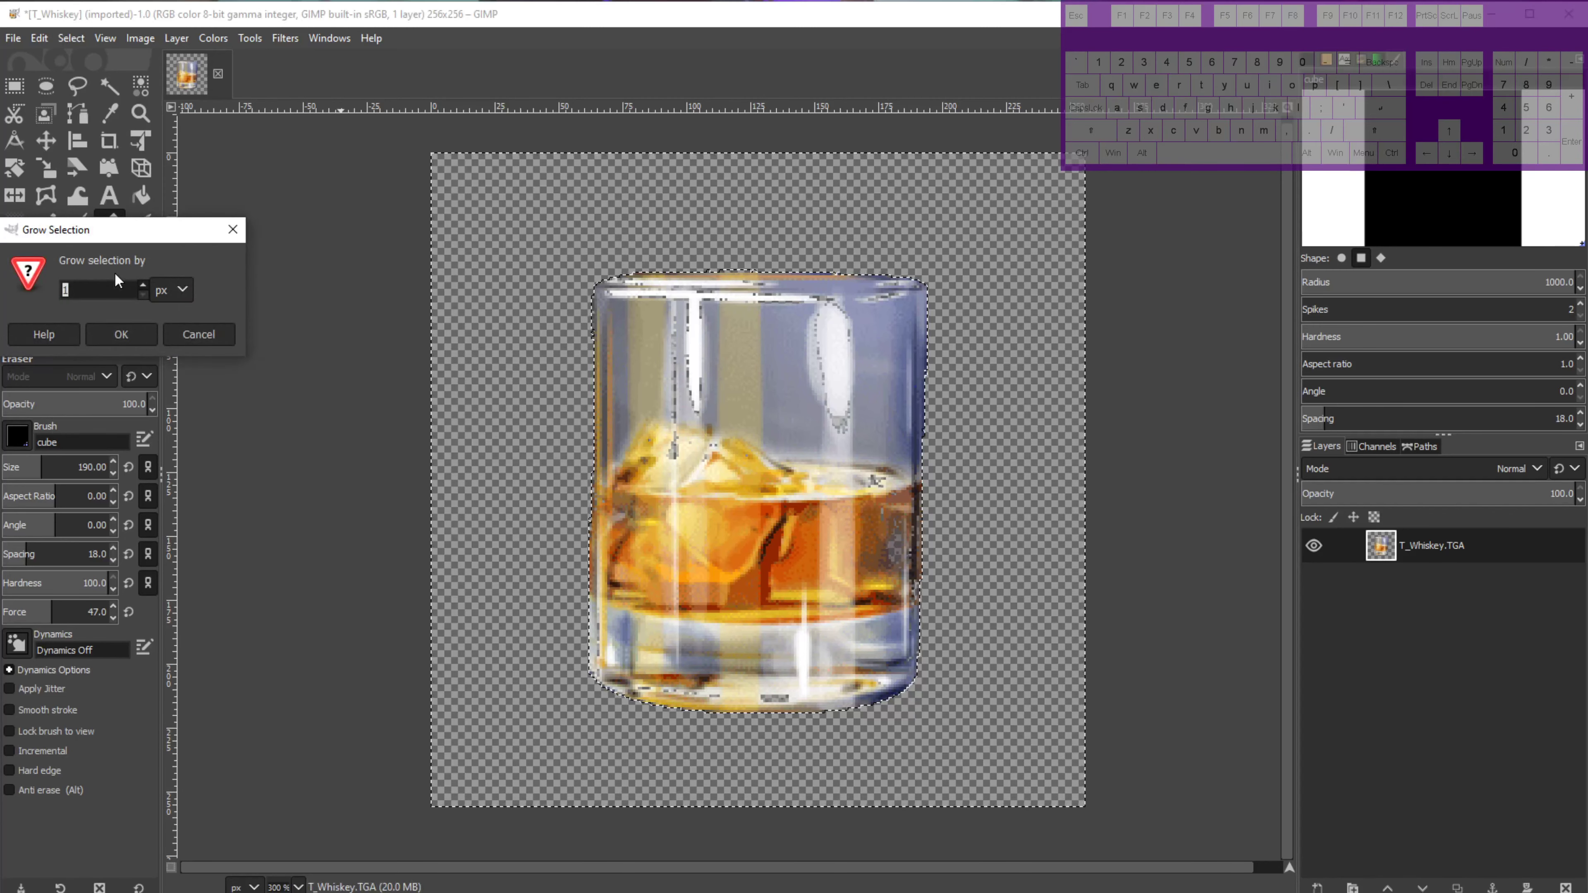
{"action": "left_click", "coordinate": [117, 337]}
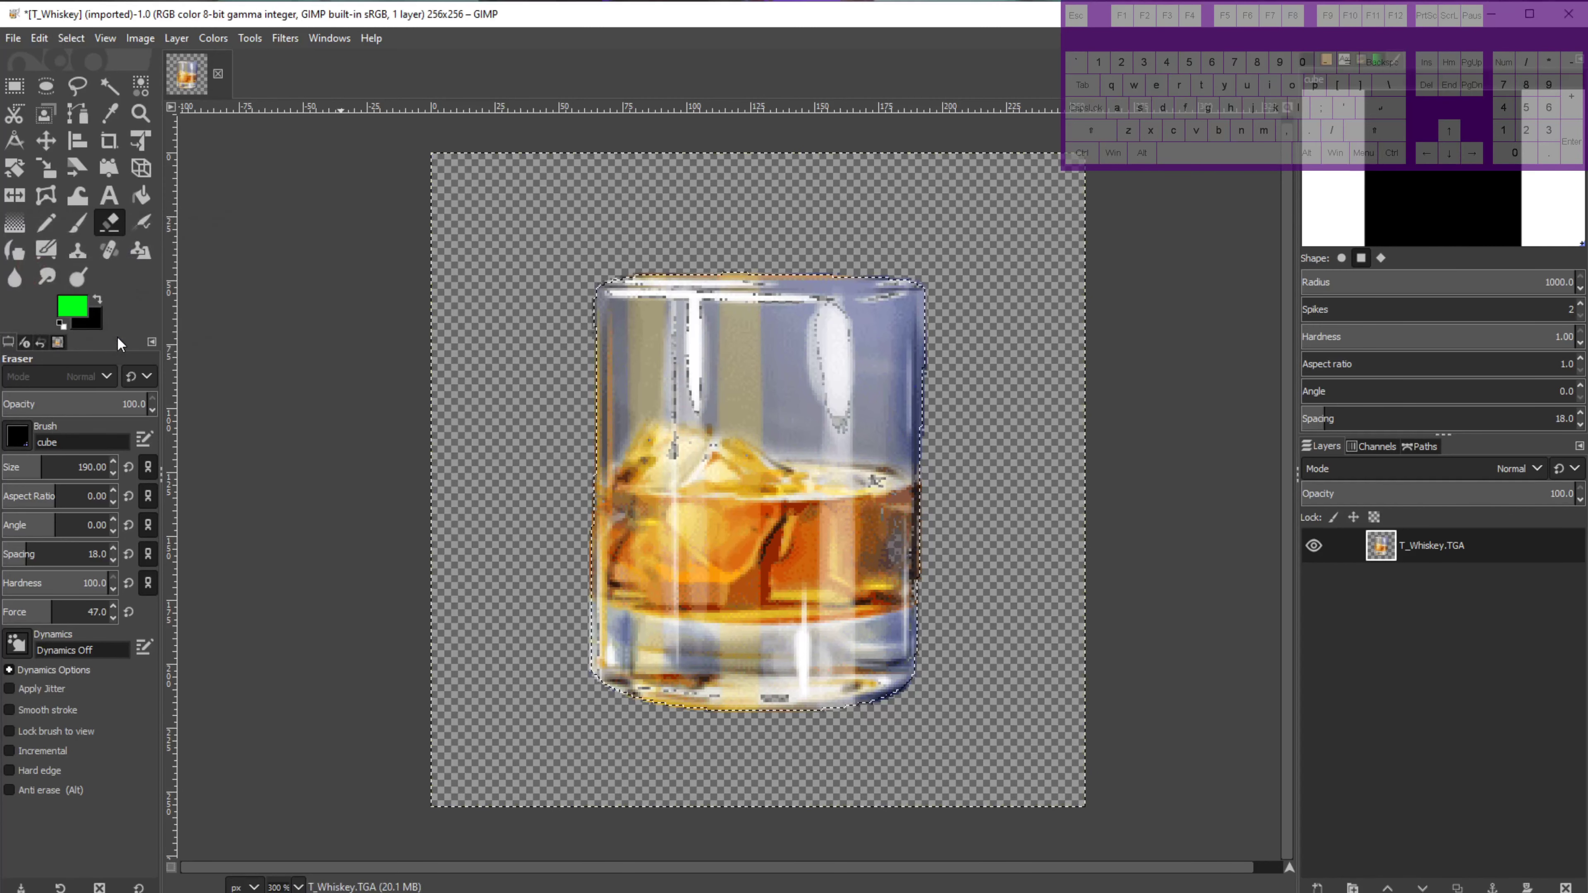
{"action": "scroll", "coordinate": [772, 449], "scroll_direction": "up", "scroll_amount": 2}
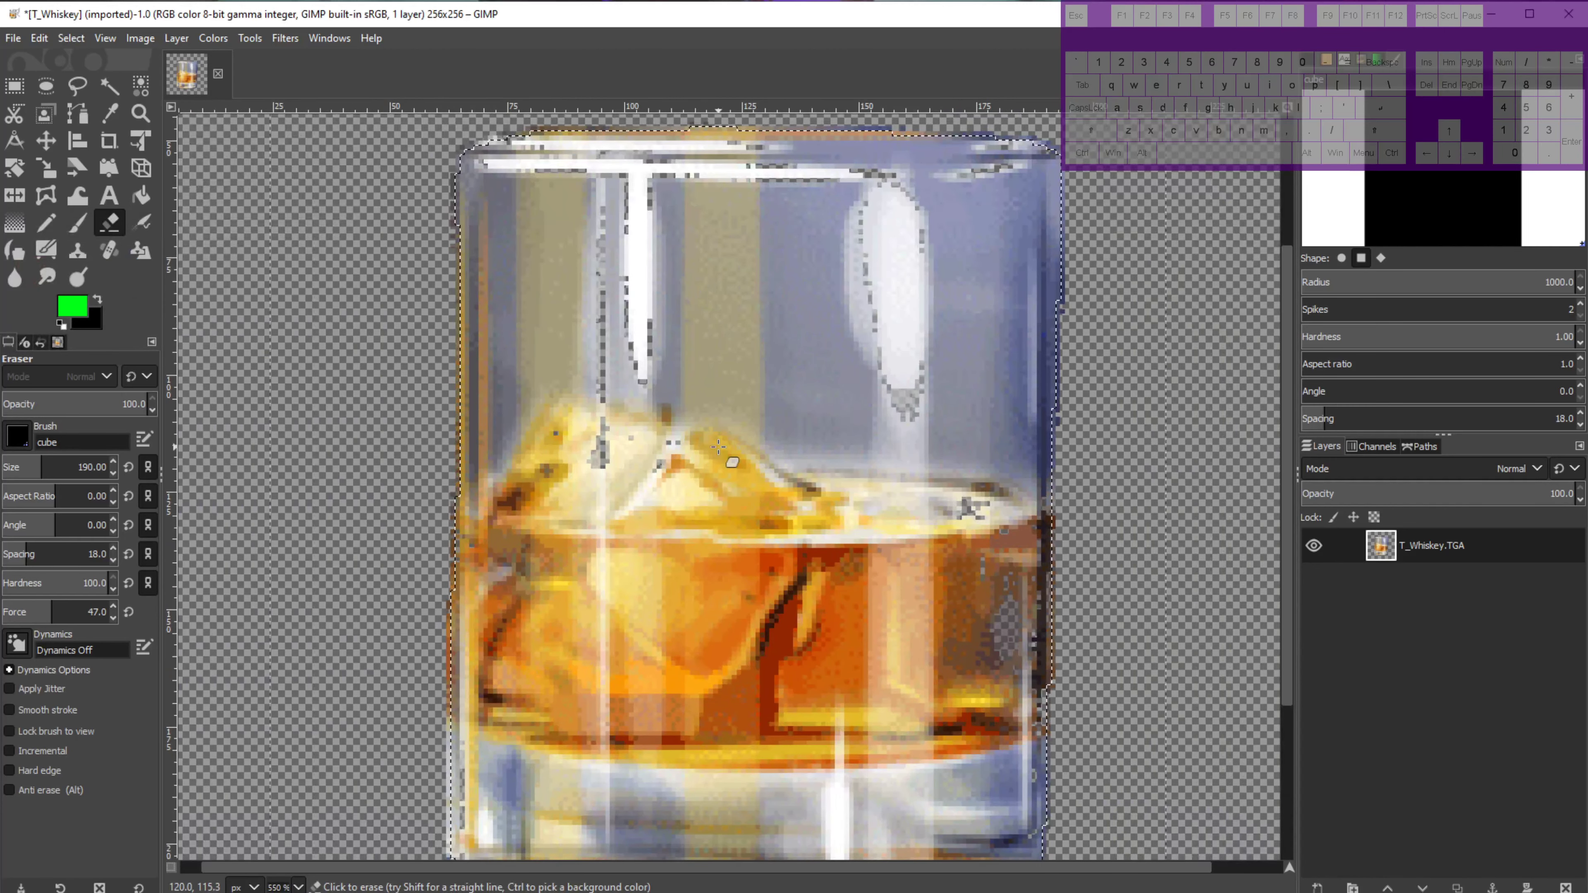
{"action": "scroll", "coordinate": [762, 444], "scroll_direction": "down", "scroll_amount": 1}
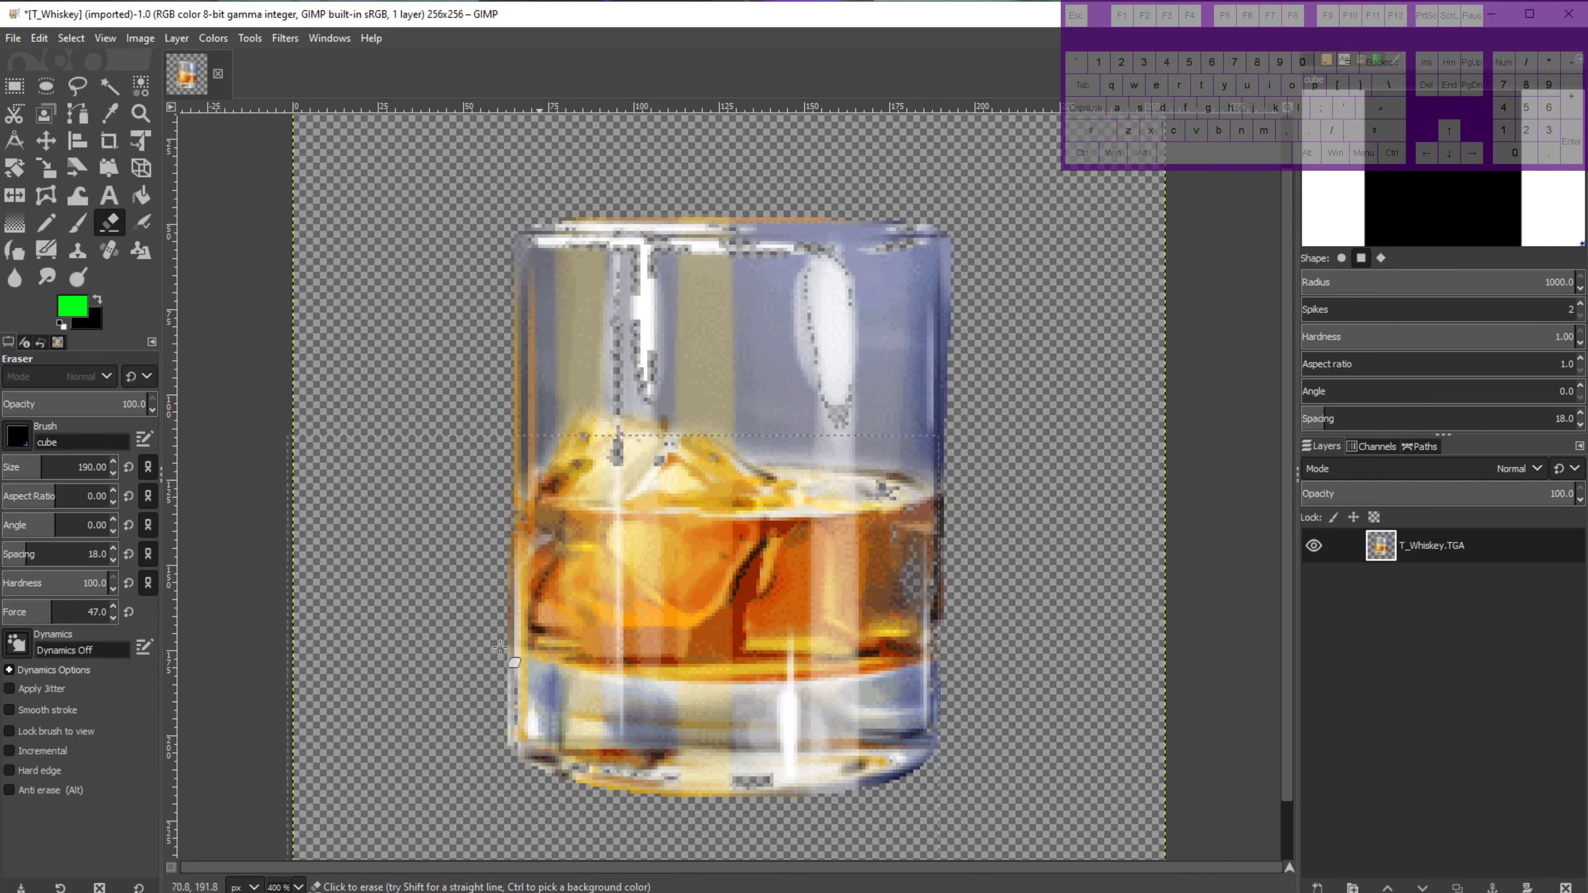
{"action": "mouse_move", "coordinate": [994, 493]}
{"action": "left_mouse_down"}
{"action": "mouse_move", "coordinate": [868, 609]}
{"action": "mouse_move", "coordinate": [1005, 470]}
{"action": "mouse_move", "coordinate": [937, 491]}
{"action": "left_mouse_up"}
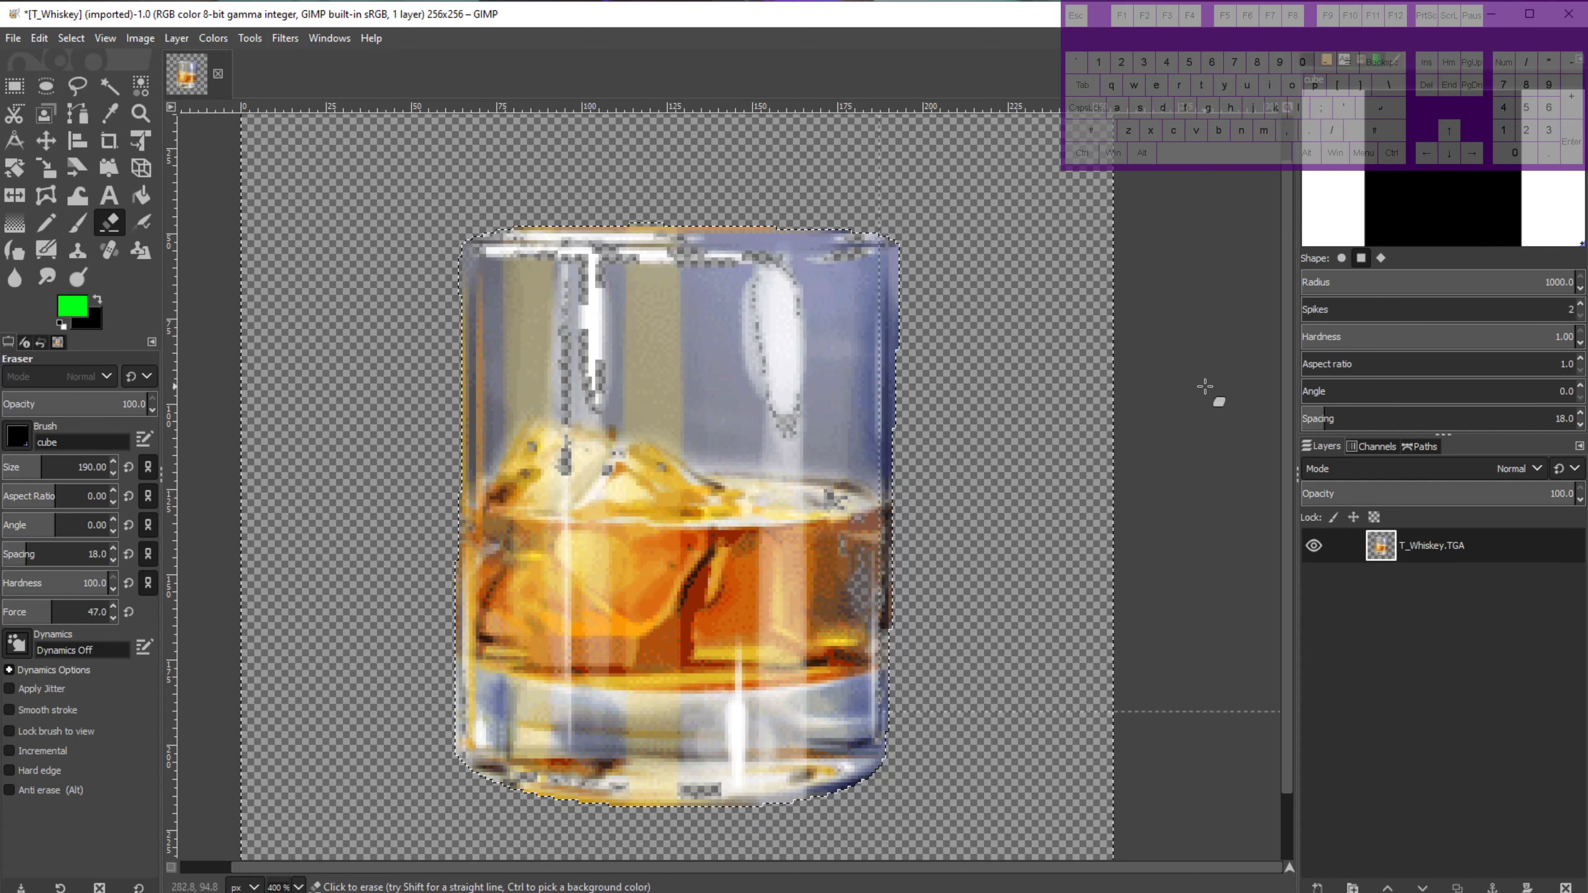
Switch to Fuzzy Select and clear the selection around the glass.
{"action": "key", "text": "u"}
{"action": "left_click", "coordinate": [1204, 386]}
{"action": "left_click_drag", "start_coordinate": [760, 554], "coordinate": [835, 513]}
{"action": "left_click_drag", "start_coordinate": [788, 396], "coordinate": [711, 480]}
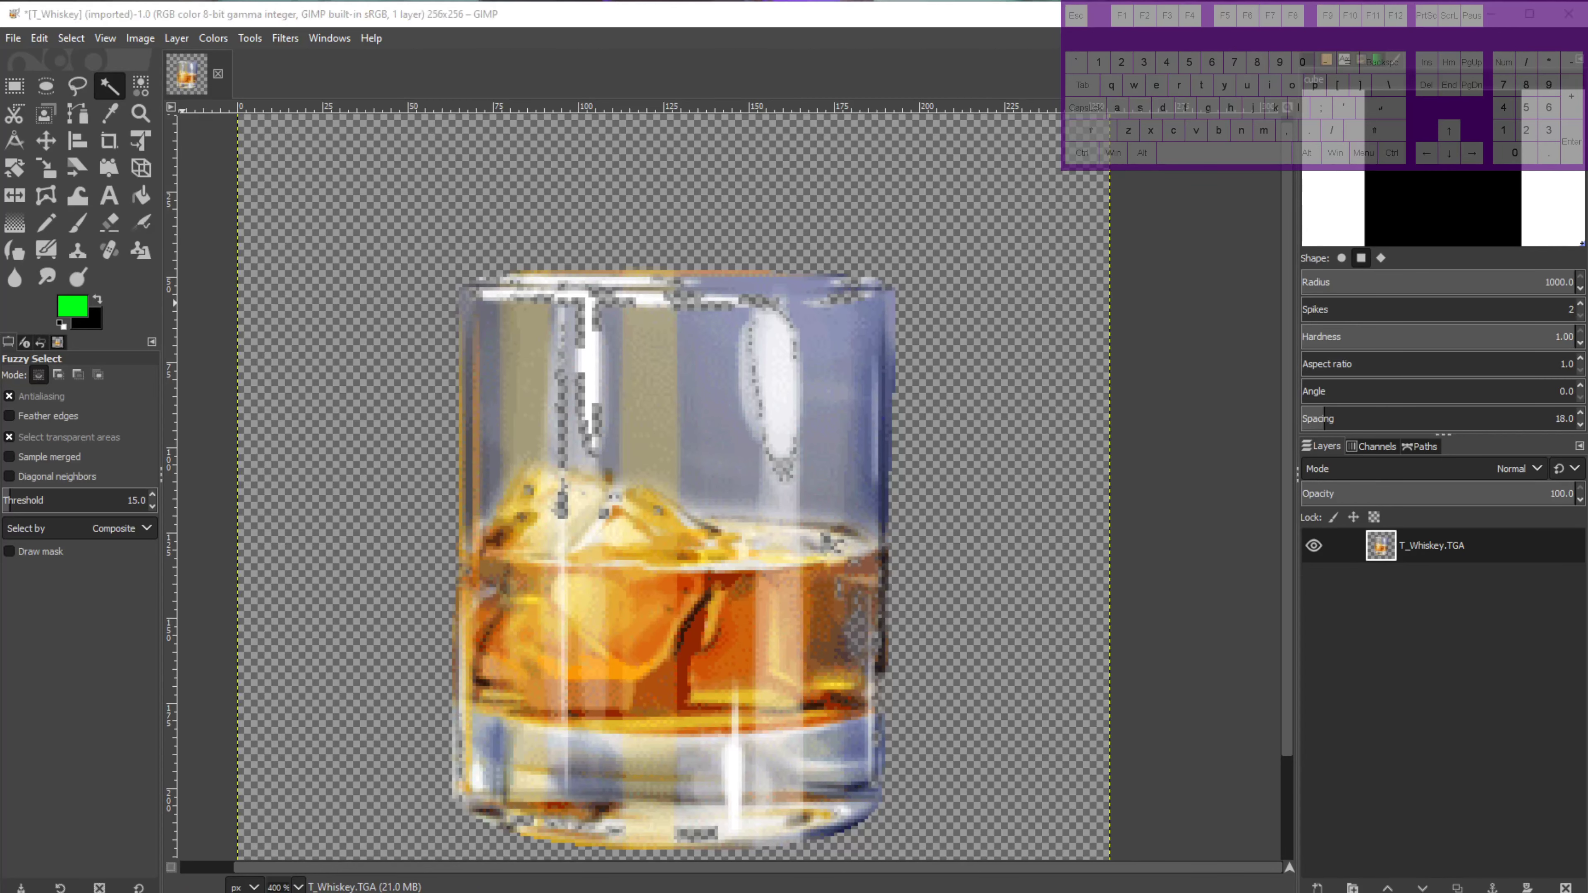
Open T_Whiskey-Alpha.TGA and close the T_Whiskey image, discarding its changes.
{"action": "key", "text": "ctrl+d"}
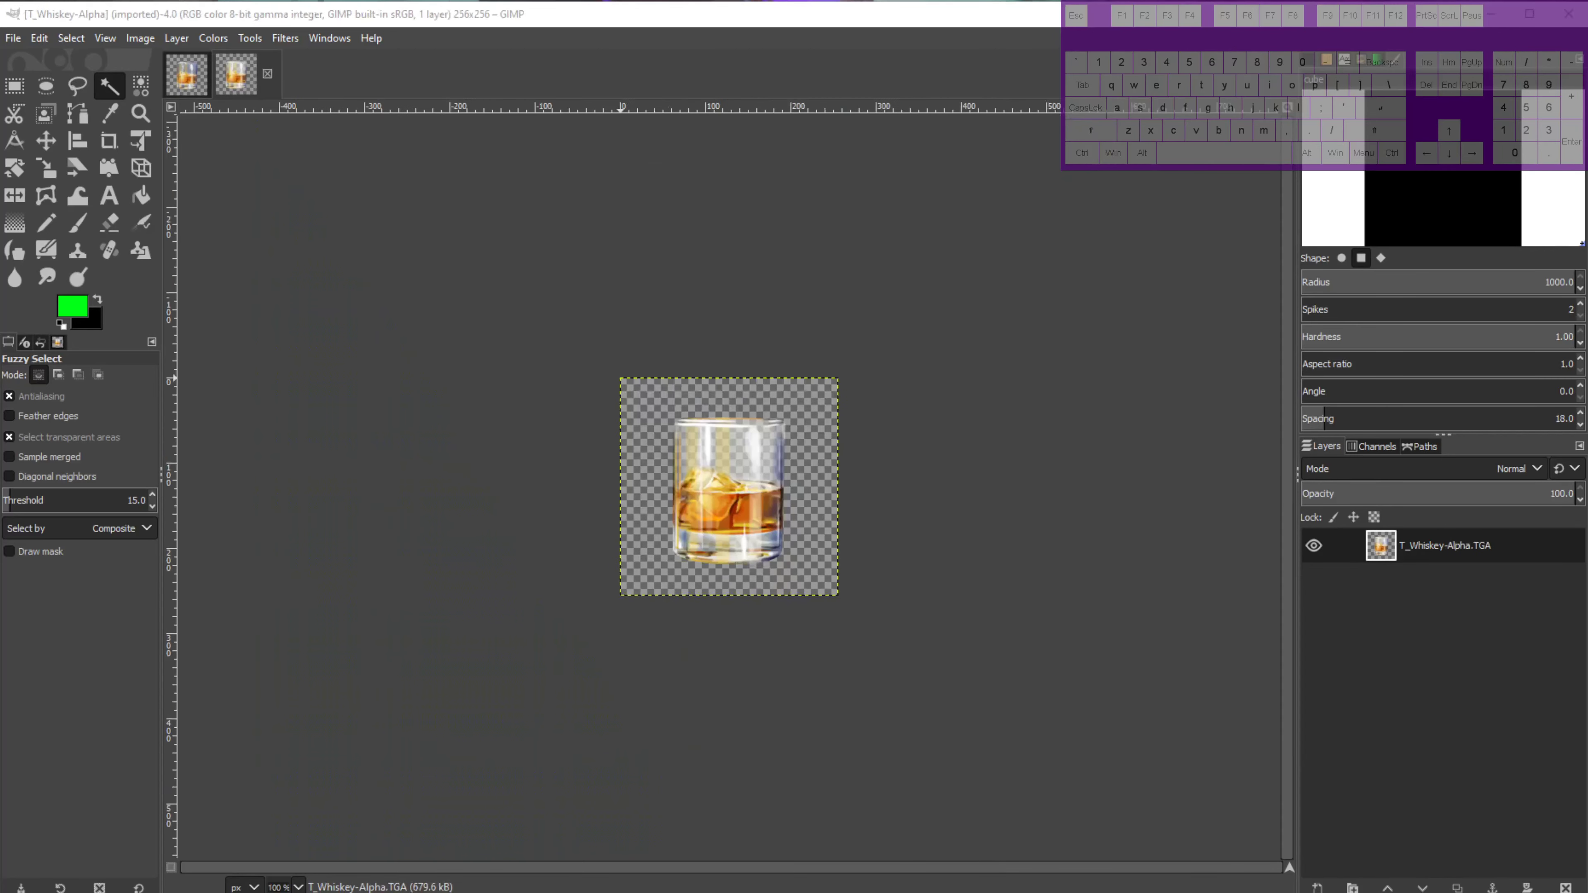
{"action": "left_click", "coordinate": [201, 72]}
{"action": "left_click", "coordinate": [218, 74]}
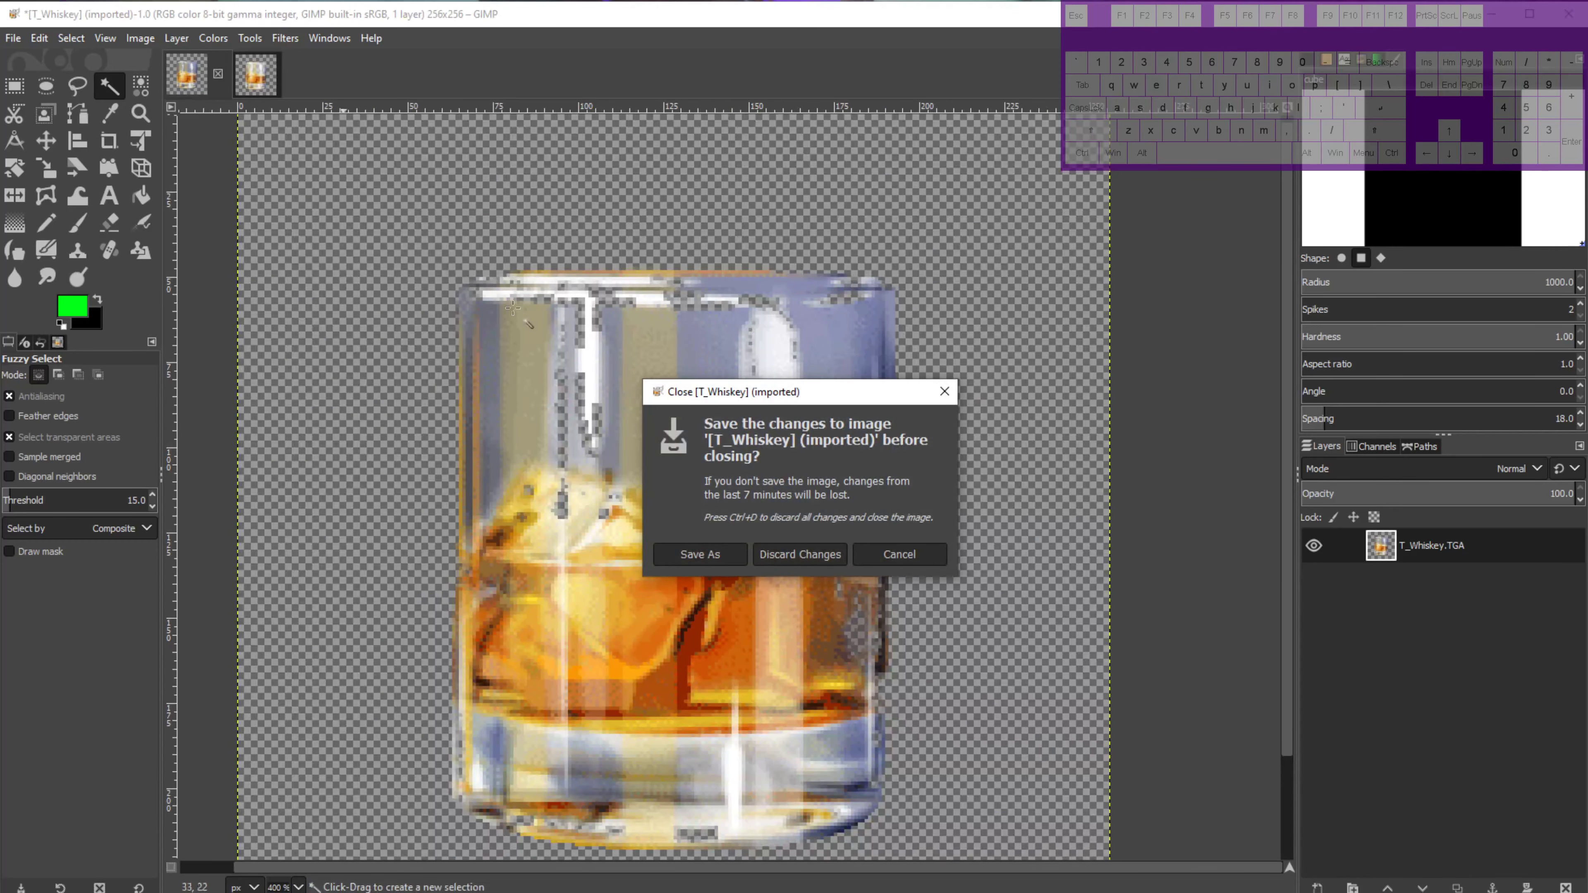
{"action": "left_click", "coordinate": [813, 554]}
Duplicate the T_Whiskey-Alpha.TGA layer and hide the original layer beneath the copy.
{"action": "key", "text": "KP_Add"}
{"action": "key", "text": "KP_Add"}
{"action": "key", "text": "KP_Add"}
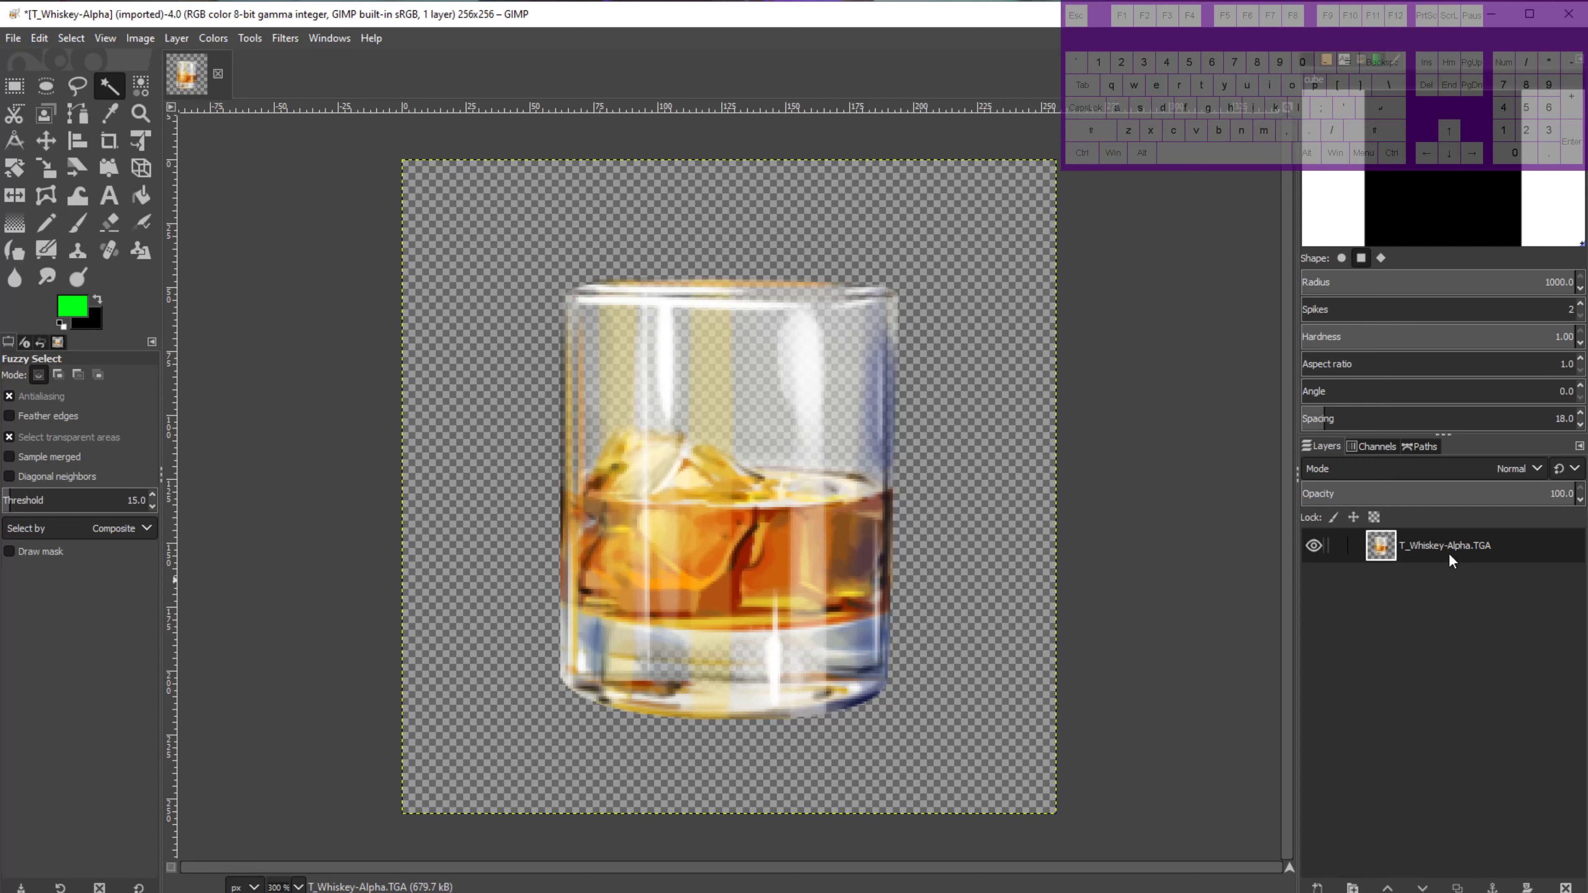
{"action": "right_click", "coordinate": [1427, 546]}
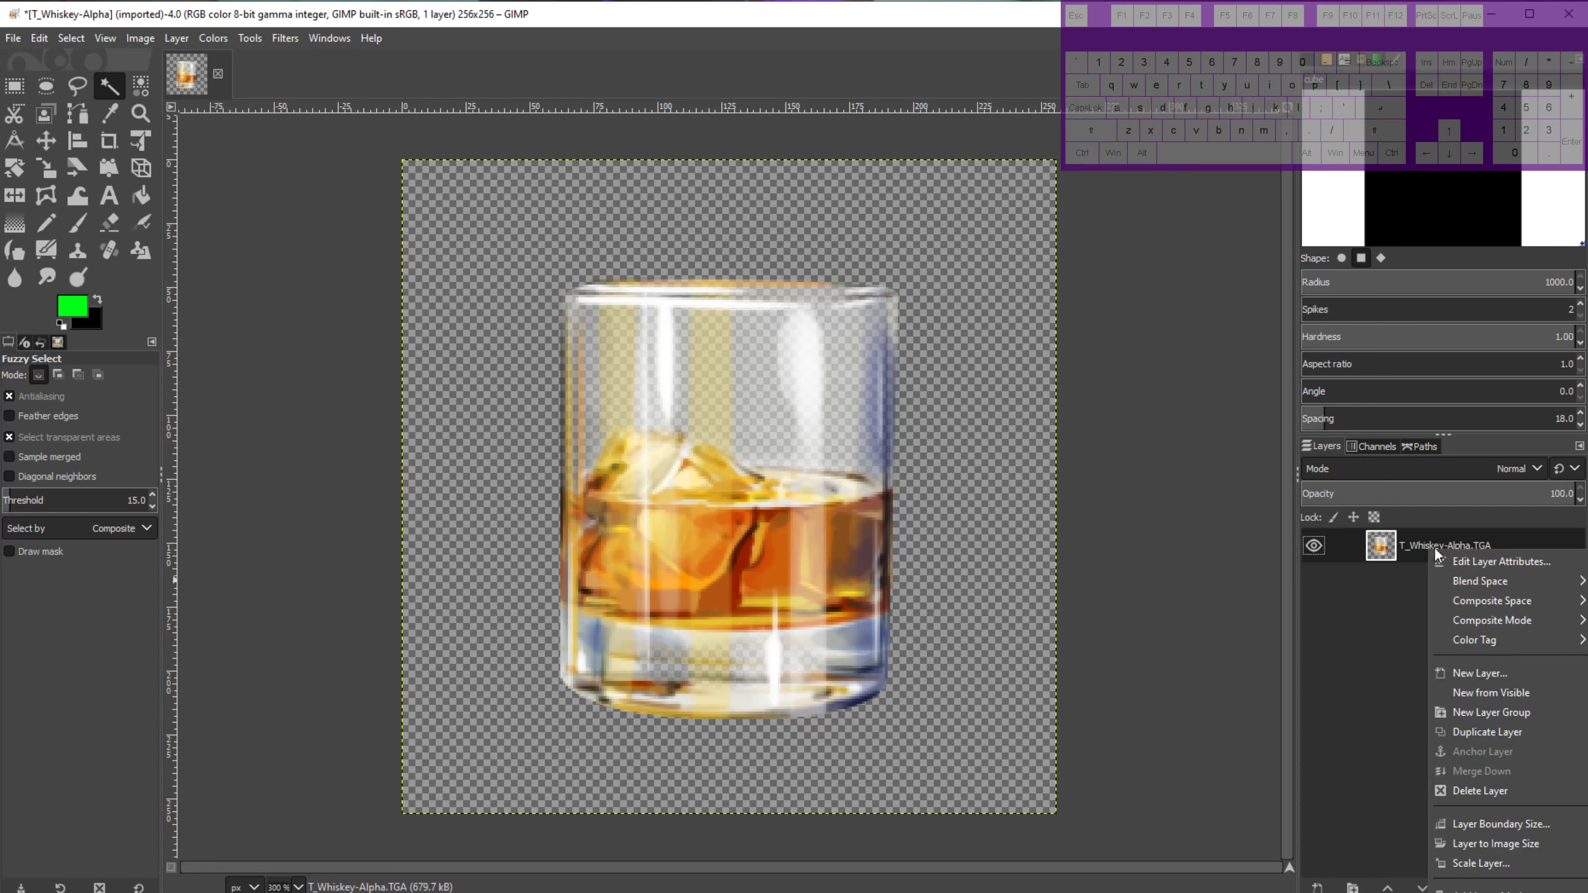
{"action": "left_click", "coordinate": [1467, 734]}
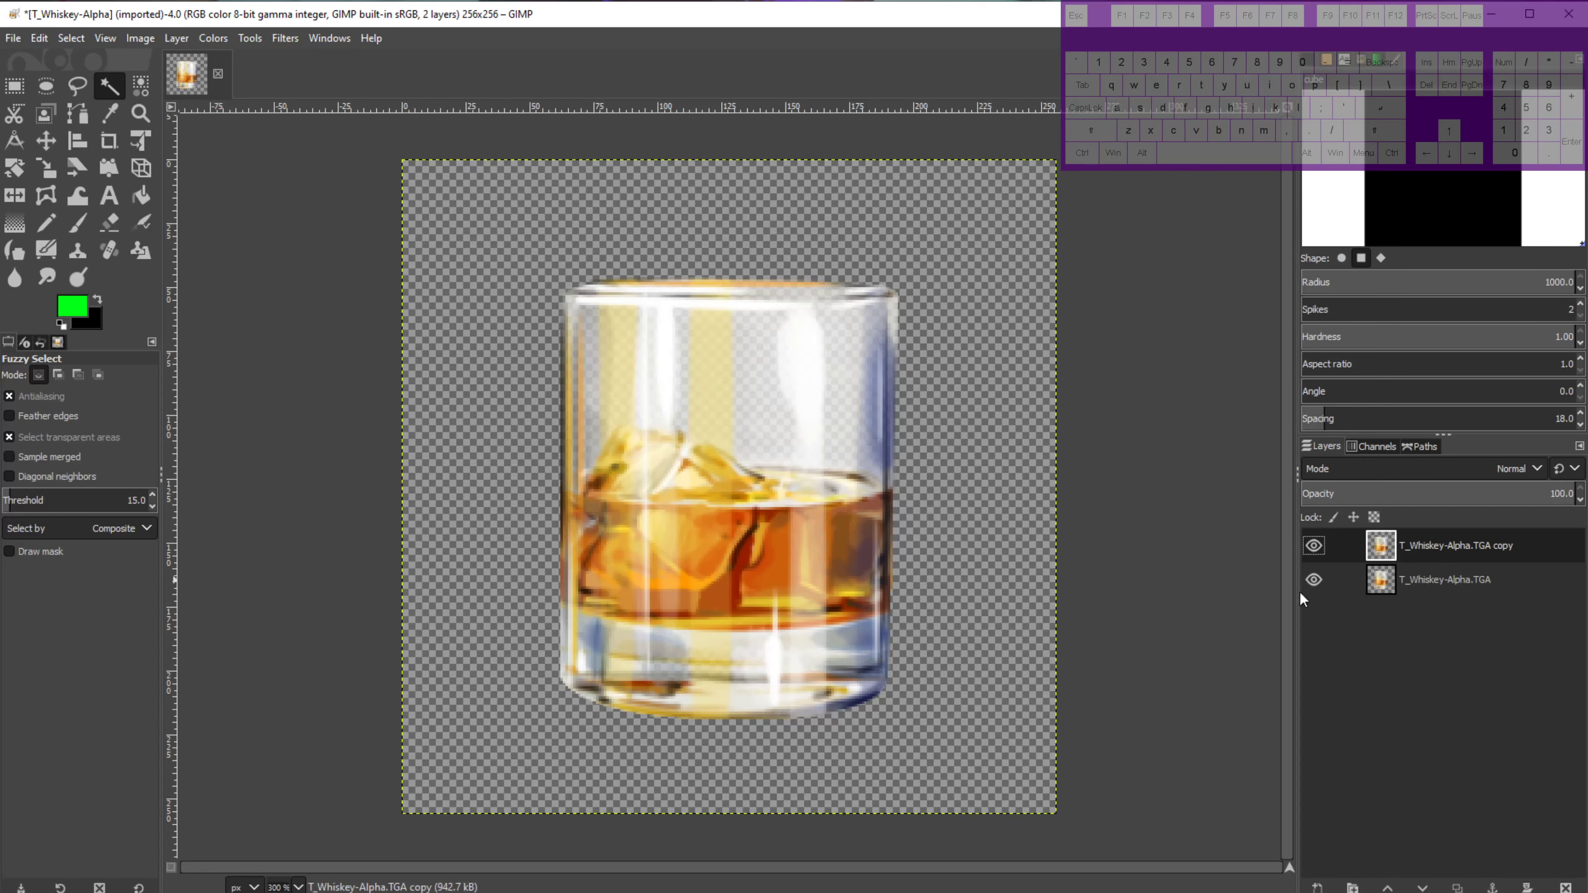
{"action": "left_click", "coordinate": [1314, 581]}
{"action": "left_click", "coordinate": [1315, 580]}
{"action": "left_click", "coordinate": [1315, 580]}
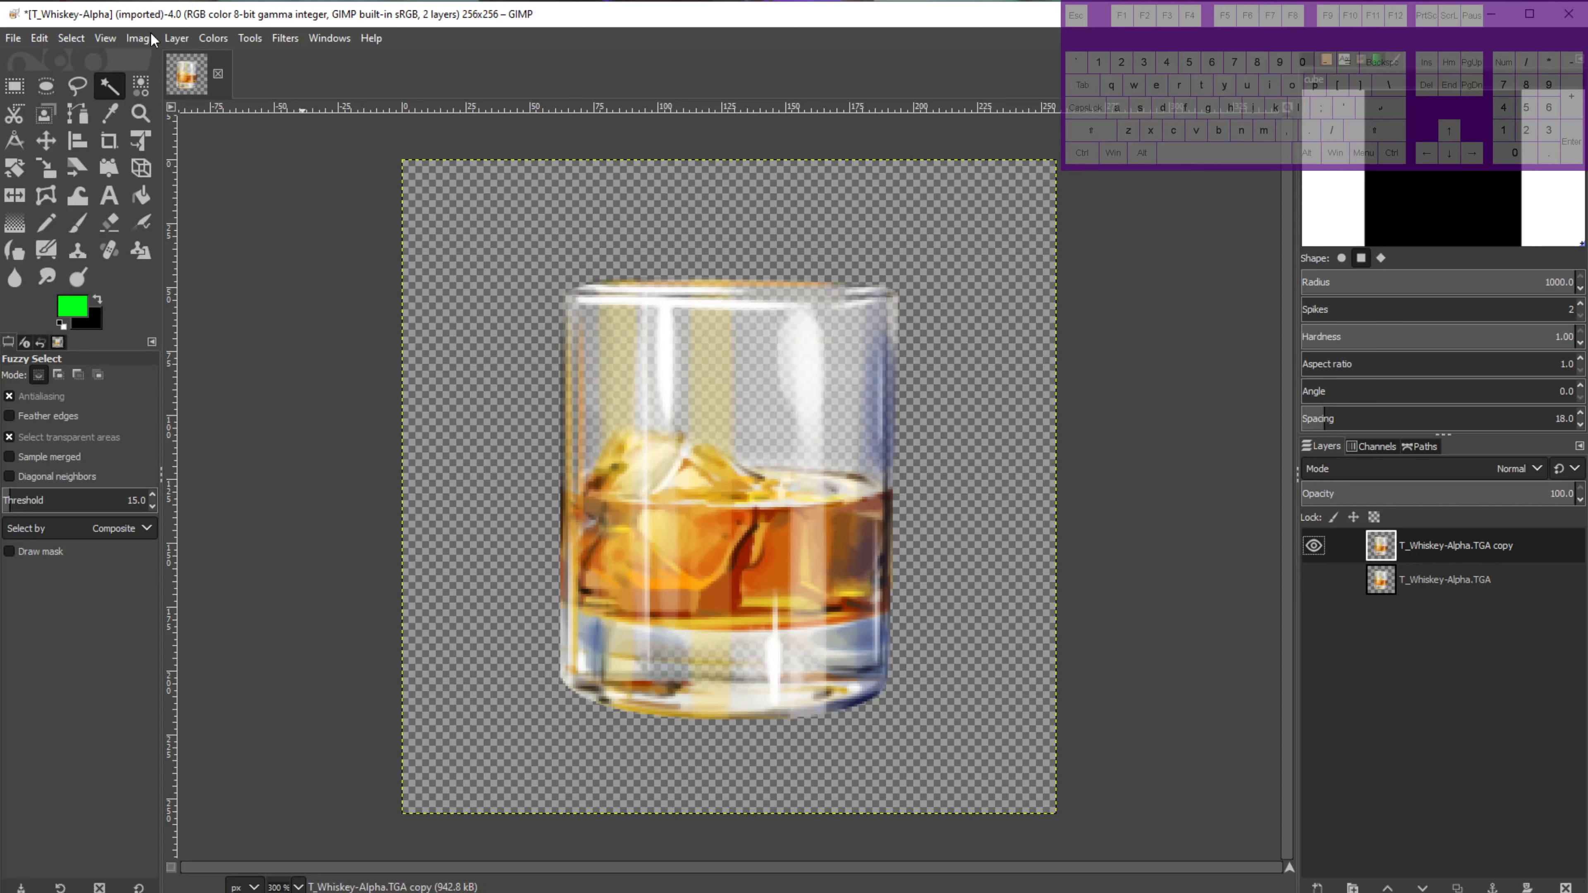
Desaturate the T_Whiskey-Alpha.TGA copy layer fully with Hue-Saturation, setting the saturation to -100.
{"action": "left_click", "coordinate": [176, 37]}
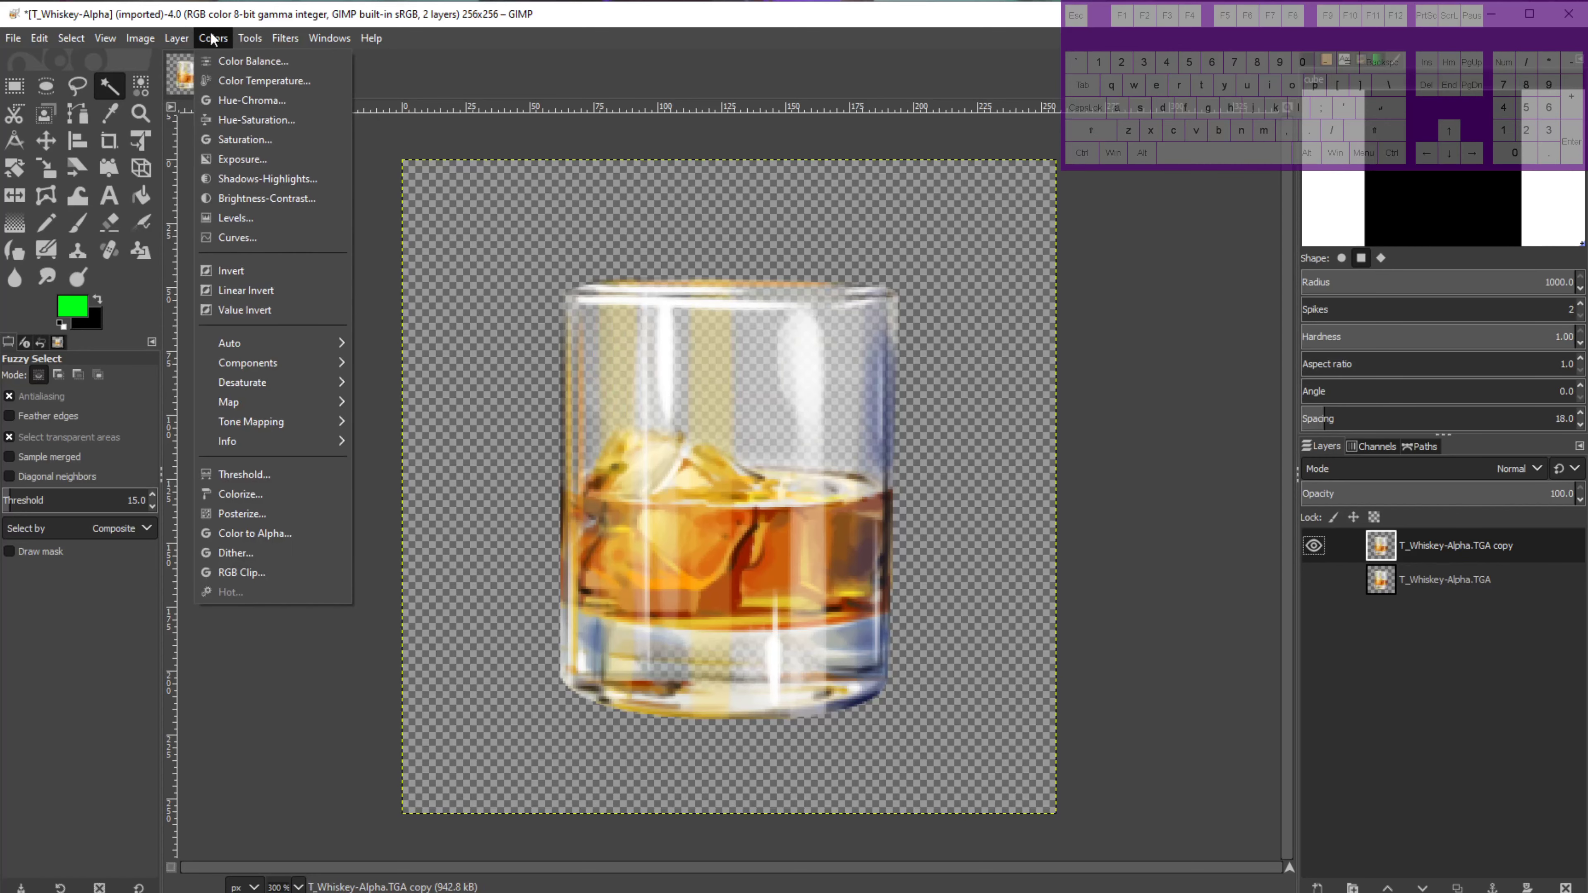
{"action": "left_click", "coordinate": [231, 121]}
{"action": "left_click_drag", "start_coordinate": [105, 312], "coordinate": [411, 295]}
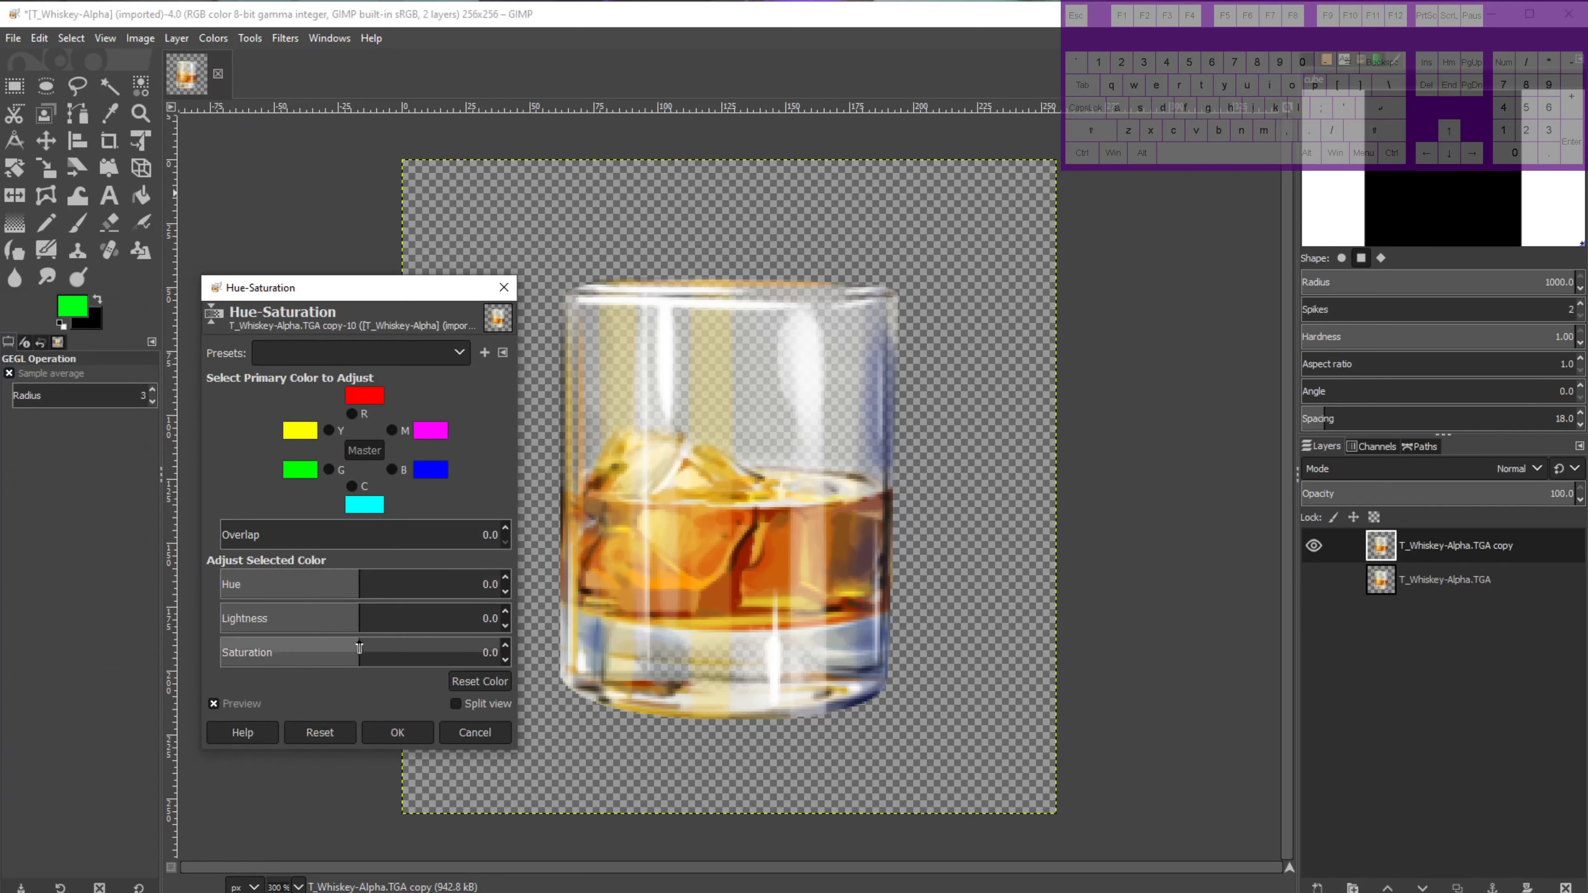
{"action": "left_click_drag", "start_coordinate": [365, 655], "coordinate": [225, 654]}
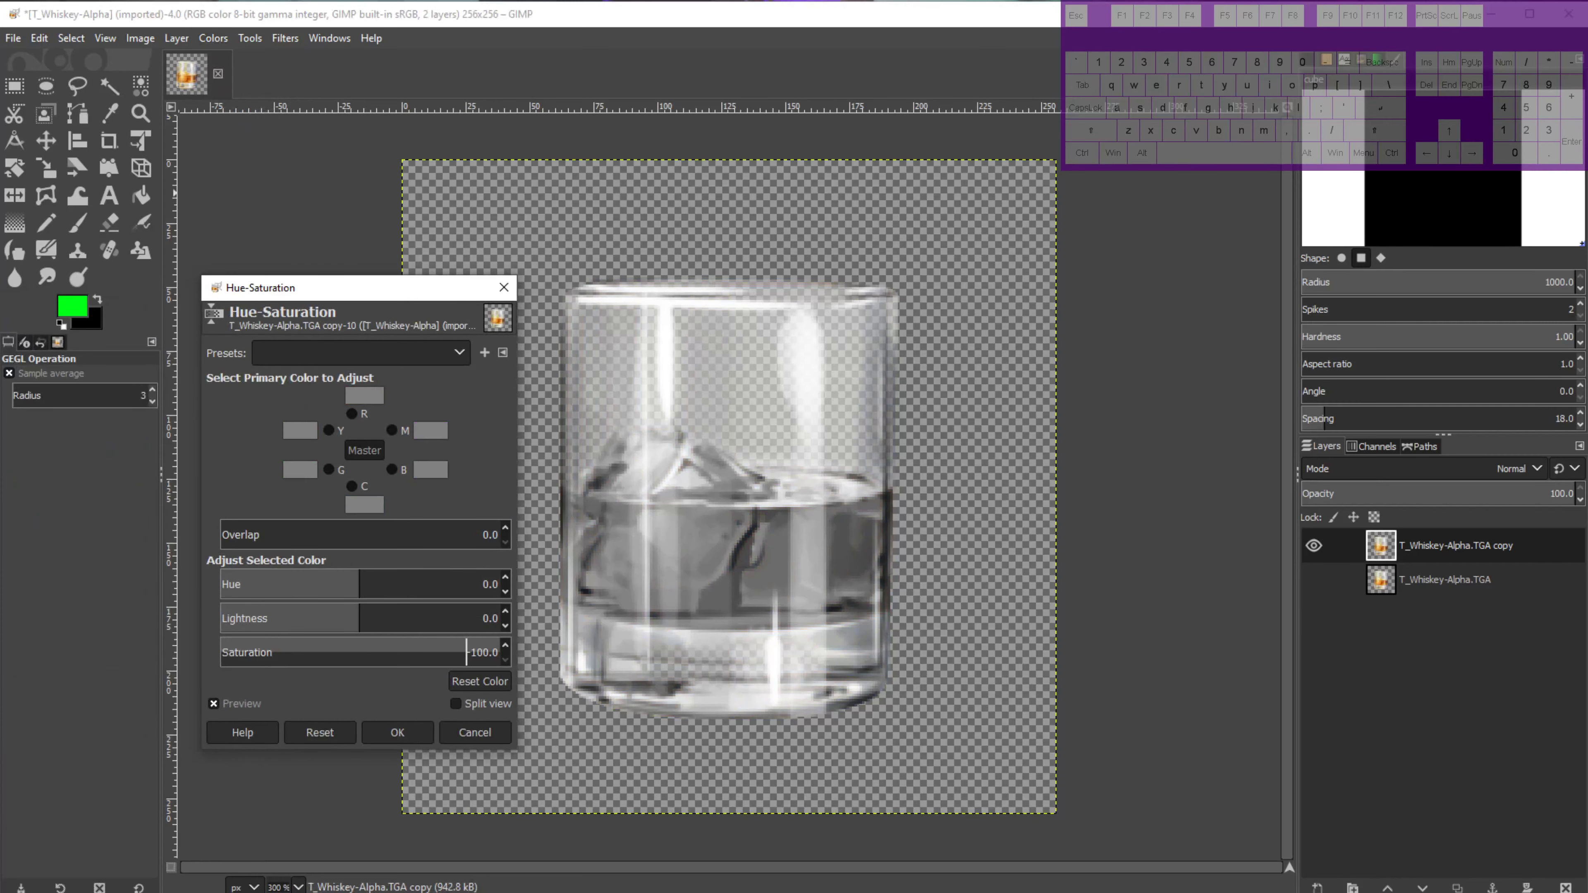
{"action": "left_click", "coordinate": [394, 732]}
Set up an export of the grayscale glass to the drinks folder under the name drink14.TGA.
{"action": "left_click", "coordinate": [14, 39]}
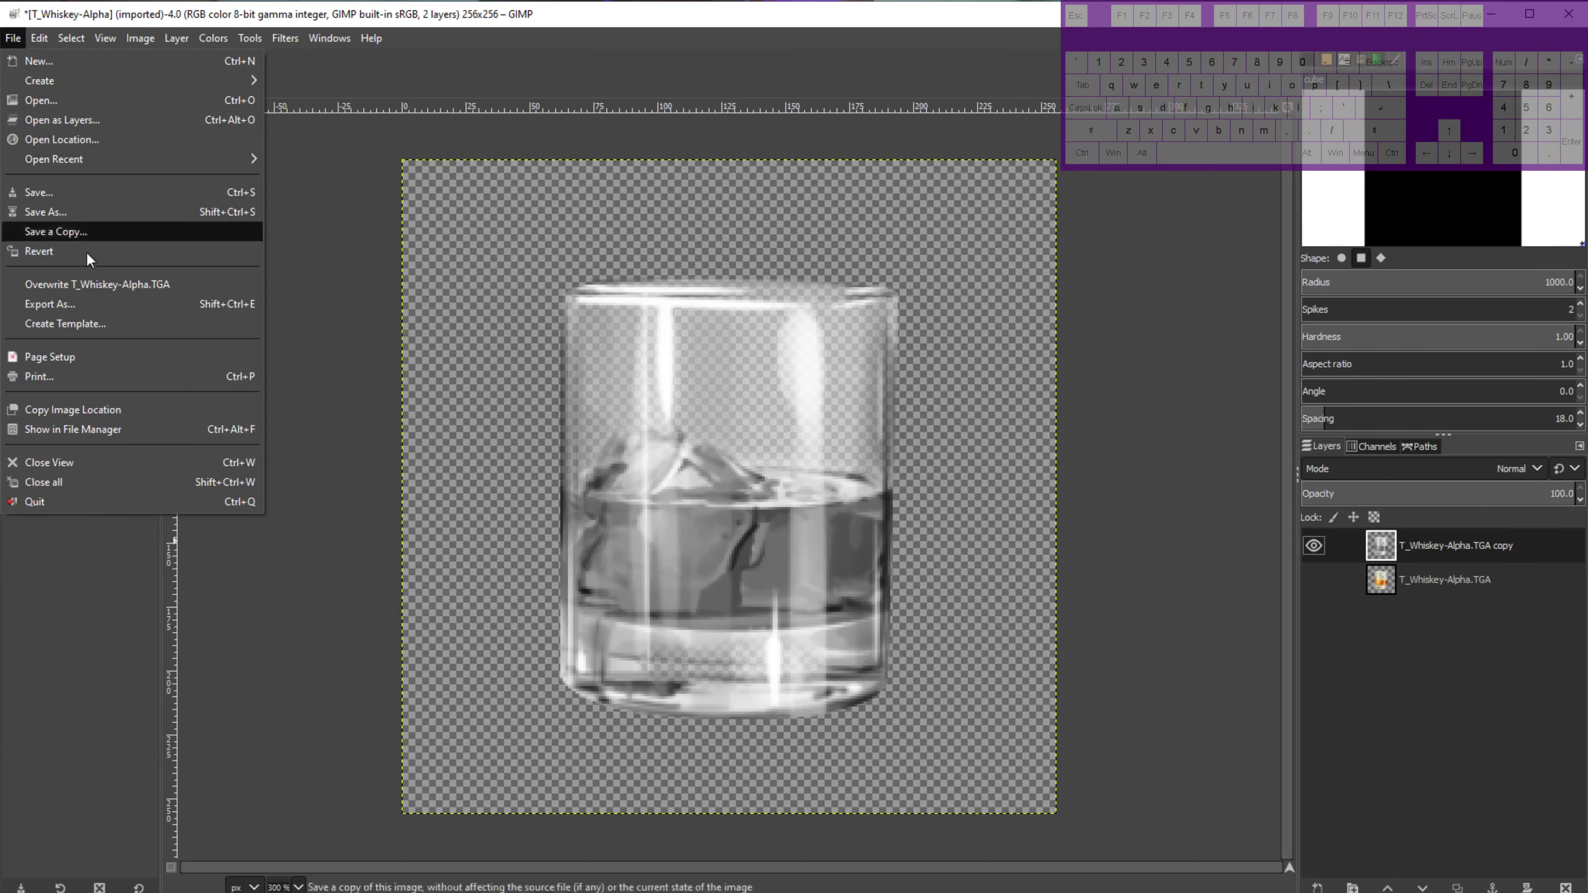
{"action": "key", "text": "ctrl+shift+e"}
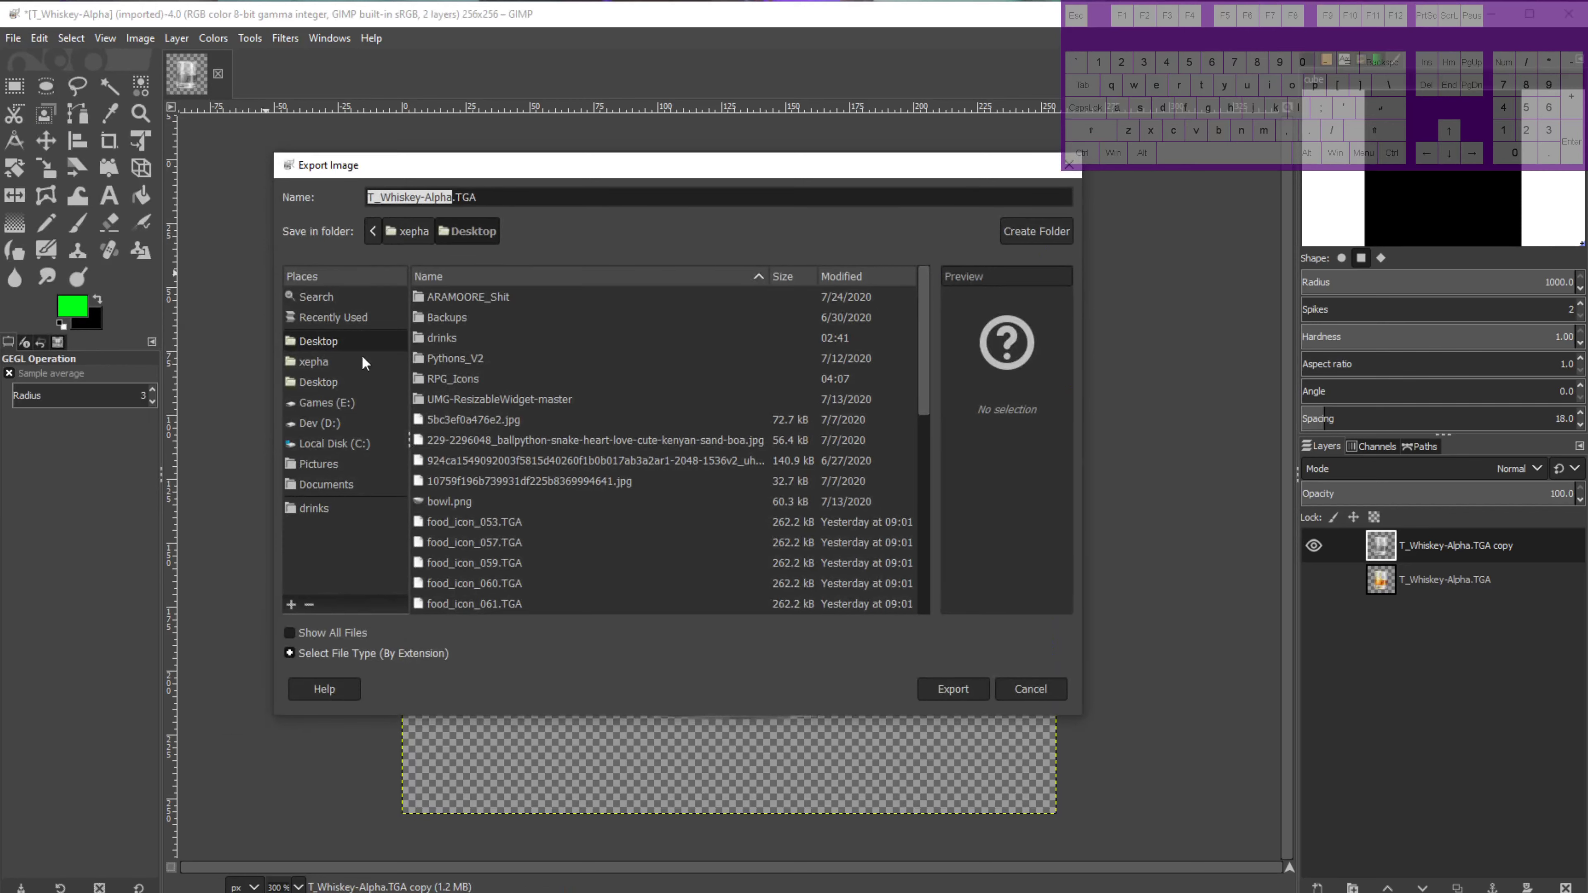
{"action": "left_click", "coordinate": [313, 508]}
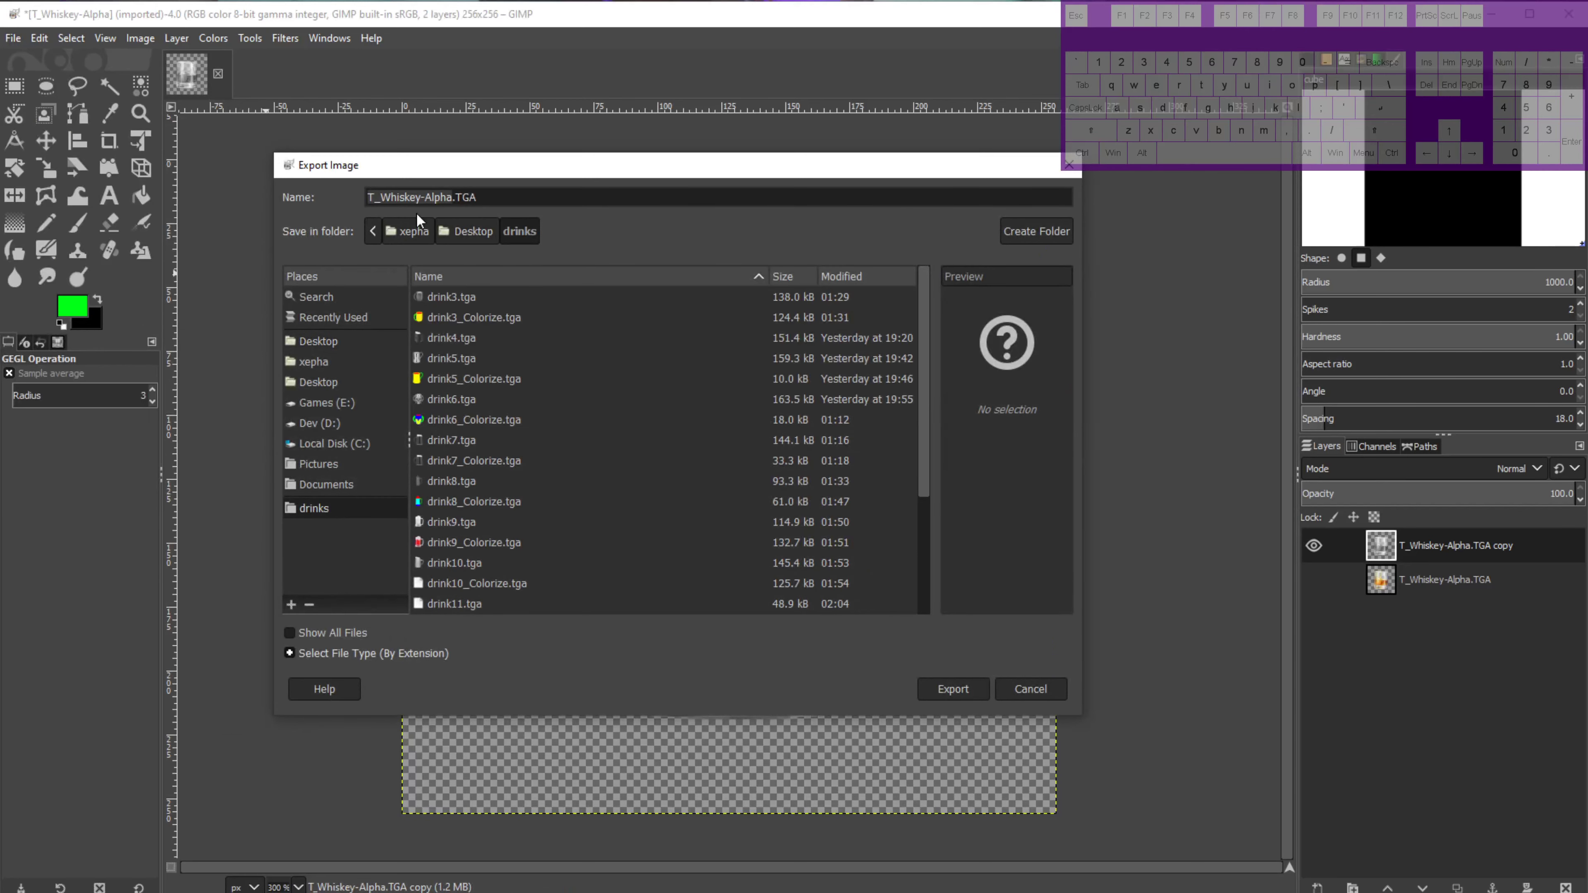
{"action": "left_click_drag", "start_coordinate": [453, 197], "coordinate": [56, 157]}
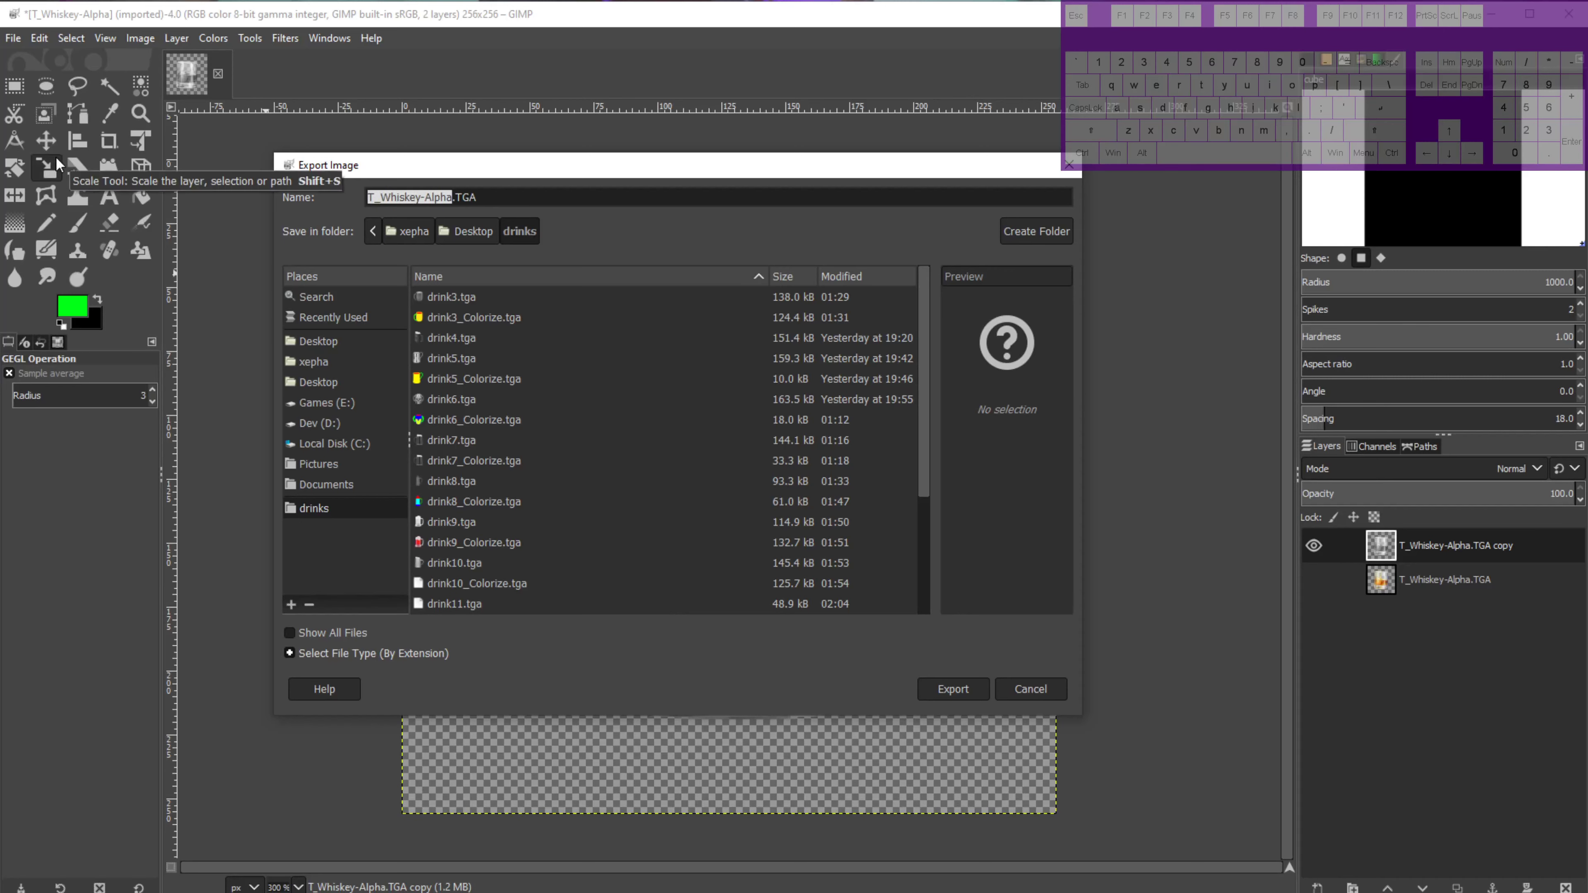
{"action": "type", "text": "dink1"}
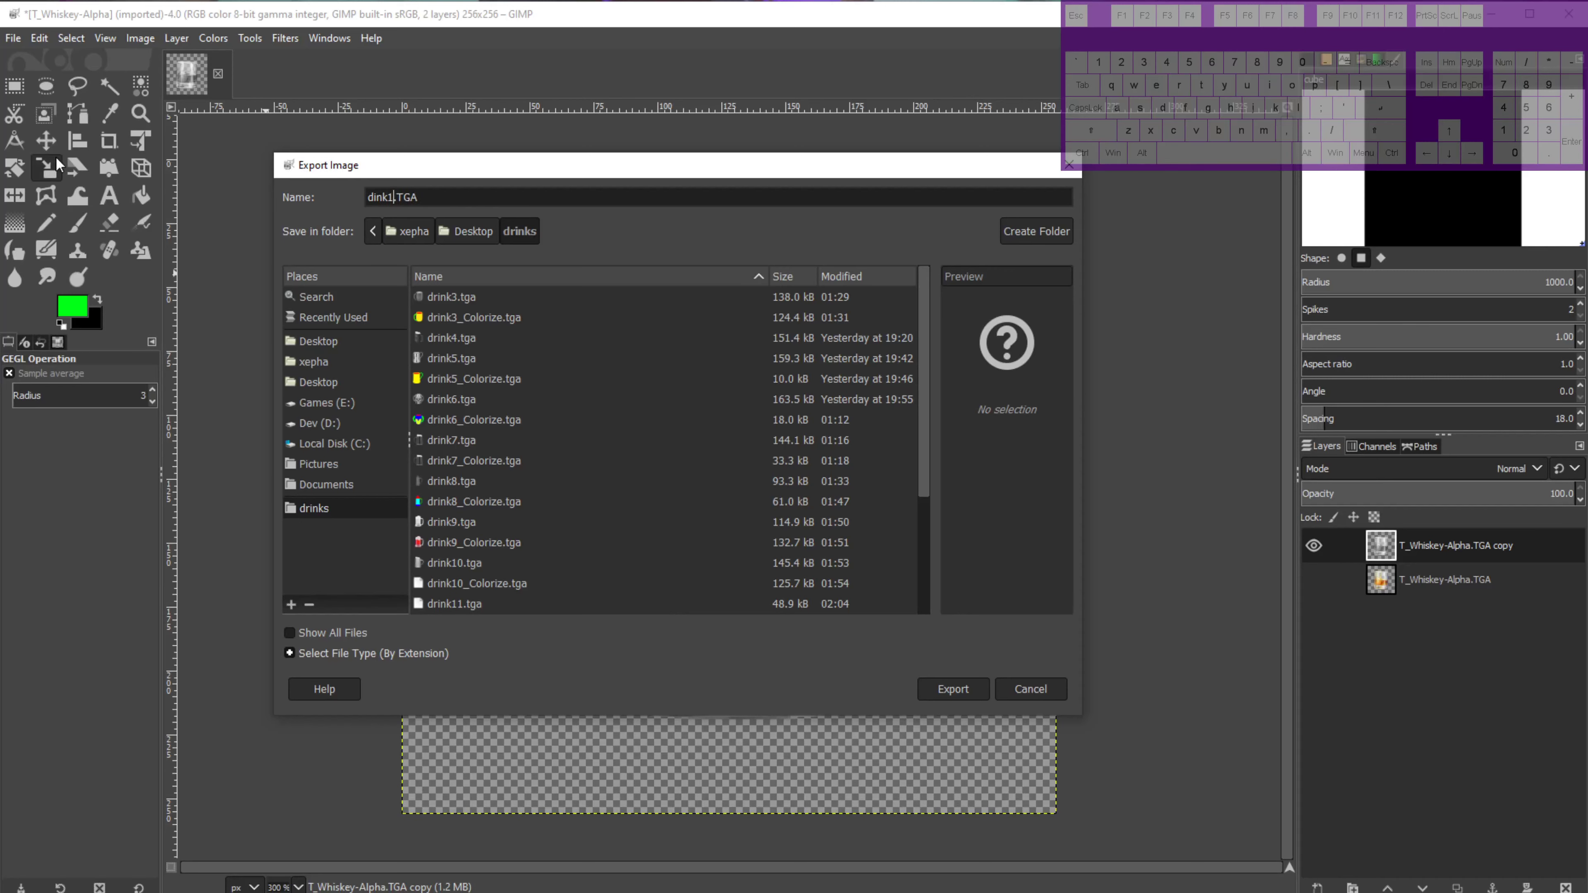
{"action": "key", "text": "BackSpace"}
{"action": "key", "text": "BackSpace"}
{"action": "key", "text": "BackSpace"}
{"action": "key", "text": "BackSpace"}
{"action": "key", "text": "BackSpace"}
{"action": "type", "text": "drink"}
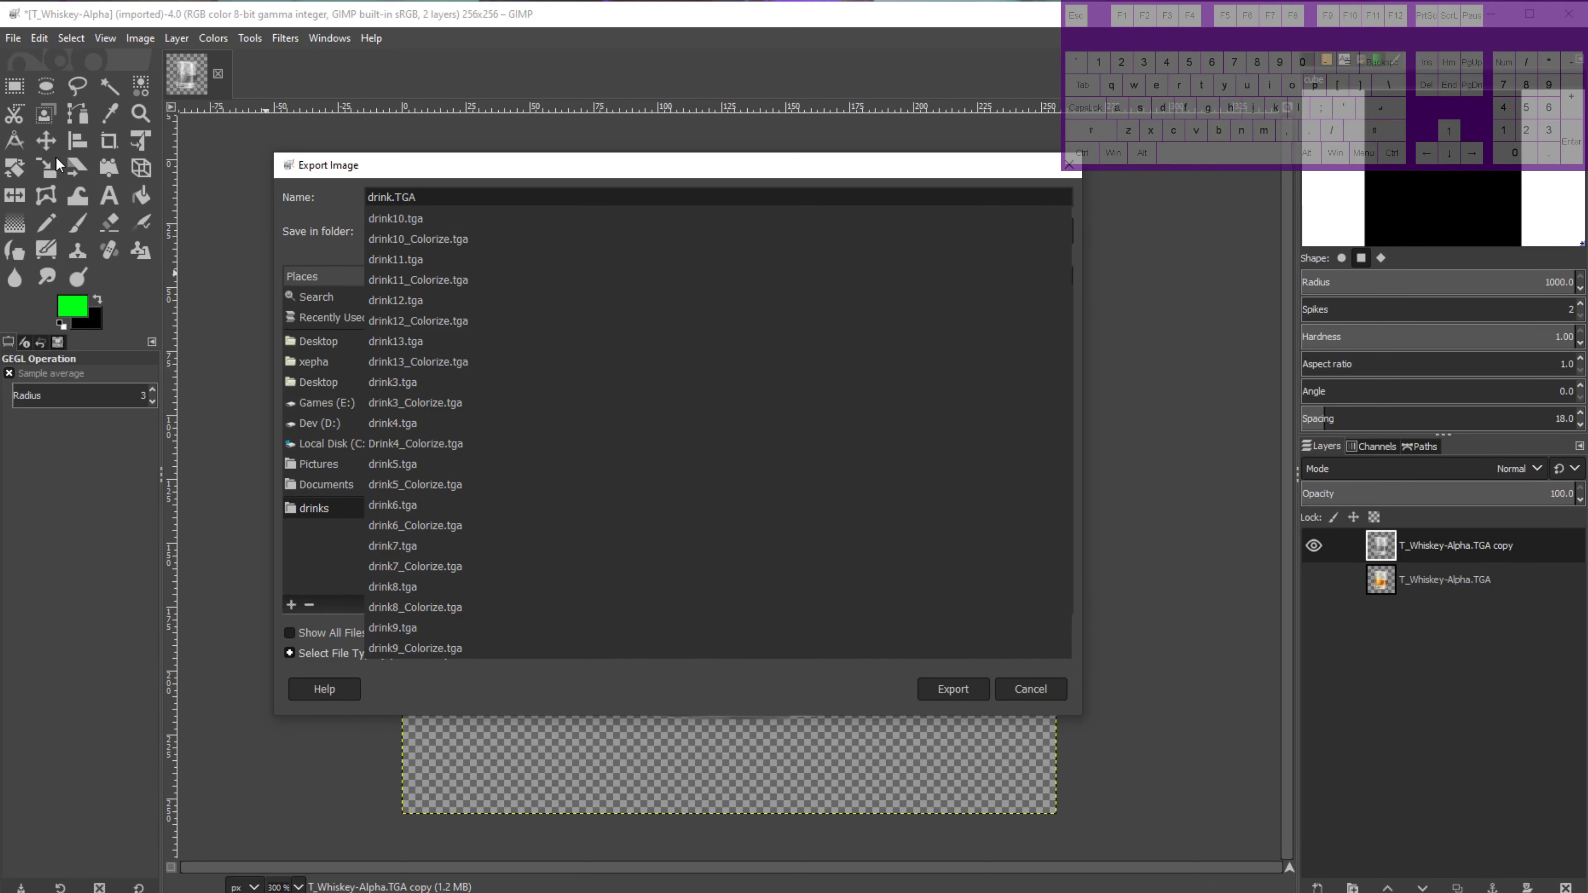
{"action": "type", "text": "14"}
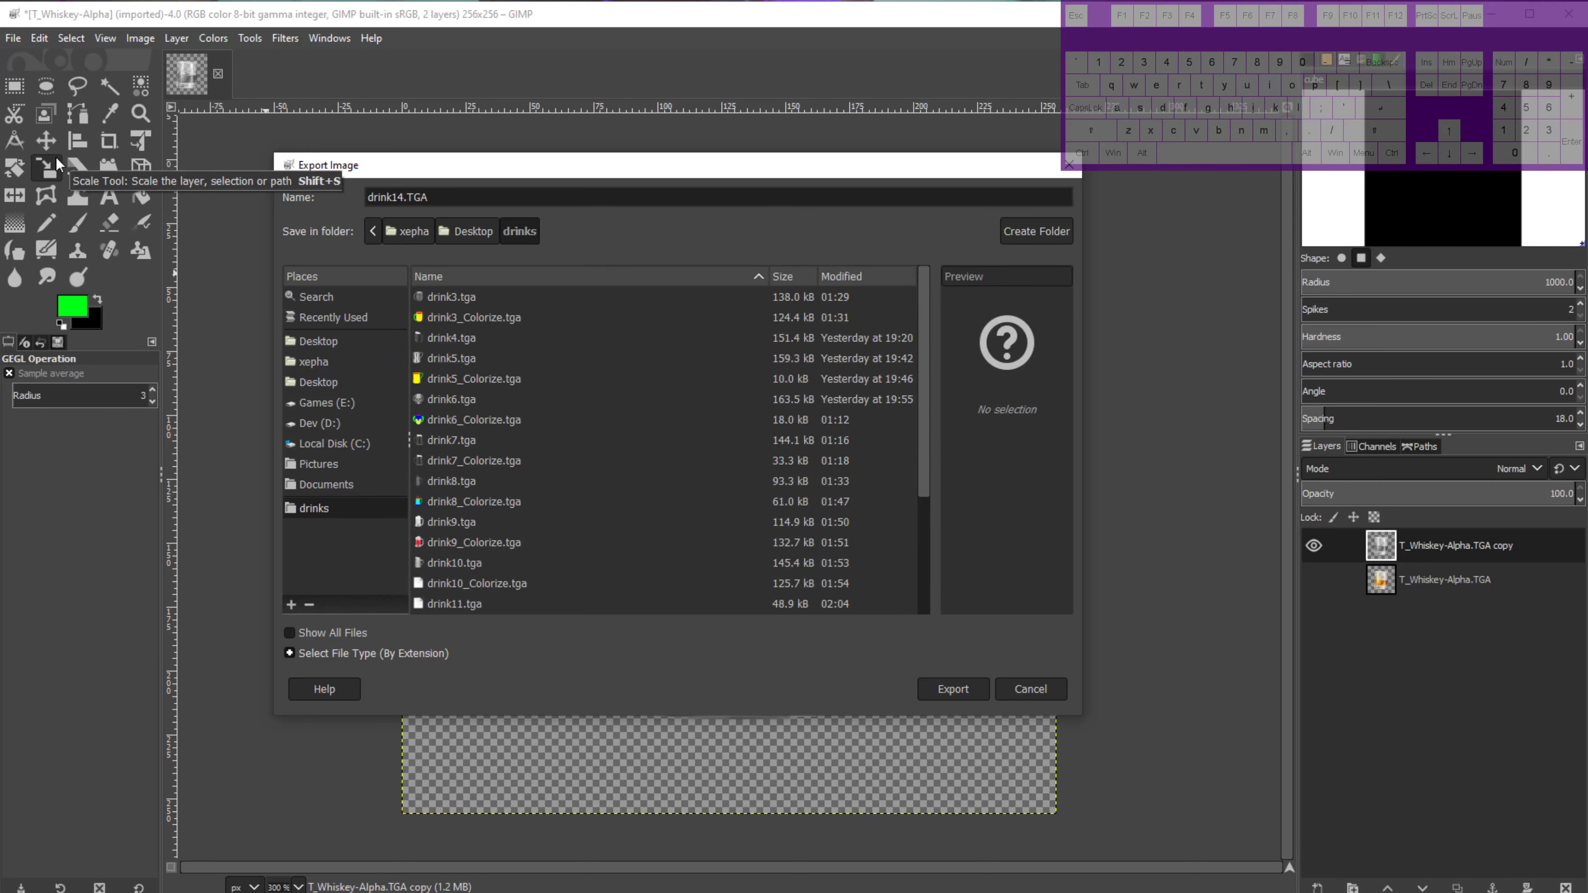
Export drink14.TGA with RLE compression and the origin at bottom left.
{"action": "key", "text": "Left"}
{"action": "key", "text": "Left"}
{"action": "key", "text": "Left"}
{"action": "key", "text": "Left"}
{"action": "key", "text": "Left"}
{"action": "key", "text": "Left"}
{"action": "key", "text": "Left"}
{"action": "key", "text": "Right"}
{"action": "key", "text": "Right"}
{"action": "key", "text": "Right"}
{"action": "key", "text": "Right"}
{"action": "key", "text": "Right"}
{"action": "key", "text": "Right"}
{"action": "key", "text": "Right"}
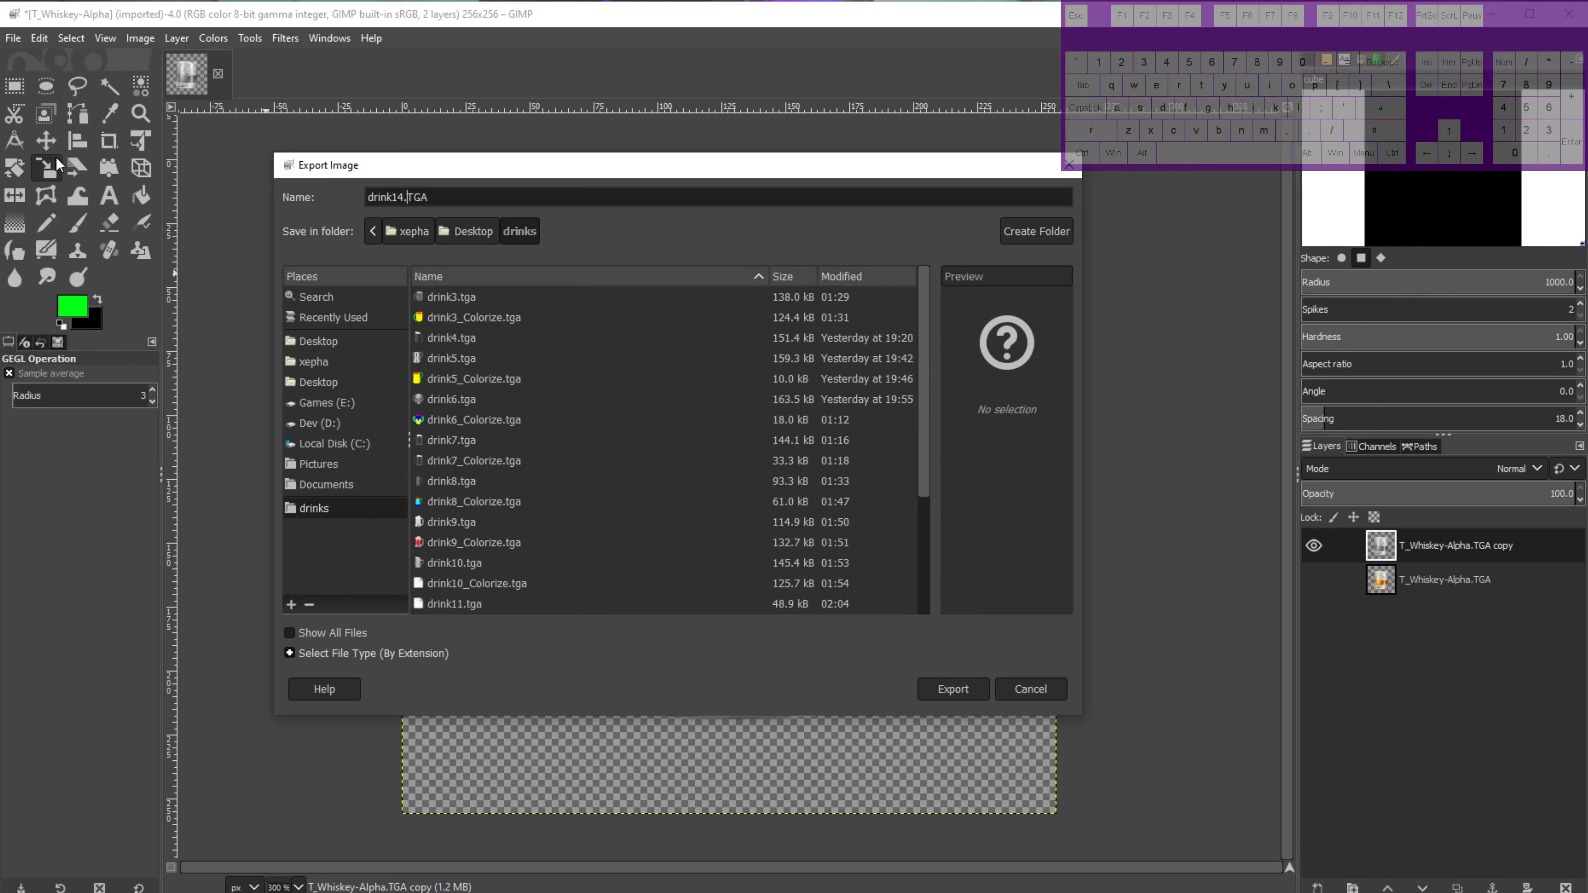
{"action": "key", "text": "Right"}
{"action": "left_click", "coordinate": [970, 688]}
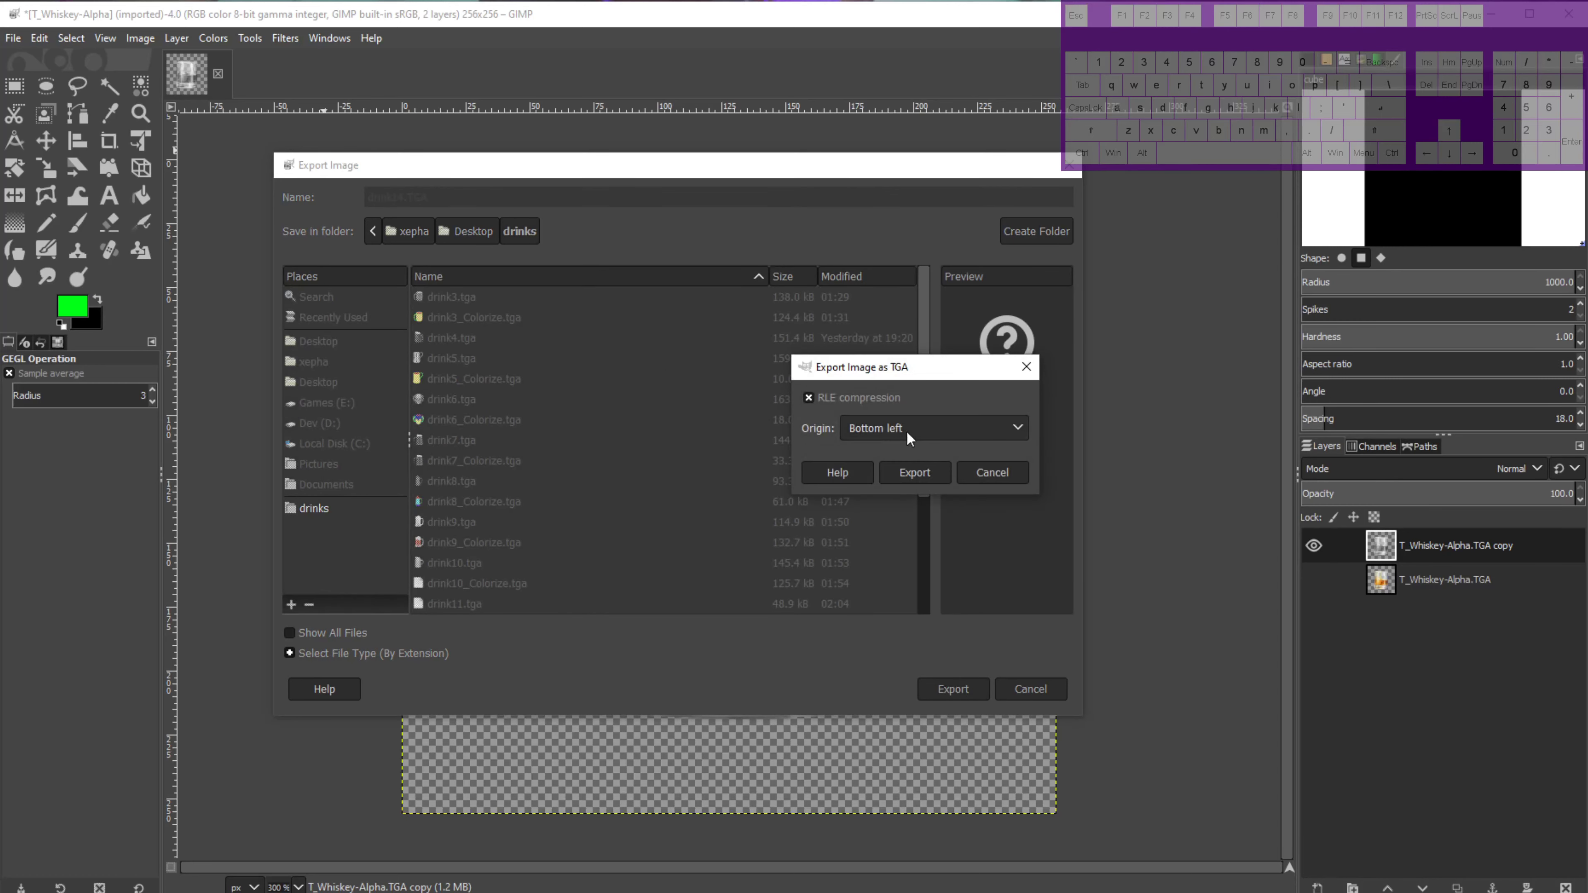
{"action": "left_click", "coordinate": [913, 473]}
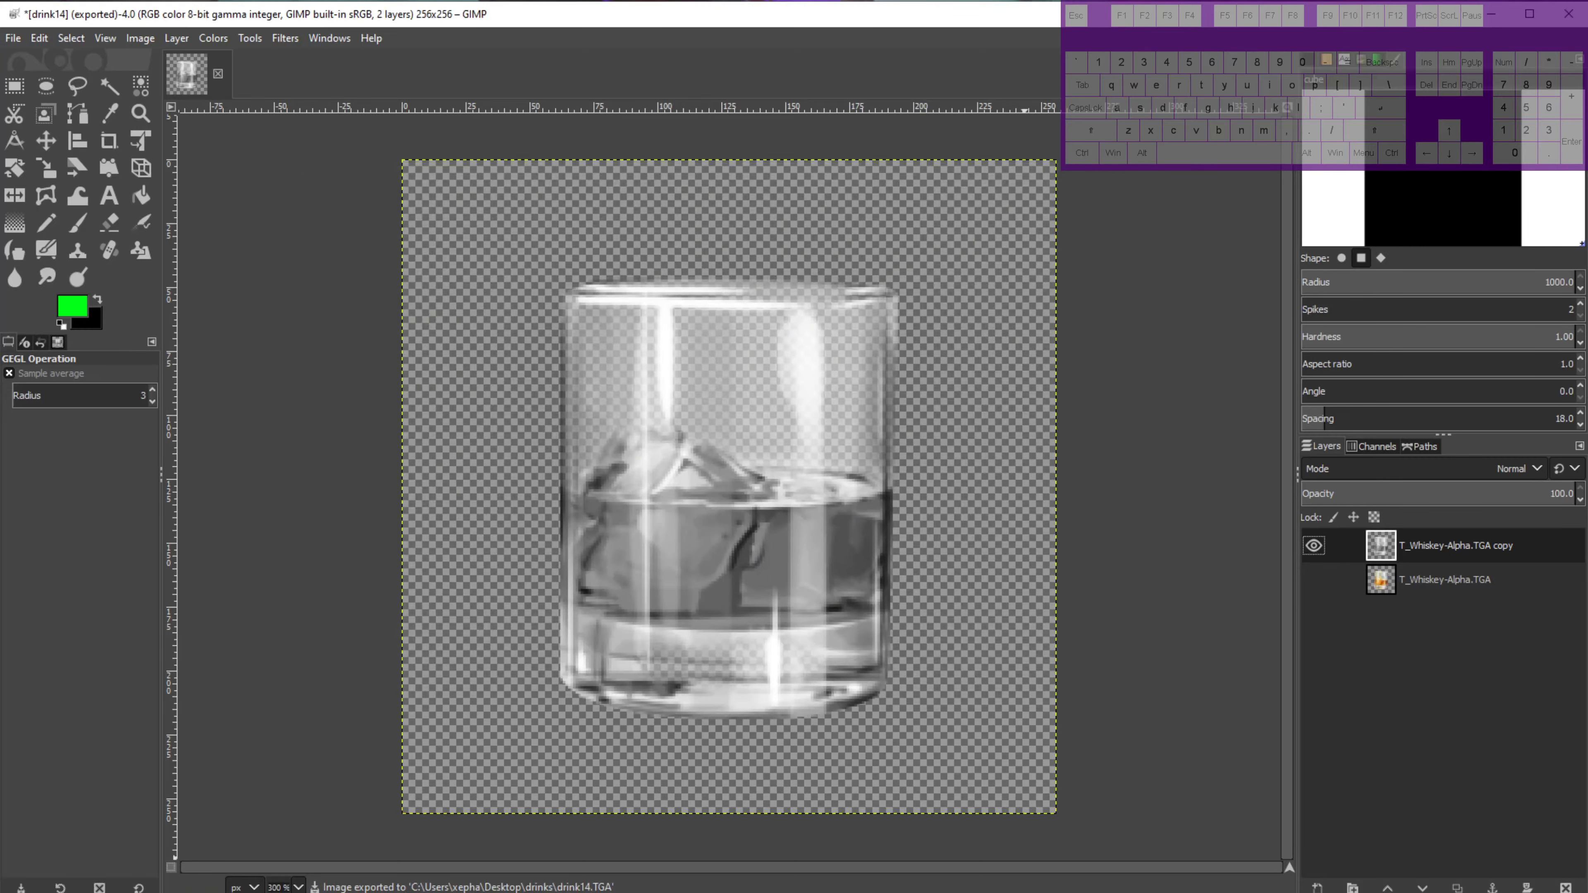
Check the exported drink14 image in the drinks folder in File Explorer and return to GIMP.
{"action": "left_click", "coordinate": [1000, 892]}
{"action": "left_click", "coordinate": [938, 813]}
{"action": "left_click_drag", "start_coordinate": [813, 8], "coordinate": [768, 0]}
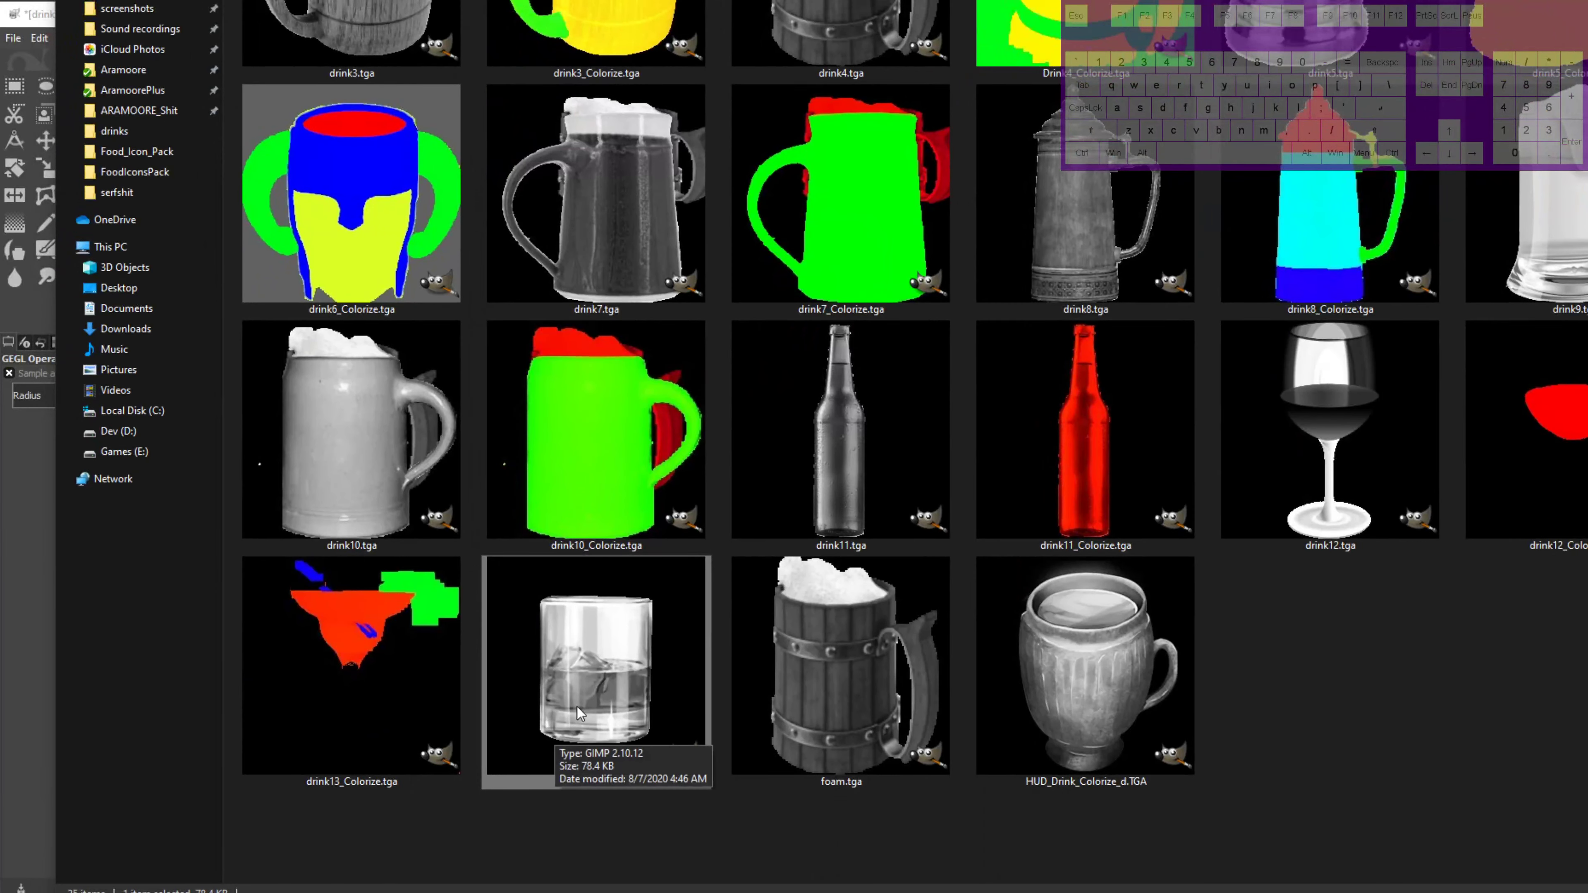
{"action": "left_click_drag", "start_coordinate": [1125, 0], "coordinate": [1557, 892]}
{"action": "left_click", "coordinate": [1438, 675]}
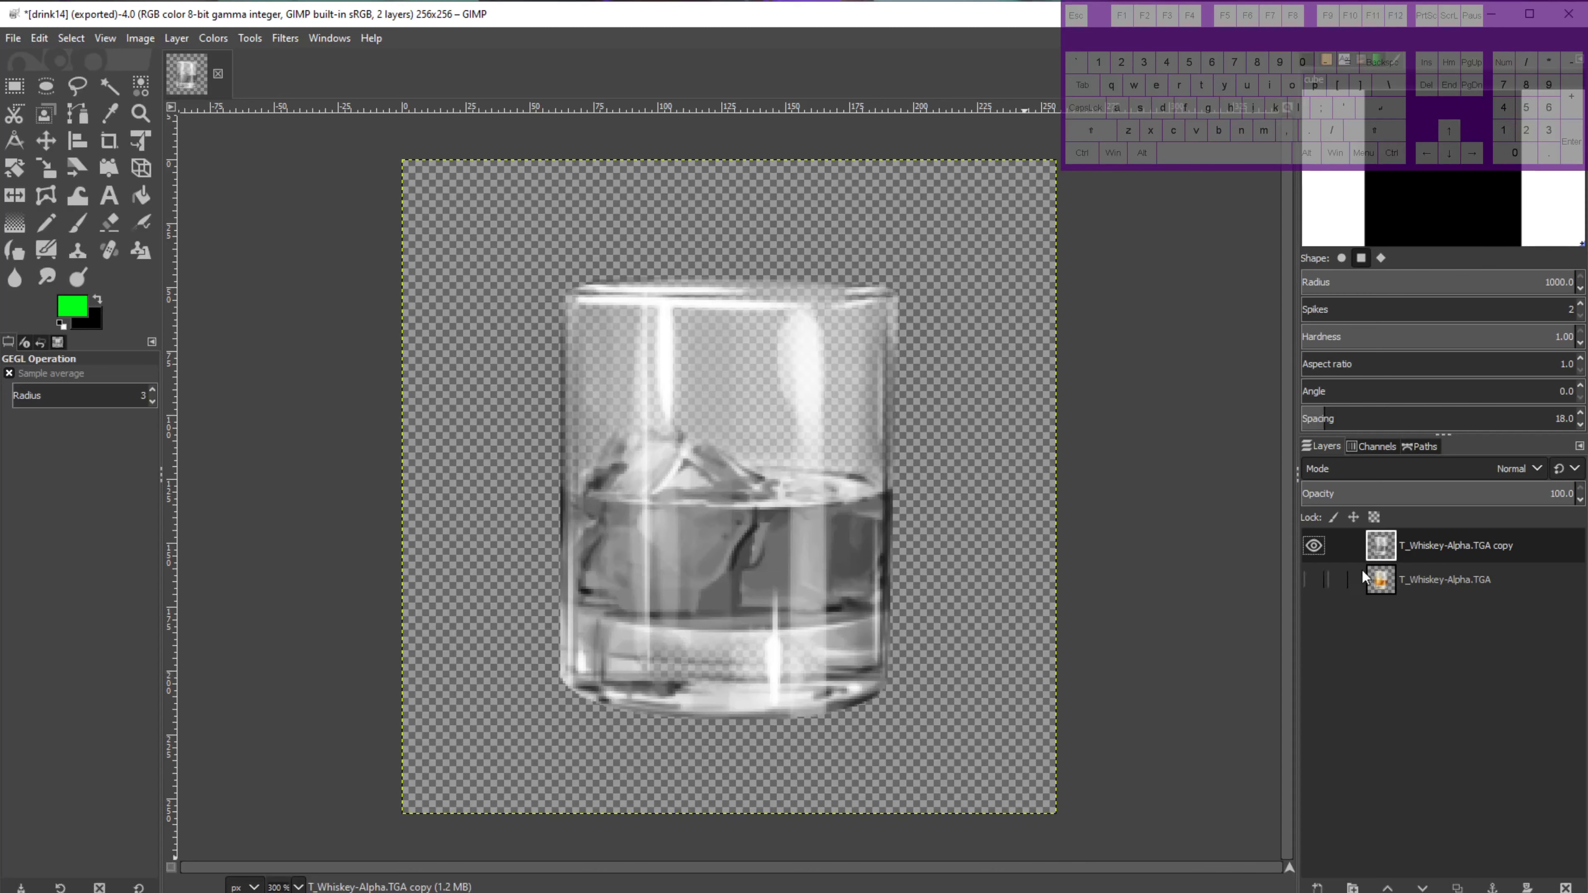
Show the original T_Whiskey-Alpha.TGA layer, place it above the grayscale copy, and make it the active layer.
{"action": "right_click", "coordinate": [1422, 544]}
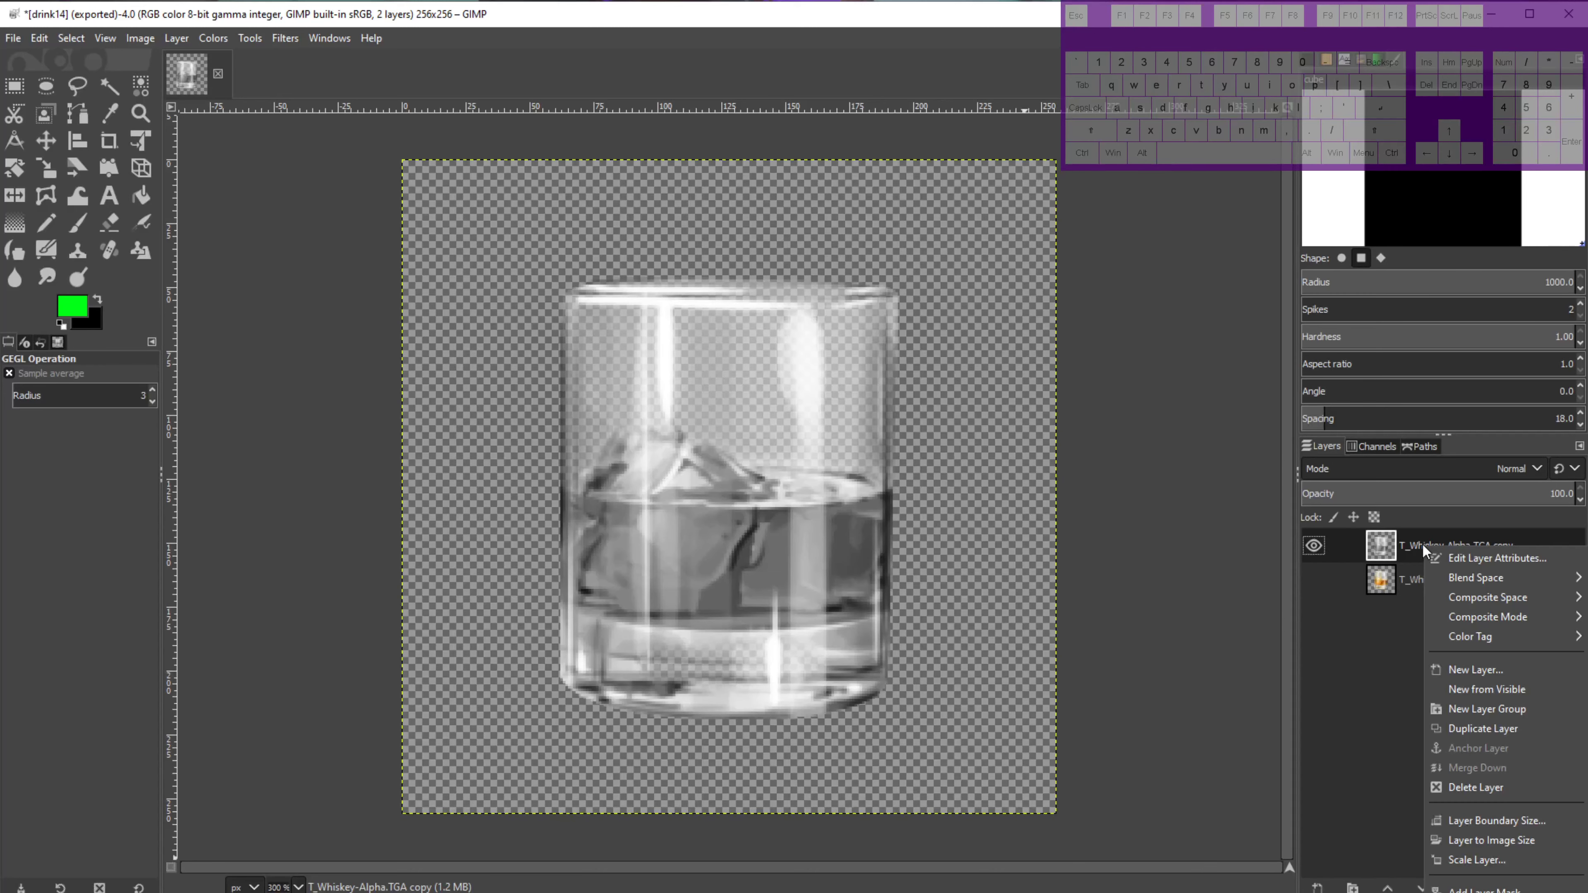
{"action": "left_click", "coordinate": [1402, 570]}
{"action": "left_click", "coordinate": [1402, 570]}
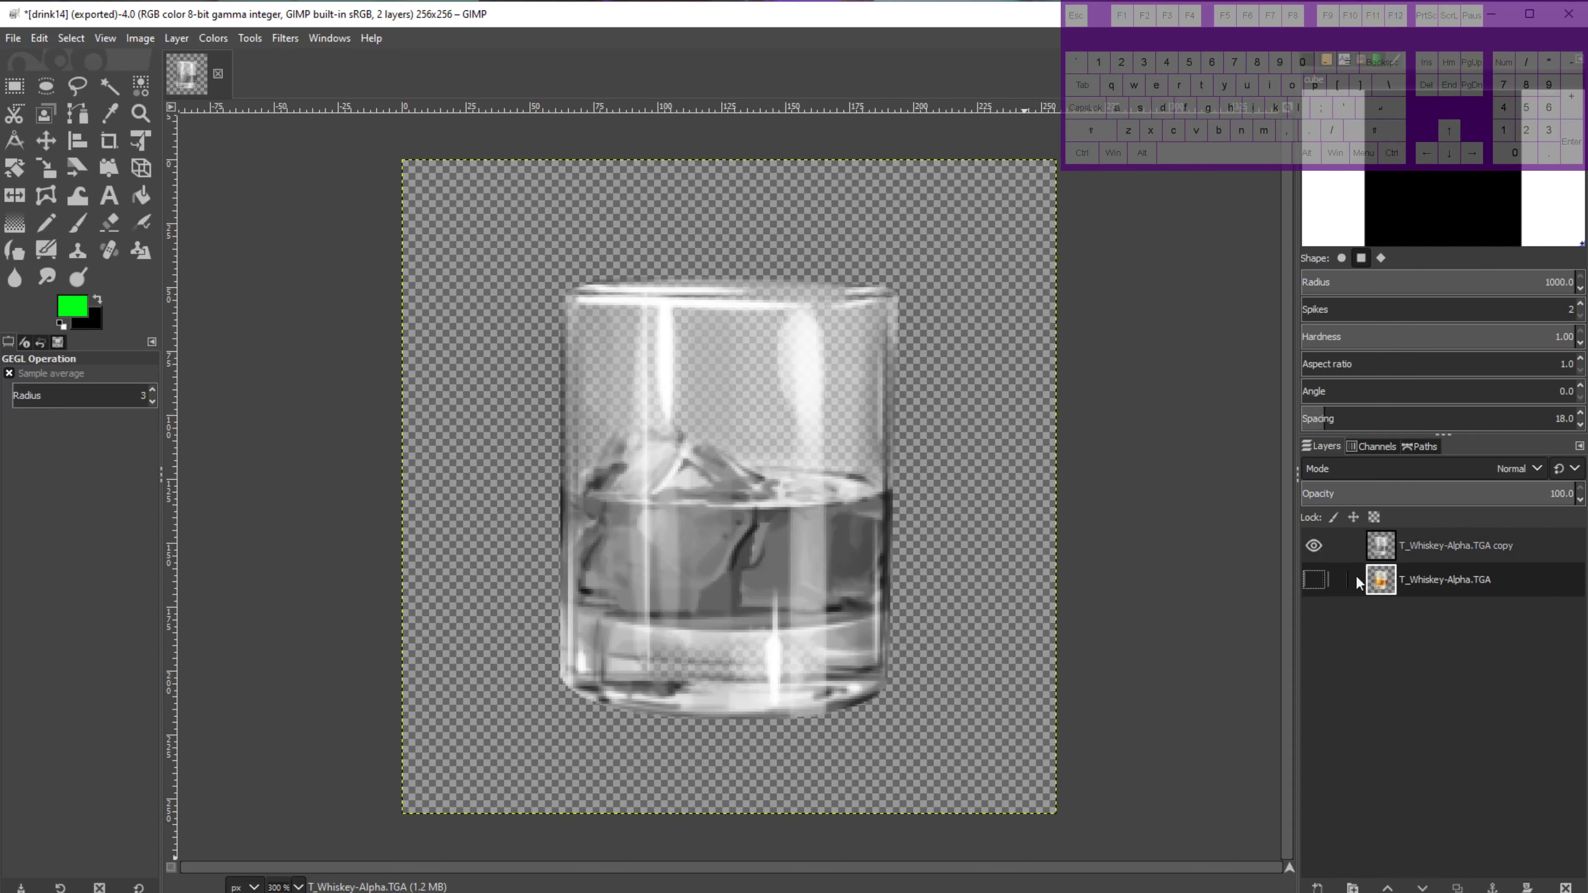
{"action": "left_click", "coordinate": [1315, 579]}
{"action": "left_click_drag", "start_coordinate": [1430, 543], "coordinate": [1425, 594]}
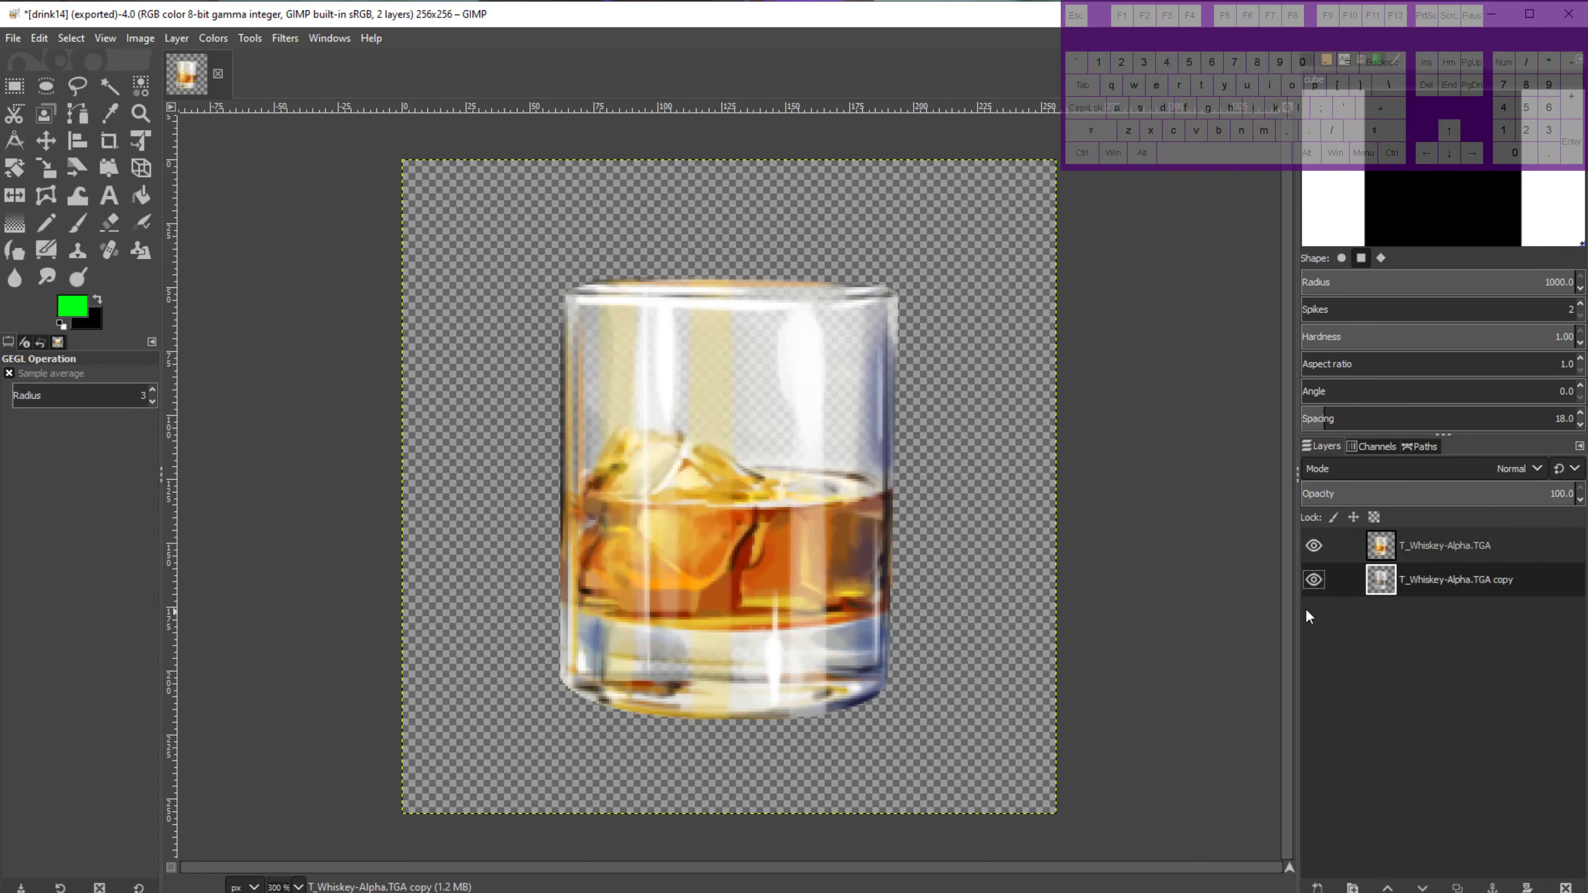
{"action": "left_click", "coordinate": [1419, 542]}
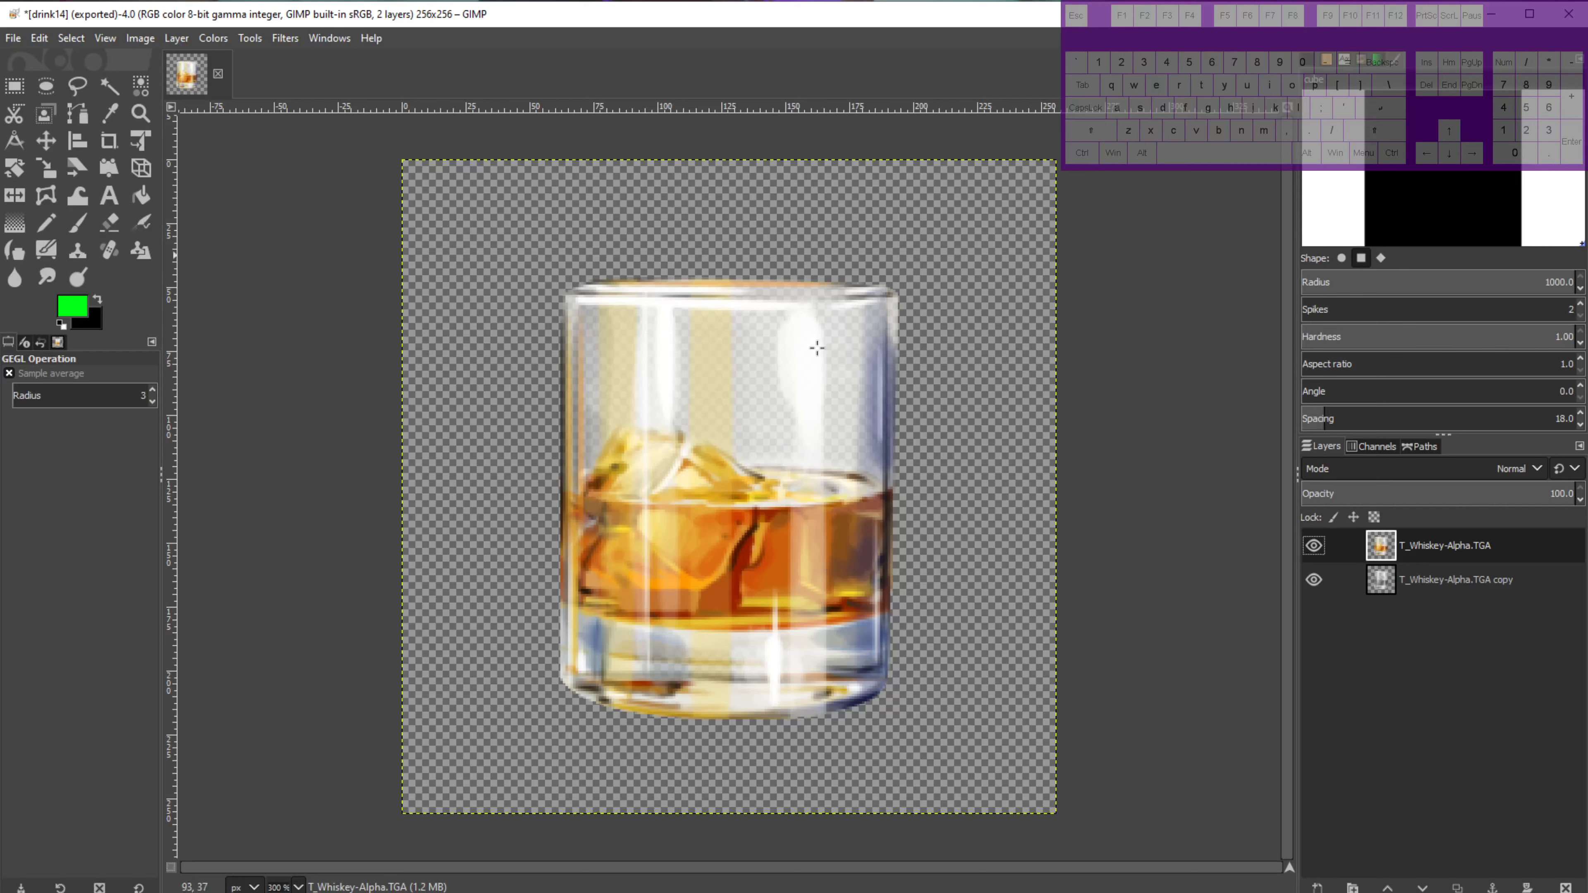
Compare the coloured and grayscale layers by toggling their visibility, leaving both shown.
{"action": "left_click", "coordinate": [1313, 580]}
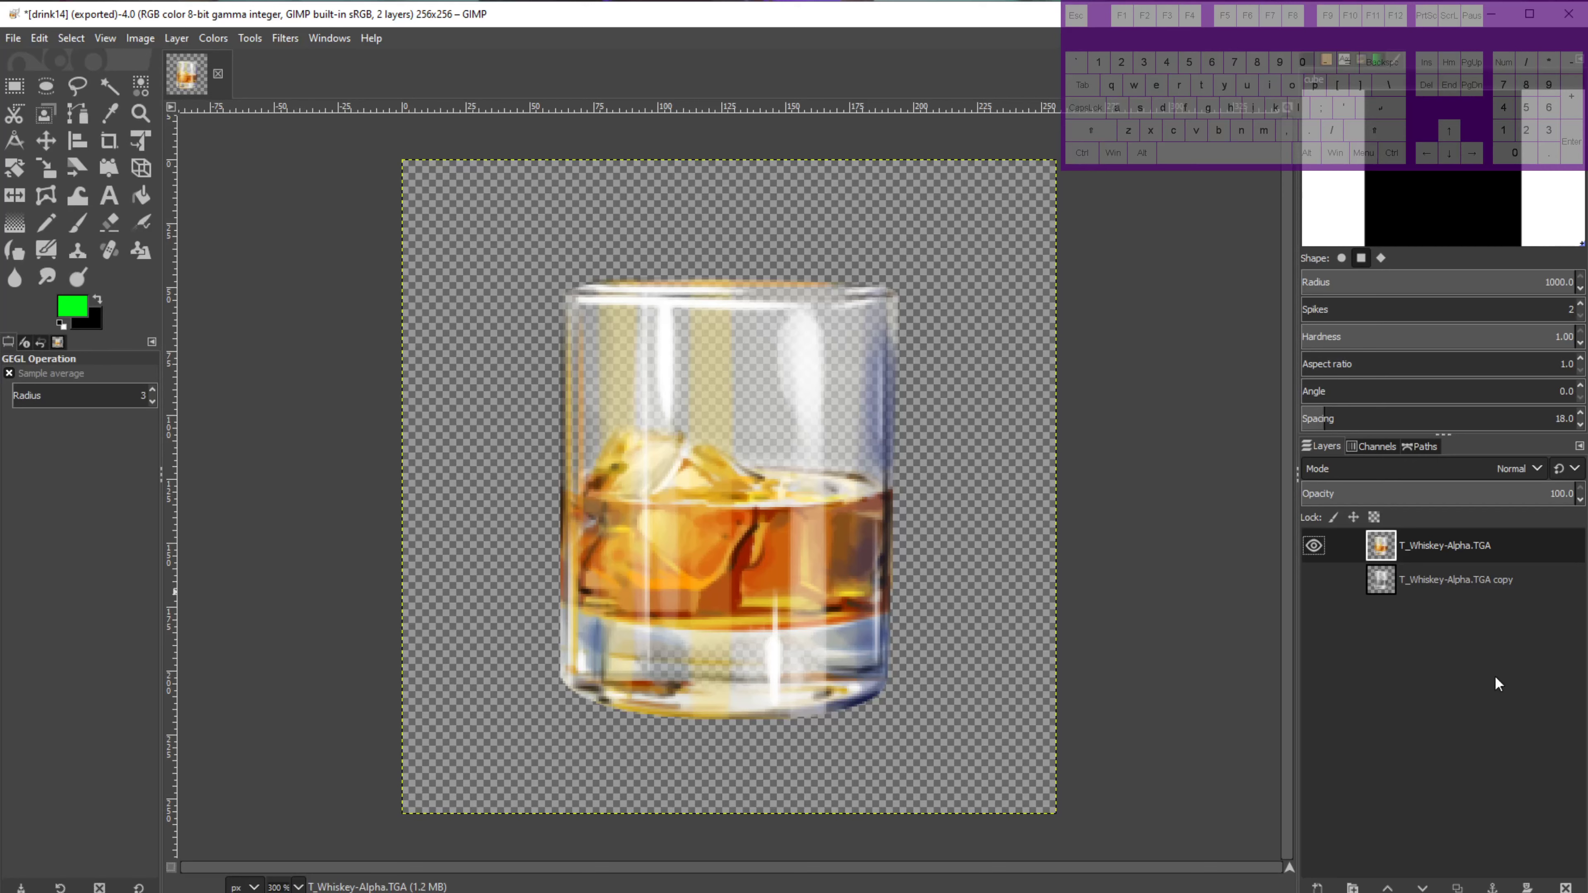
{"action": "left_click", "coordinate": [1411, 590]}
{"action": "left_click", "coordinate": [1314, 580]}
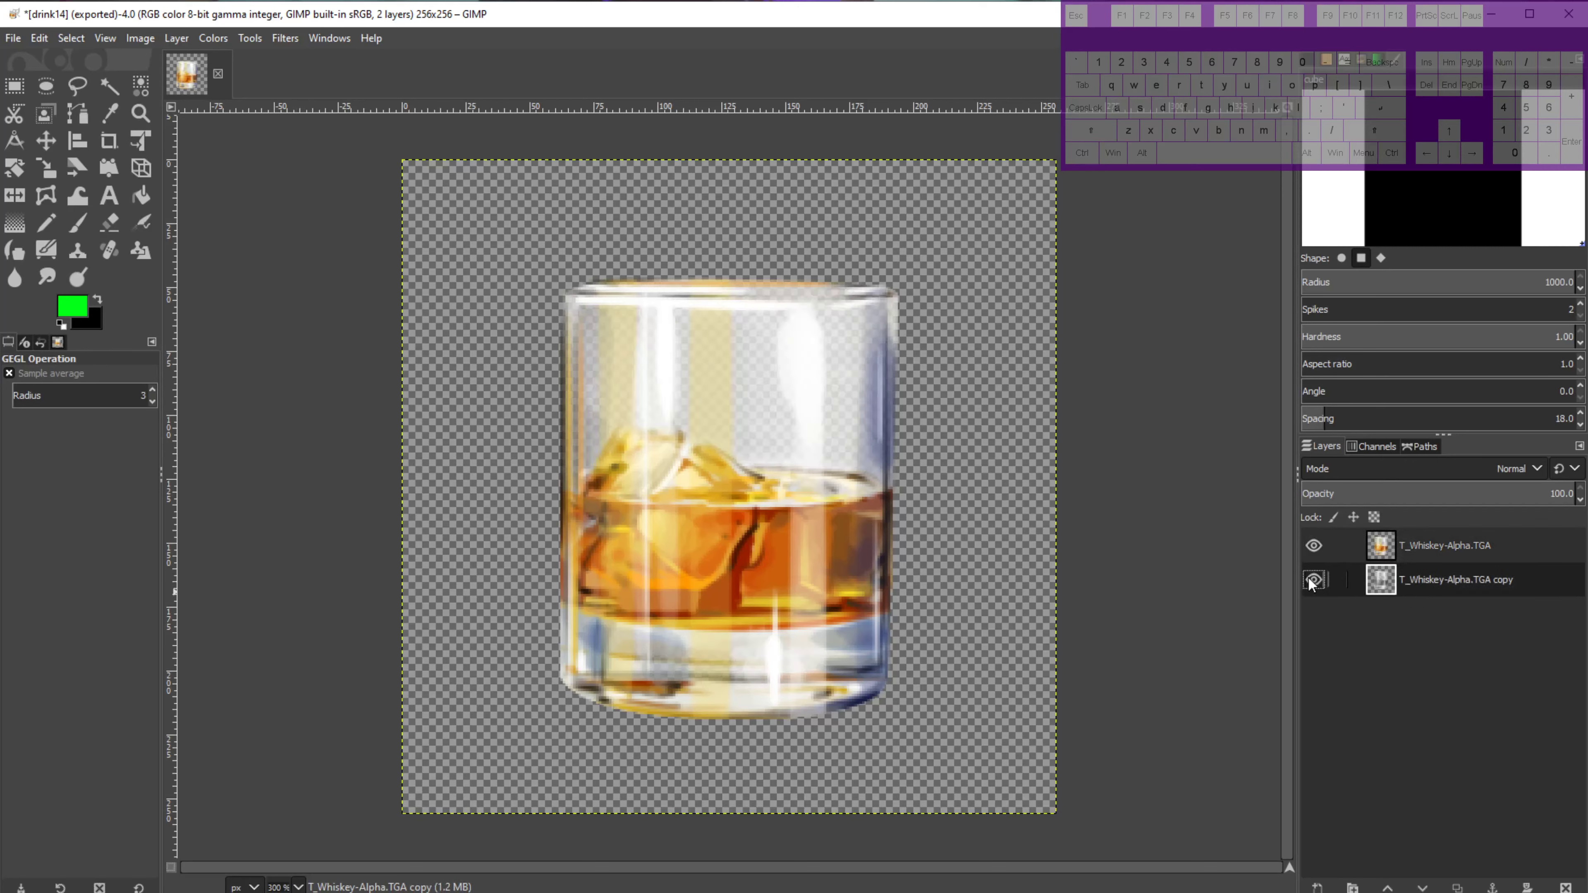
{"action": "left_click", "coordinate": [1314, 547]}
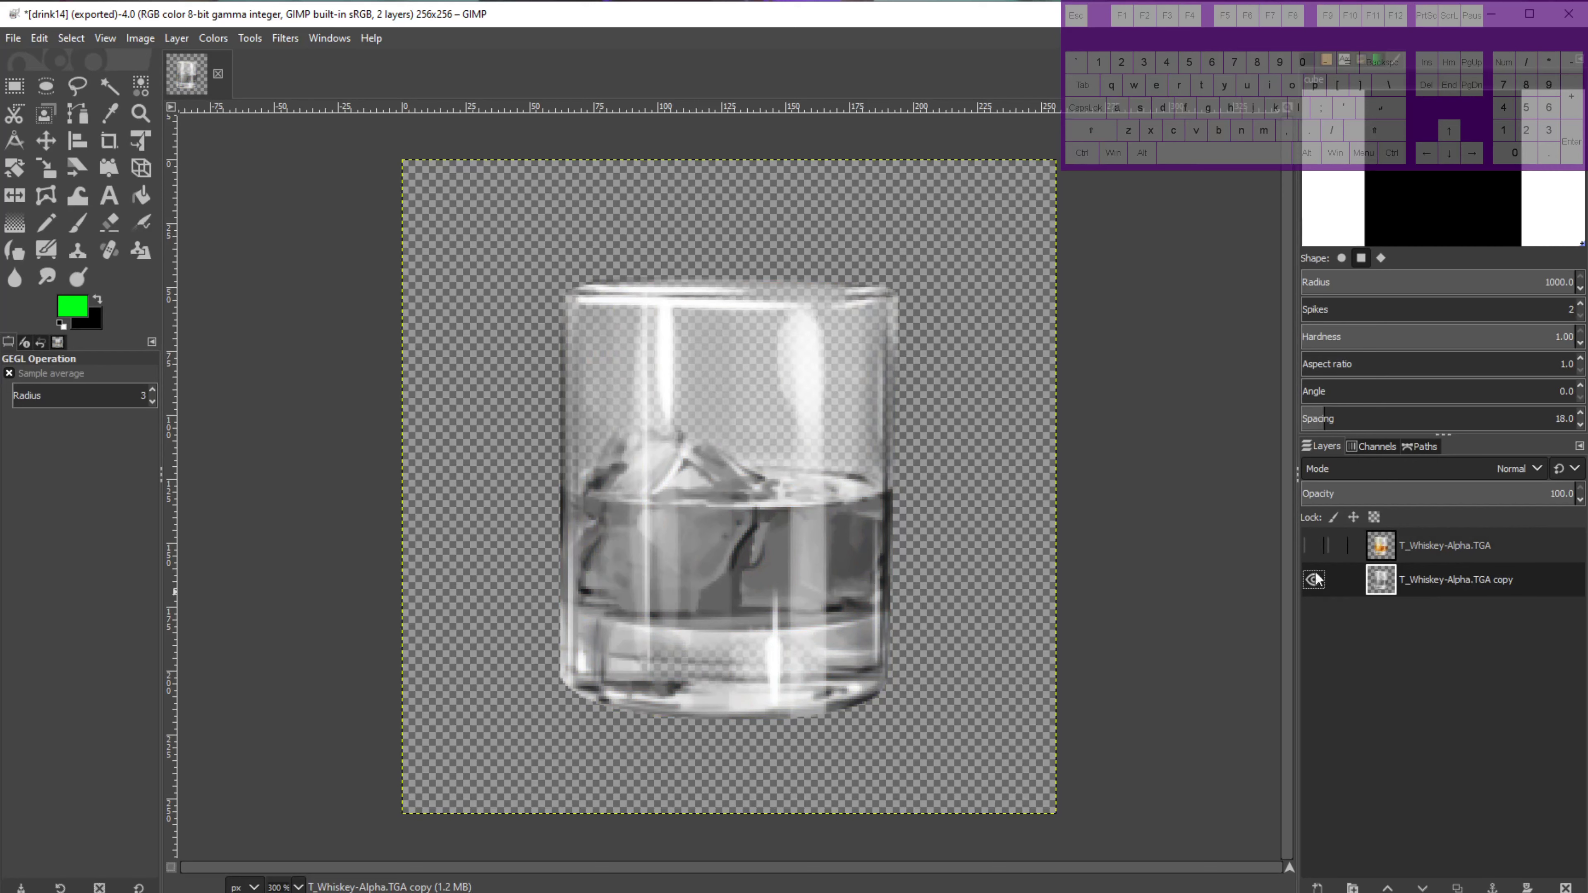
{"action": "left_click", "coordinate": [1315, 549]}
Shift the hue of the T_Whiskey-Alpha.TGA layer to -40.6 with Hue-Saturation so the whiskey turns red.
{"action": "left_click", "coordinate": [1409, 554]}
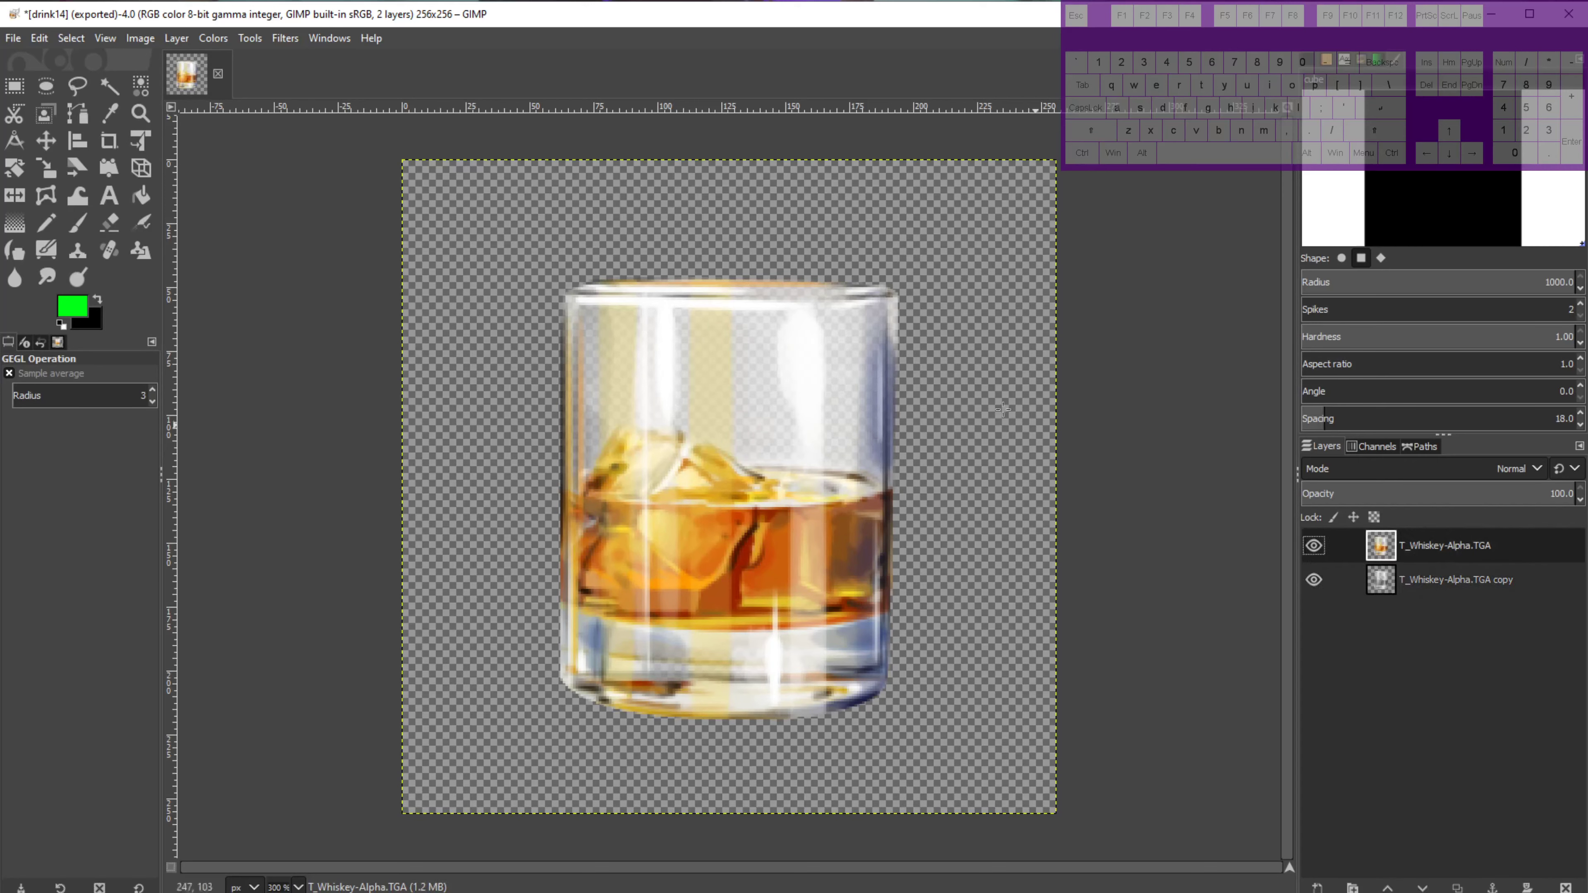
{"action": "left_click", "coordinate": [206, 38]}
{"action": "left_click", "coordinate": [213, 38]}
{"action": "left_click", "coordinate": [211, 39]}
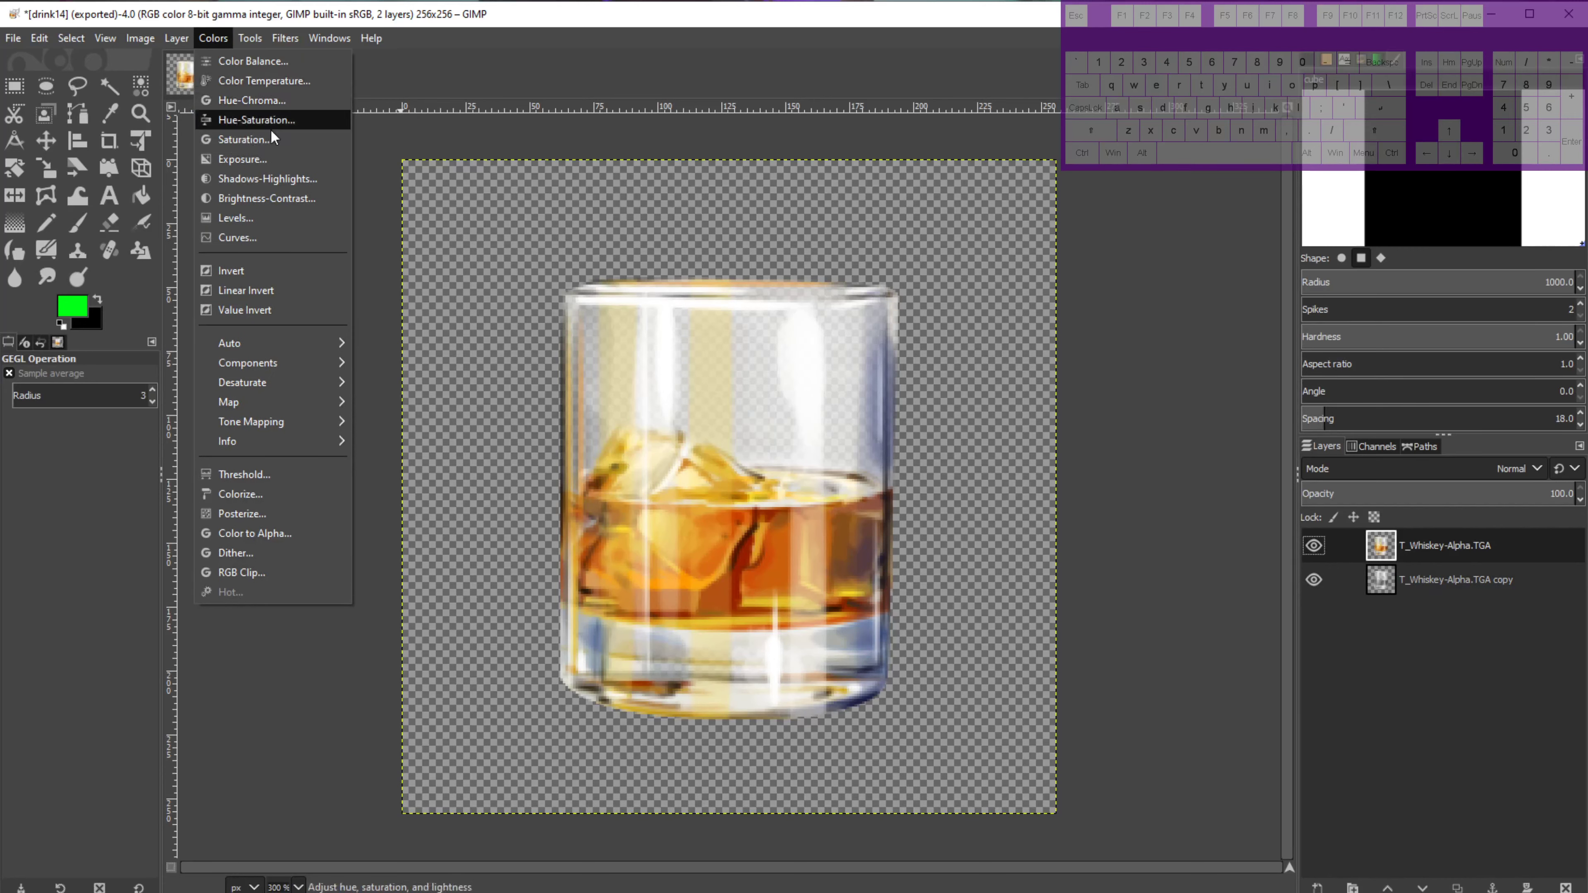
{"action": "left_click", "coordinate": [269, 118]}
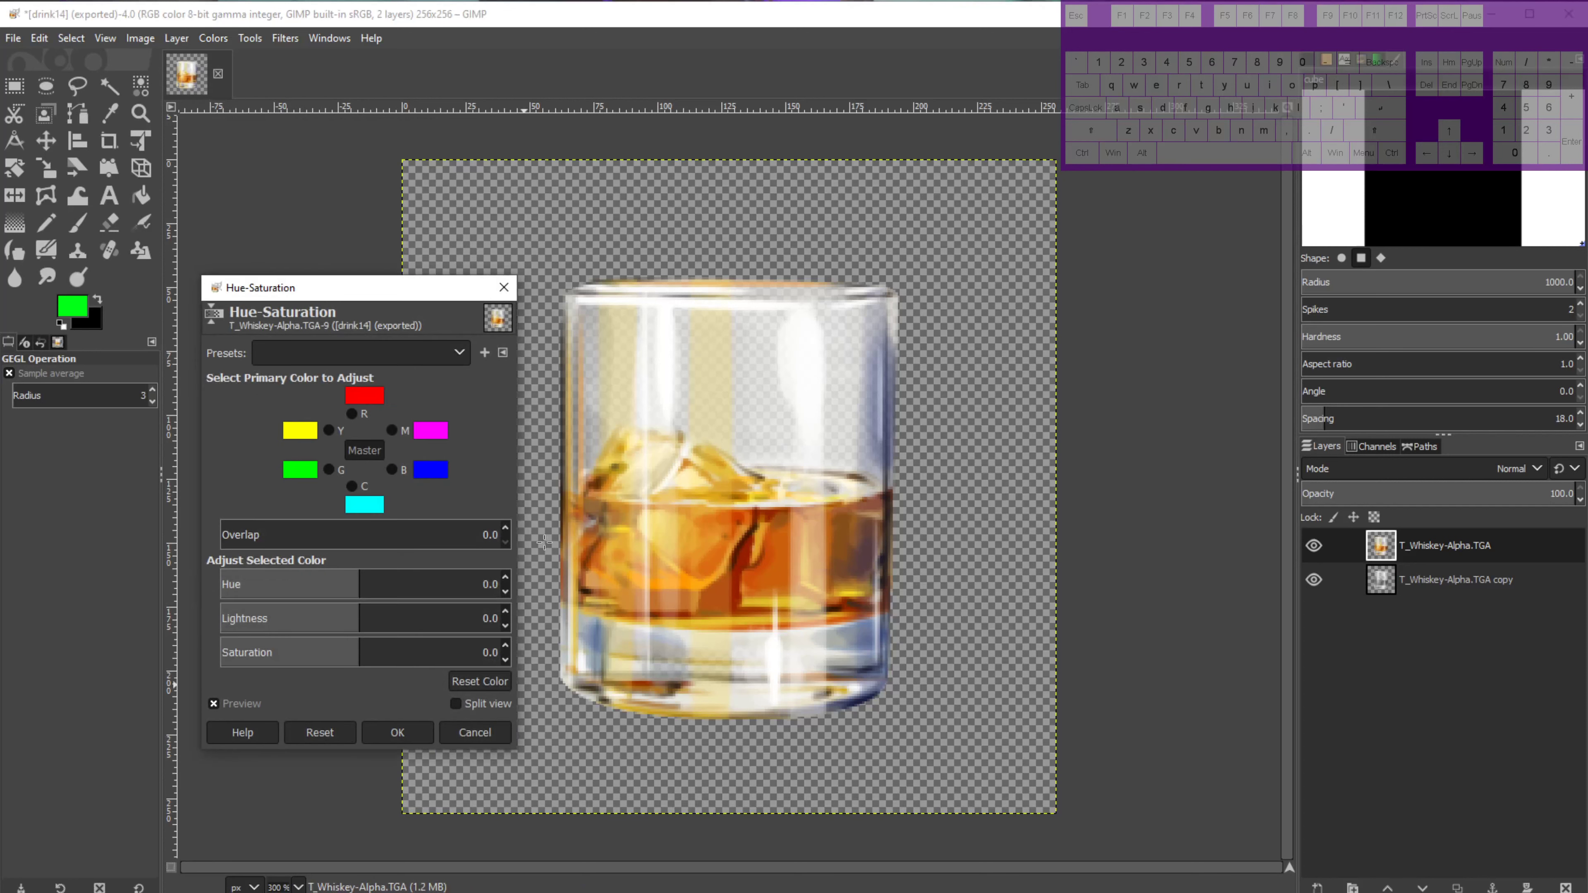
{"action": "left_click_drag", "start_coordinate": [405, 287], "coordinate": [289, 304]}
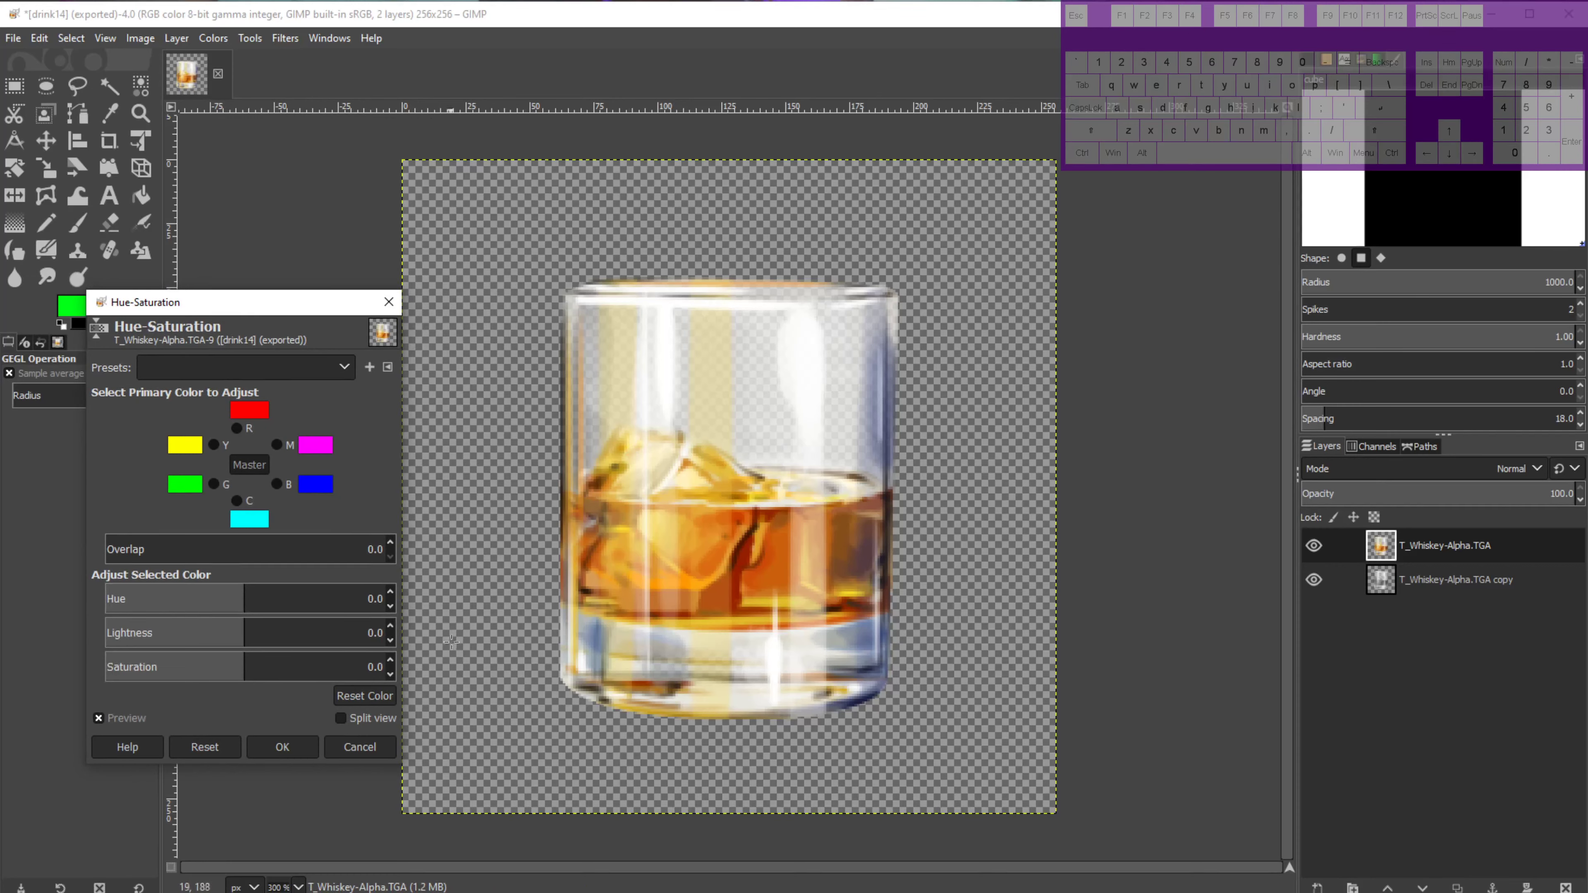
{"action": "mouse_move", "coordinate": [242, 601]}
{"action": "left_mouse_down"}
{"action": "mouse_move", "coordinate": [363, 602]}
{"action": "mouse_move", "coordinate": [178, 602]}
{"action": "mouse_move", "coordinate": [220, 604]}
{"action": "left_mouse_up"}
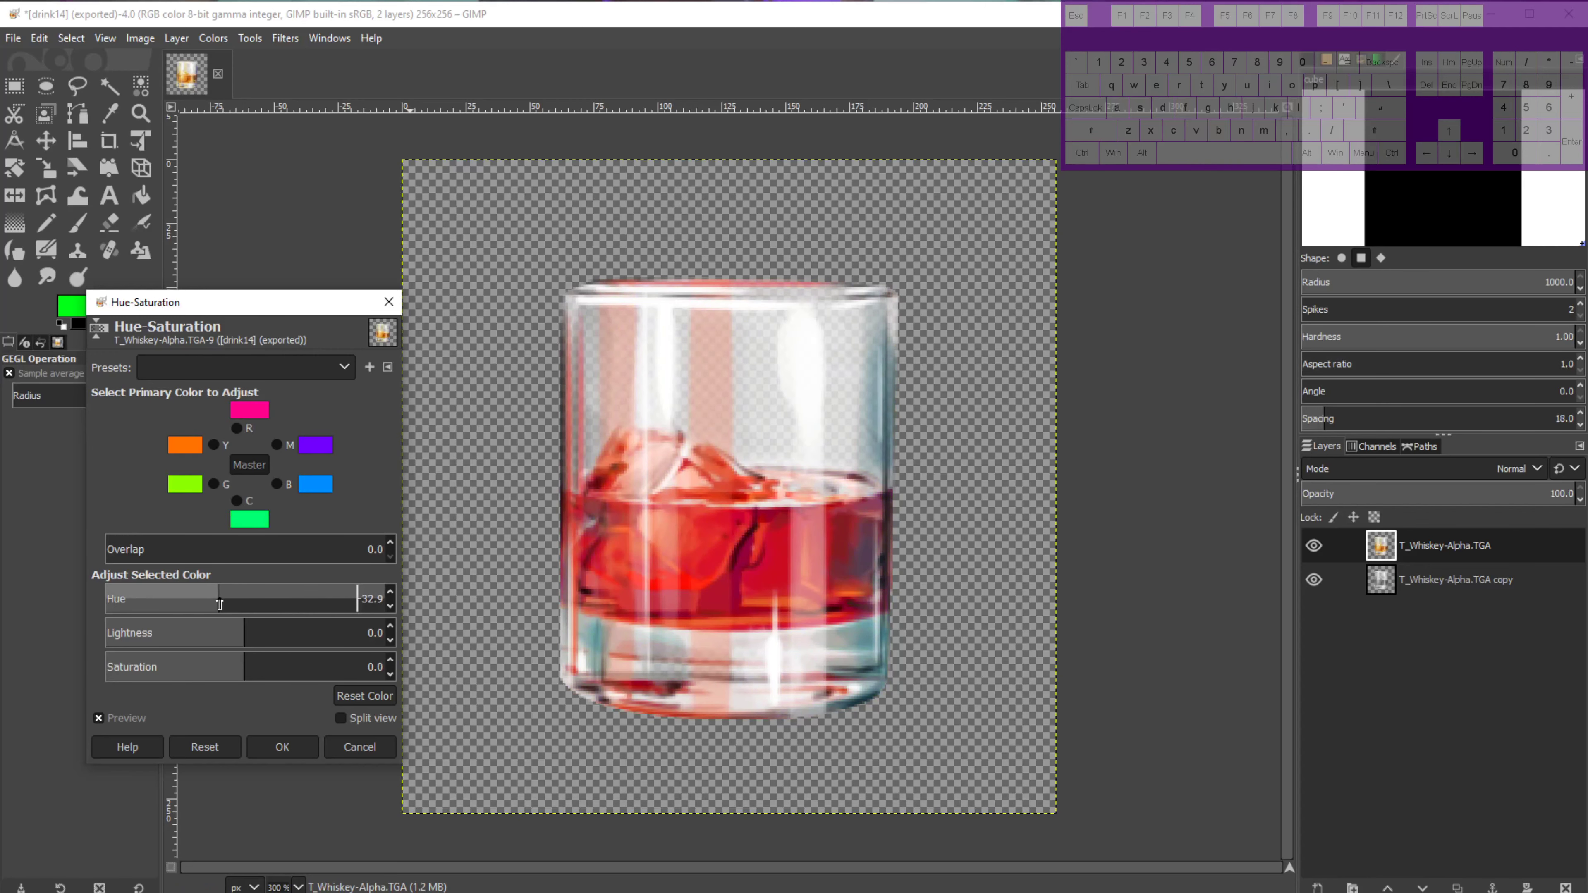
{"action": "left_click_drag", "start_coordinate": [219, 604], "coordinate": [213, 605]}
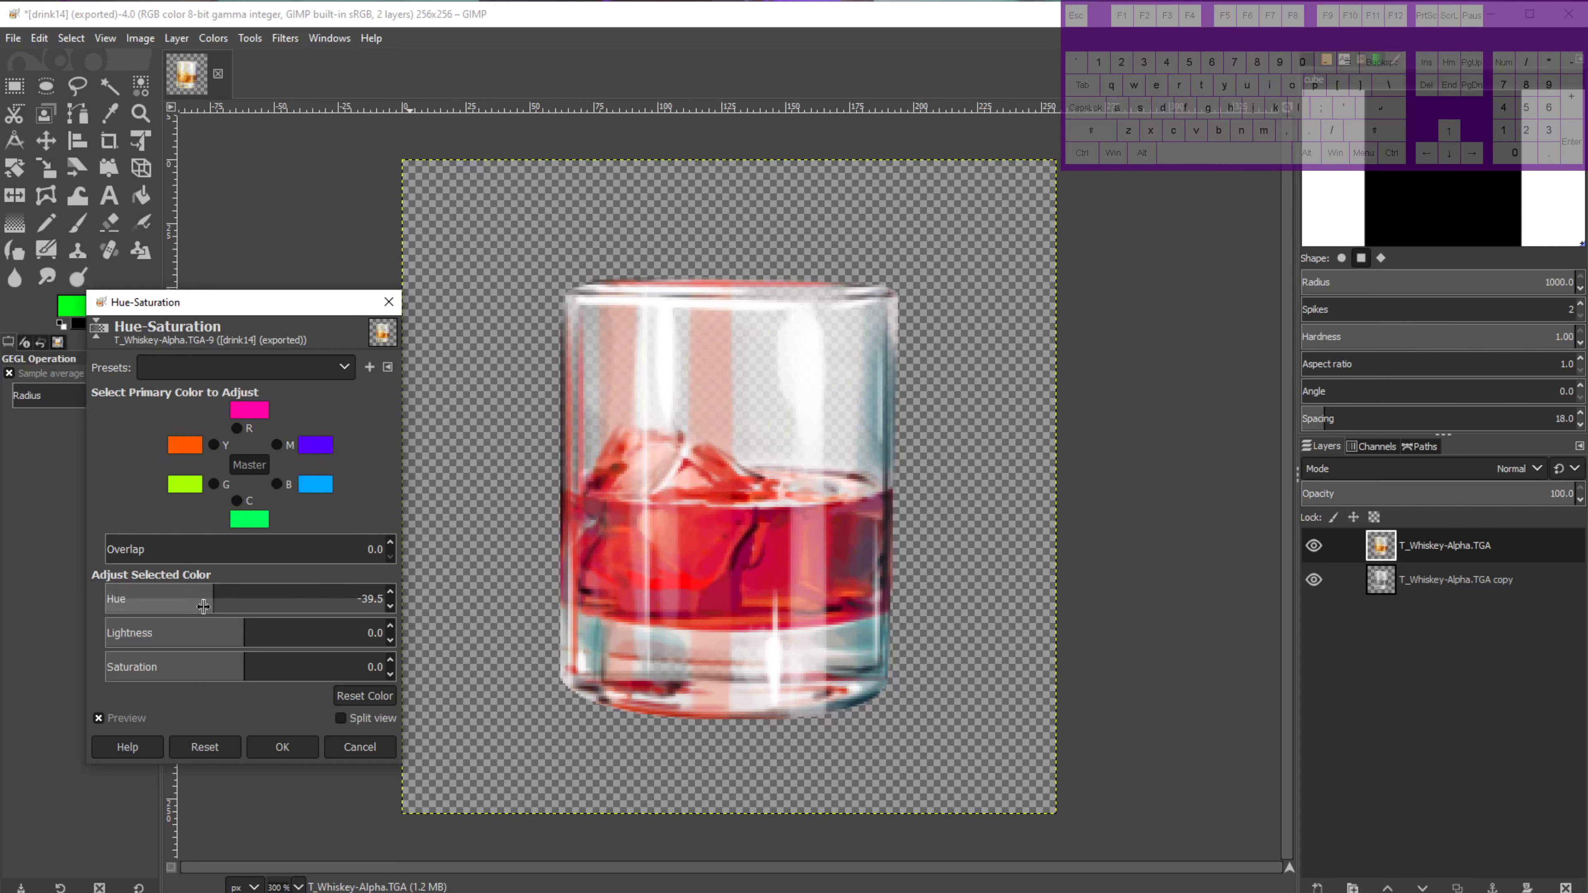
{"action": "mouse_move", "coordinate": [214, 600]}
{"action": "left_mouse_down"}
{"action": "mouse_move", "coordinate": [192, 595]}
{"action": "mouse_move", "coordinate": [213, 609]}
{"action": "left_mouse_up"}
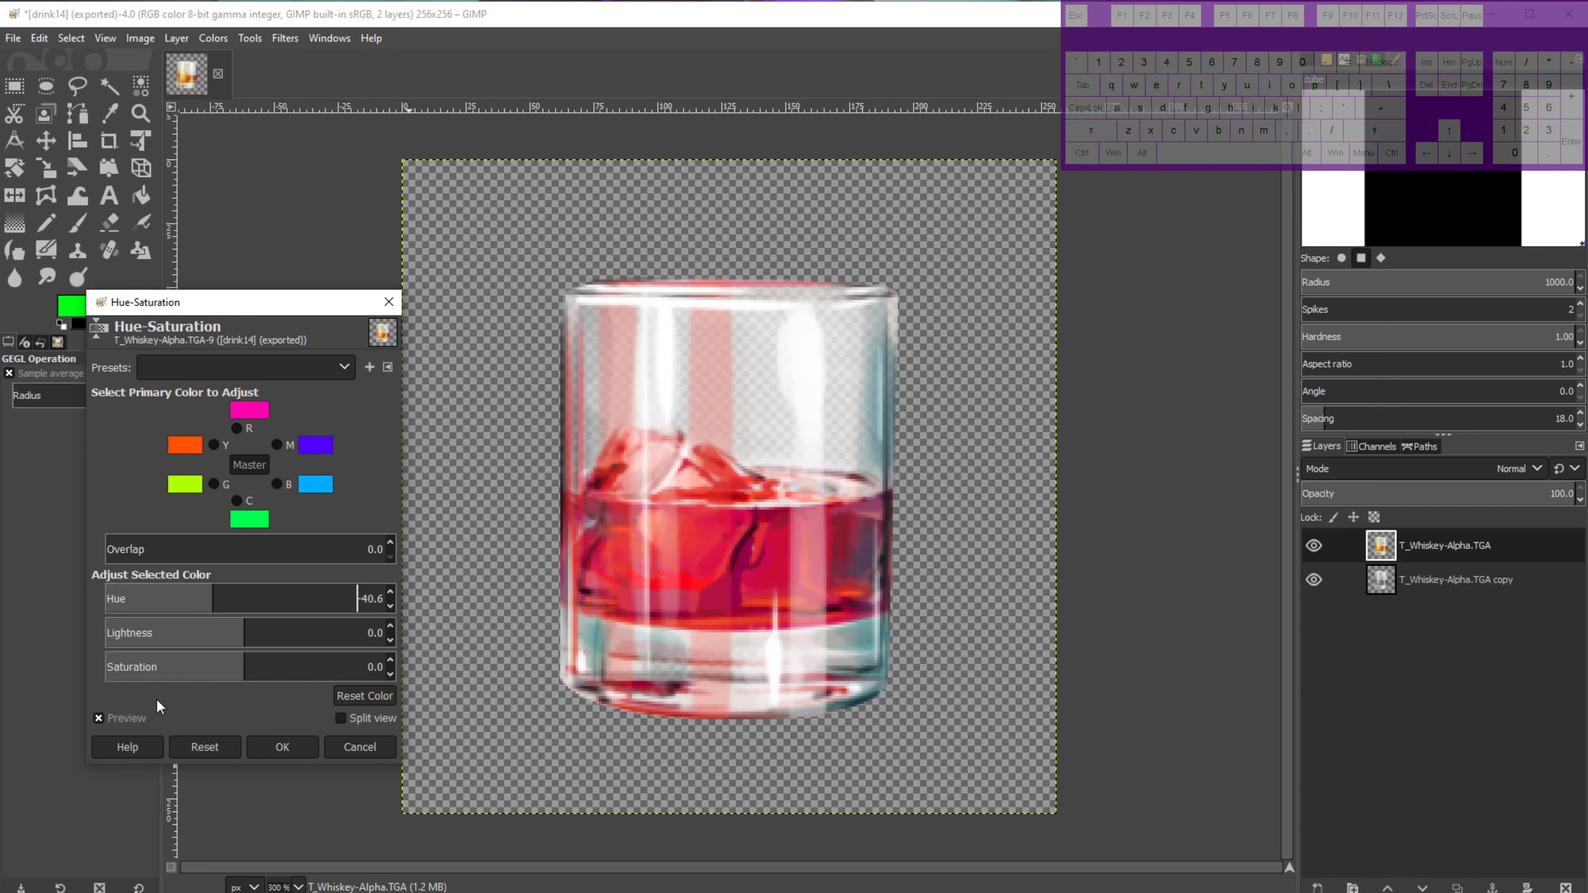
{"action": "left_click", "coordinate": [281, 747]}
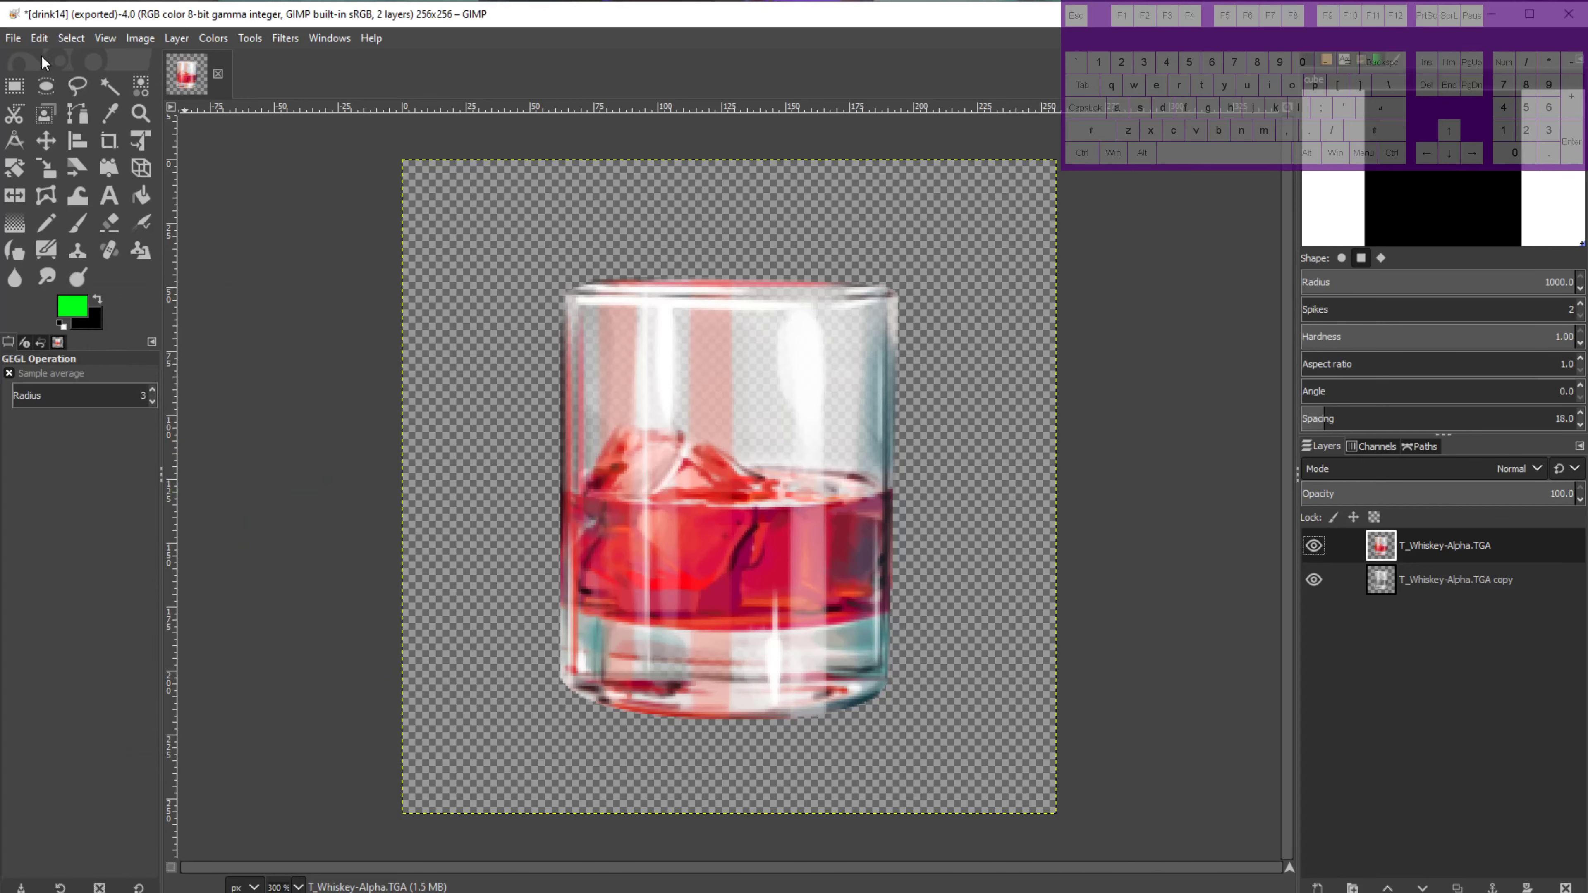
Export the red-tinted image to the drinks folder as drink14_Colorize.TGA with RLE compression and a bottom-left origin.
{"action": "left_click", "coordinate": [13, 38]}
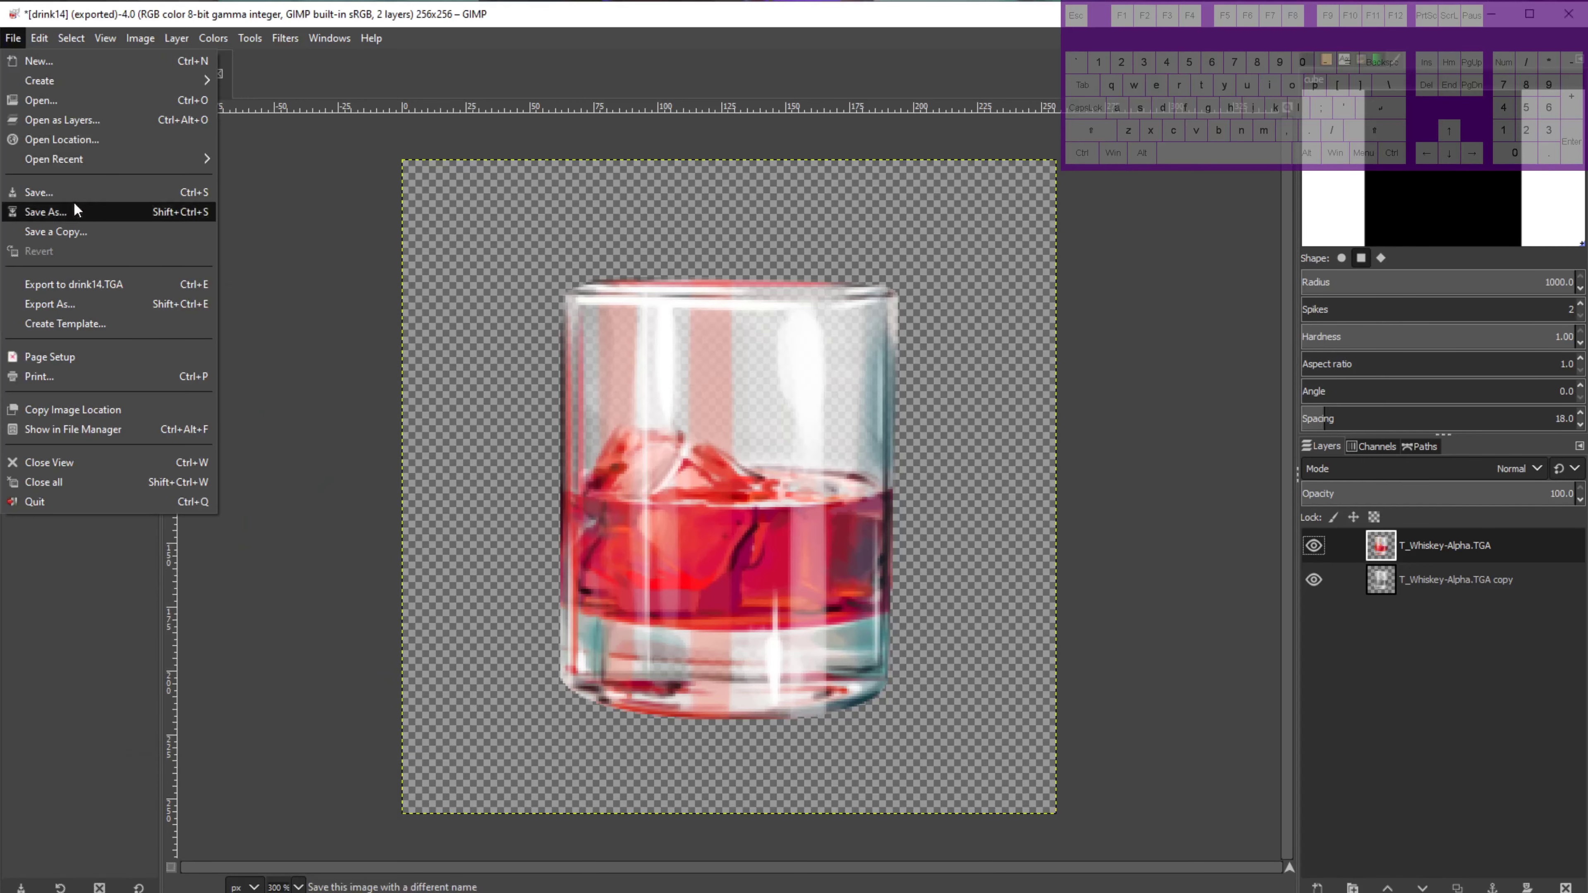
{"action": "left_click", "coordinate": [73, 304]}
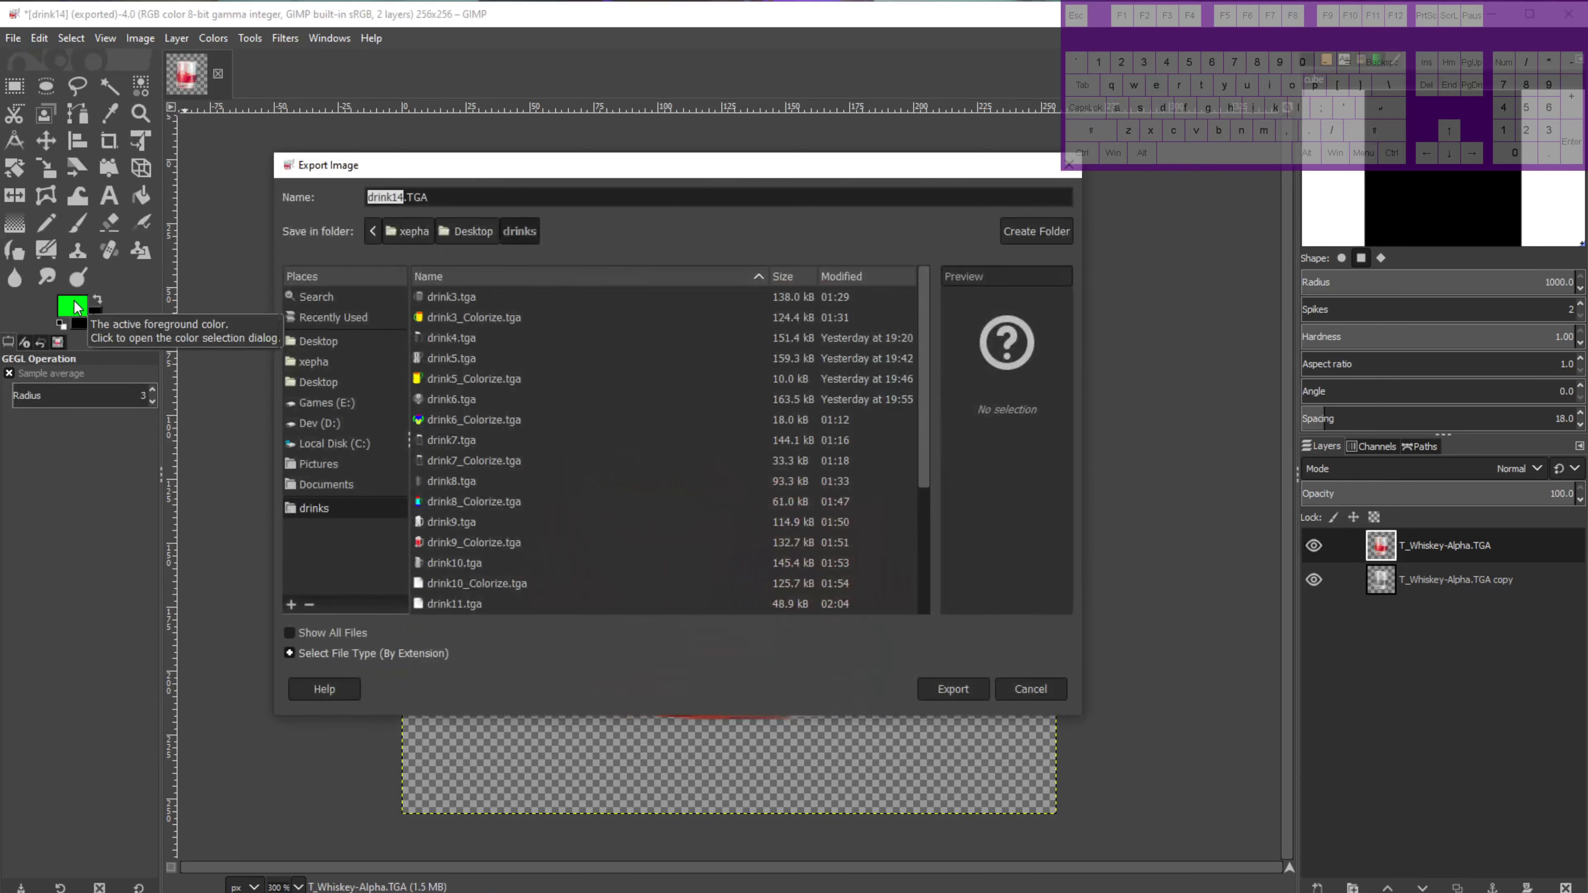
{"action": "key", "text": "Right"}
{"action": "type", "text": "_"}
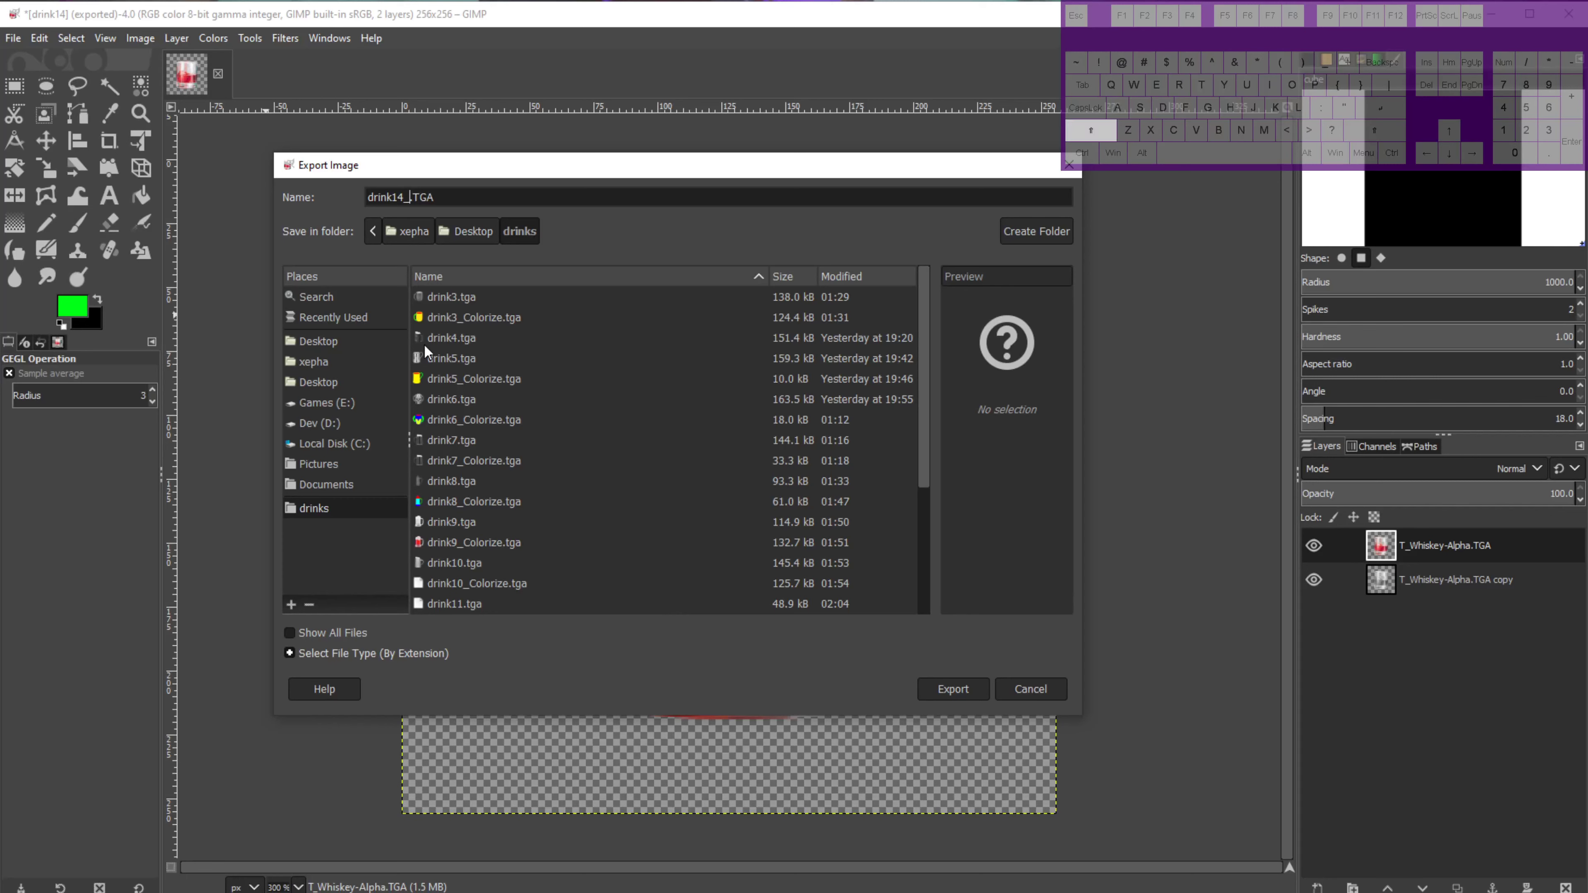
{"action": "type", "text": "Colorize"}
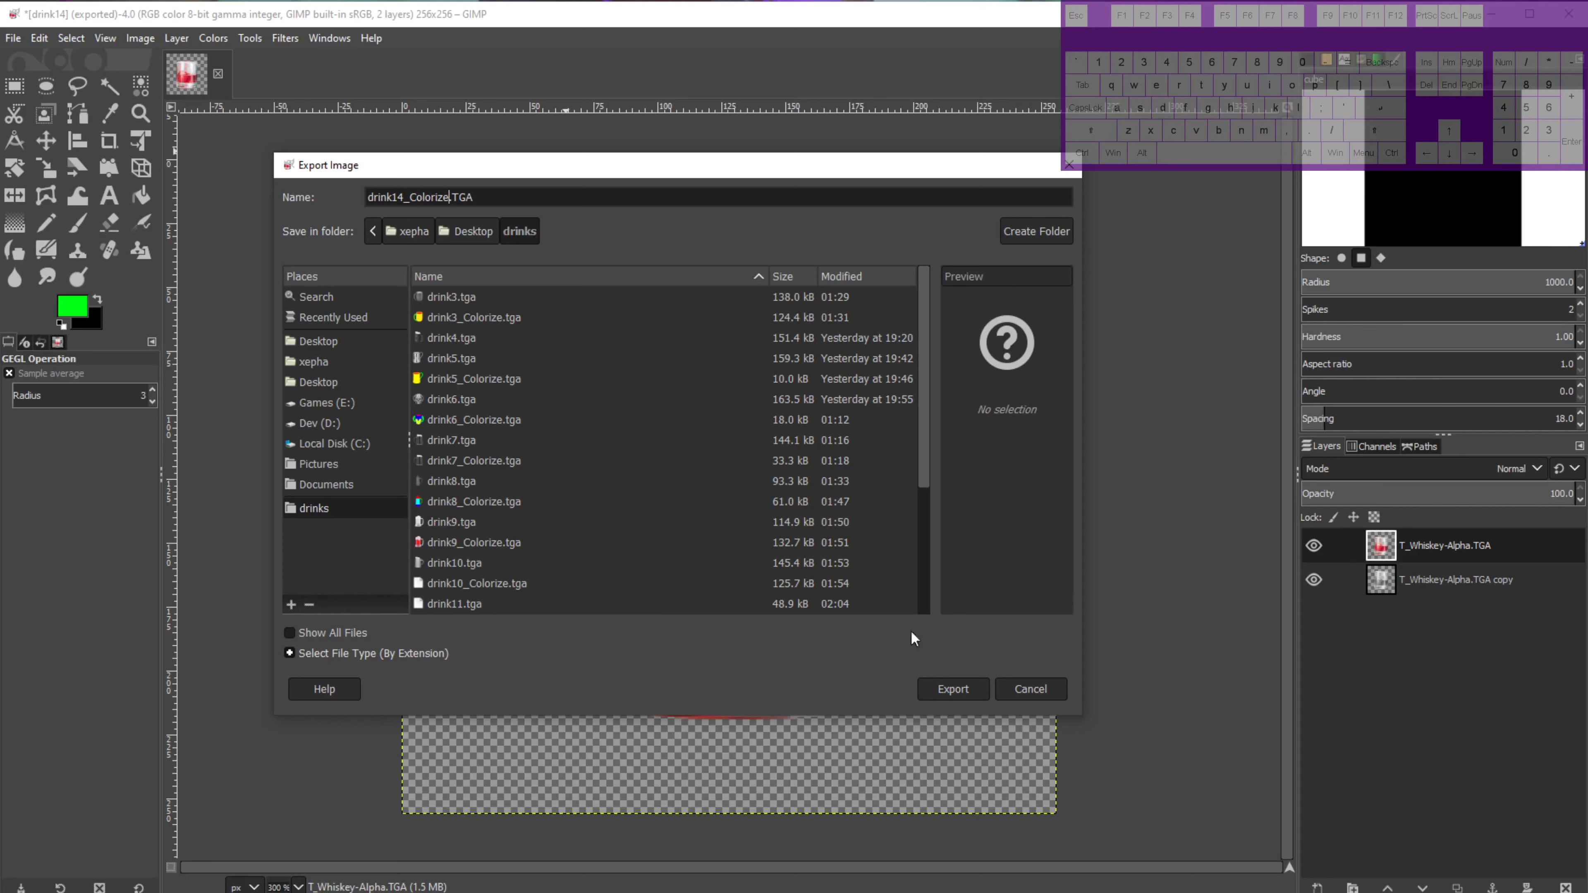
{"action": "left_click", "coordinate": [939, 690]}
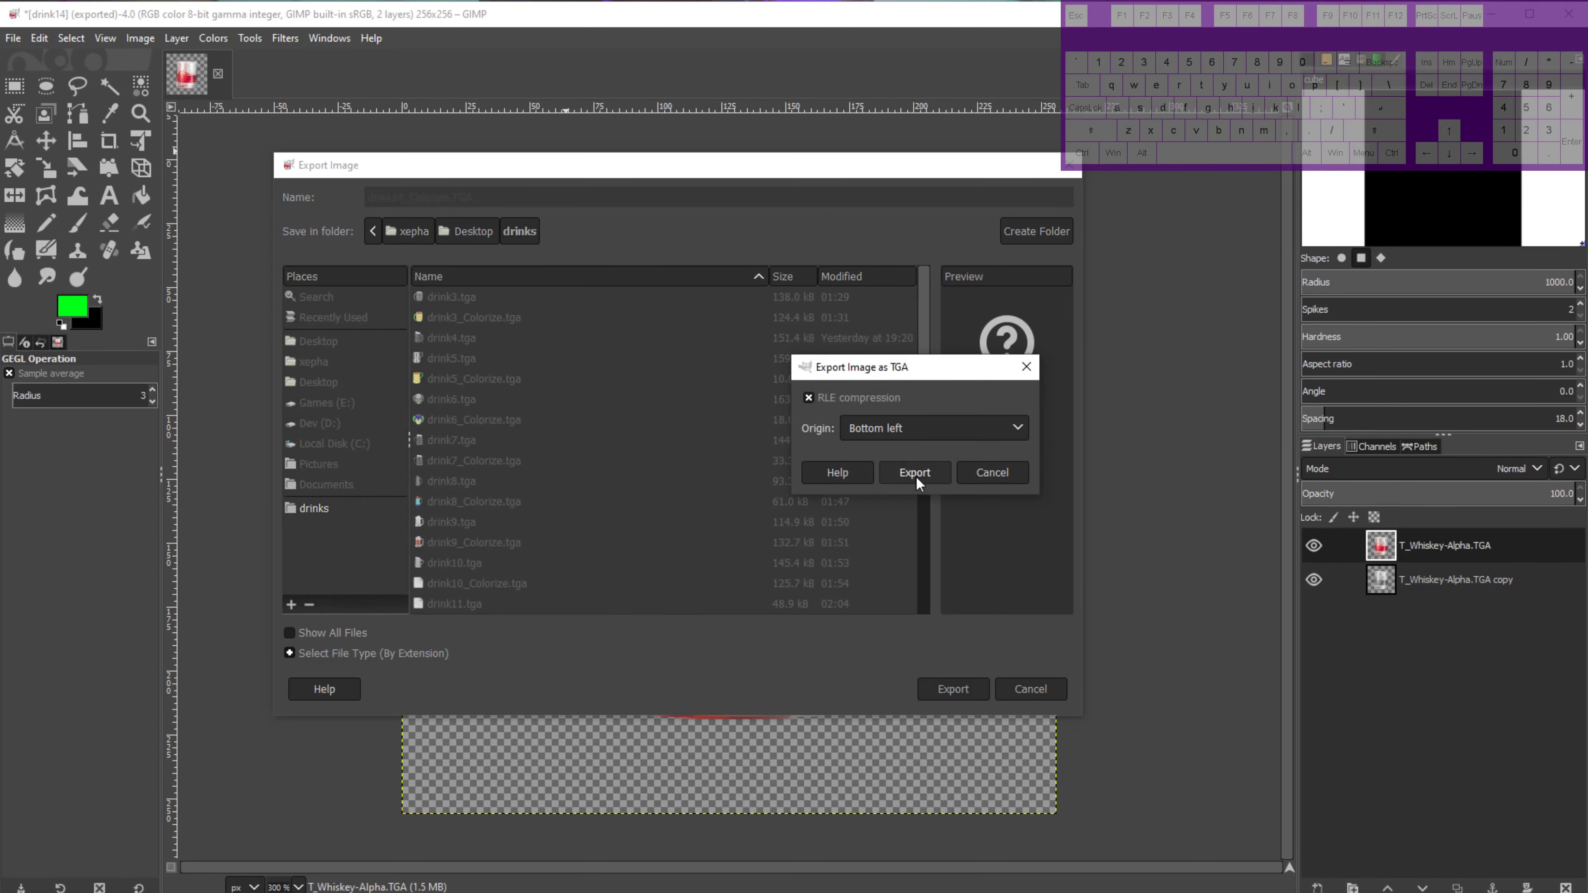
{"action": "left_click", "coordinate": [915, 473]}
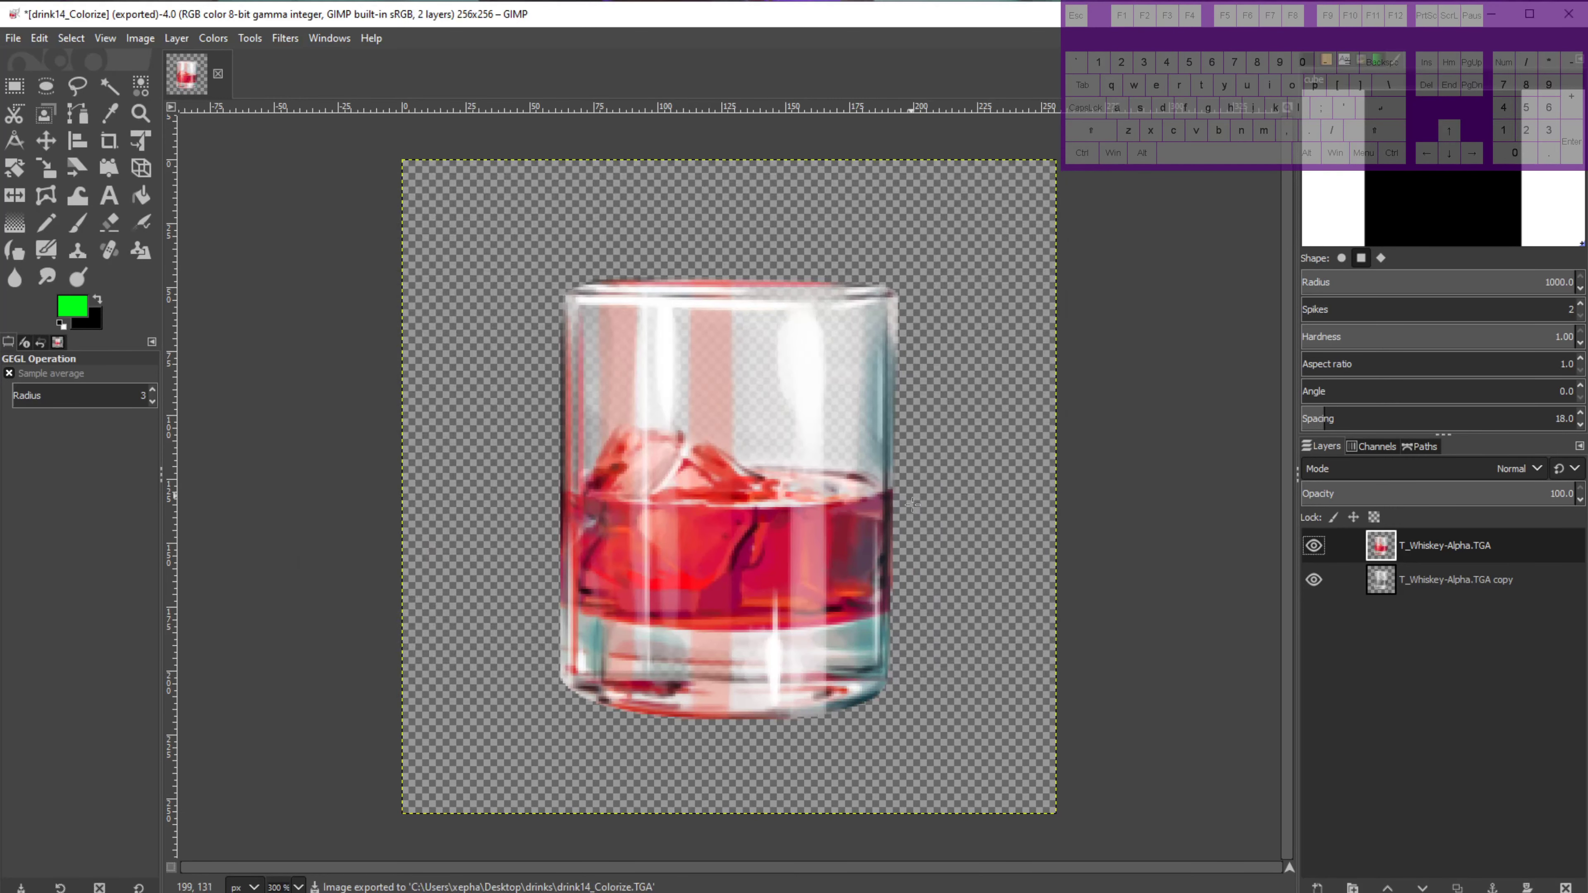
Inspect the exported drink14_Colorize.TGA thumbnail in the drinks folder in File Explorer and return to GIMP.
{"action": "left_click_drag", "start_coordinate": [1572, 846], "coordinate": [963, 1]}
{"action": "left_click", "coordinate": [936, 574]}
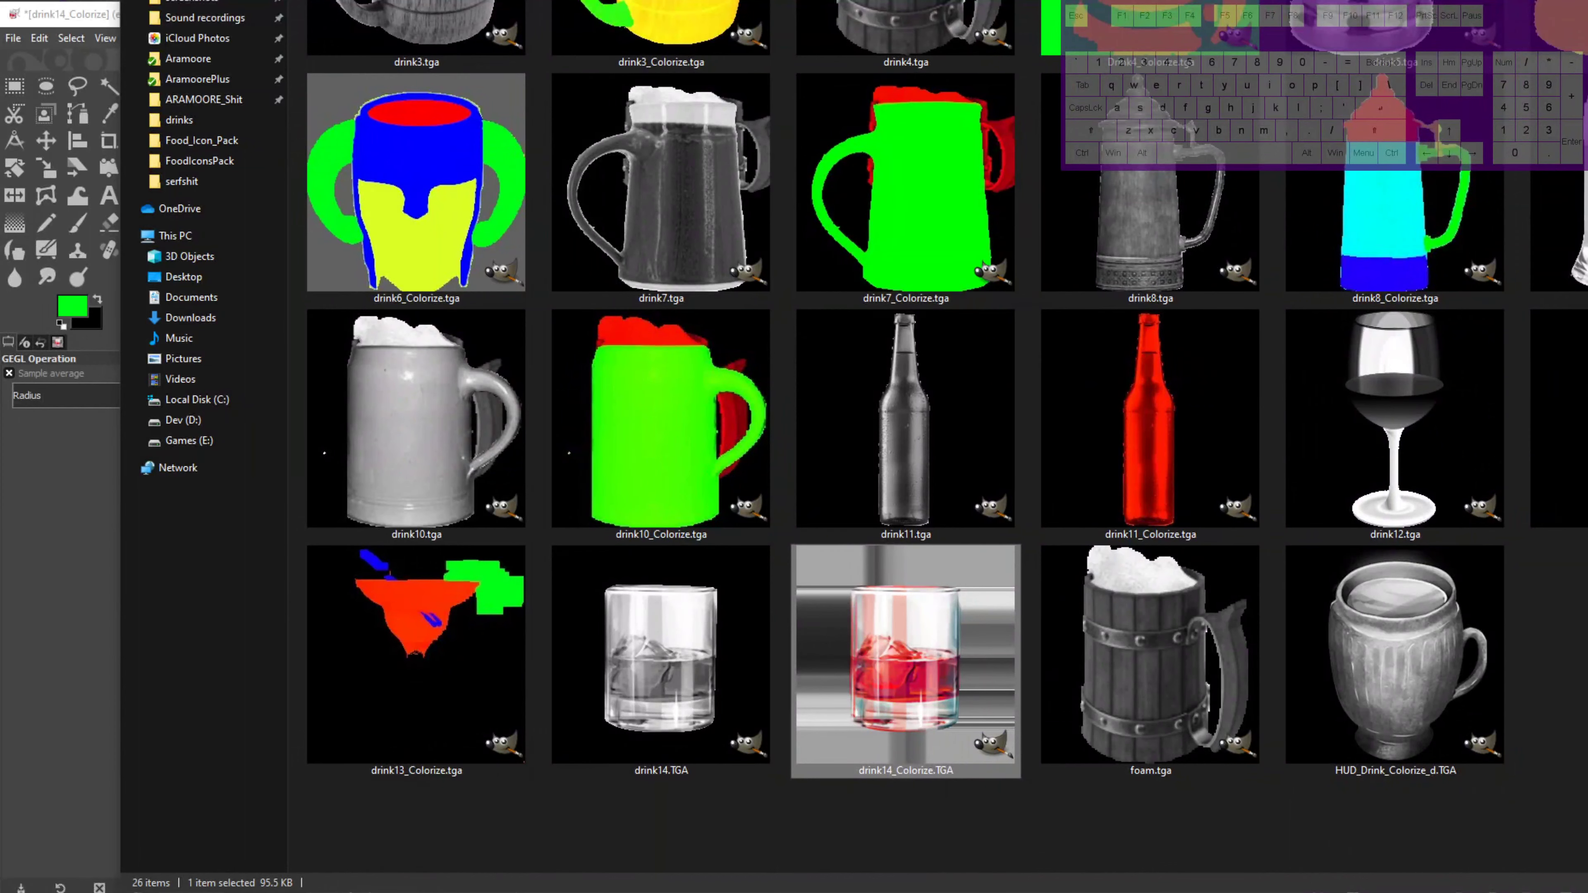
{"action": "key", "text": "alt+Tab"}
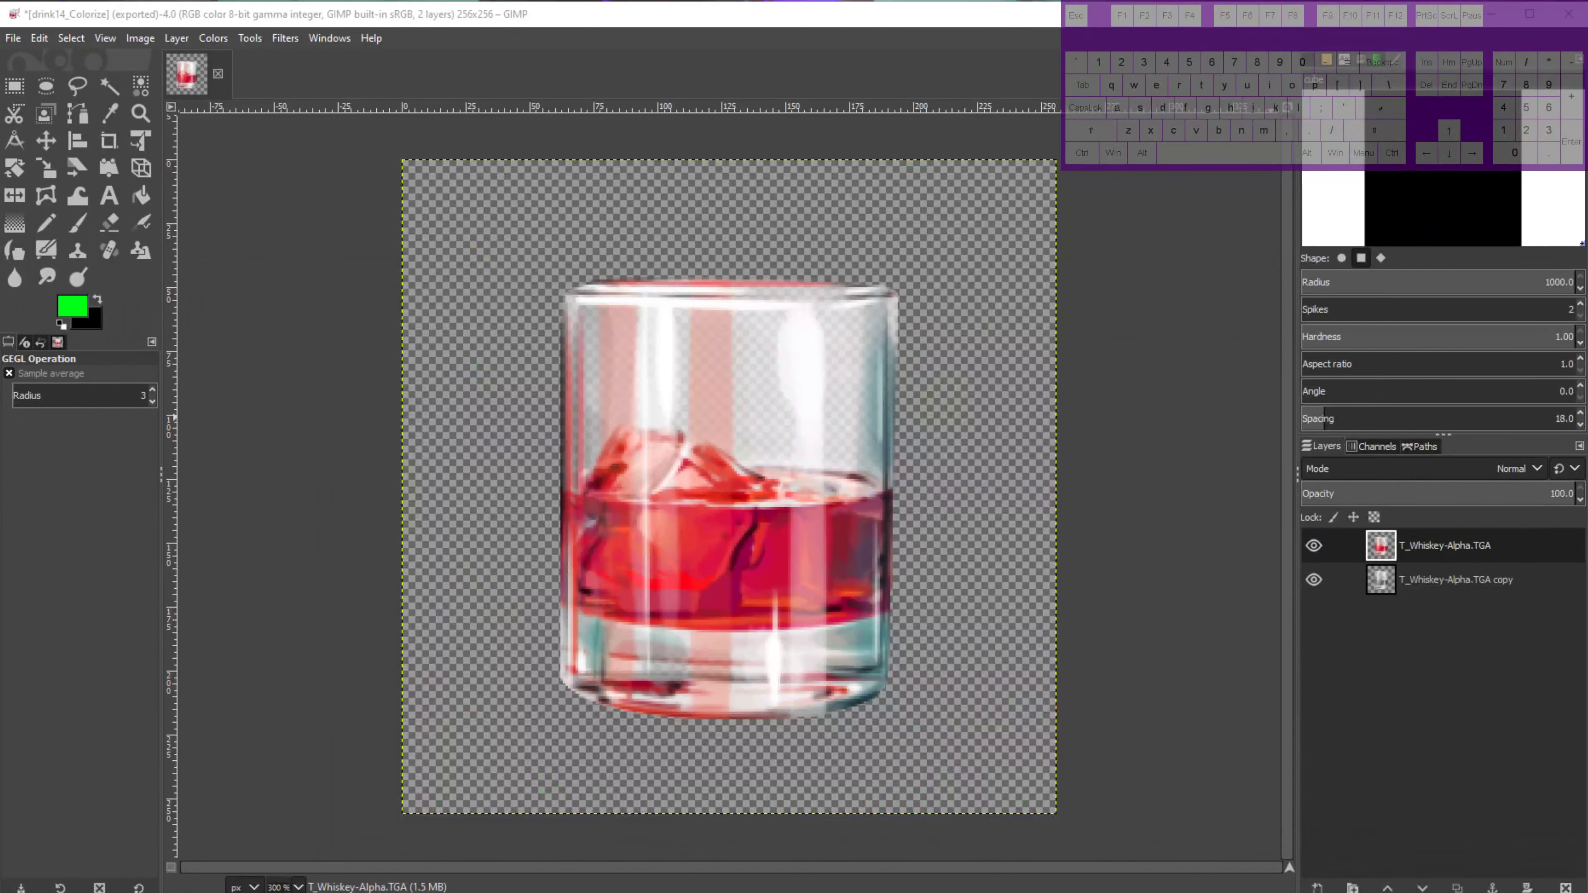
Hide the grayscale T_Whiskey-Alpha.TGA copy layer and export the image again over drink14_Colorize.TGA.
{"action": "left_click", "coordinate": [1315, 580]}
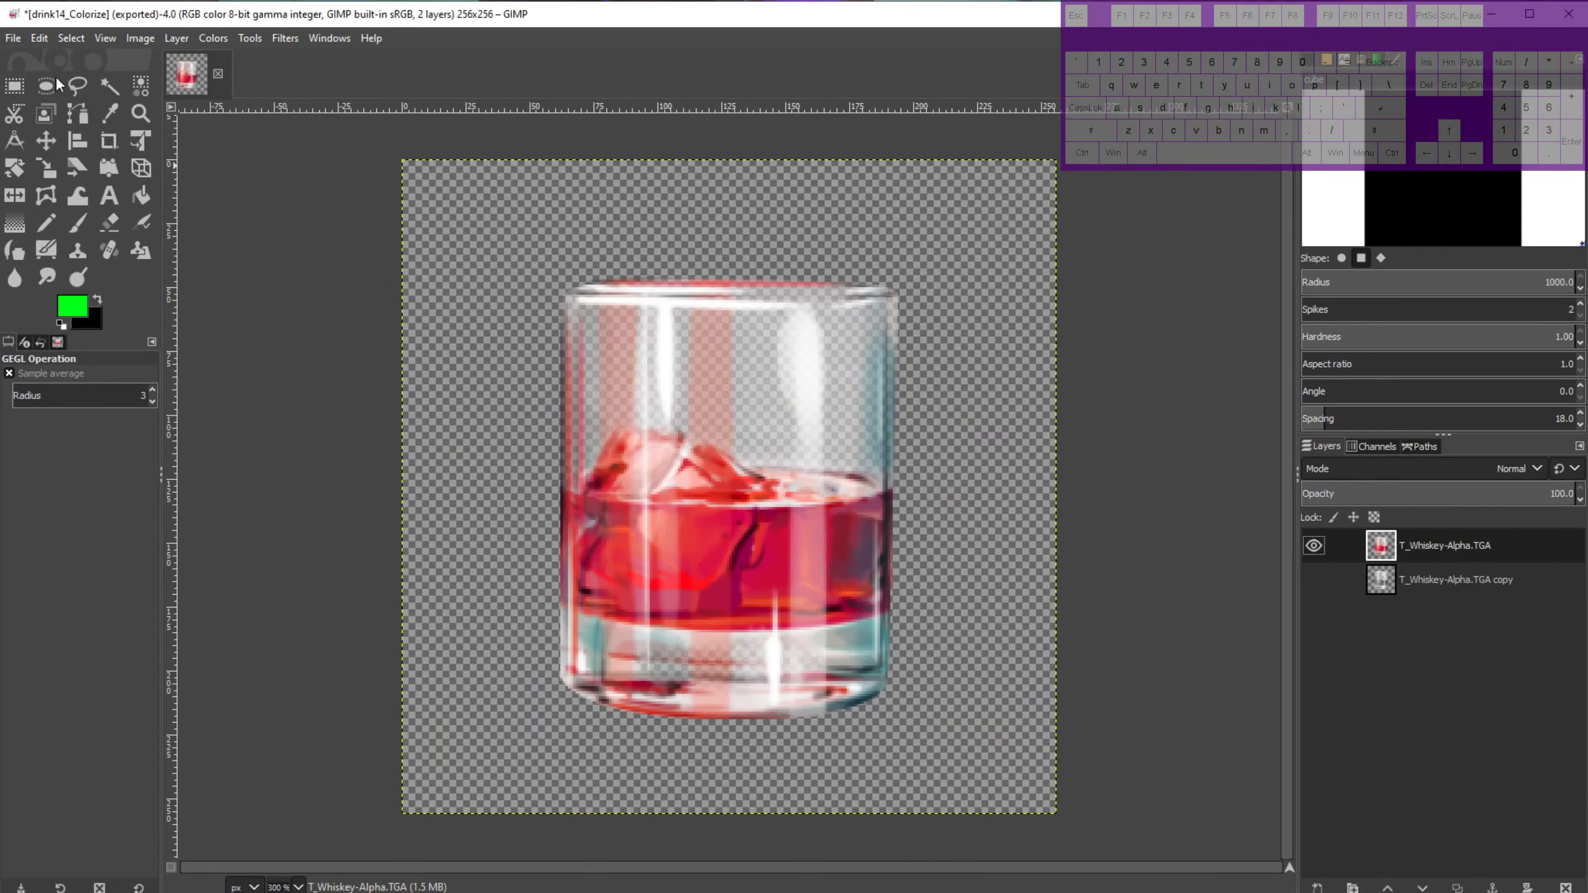
{"action": "left_click", "coordinate": [13, 38]}
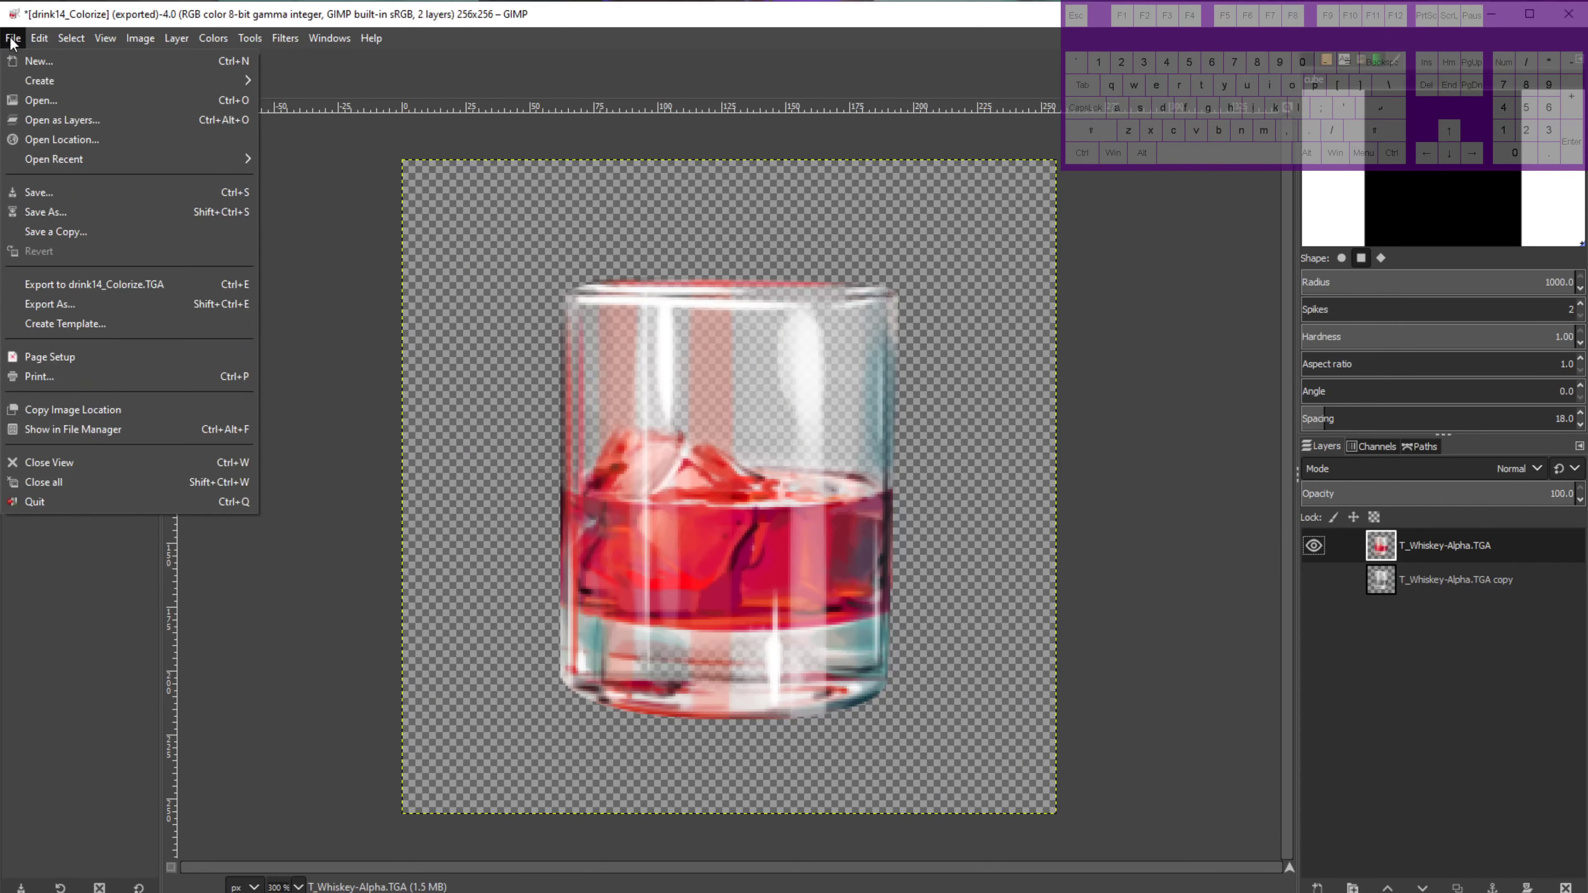
{"action": "left_click", "coordinate": [103, 284]}
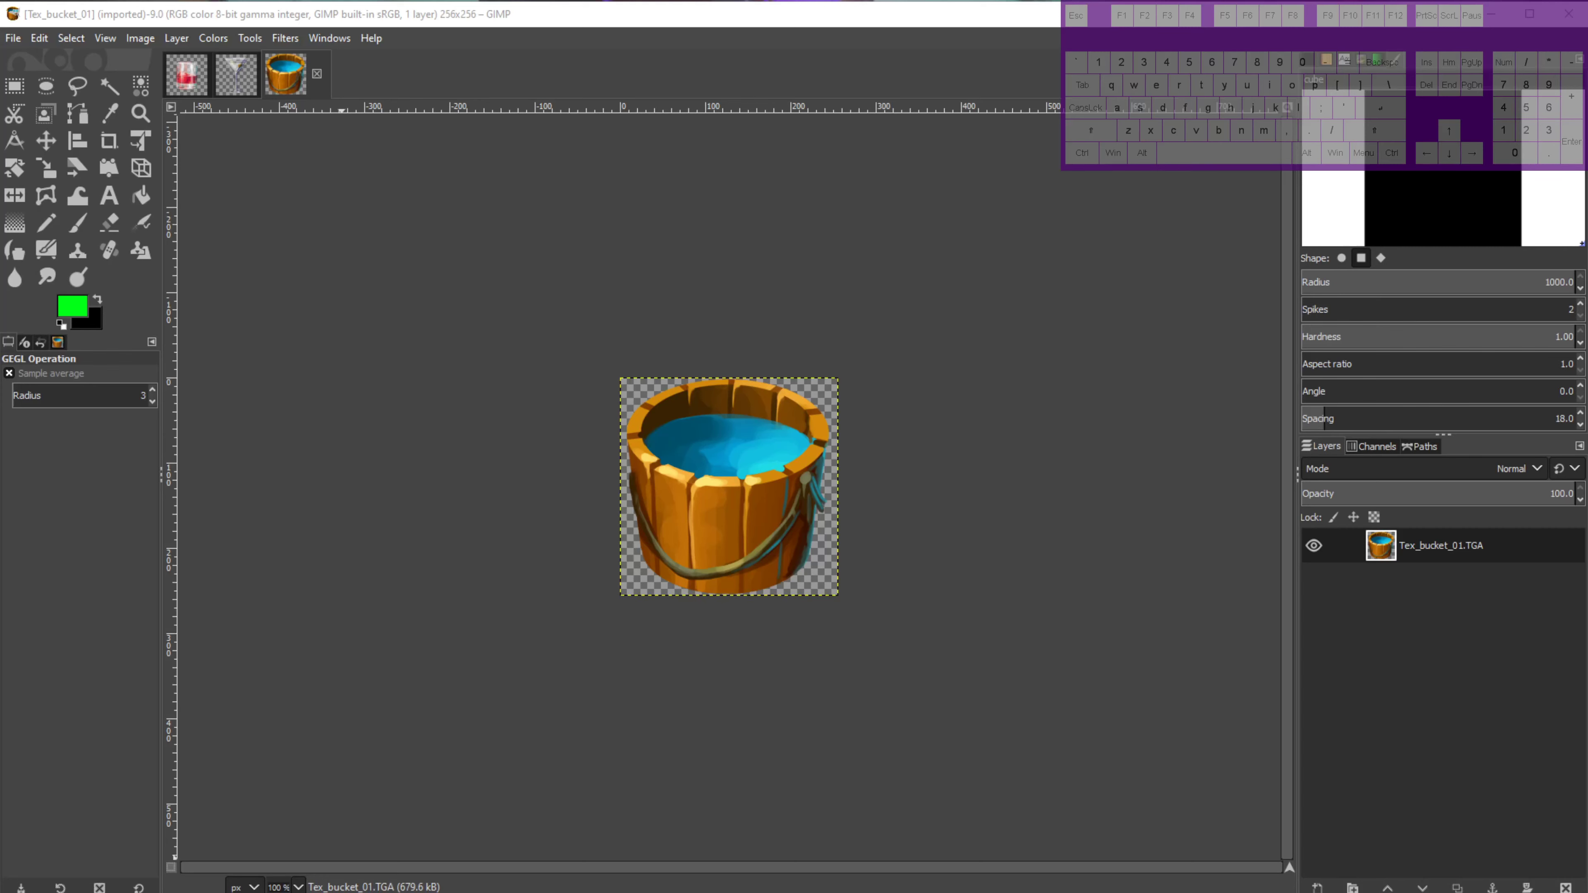
Open drink8_Colorize.tga from the drinks folder in File Explorer as a reference image in GIMP.
{"action": "left_click_drag", "start_coordinate": [794, 891], "coordinate": [626, 2]}
{"action": "left_click_drag", "start_coordinate": [1566, 2], "coordinate": [1047, 152]}
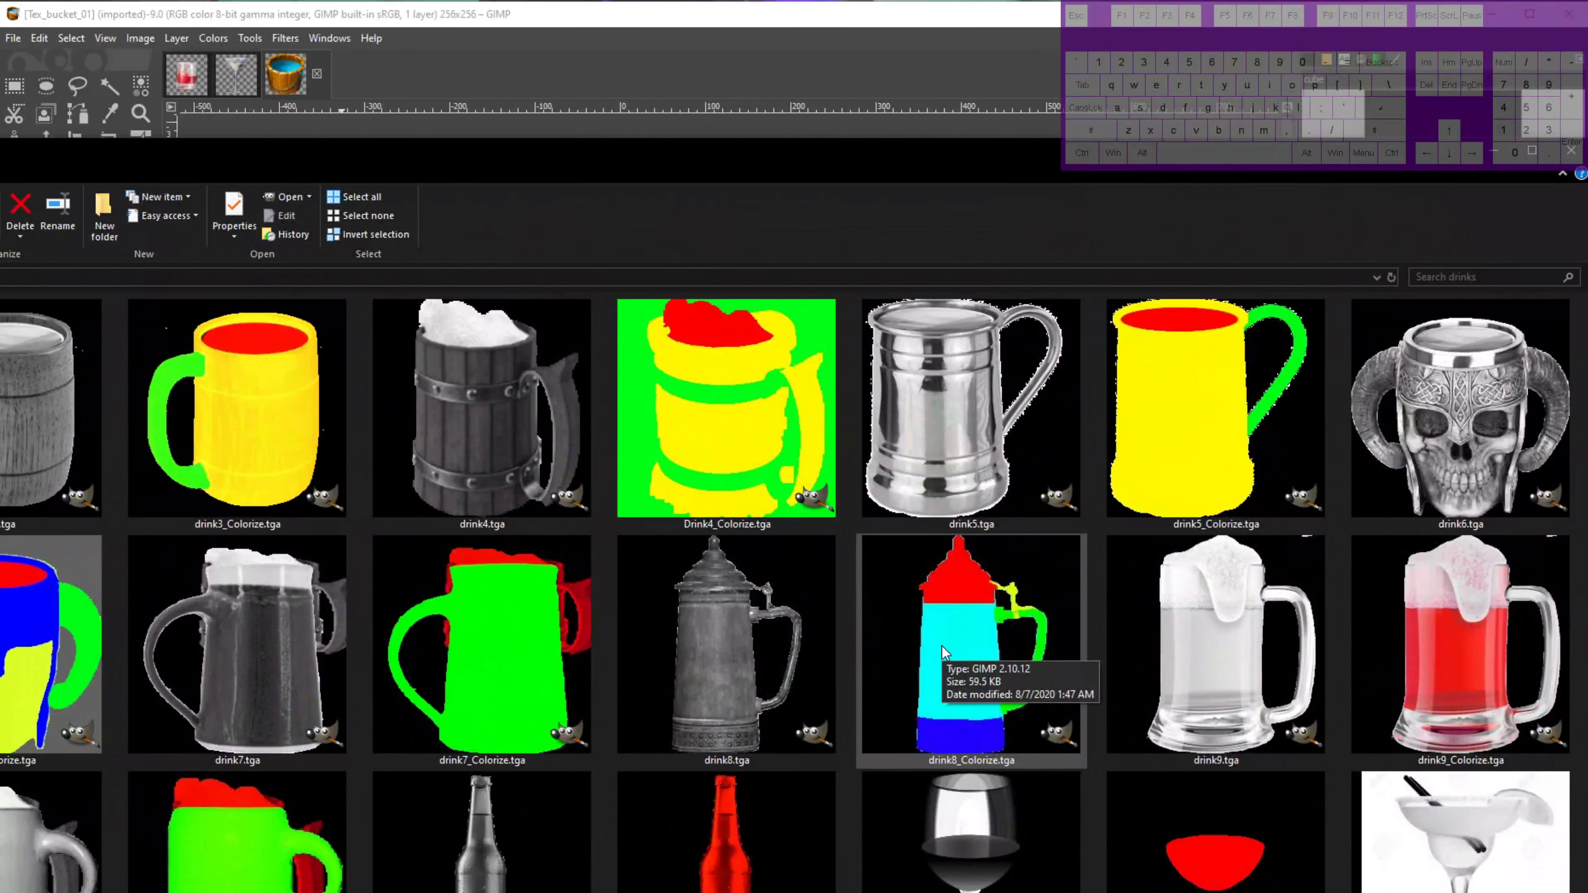
{"action": "double_click", "coordinate": [1005, 657]}
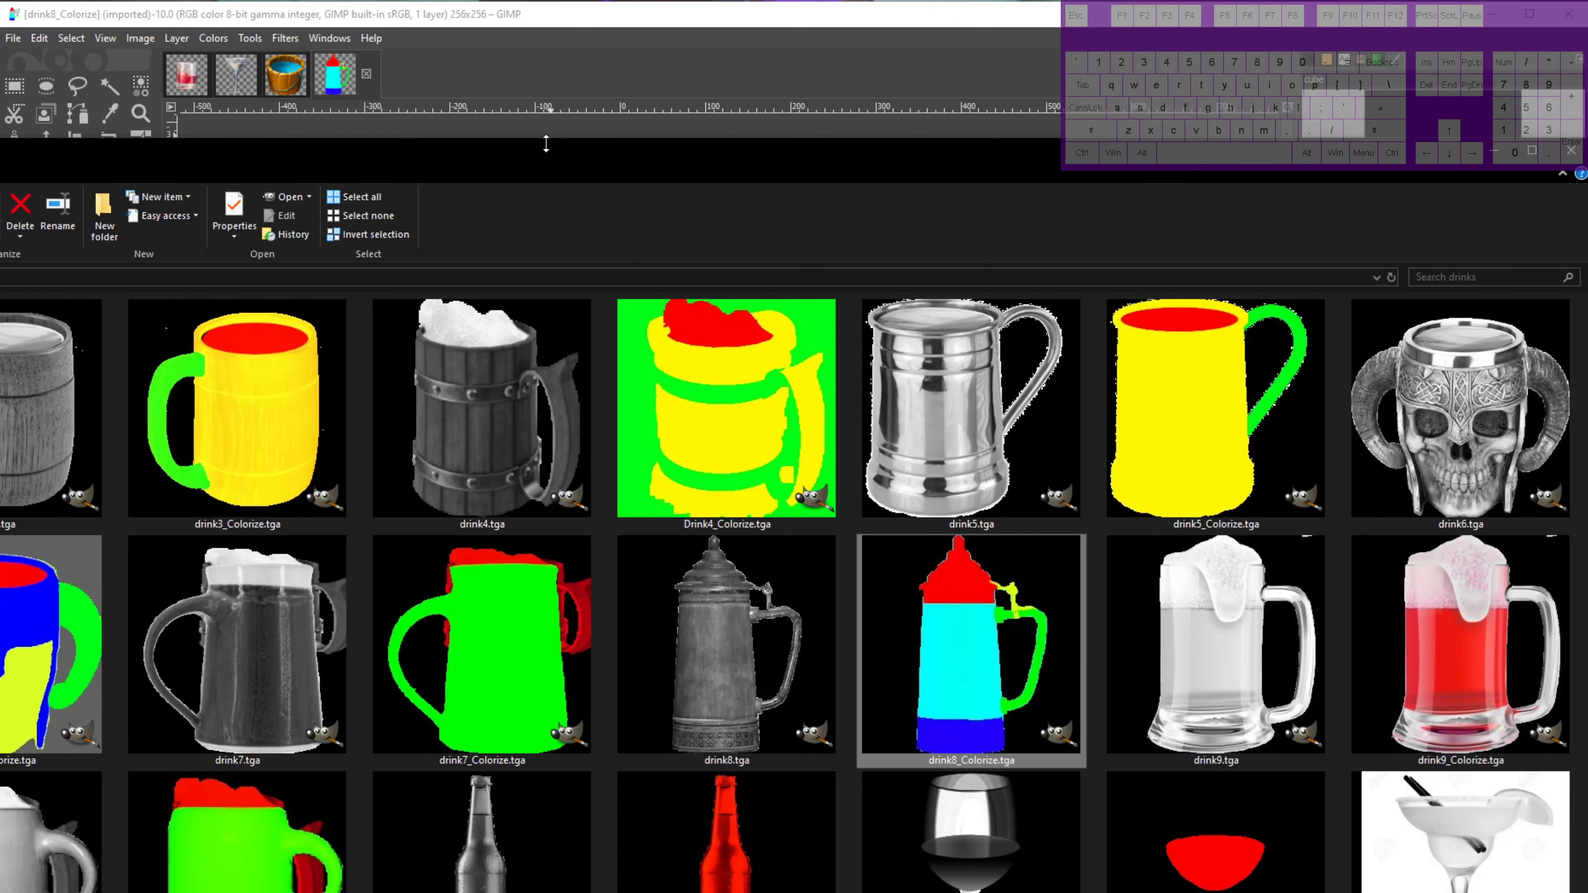
{"action": "left_click_drag", "start_coordinate": [537, 157], "coordinate": [955, 892]}
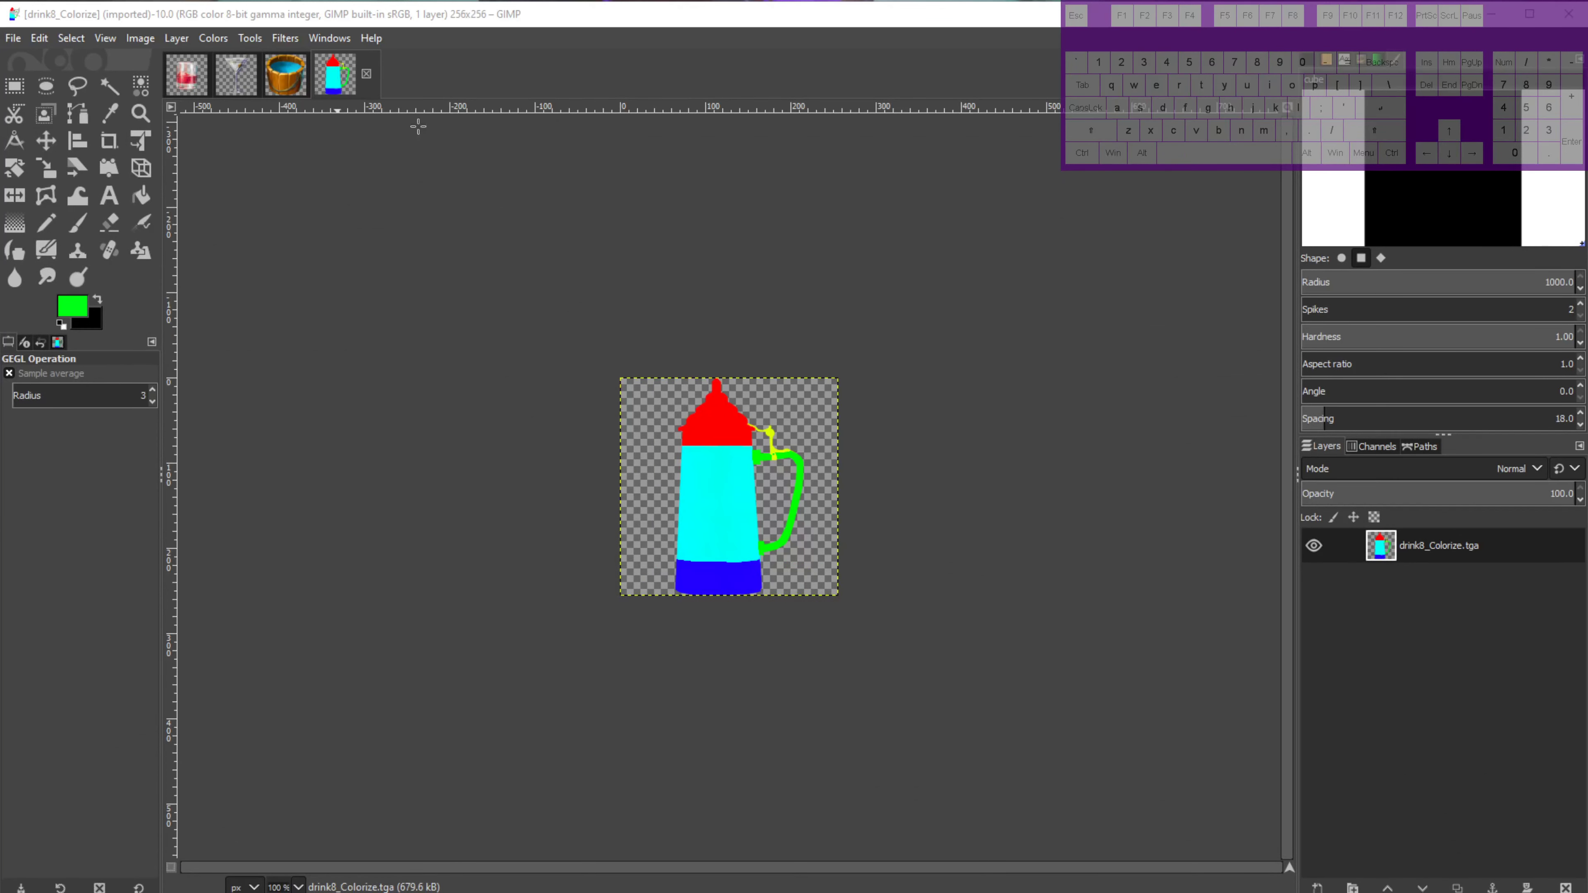
{"action": "left_click", "coordinate": [643, 26]}
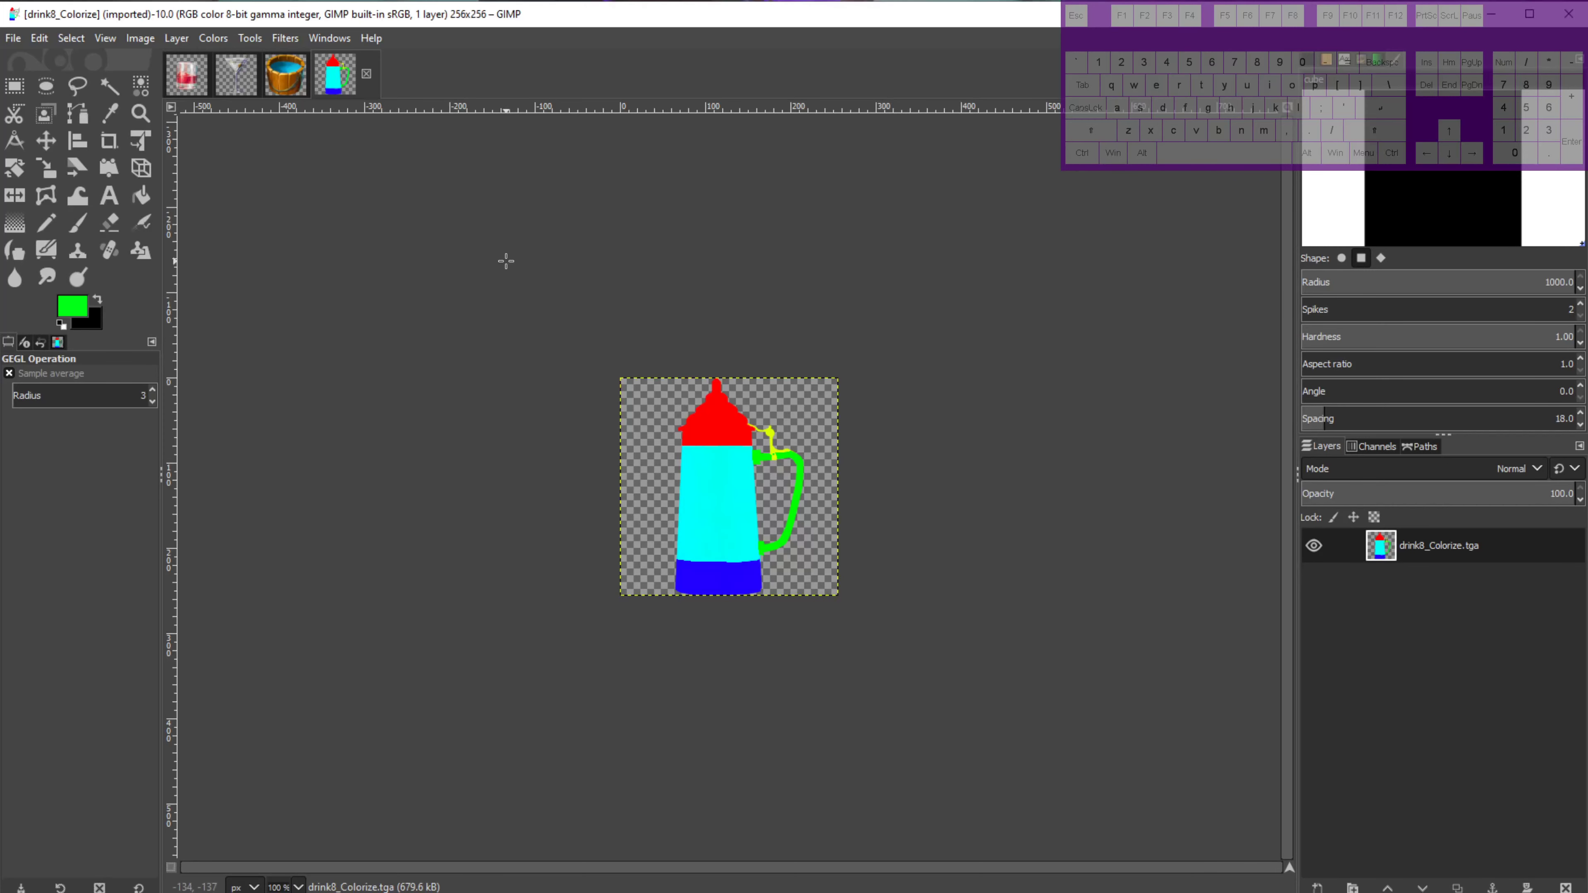
Examine the flat colour regions of the drink8_Colorize mug at 300% and close that image.
{"action": "key", "text": "plus"}
{"action": "key", "text": "plus"}
{"action": "key", "text": "plus"}
{"action": "mouse_move", "coordinate": [504, 301]}
{"action": "left_mouse_down"}
{"action": "mouse_move", "coordinate": [533, 336]}
{"action": "mouse_move", "coordinate": [506, 296]}
{"action": "left_mouse_up"}
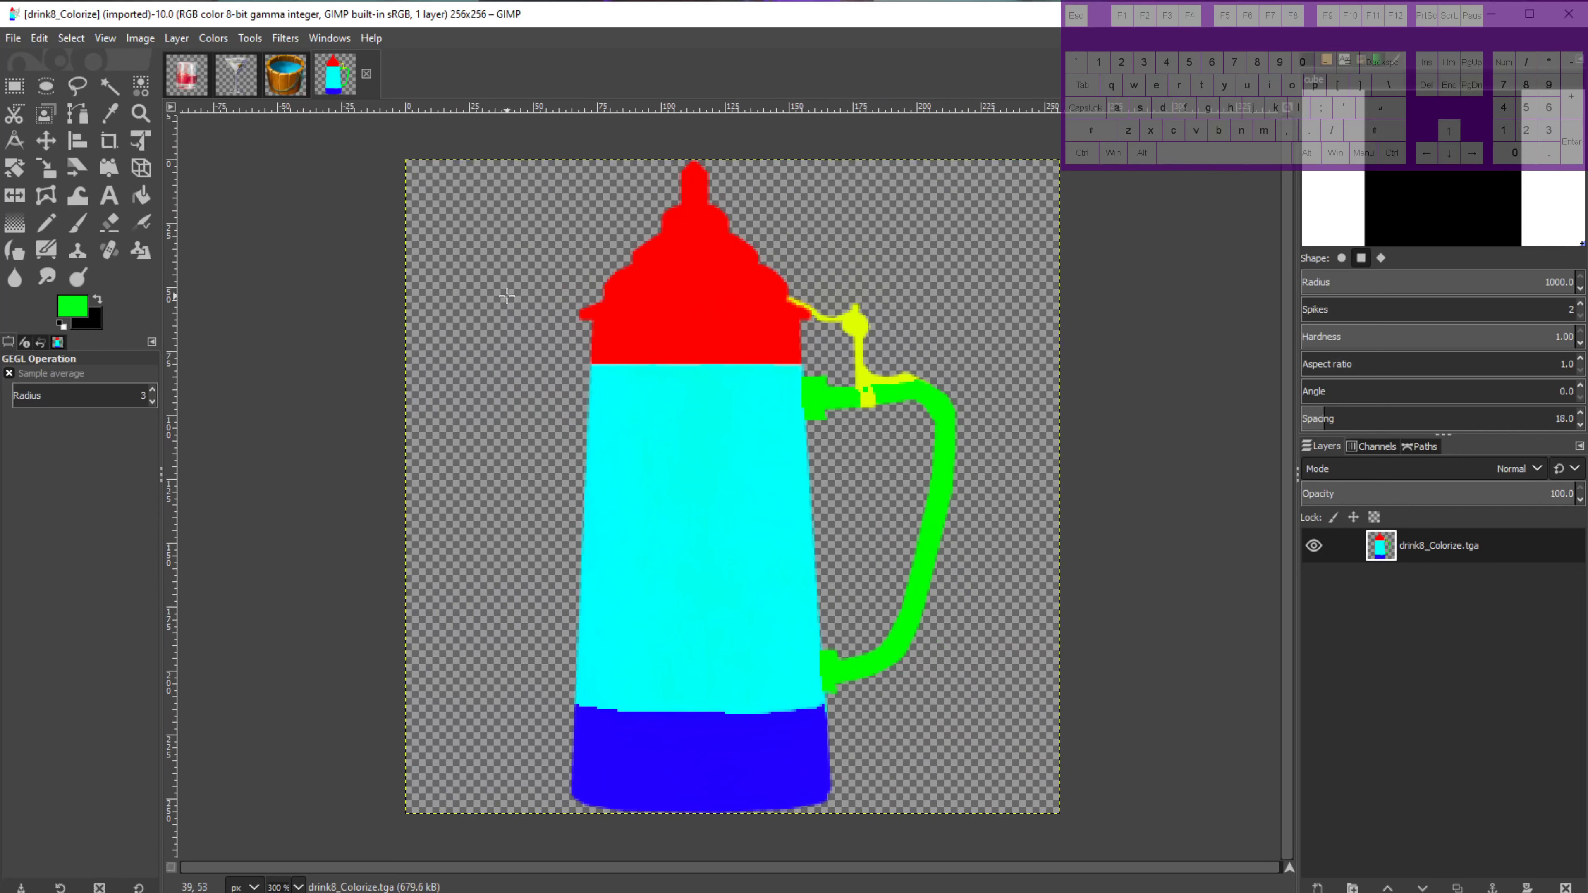
{"action": "left_click_drag", "start_coordinate": [733, 534], "coordinate": [687, 545]}
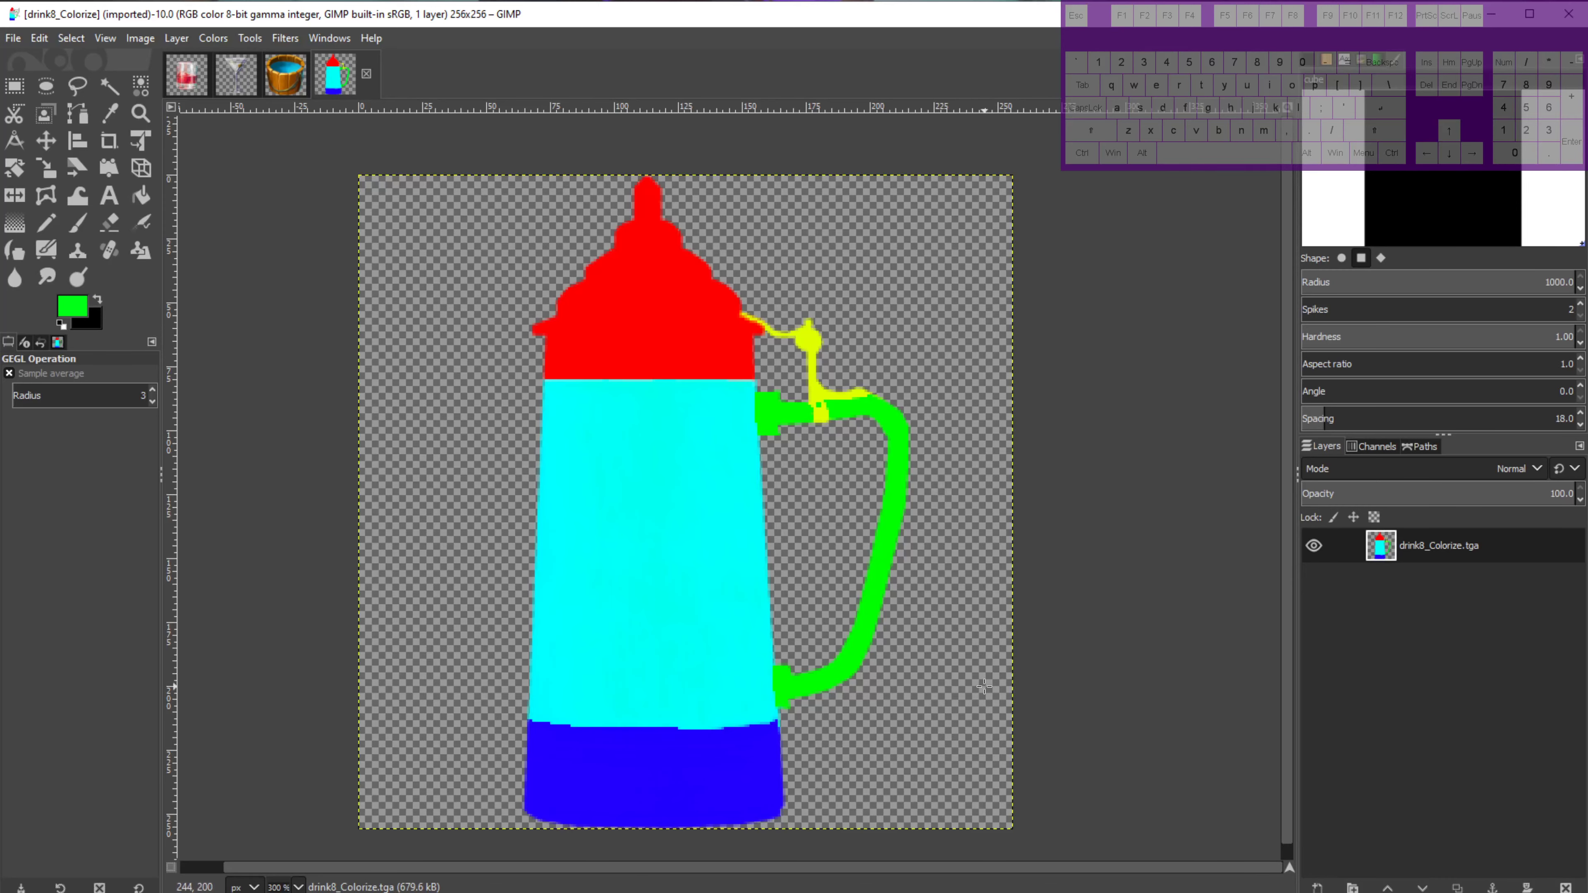
{"action": "left_click_drag", "start_coordinate": [877, 581], "coordinate": [955, 592]}
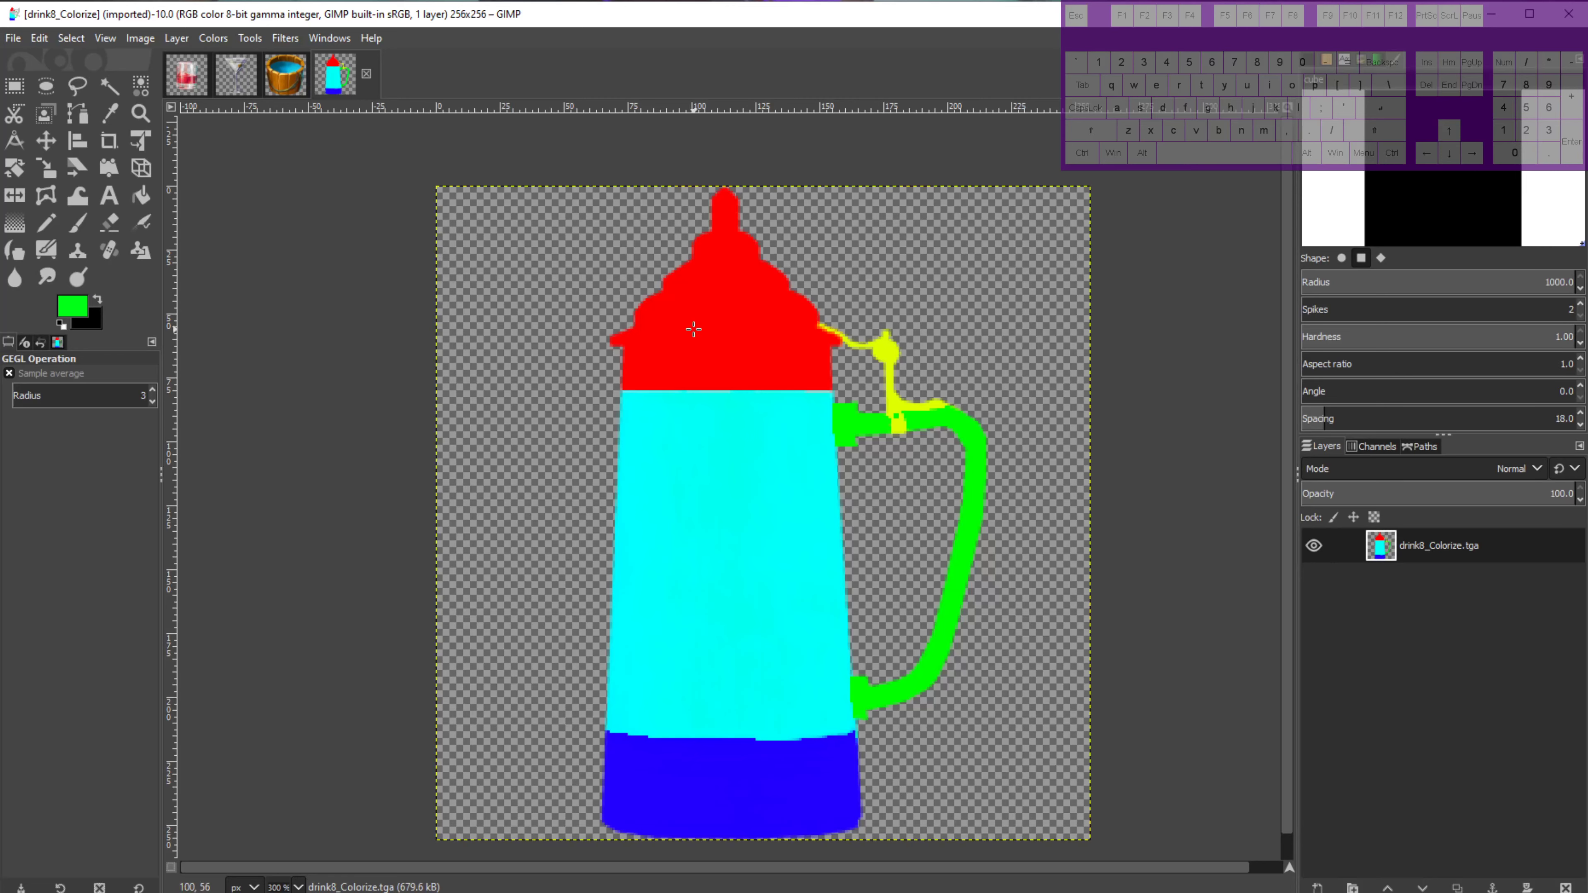
{"action": "left_click_drag", "start_coordinate": [838, 634], "coordinate": [791, 626]}
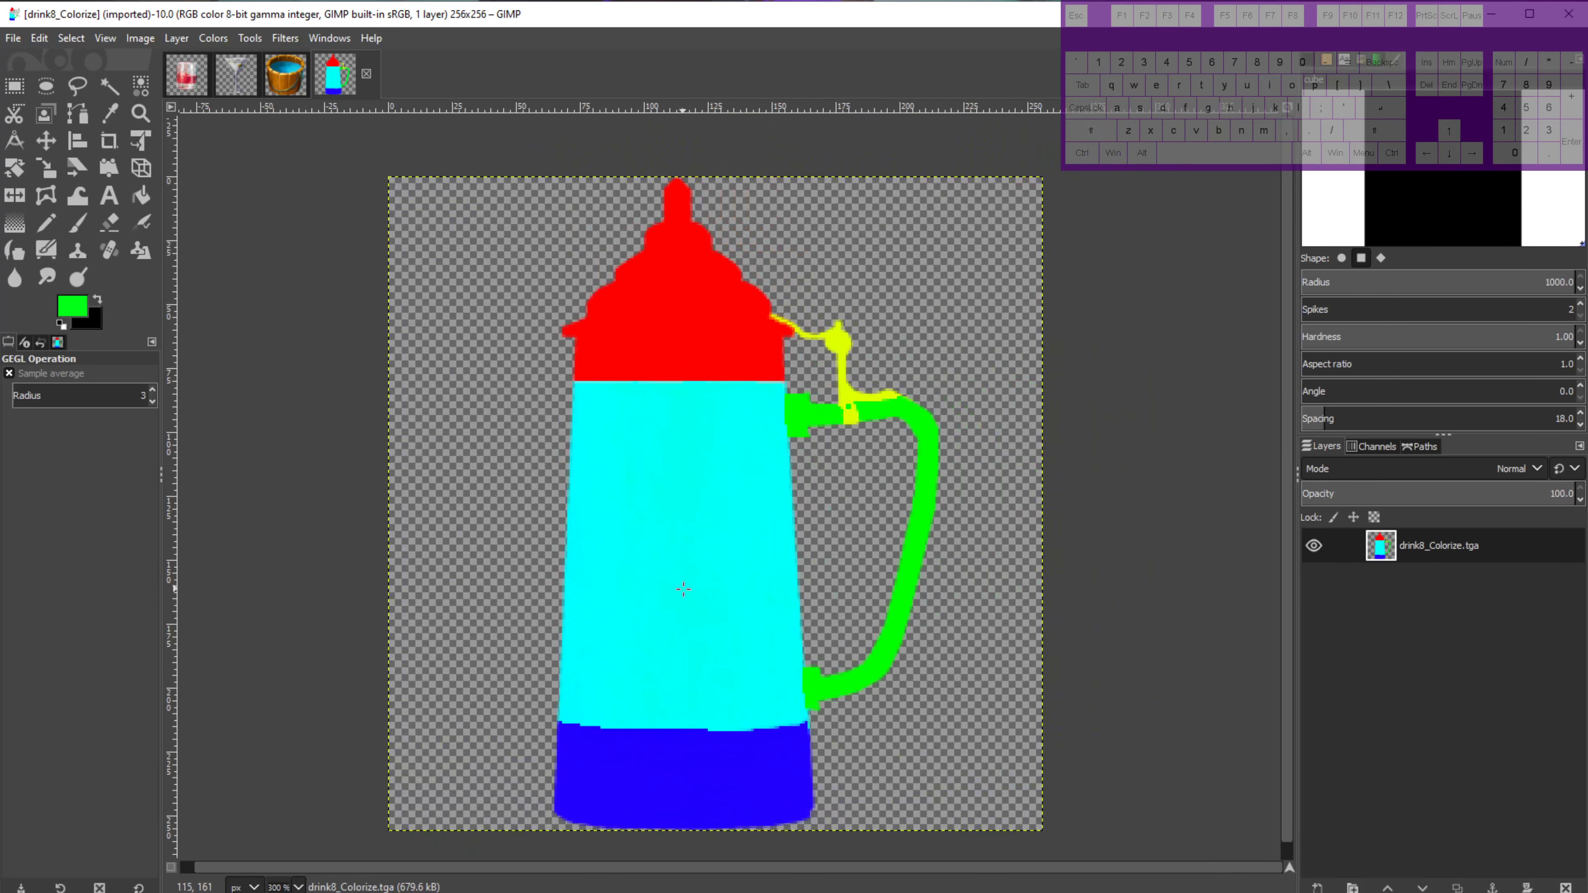
{"action": "left_click", "coordinate": [187, 74]}
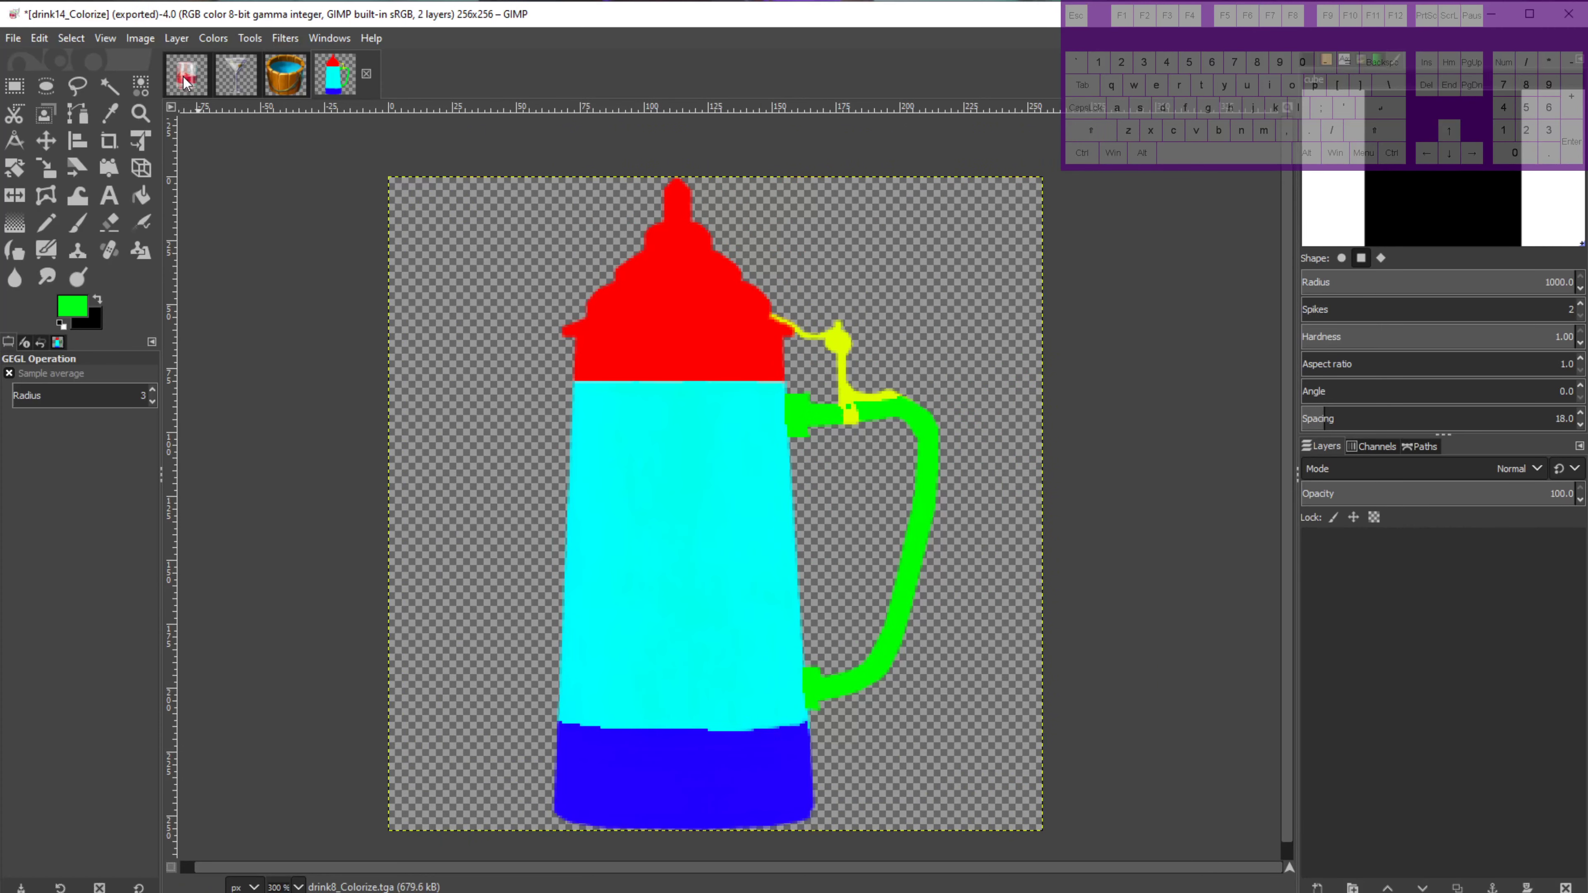
{"action": "left_click", "coordinate": [354, 75]}
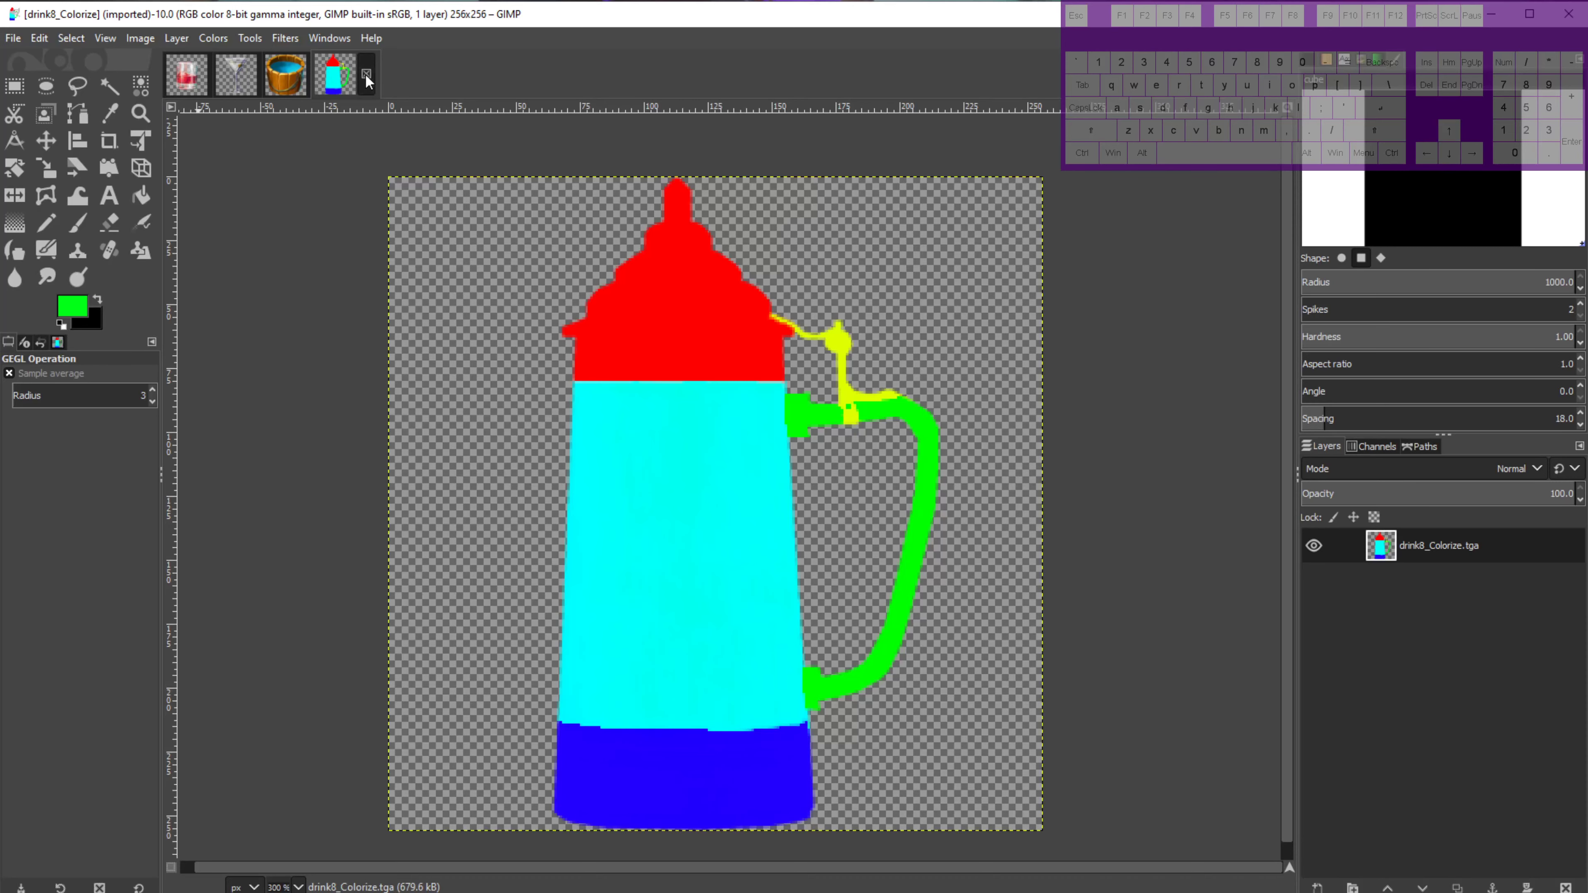
{"action": "left_click", "coordinate": [367, 74]}
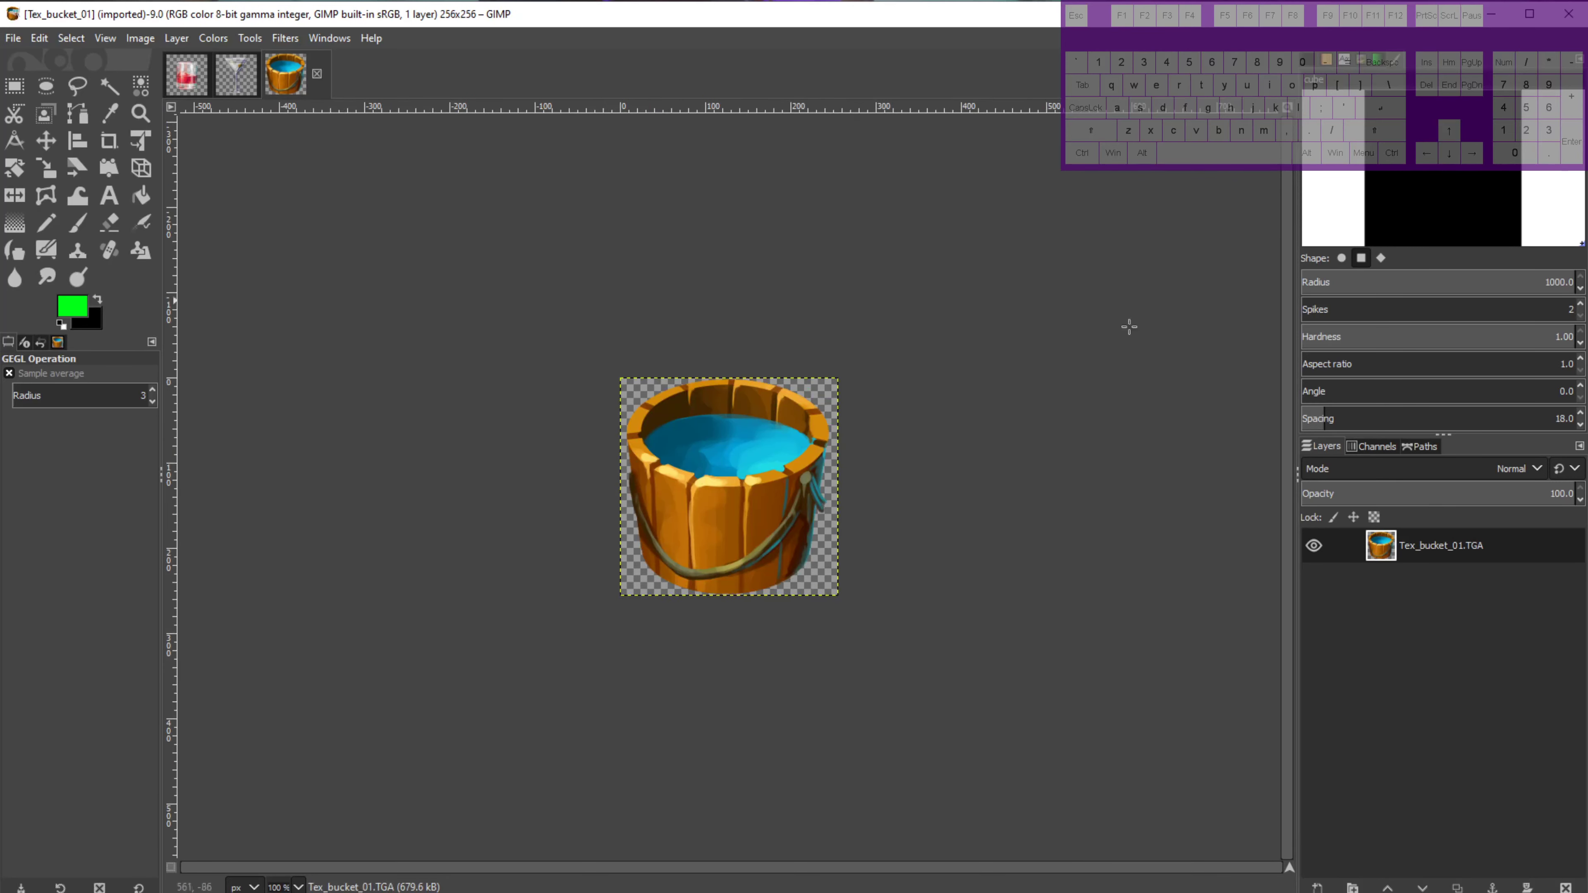
Duplicate the Tex_bucket_01.TGA layer of the water bucket image.
{"action": "key", "text": "KP_Add"}
{"action": "key", "text": "KP_Add"}
{"action": "key", "text": "KP_Add"}
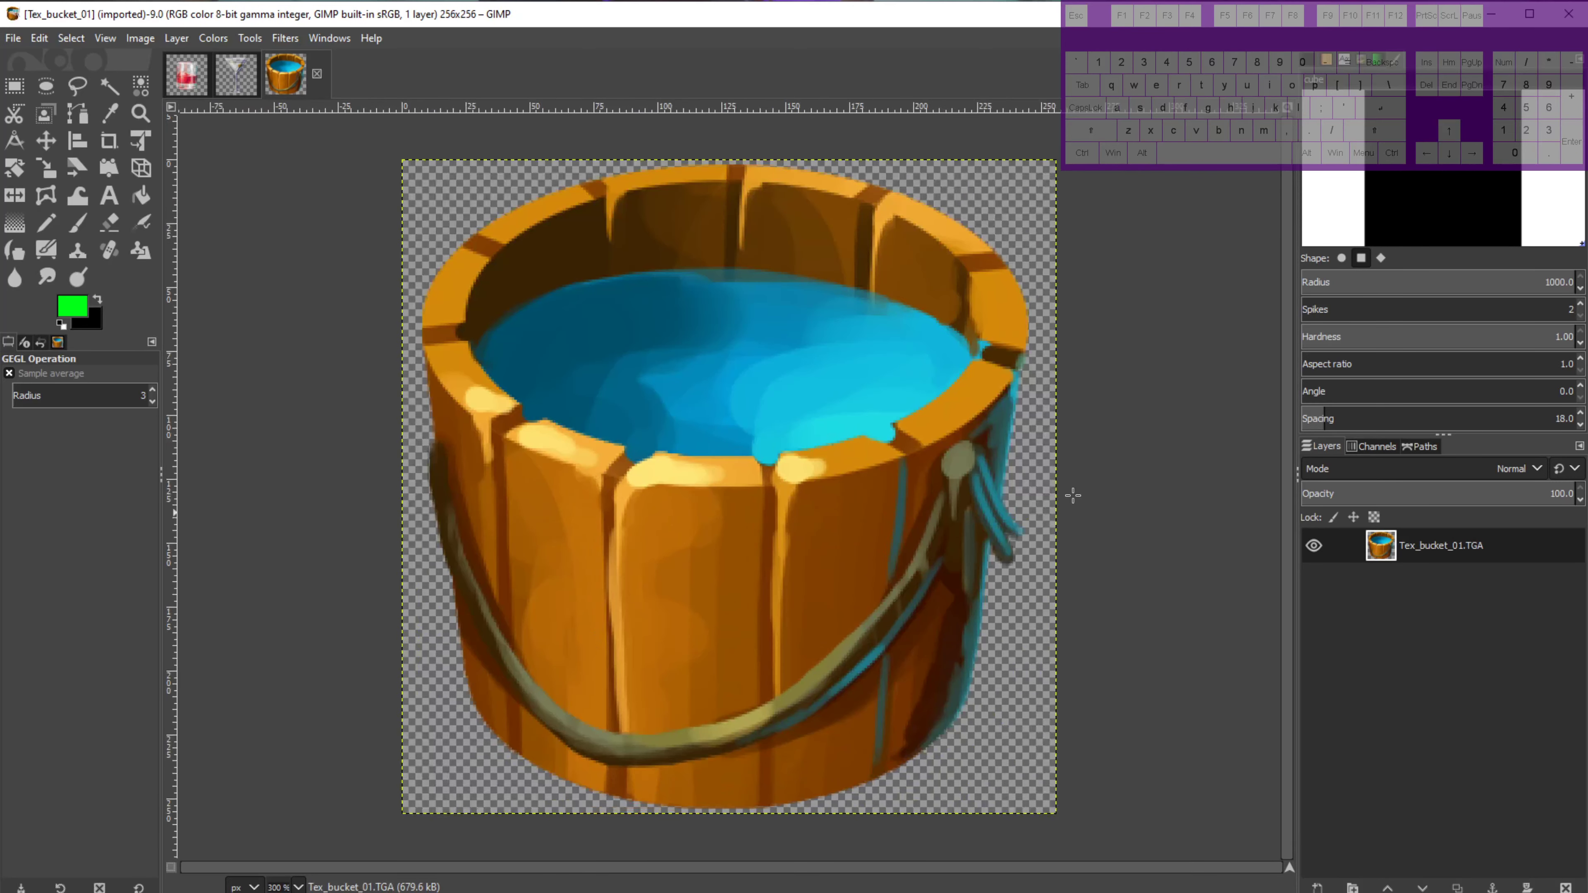
{"action": "right_click", "coordinate": [1469, 544]}
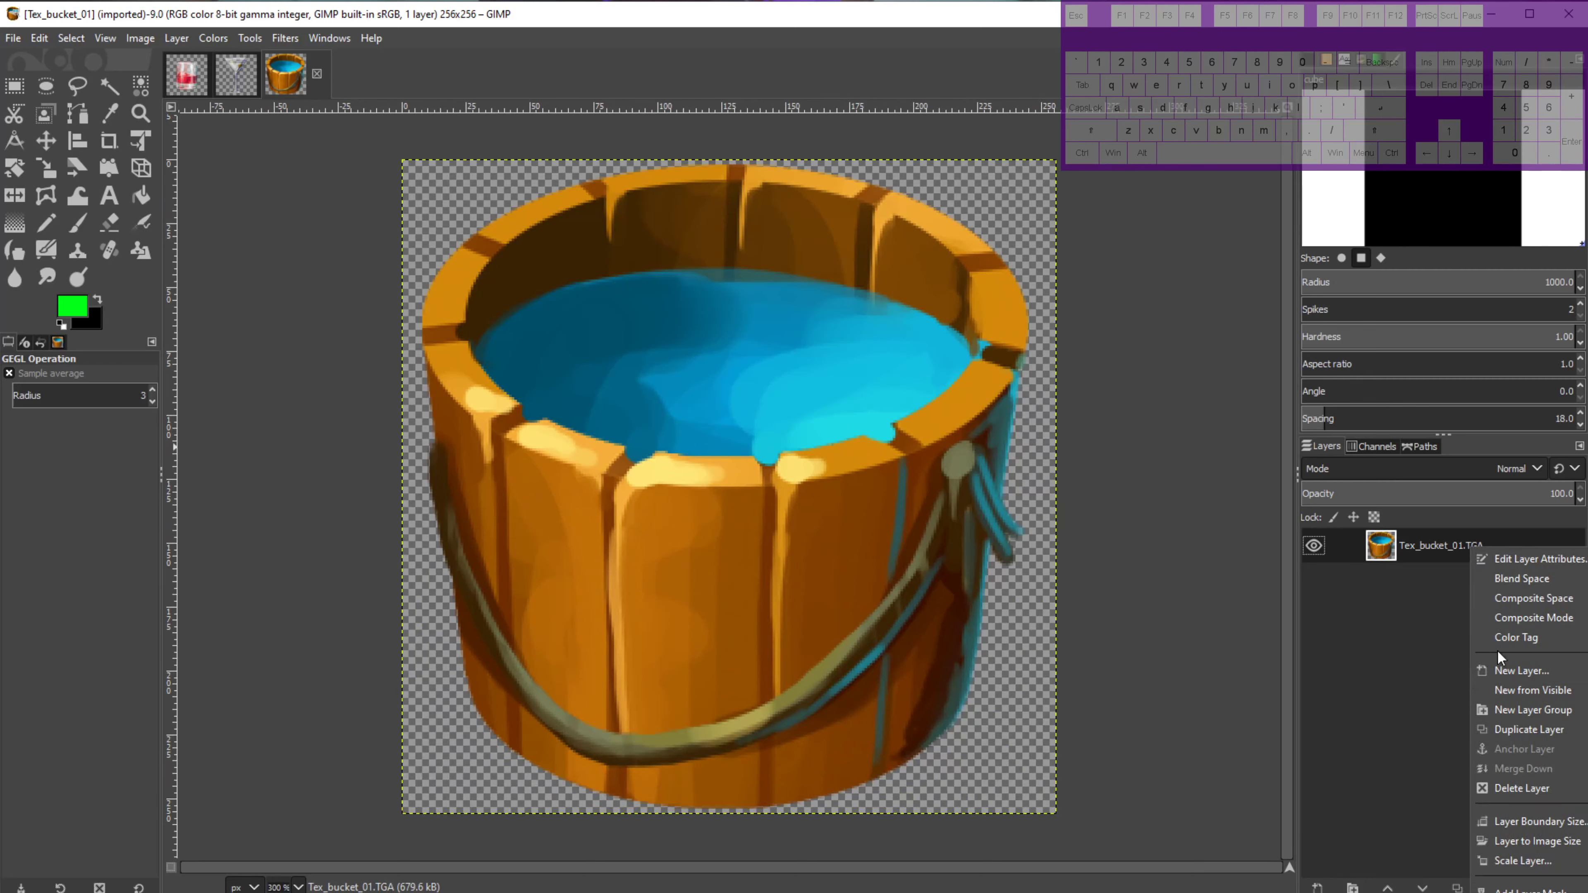
{"action": "left_click", "coordinate": [1542, 735]}
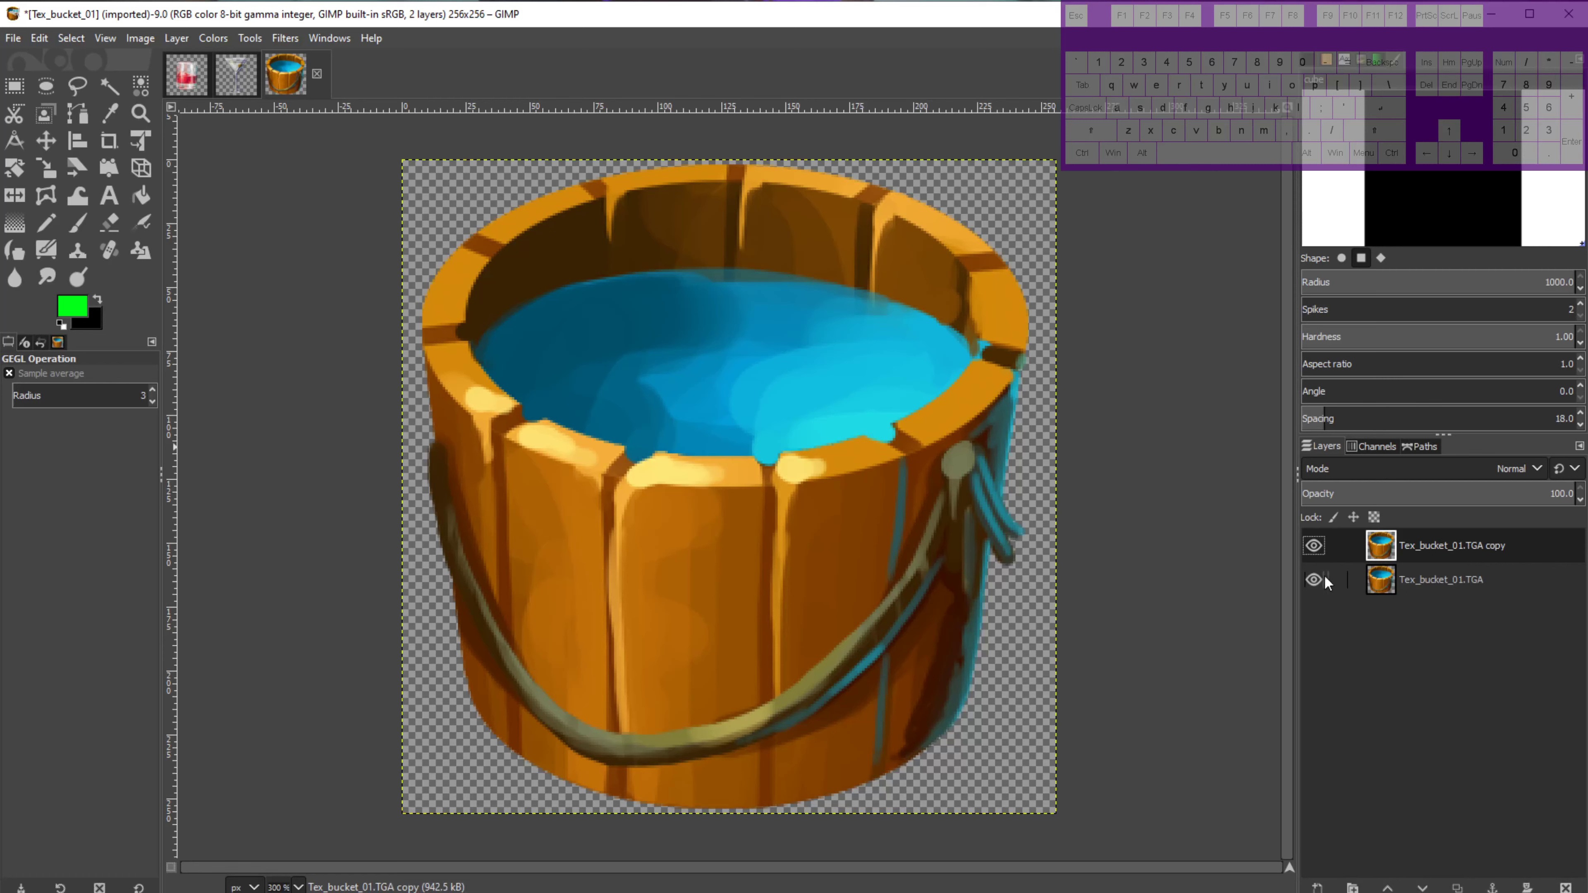
Hide the original Tex_bucket_01.TGA layer, leaving only its copy shown.
{"action": "right_click", "coordinate": [1430, 555]}
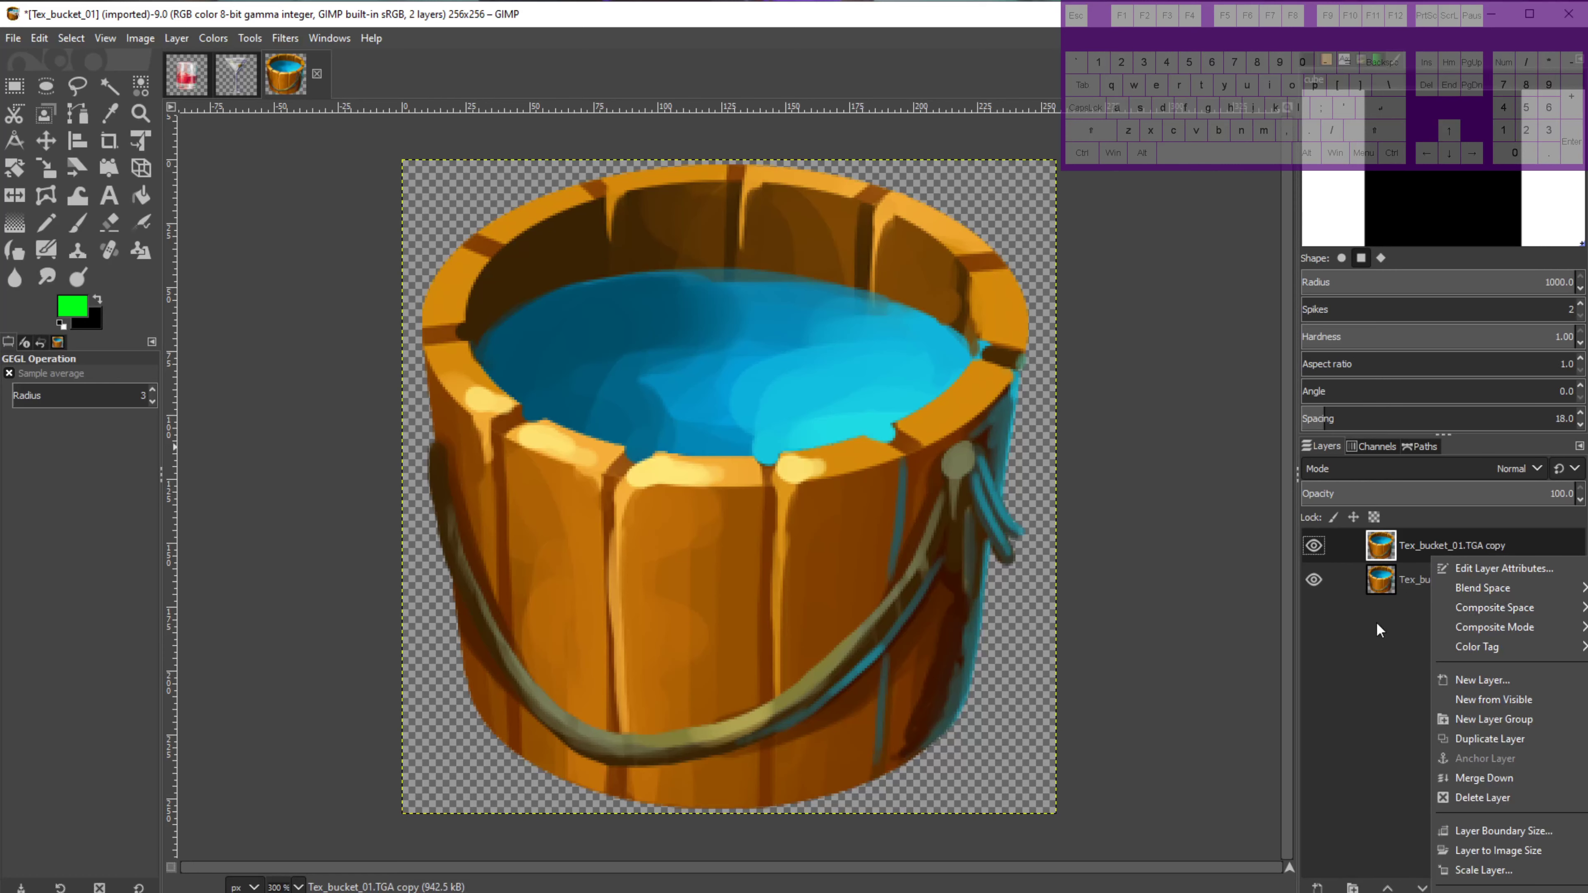
{"action": "left_click", "coordinate": [1372, 633]}
{"action": "left_click", "coordinate": [1314, 546]}
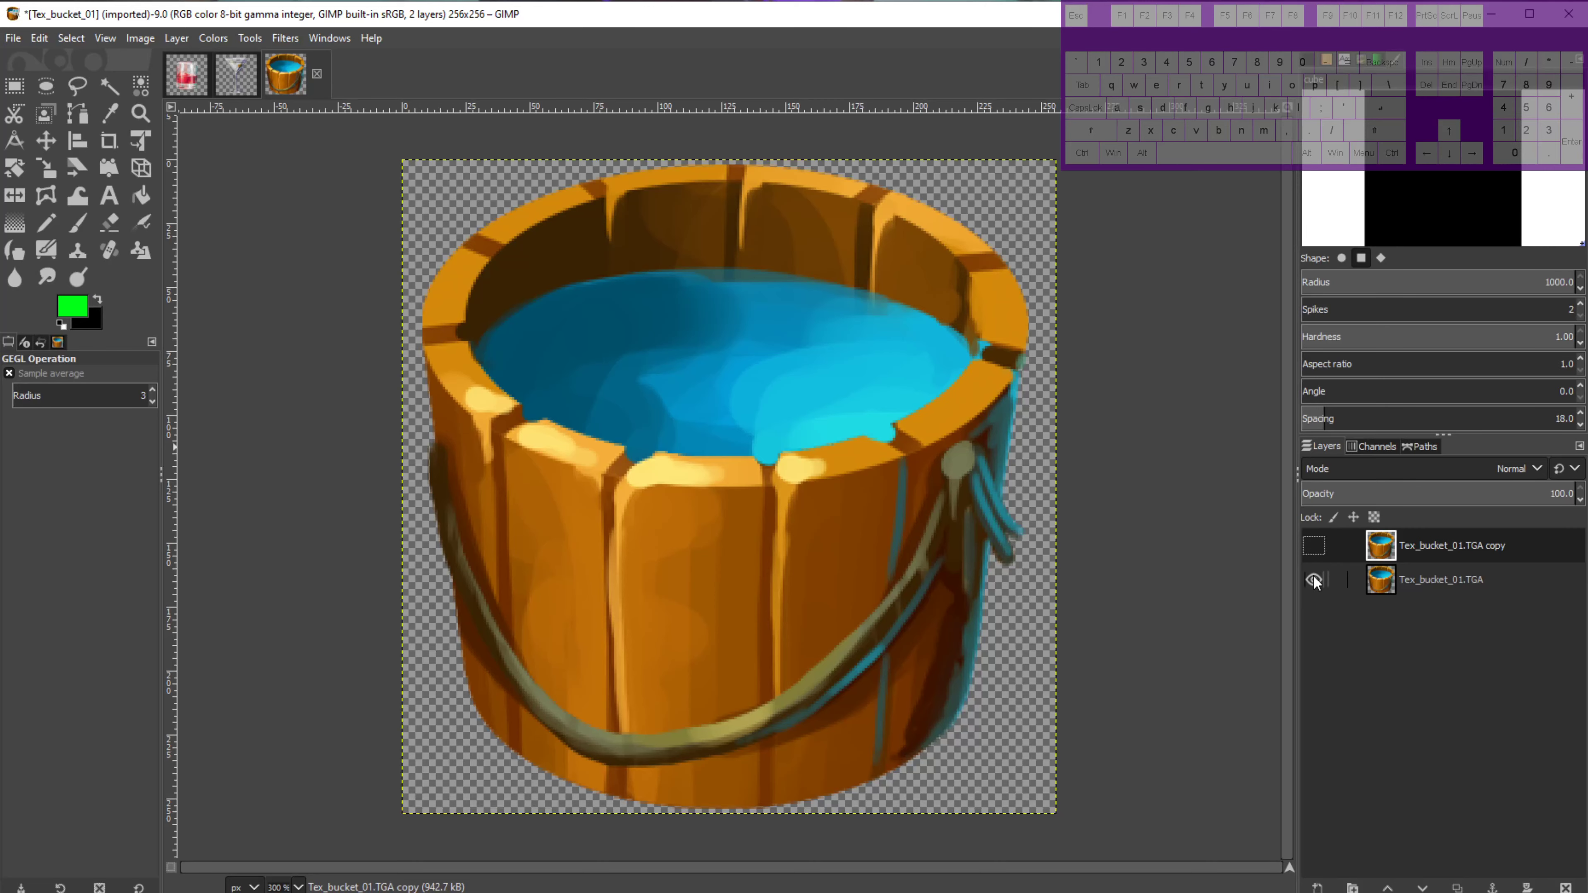
{"action": "left_click", "coordinate": [1314, 580]}
{"action": "left_click", "coordinate": [1314, 546]}
Turn the Tex_bucket_01.TGA copy layer grayscale with Hue-Saturation by setting the saturation to -100.
{"action": "left_click", "coordinate": [206, 40]}
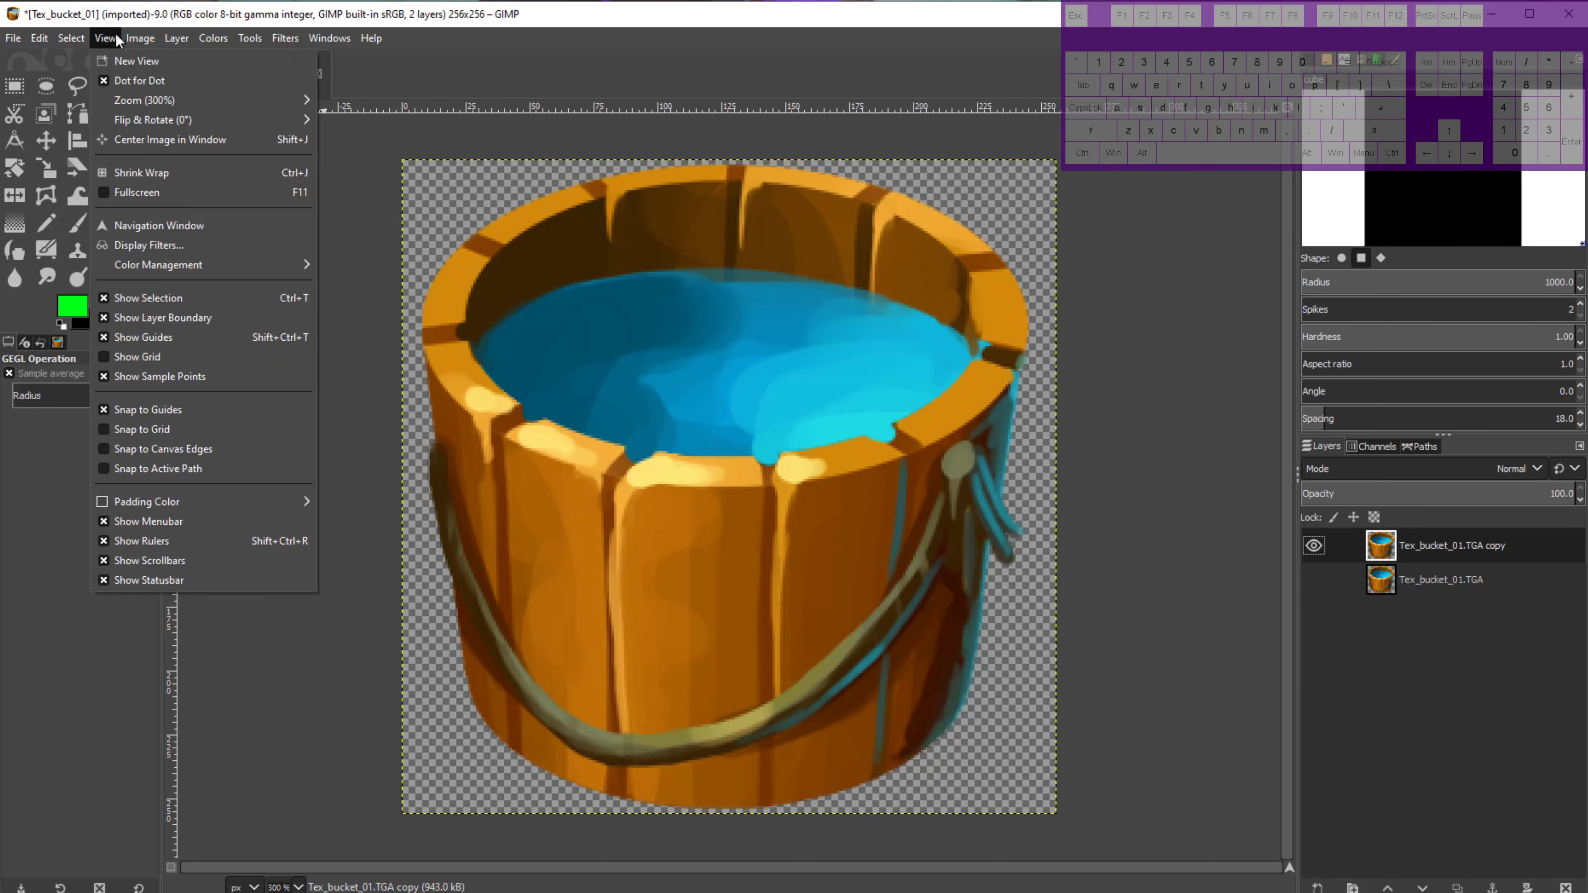
{"action": "mouse_move", "coordinate": [148, 35]}
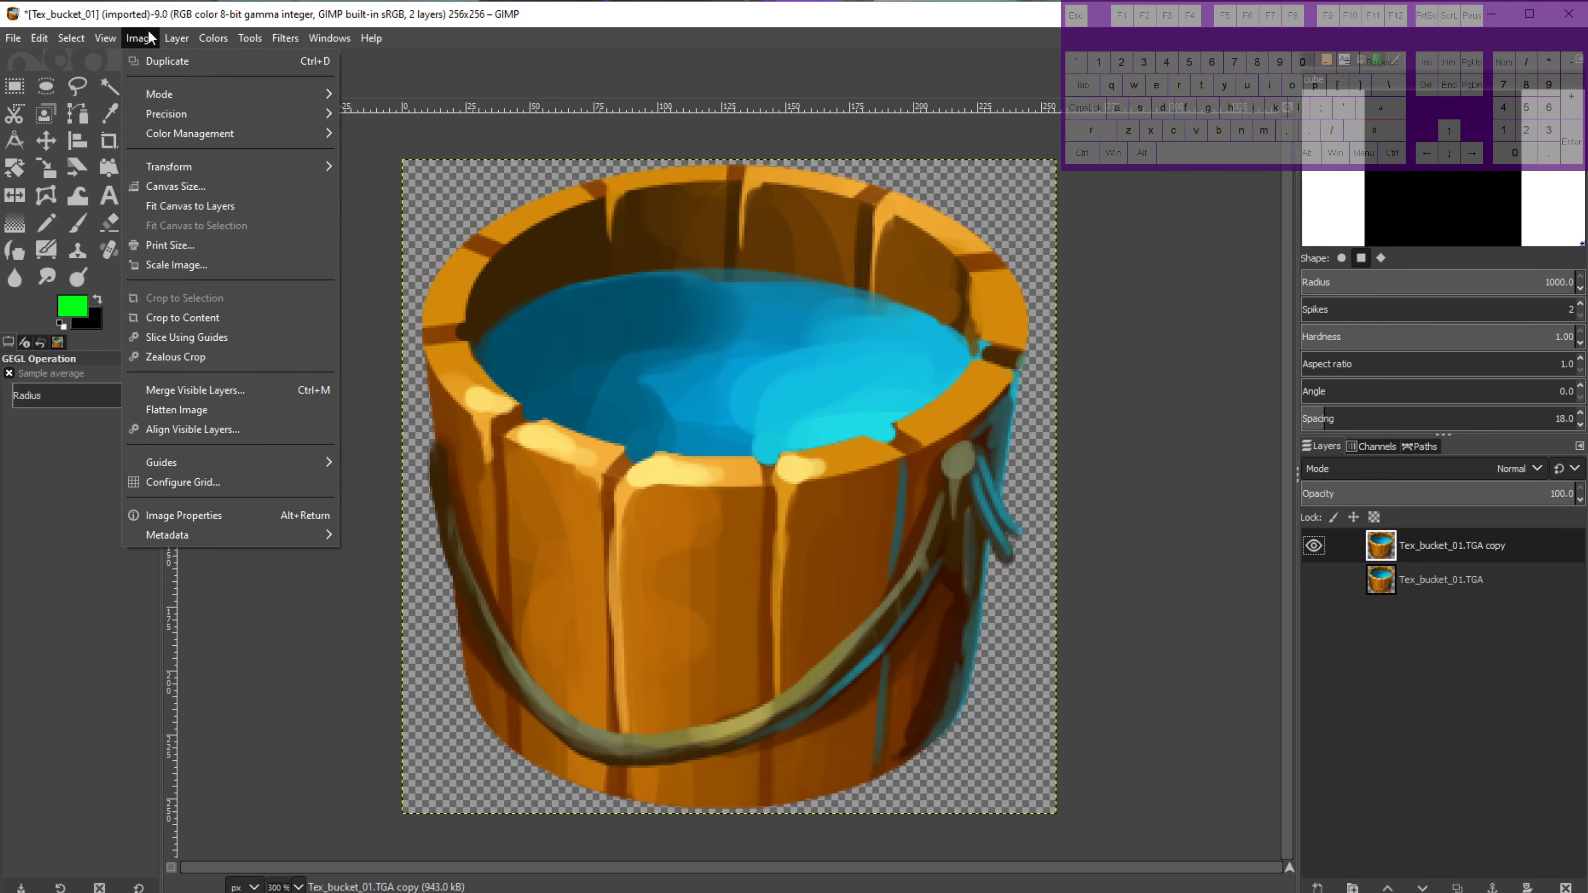
{"action": "mouse_move", "coordinate": [210, 34]}
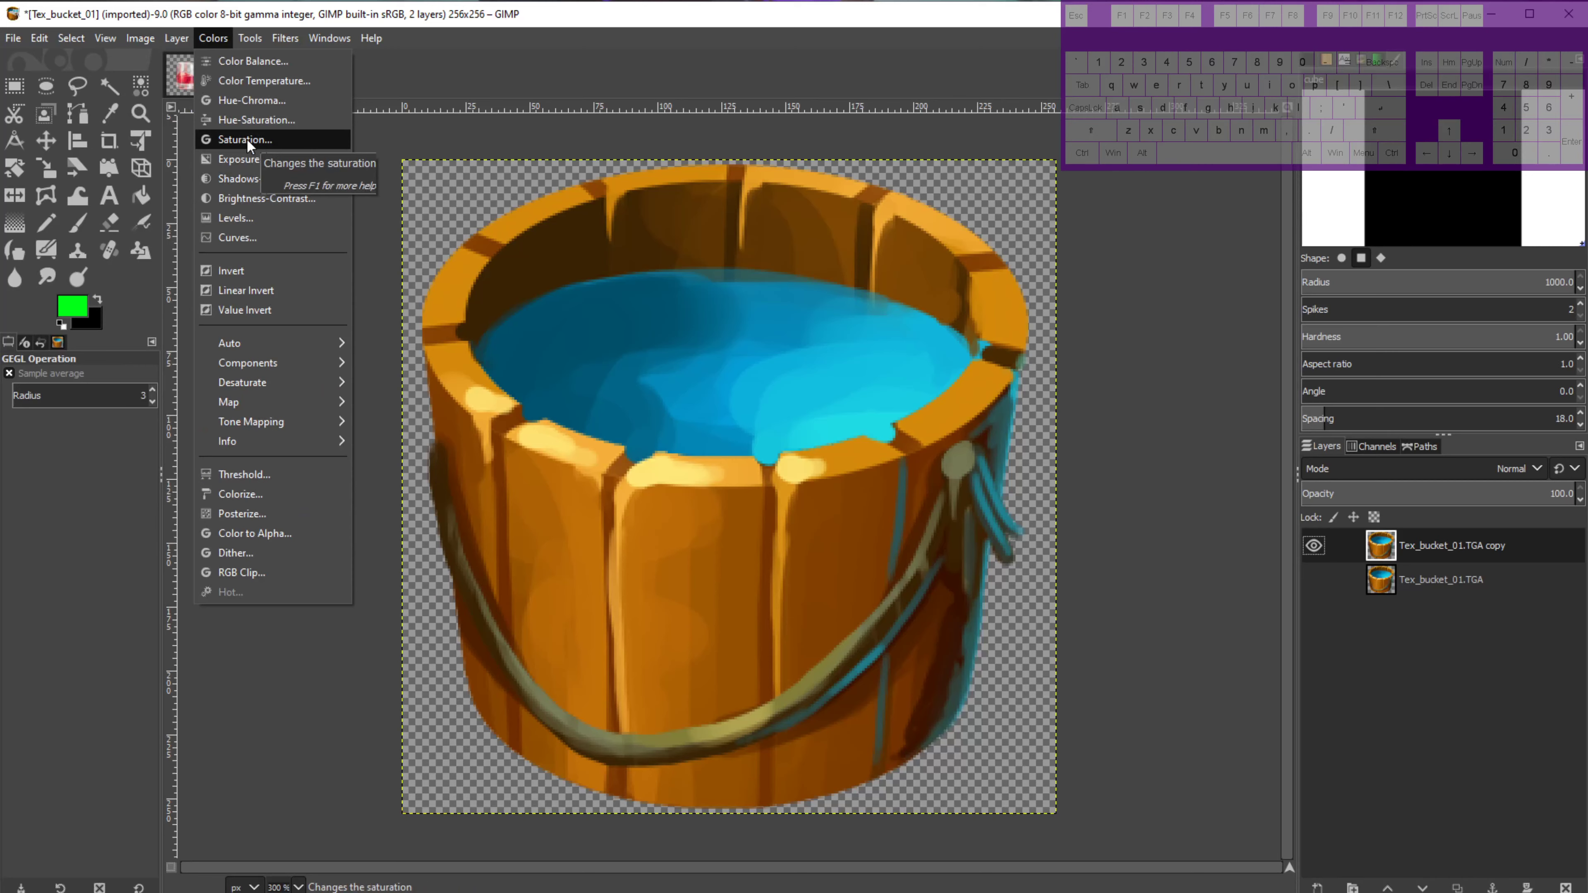
{"action": "left_click", "coordinate": [249, 120]}
{"action": "left_click_drag", "start_coordinate": [171, 669], "coordinate": [3, 698]}
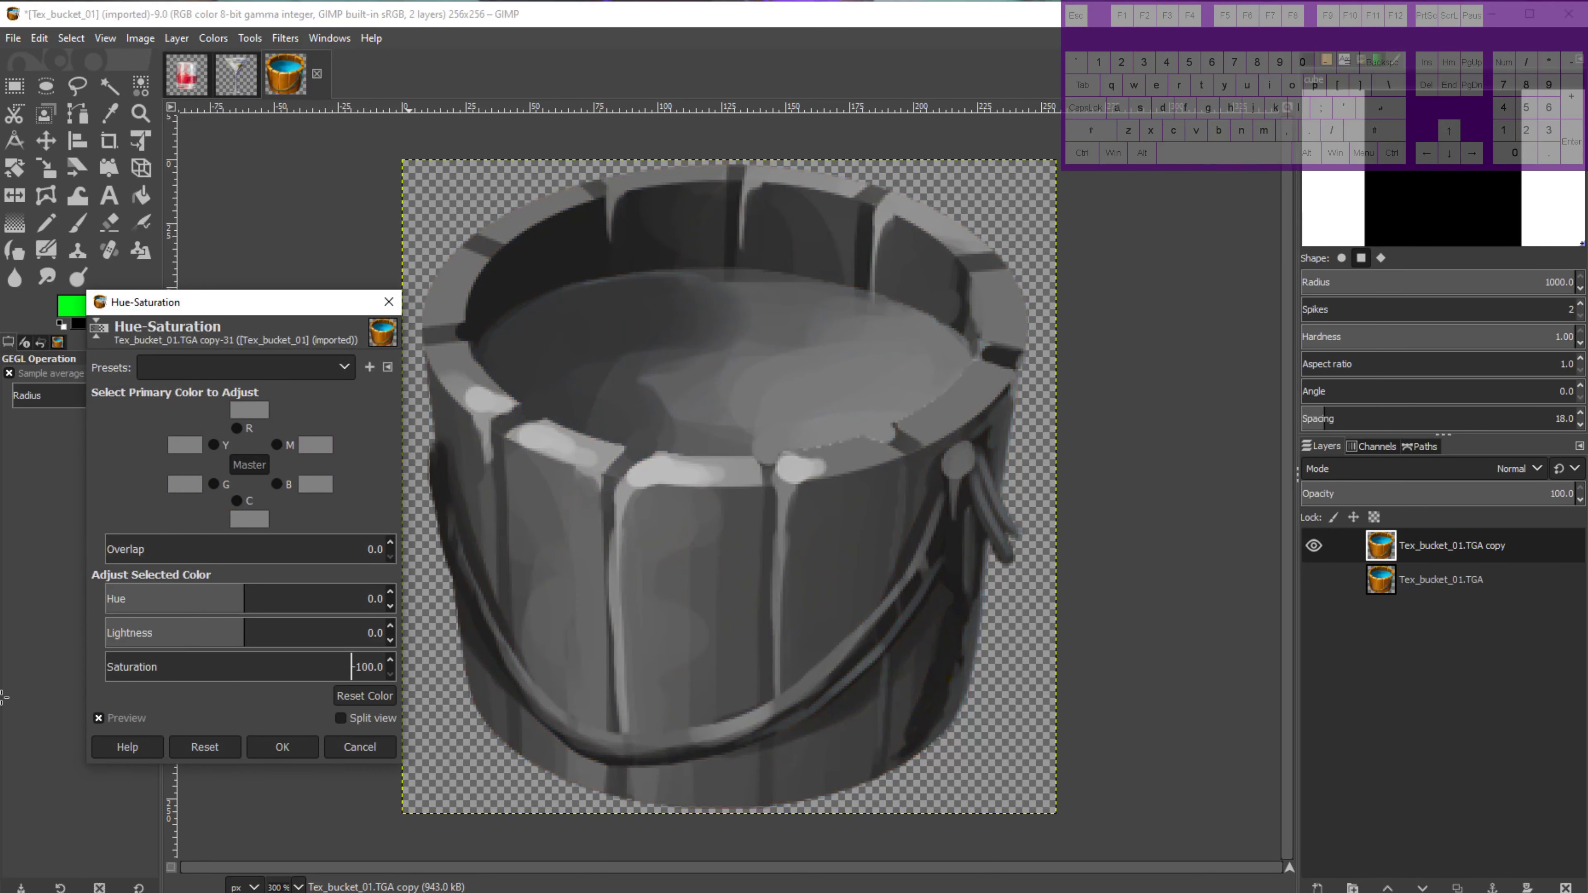
{"action": "left_click", "coordinate": [282, 747]}
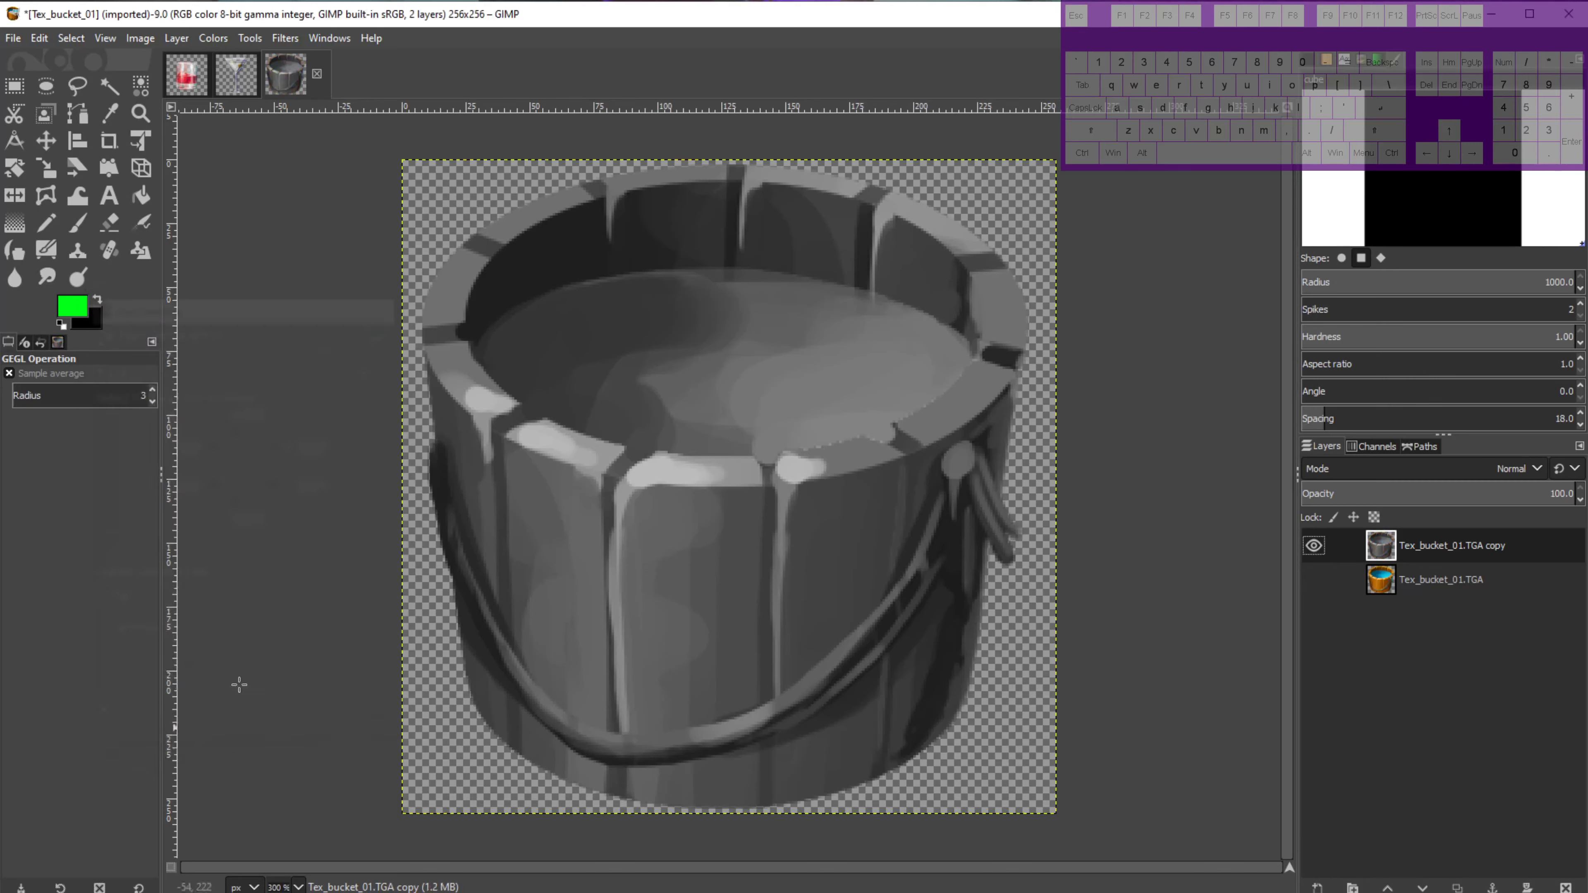
Export the grayscale bucket image as drink15.tga into the drinks folder.
{"action": "left_click", "coordinate": [13, 39]}
{"action": "left_click", "coordinate": [96, 301]}
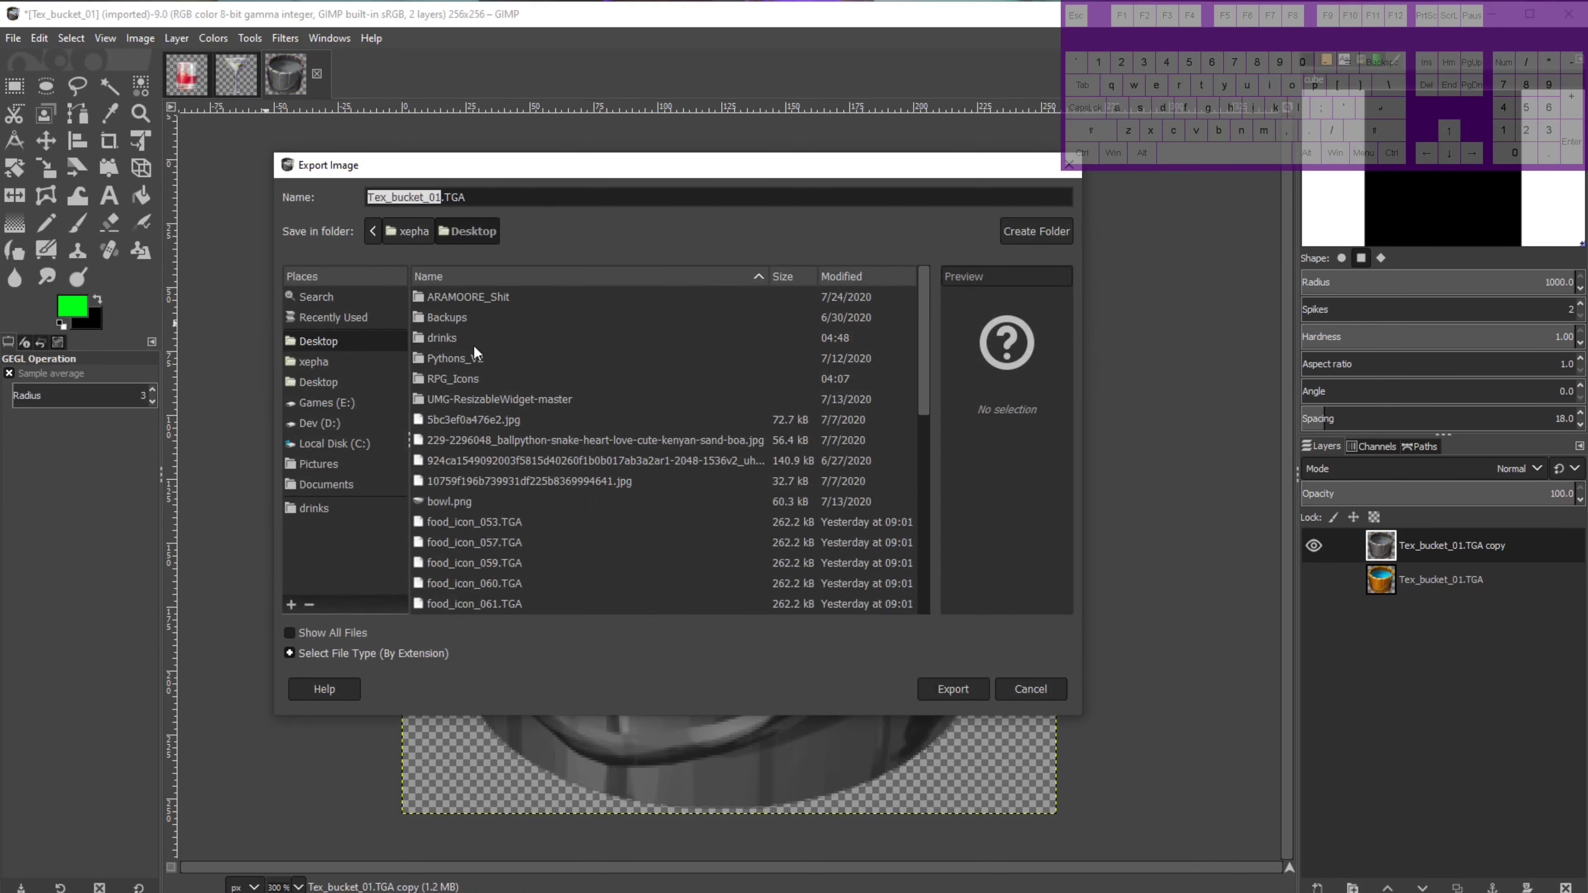
{"action": "left_click", "coordinate": [291, 508]}
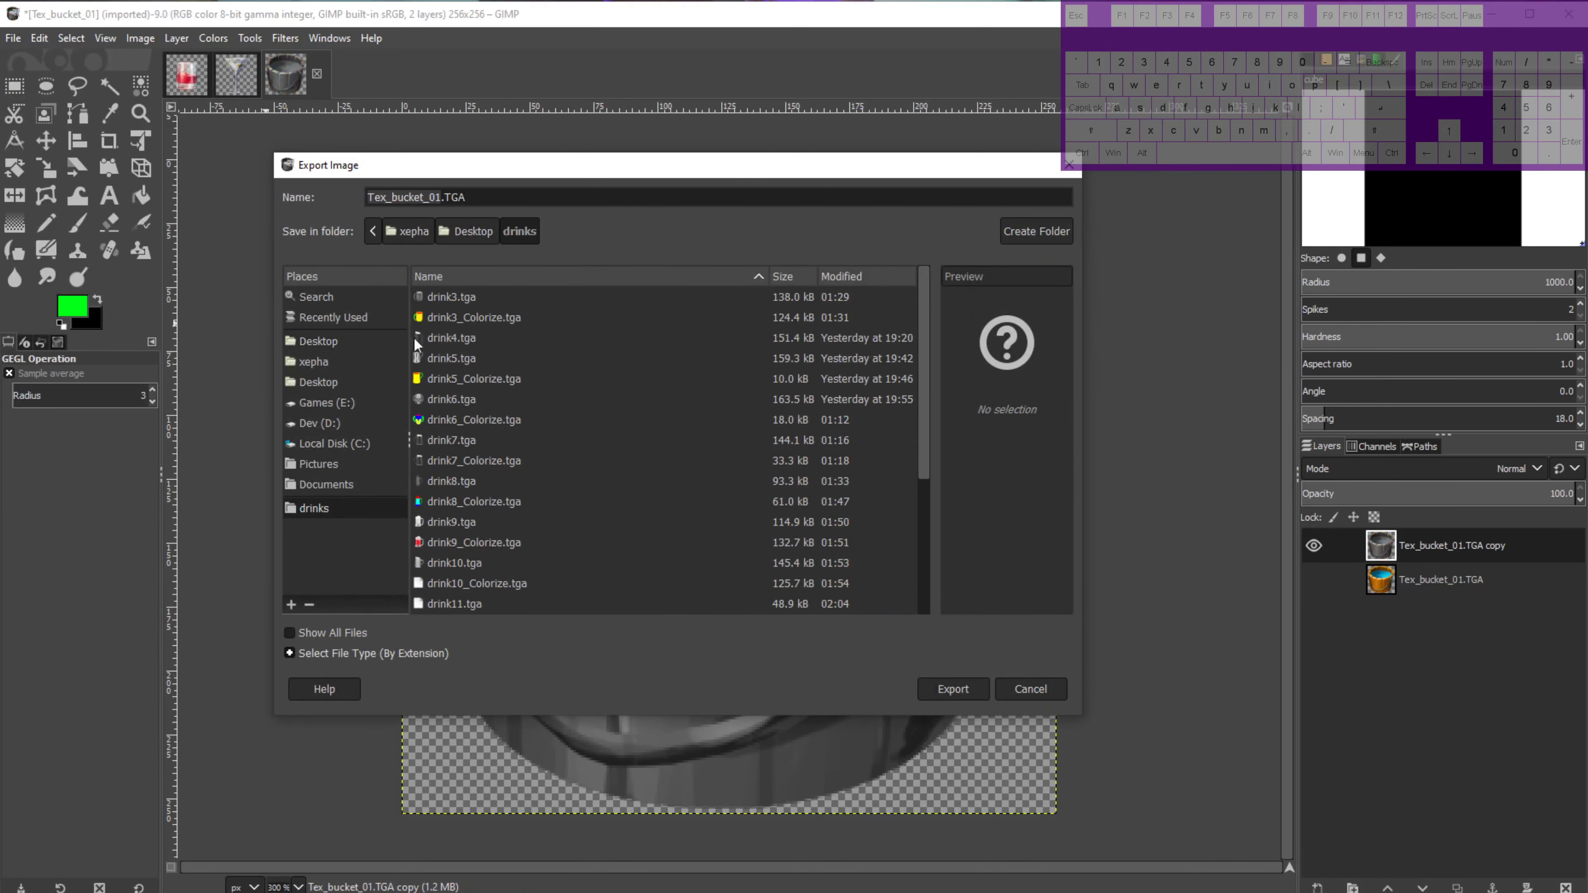
{"action": "left_click", "coordinate": [479, 604]}
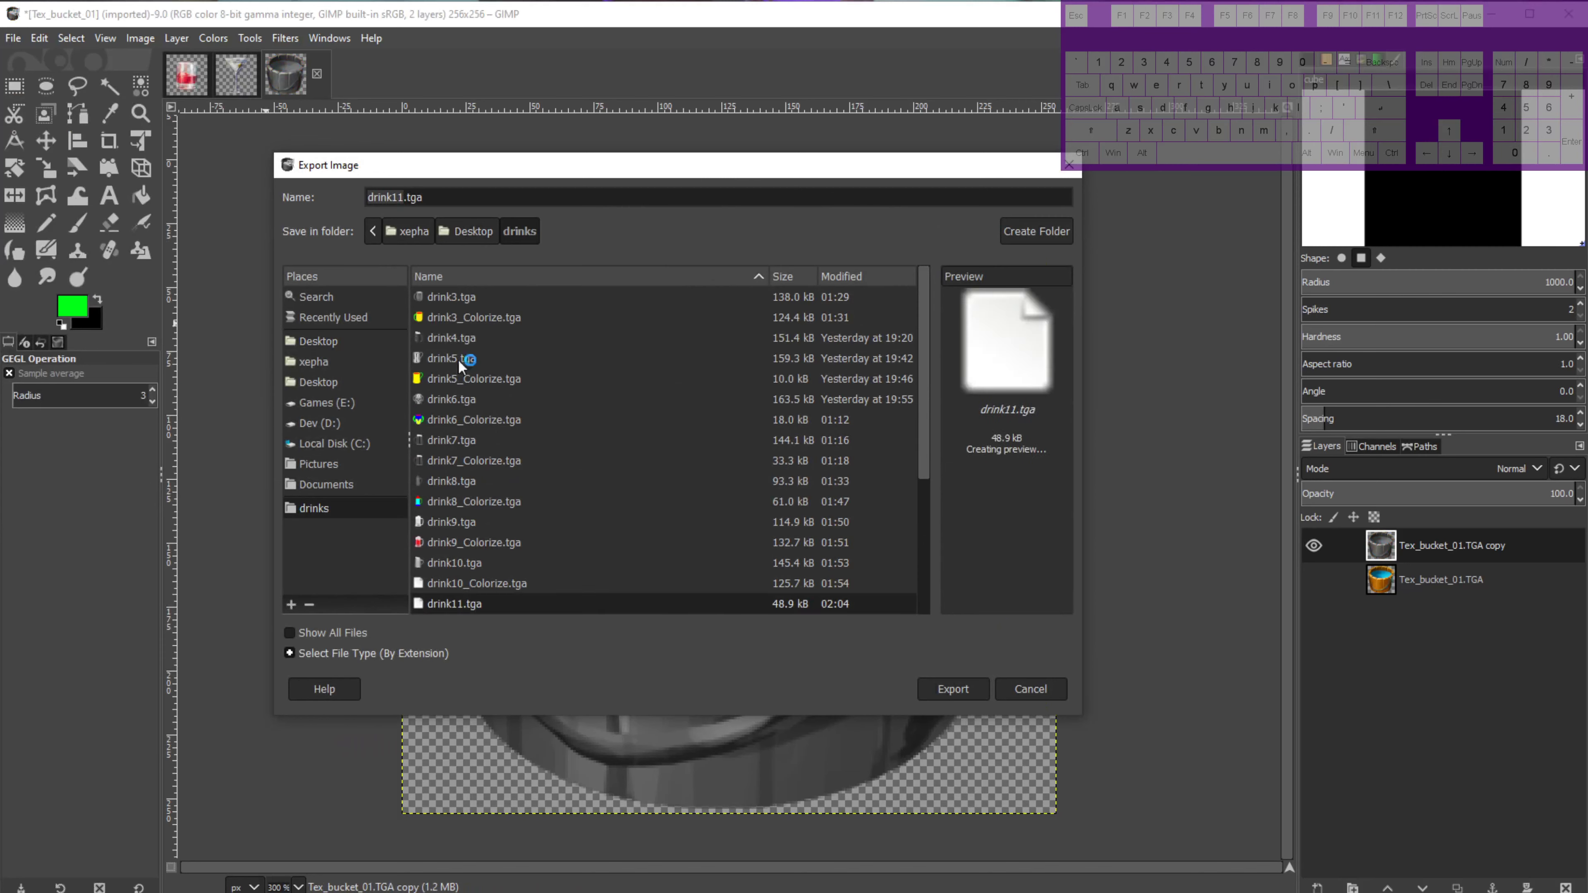
{"action": "left_click", "coordinate": [403, 197]}
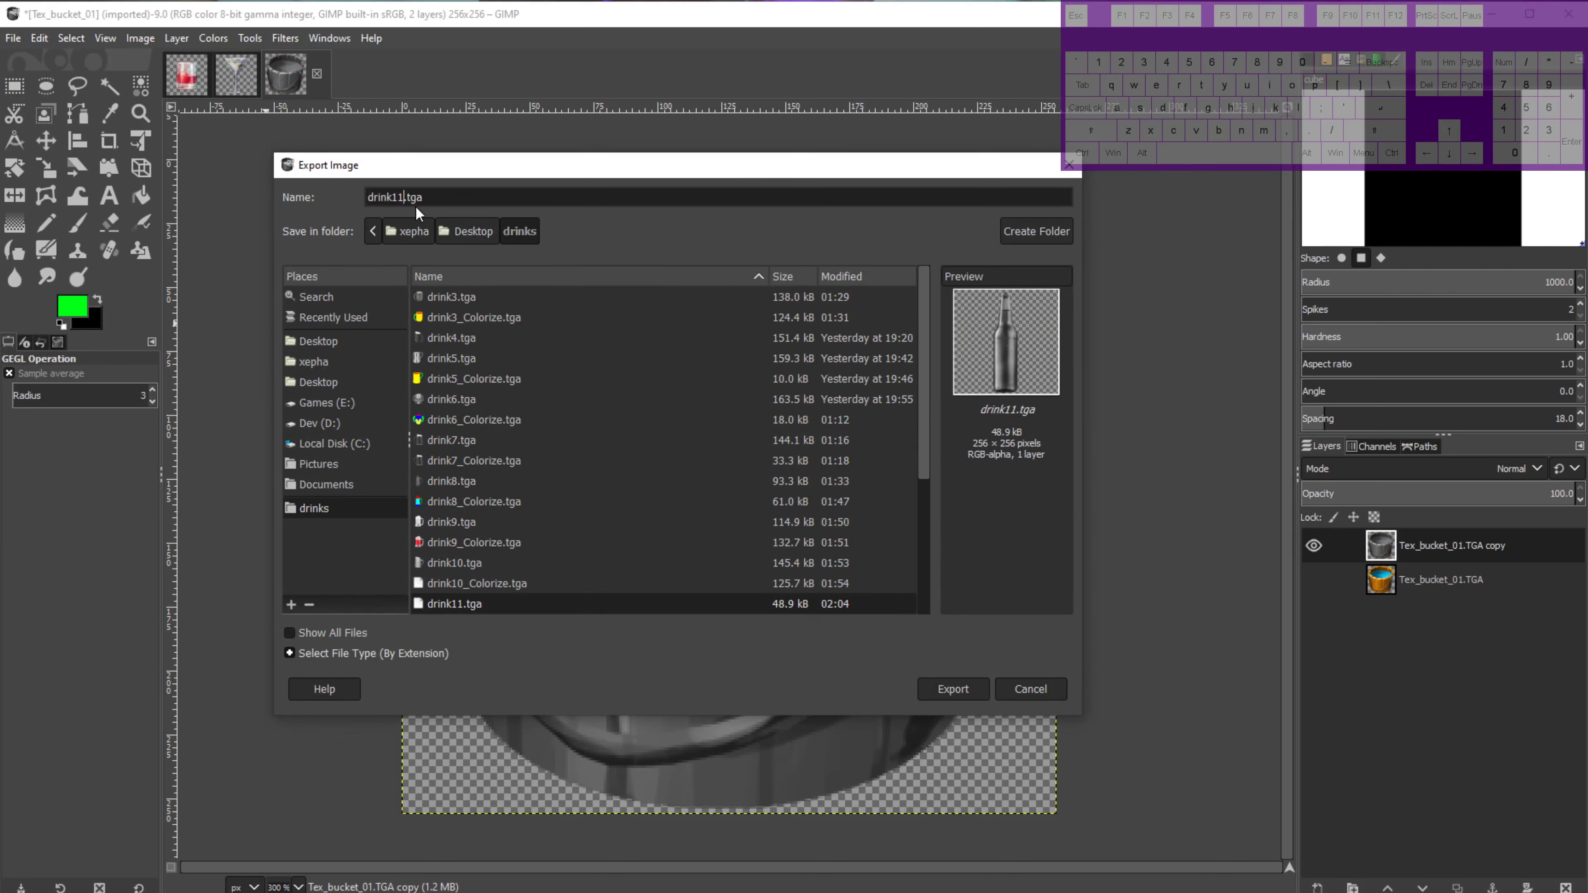
{"action": "key", "text": "BackSpace"}
{"action": "type", "text": "5"}
{"action": "left_click", "coordinate": [951, 689]}
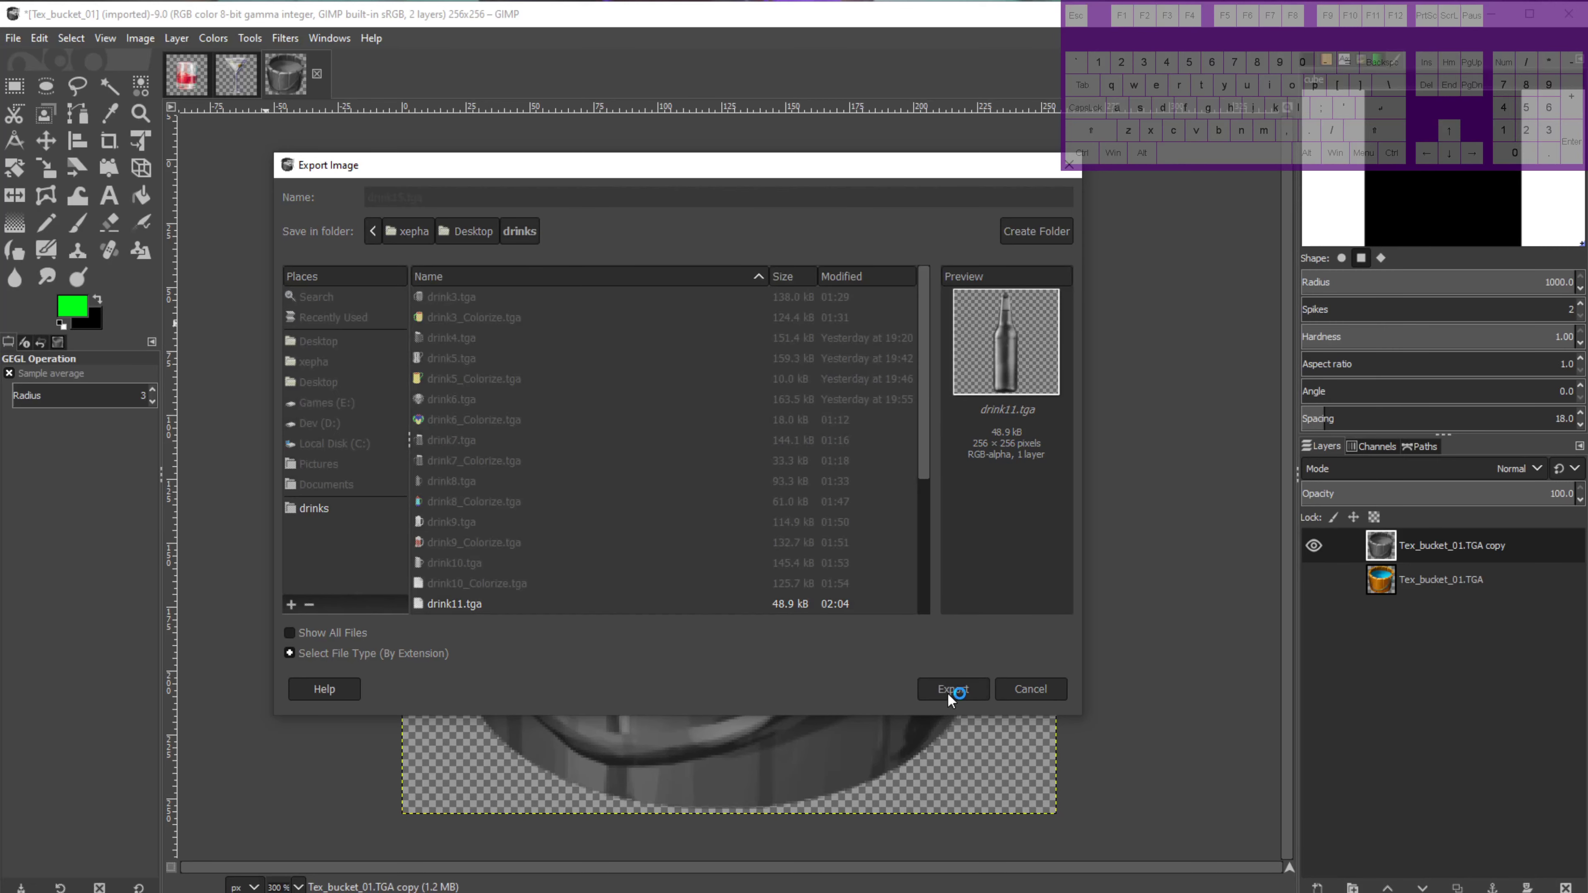
{"action": "left_click", "coordinate": [913, 470]}
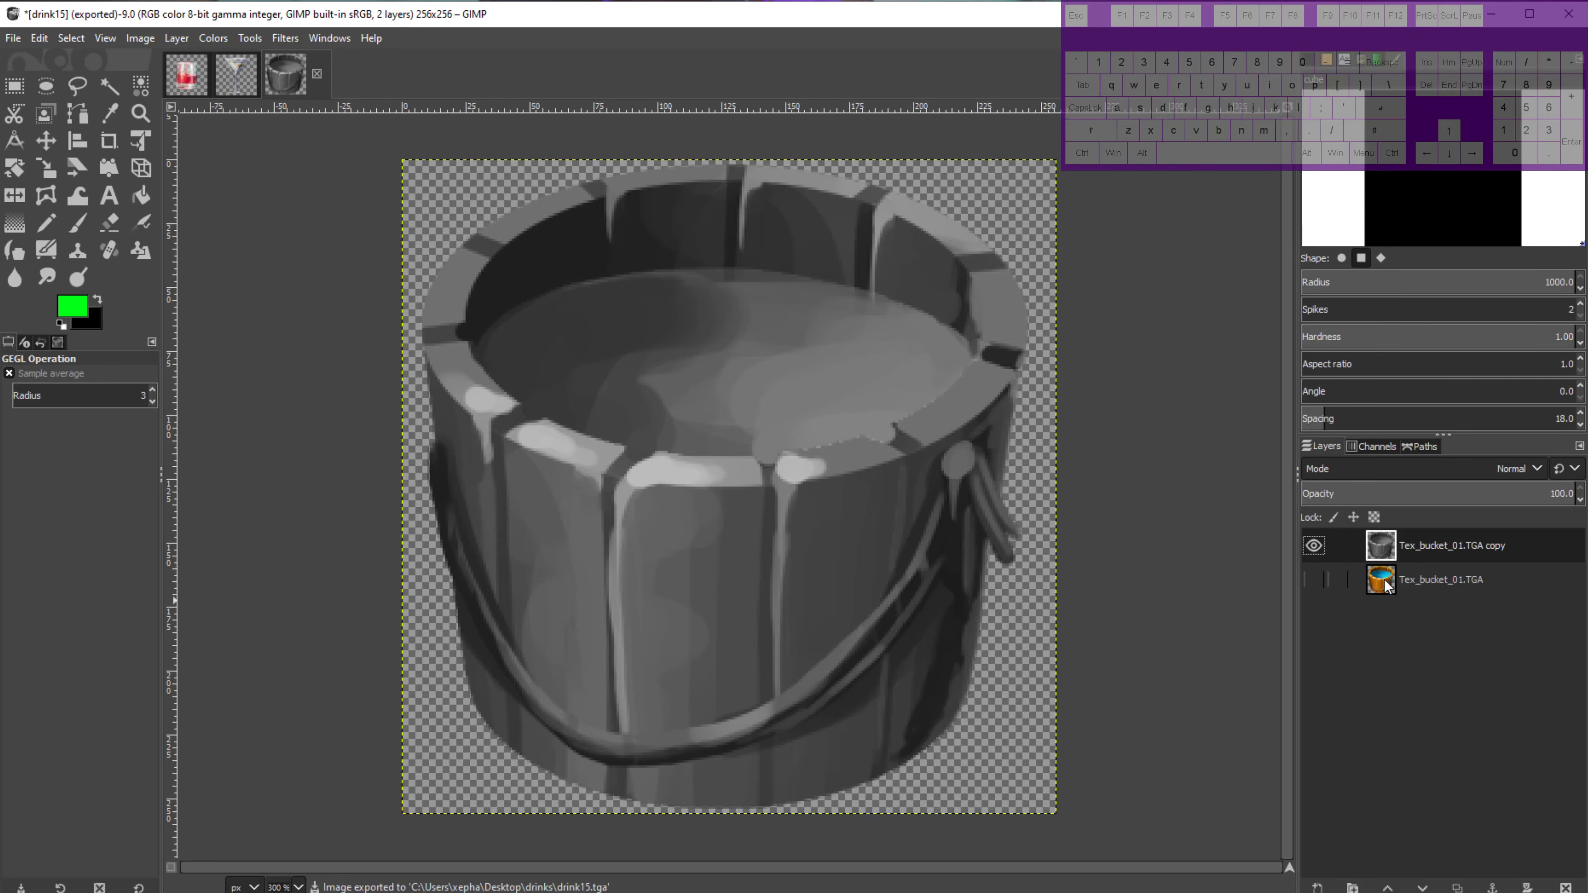
Hide the grayscale bucket copy, show the coloured Tex_bucket_01.TGA layer and move the grayscale copy below it.
{"action": "left_click", "coordinate": [1316, 548]}
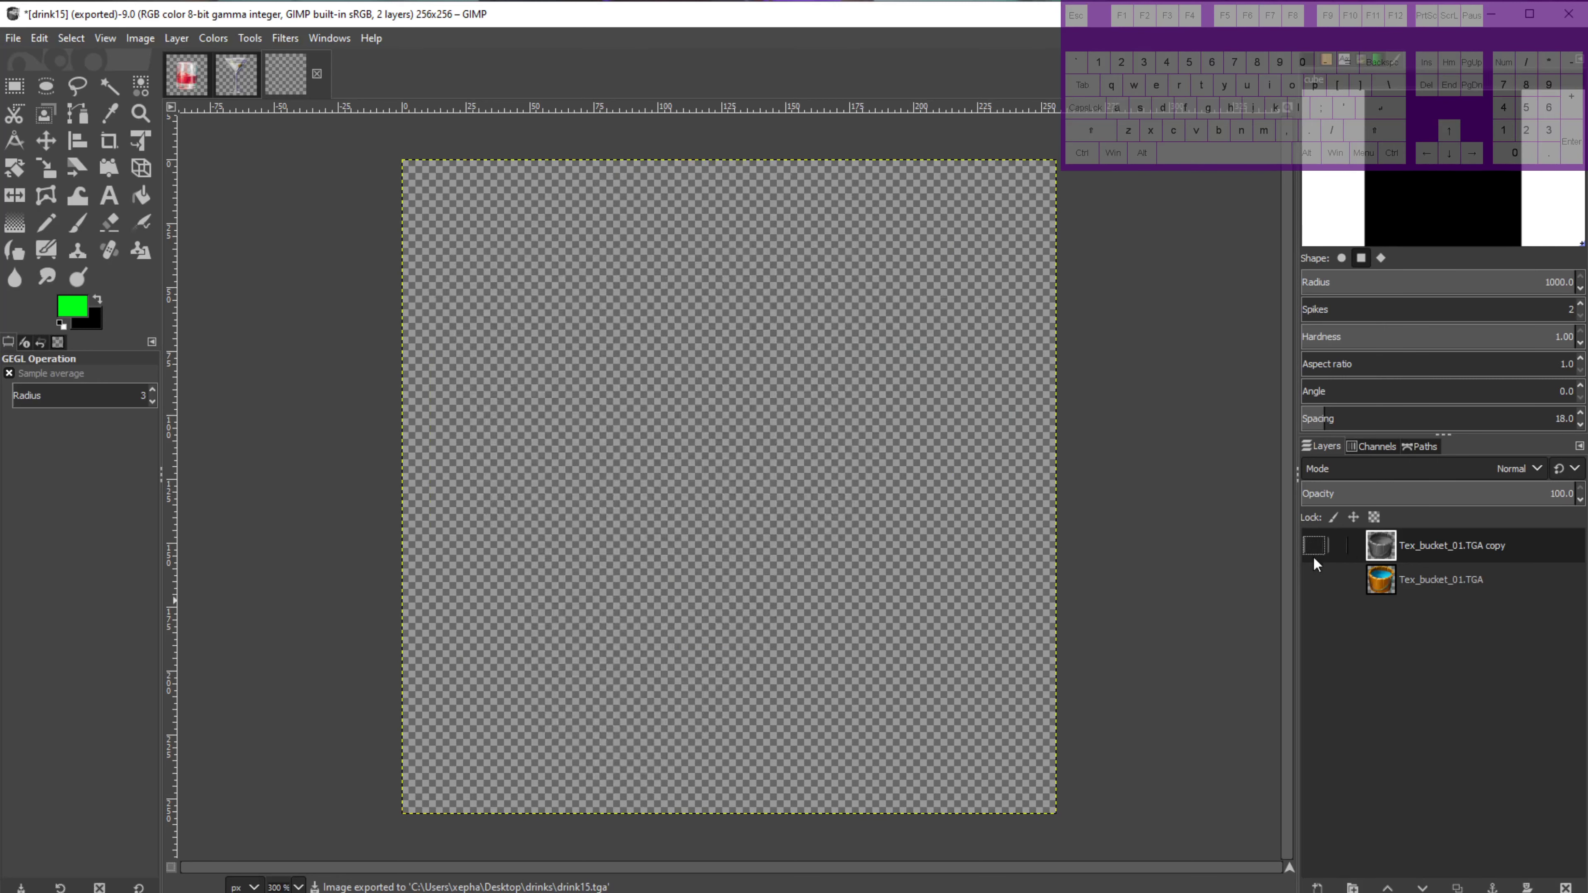
{"action": "left_click", "coordinate": [1313, 575]}
{"action": "left_click_drag", "start_coordinate": [1404, 545], "coordinate": [1413, 625]}
Duplicate the coloured Tex_bucket_01.TGA layer and hide the original, leaving only its new copy shown.
{"action": "left_click", "coordinate": [1396, 548]}
{"action": "right_click", "coordinate": [1396, 548]}
{"action": "left_click", "coordinate": [1458, 732]}
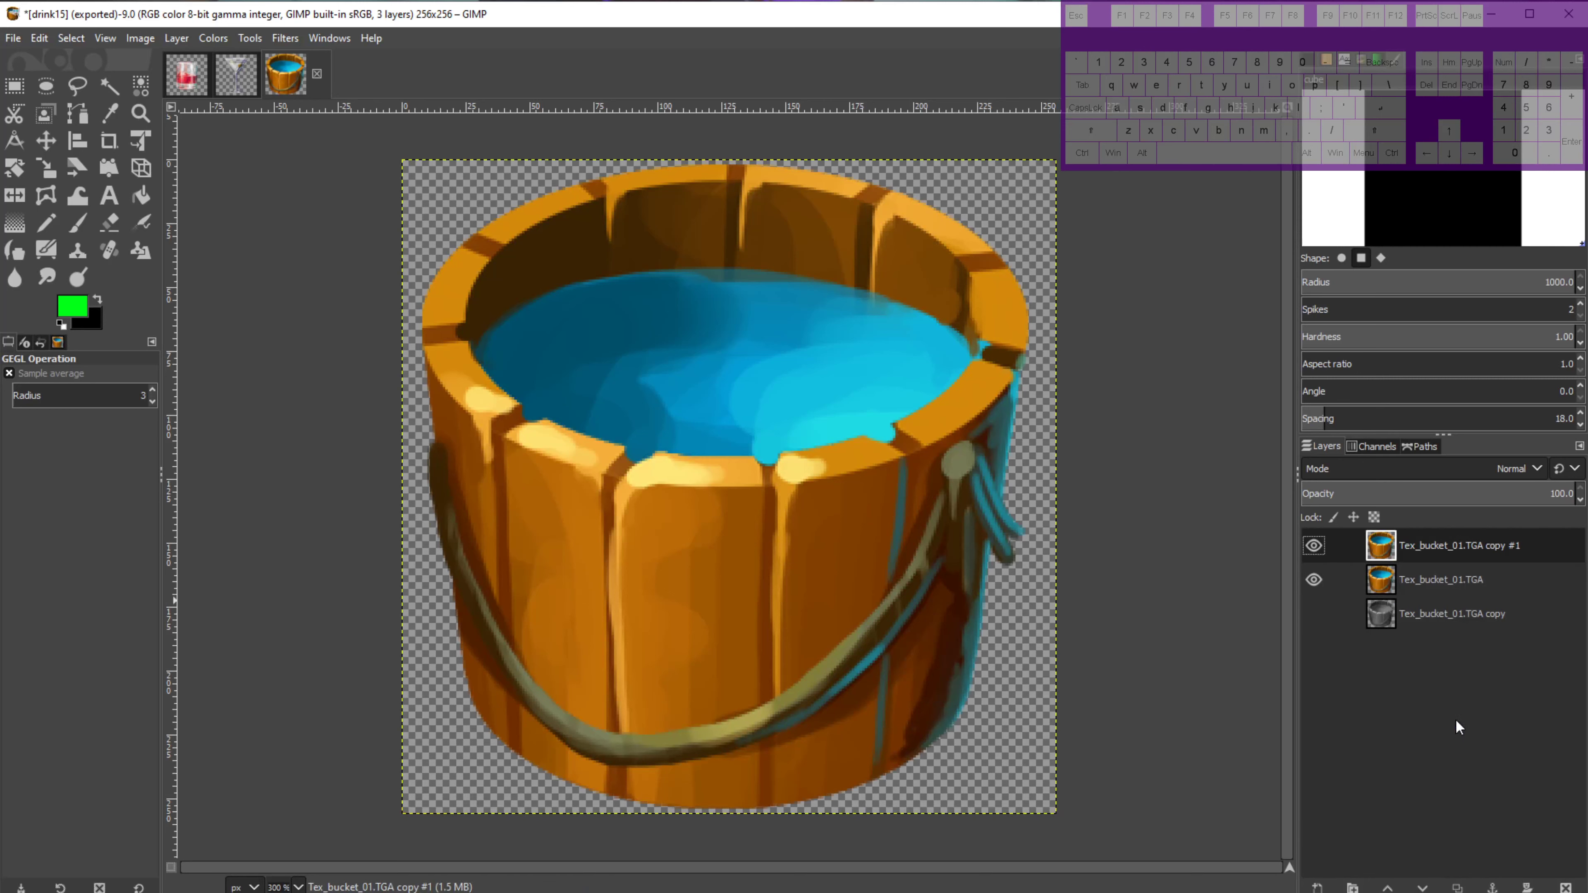
{"action": "left_click", "coordinate": [1325, 584]}
Delete the grayscale bucket layer and make the coloured copy the active layer.
{"action": "left_click", "coordinate": [1432, 611]}
{"action": "right_click", "coordinate": [1442, 609]}
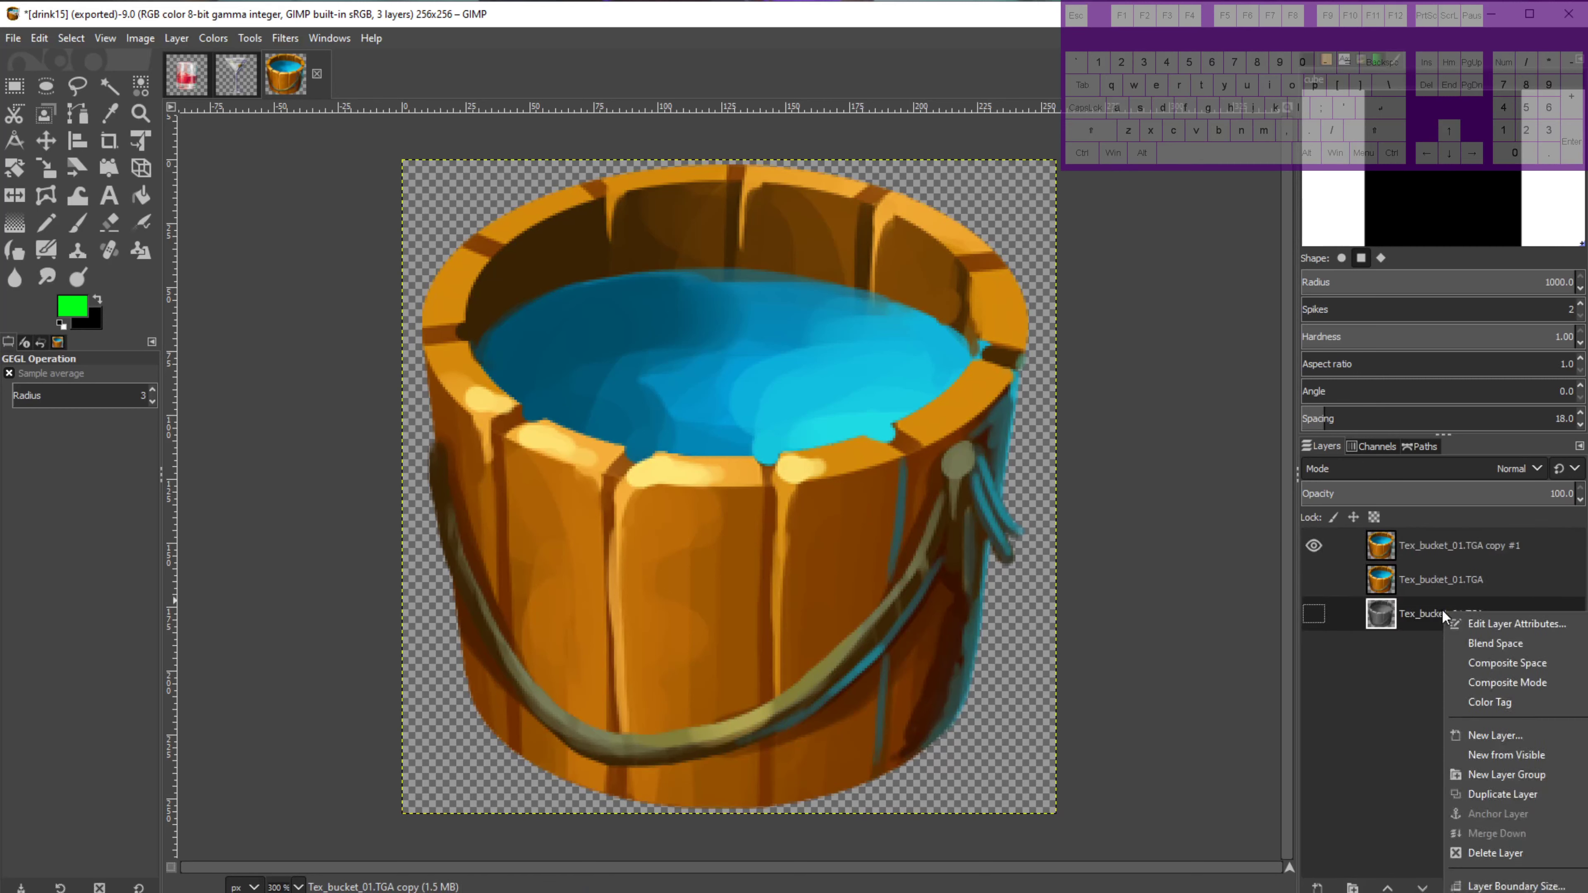
{"action": "left_click", "coordinate": [1499, 854]}
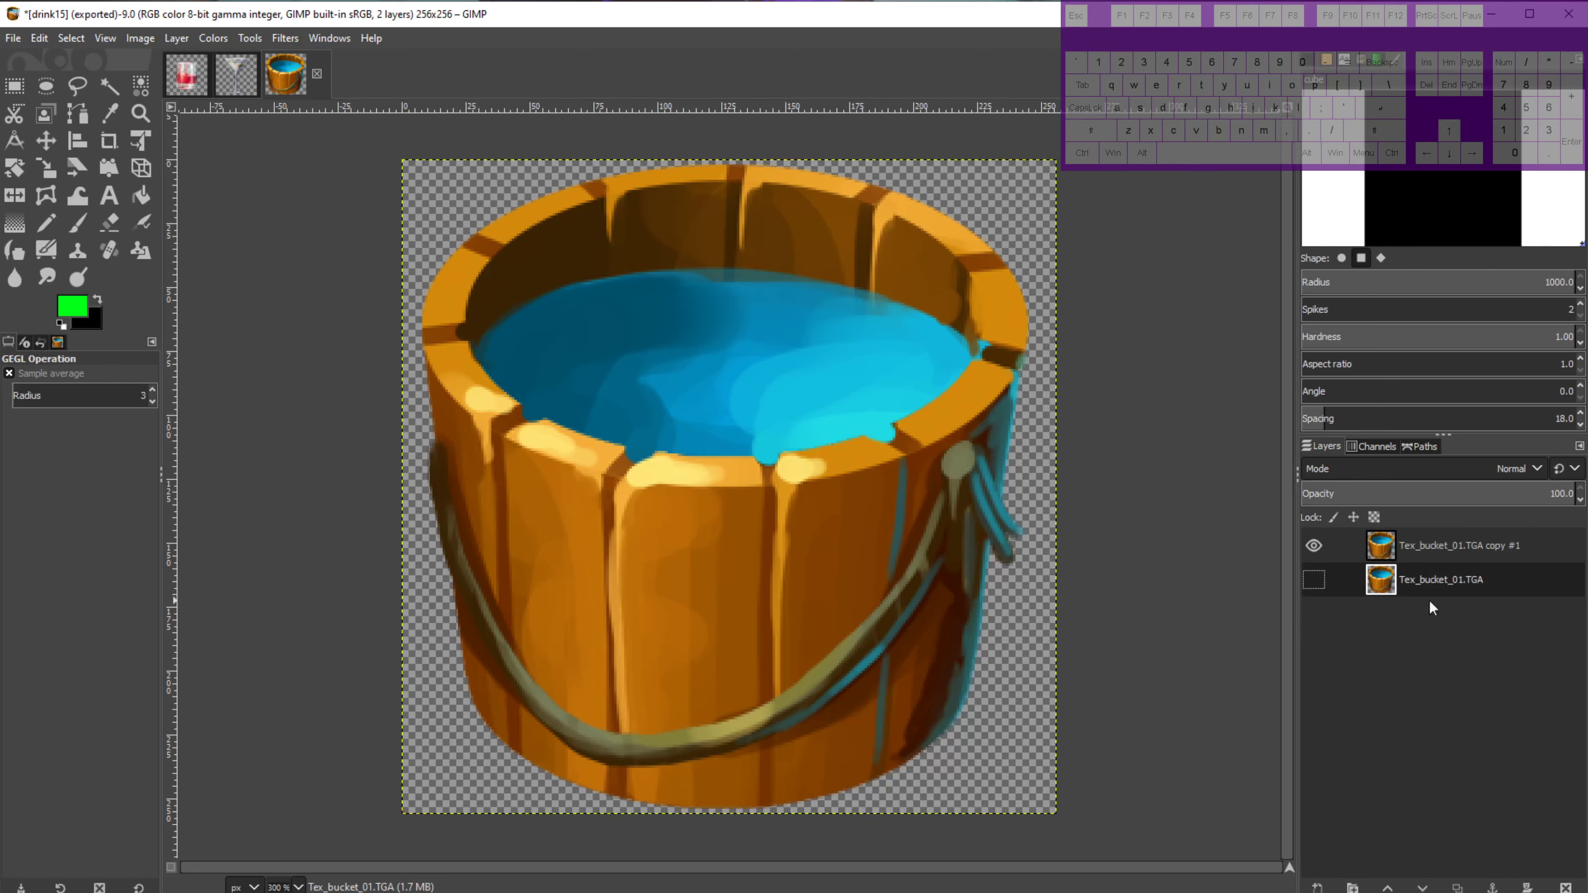
{"action": "left_click", "coordinate": [1407, 558]}
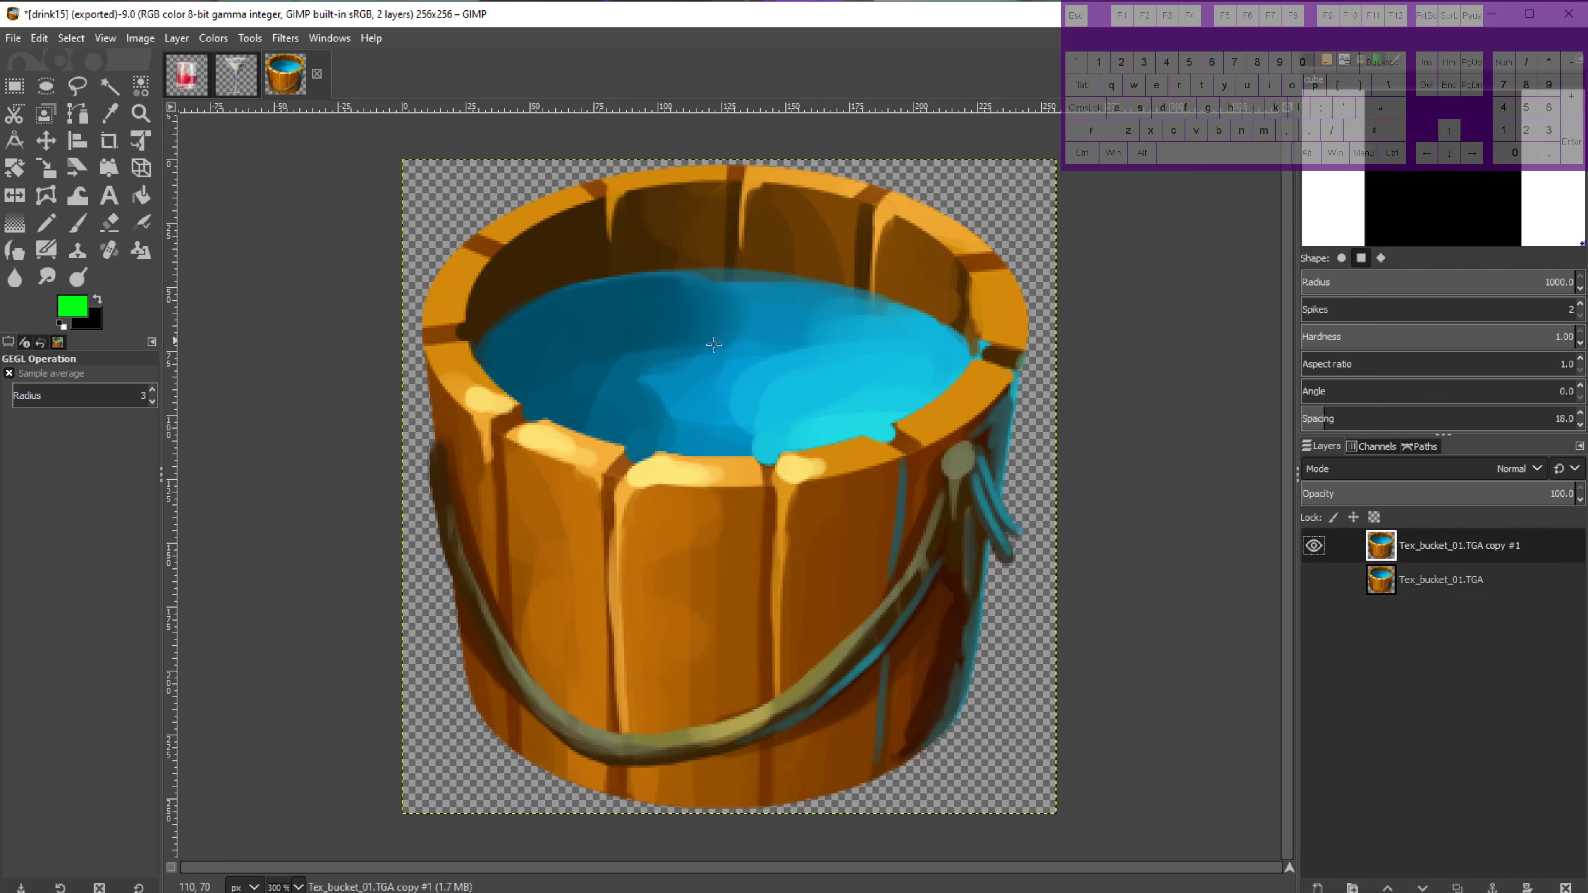
Select the bucket's whole water surface with Fuzzy Select at a threshold of about 137.5 and check the selection edge.
{"action": "key", "text": "u"}
{"action": "left_click_drag", "start_coordinate": [803, 405], "coordinate": [1388, 488]}
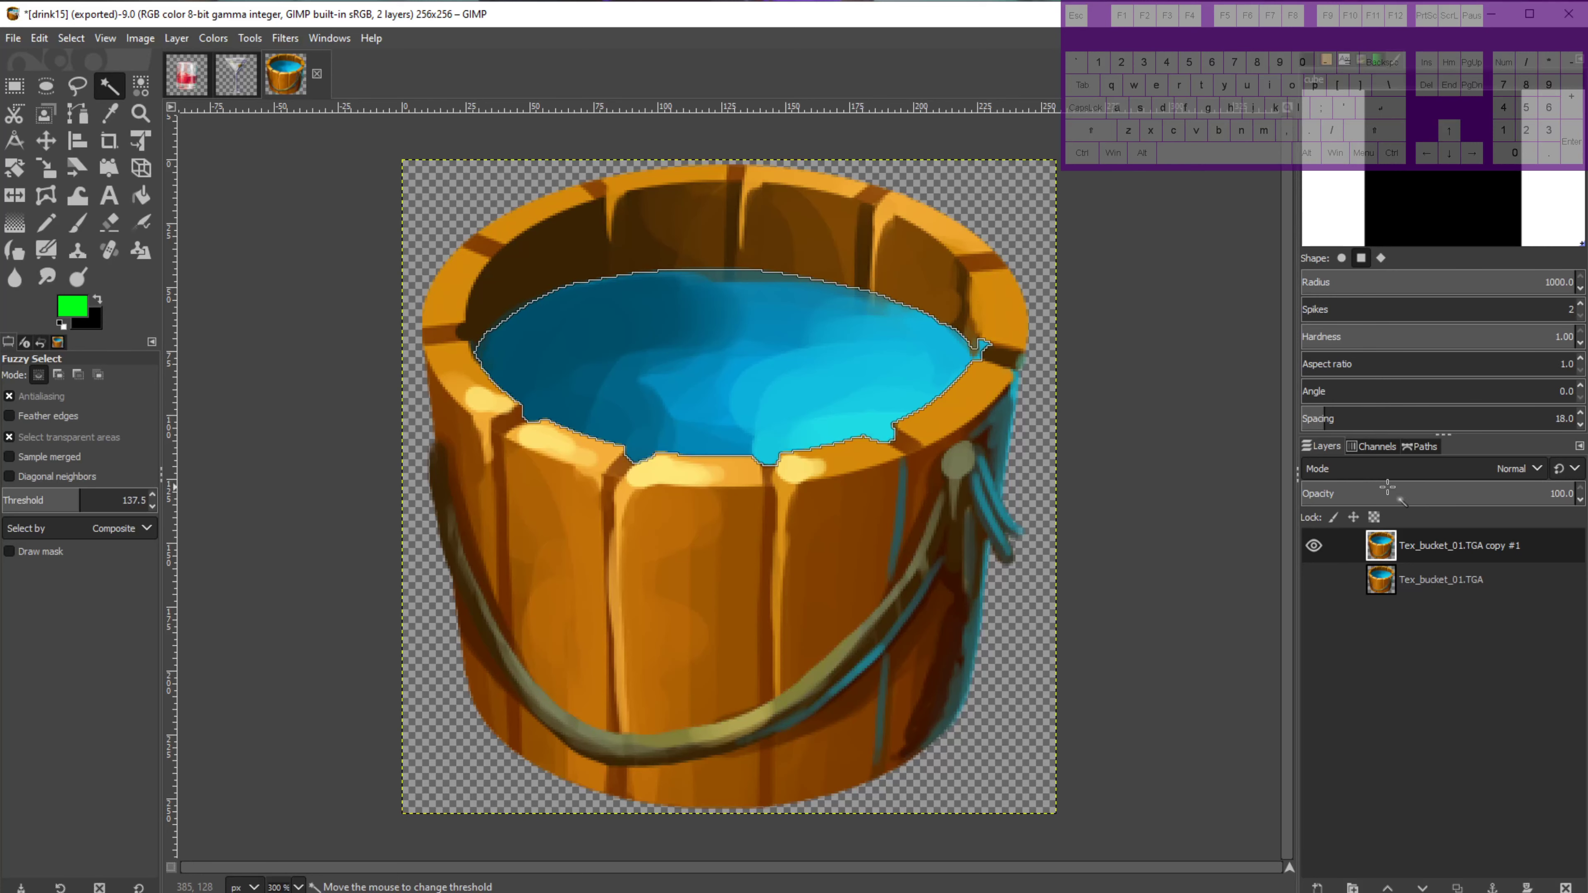
{"action": "mouse_move", "coordinate": [1388, 488]}
{"action": "left_mouse_down"}
{"action": "mouse_move", "coordinate": [1424, 494]}
{"action": "mouse_move", "coordinate": [1407, 492]}
{"action": "left_mouse_up"}
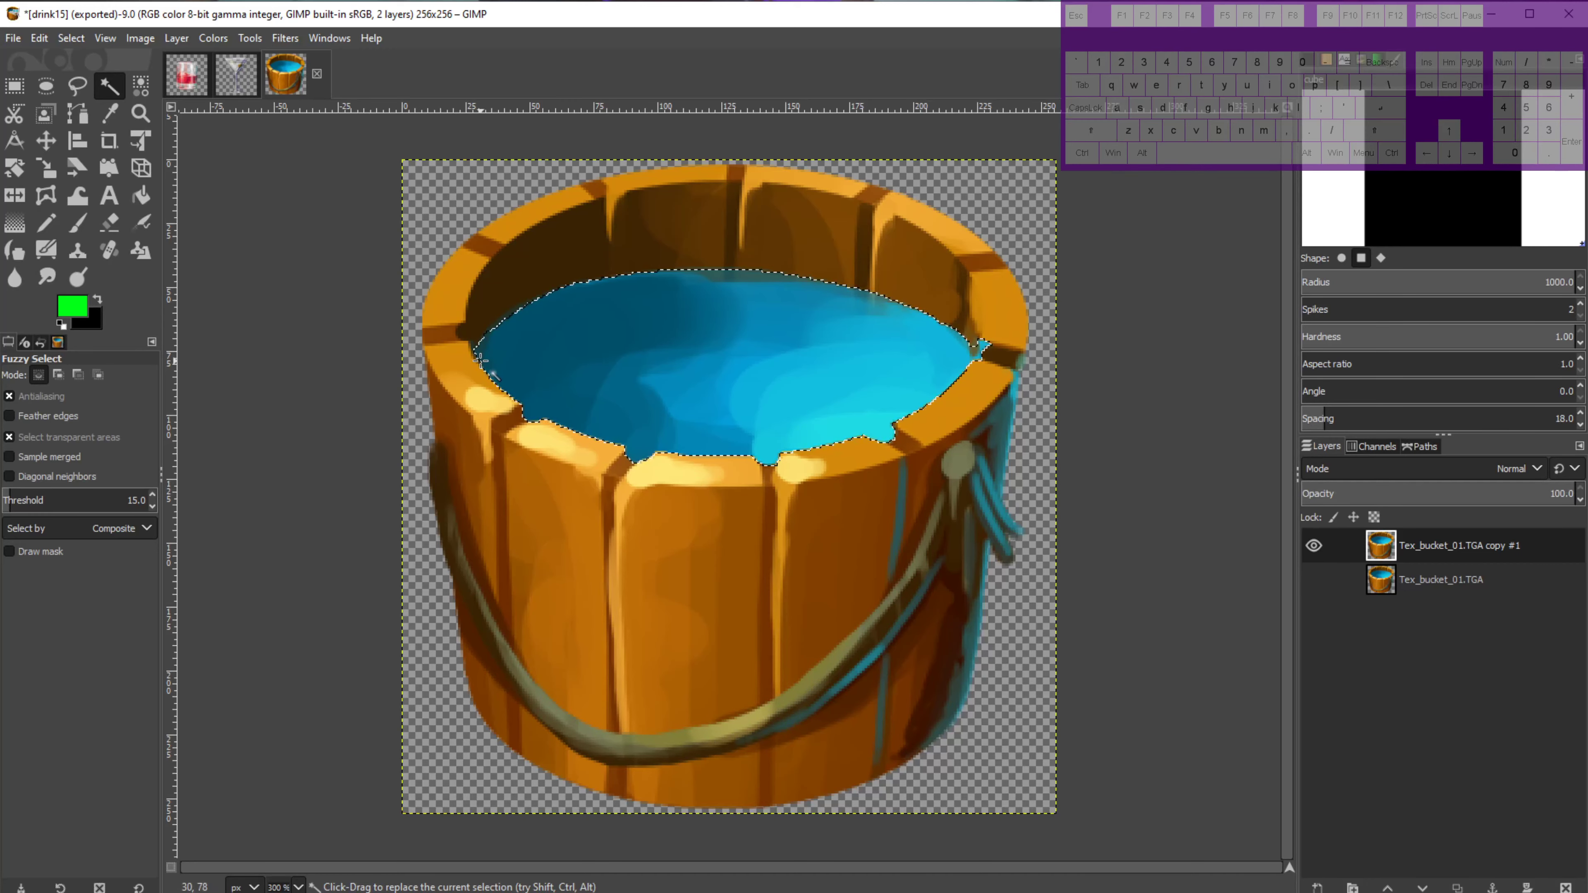
{"action": "scroll", "coordinate": [479, 357], "scroll_direction": "up", "scroll_amount": 3}
{"action": "left_click_drag", "start_coordinate": [480, 361], "coordinate": [472, 537]}
{"action": "scroll", "coordinate": [832, 506], "scroll_direction": "down", "scroll_amount": 3}
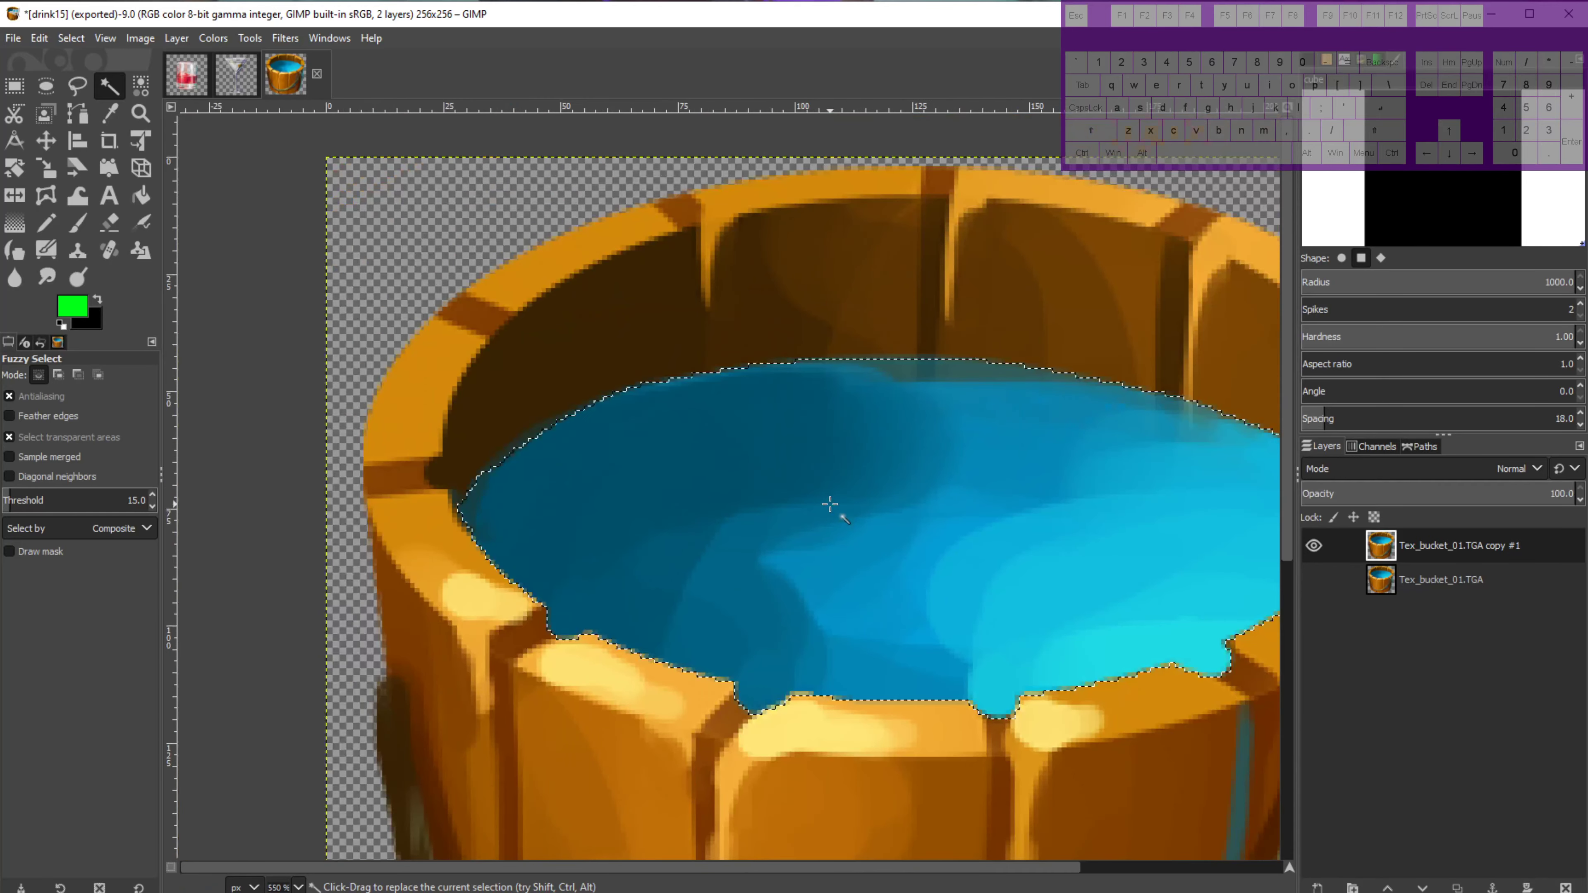
{"action": "left_click_drag", "start_coordinate": [869, 447], "coordinate": [799, 526]}
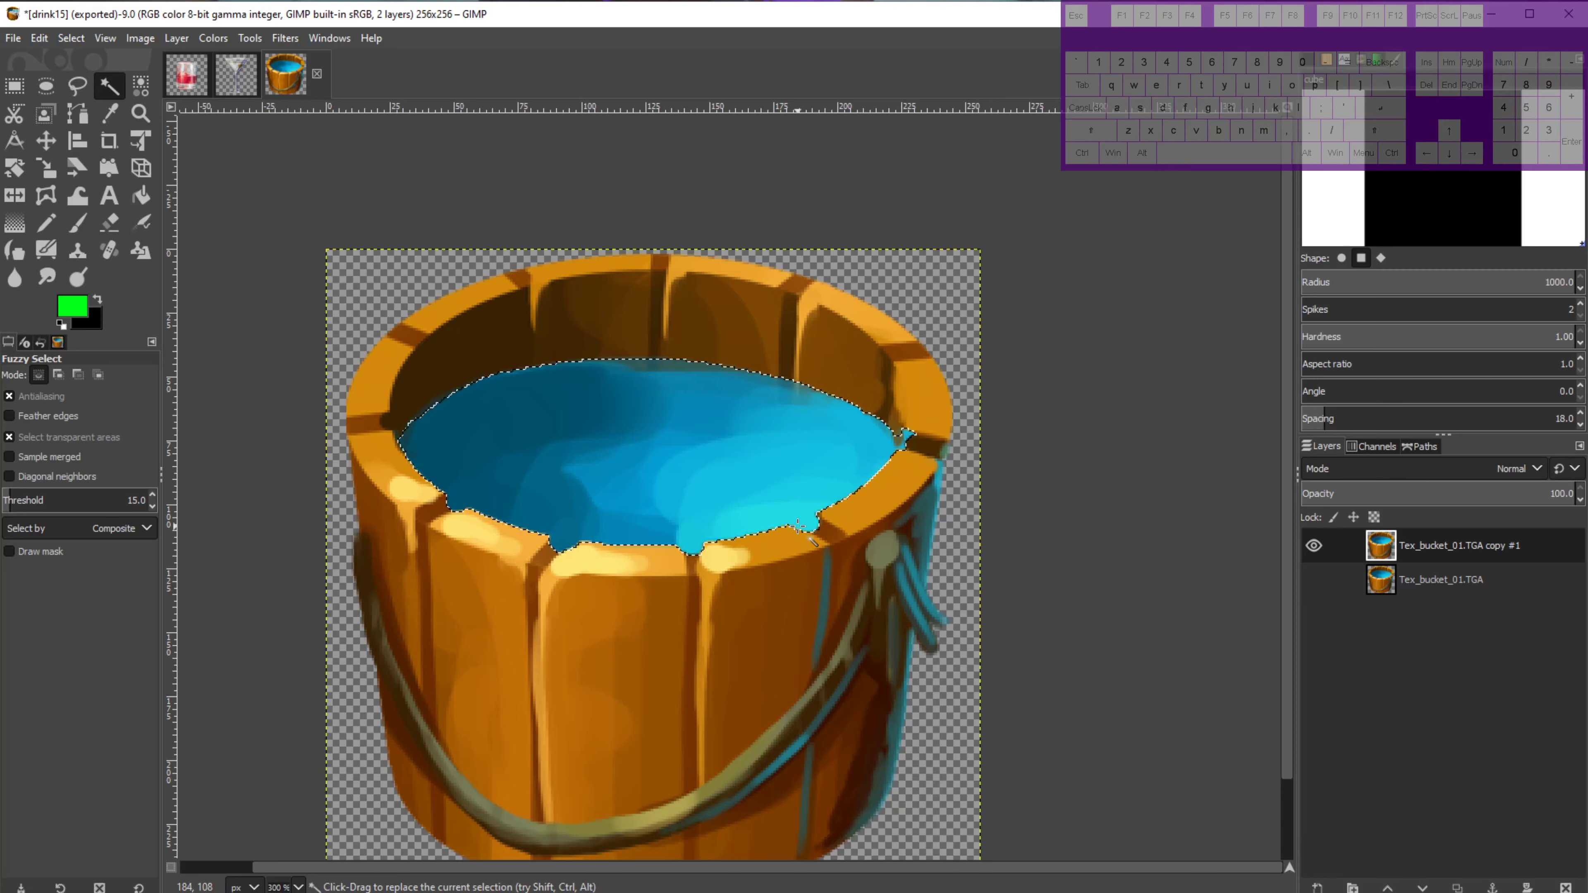
{"action": "left_click_drag", "start_coordinate": [704, 486], "coordinate": [756, 425]}
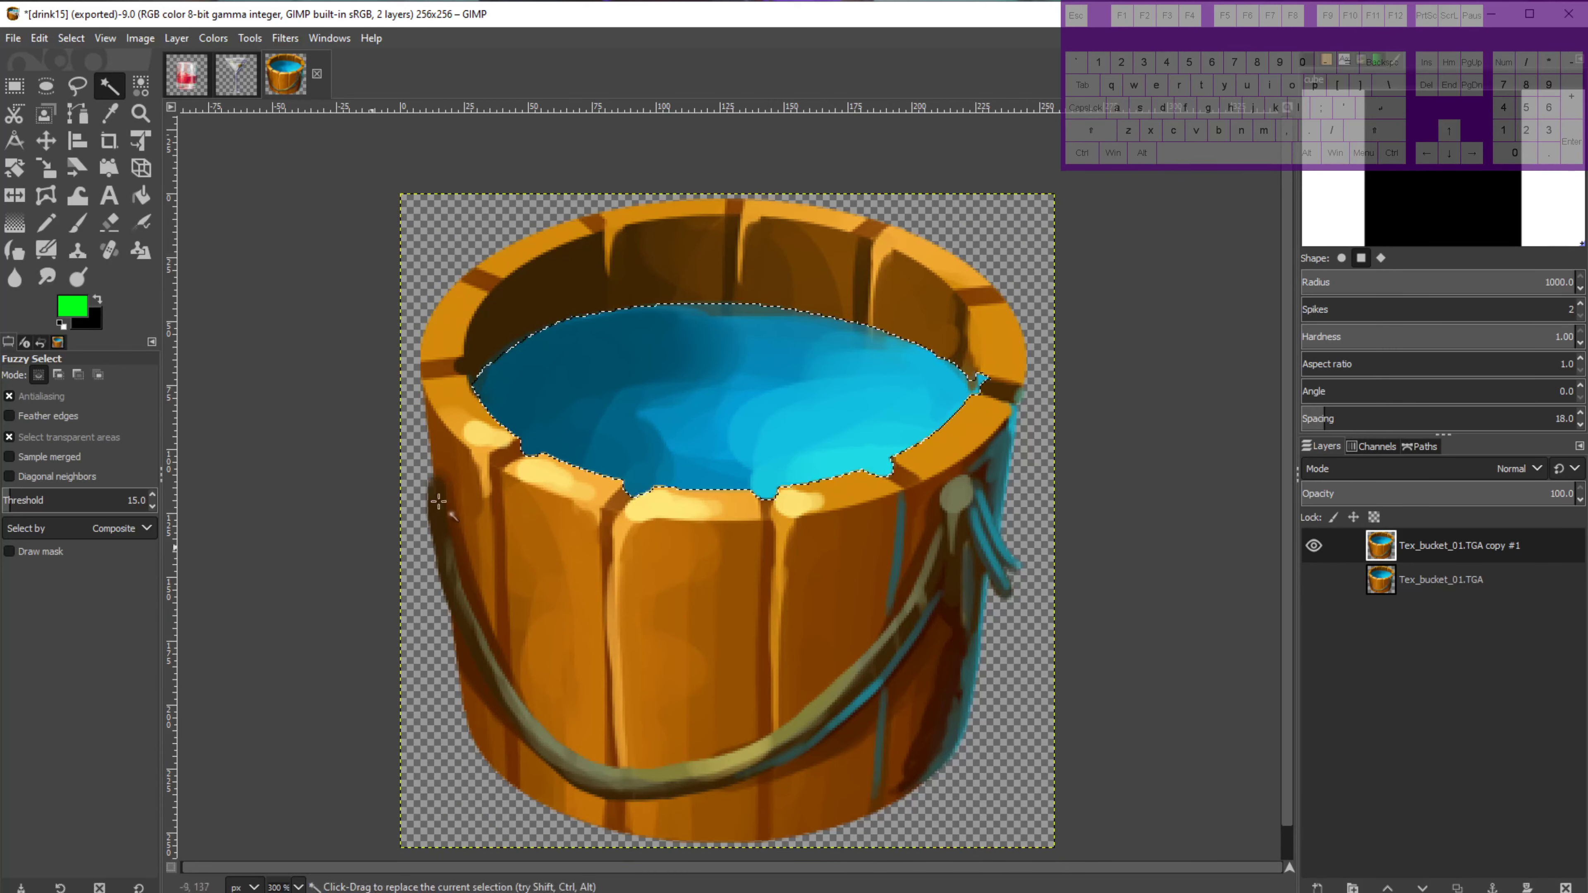
{"action": "left_click_drag", "start_coordinate": [728, 549], "coordinate": [751, 584]}
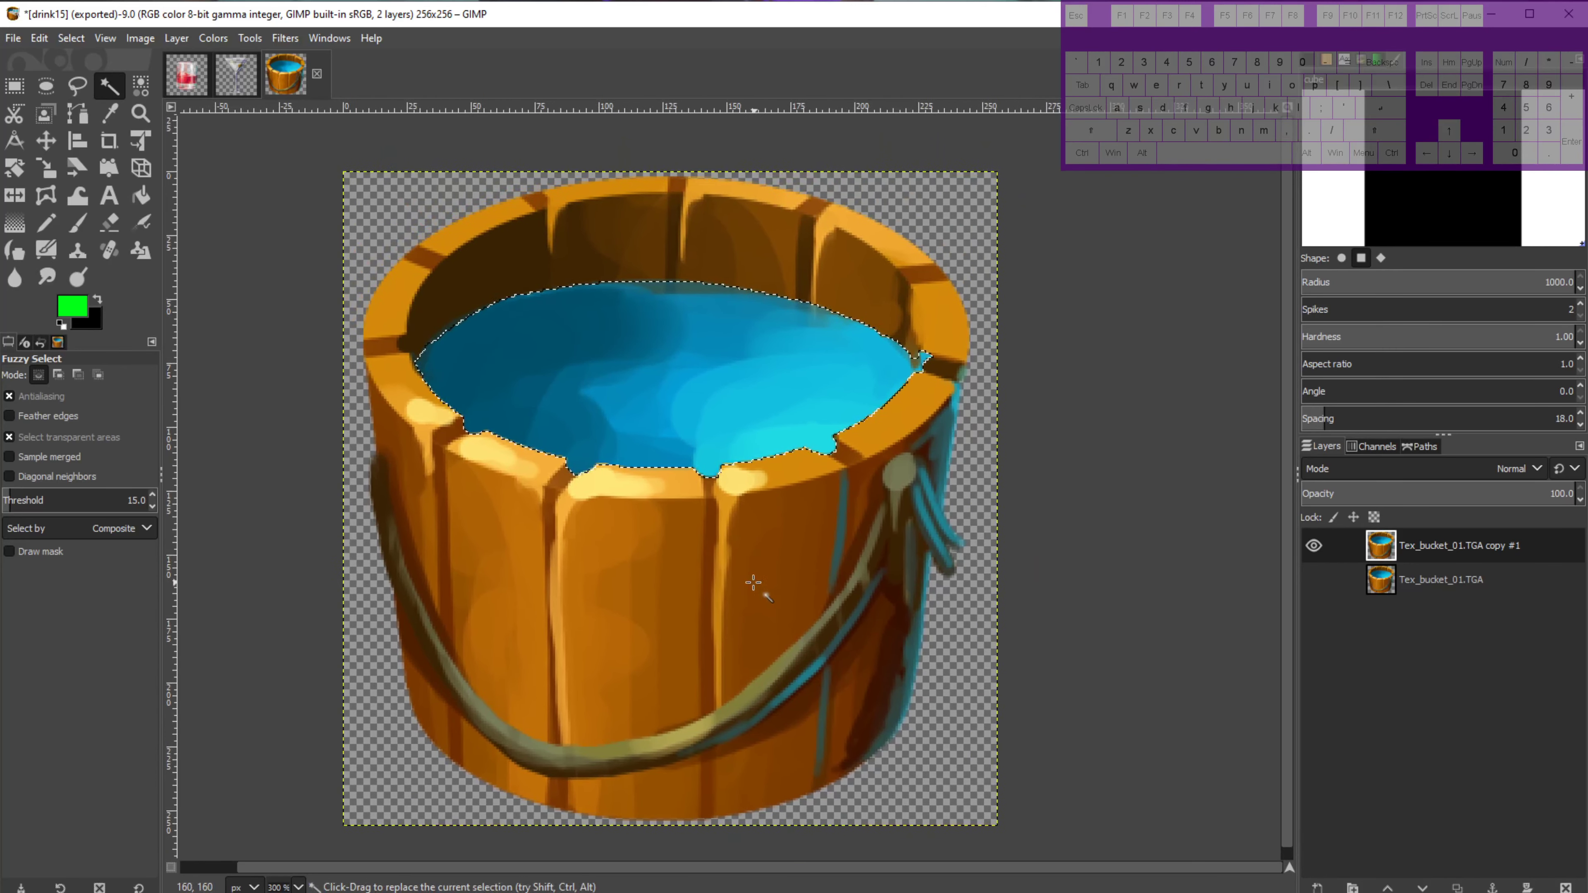
Turn the selected water flat green with Color Temperature, using an original temperature of 12000 and an intended temperature of 1000.
{"action": "left_click", "coordinate": [210, 39]}
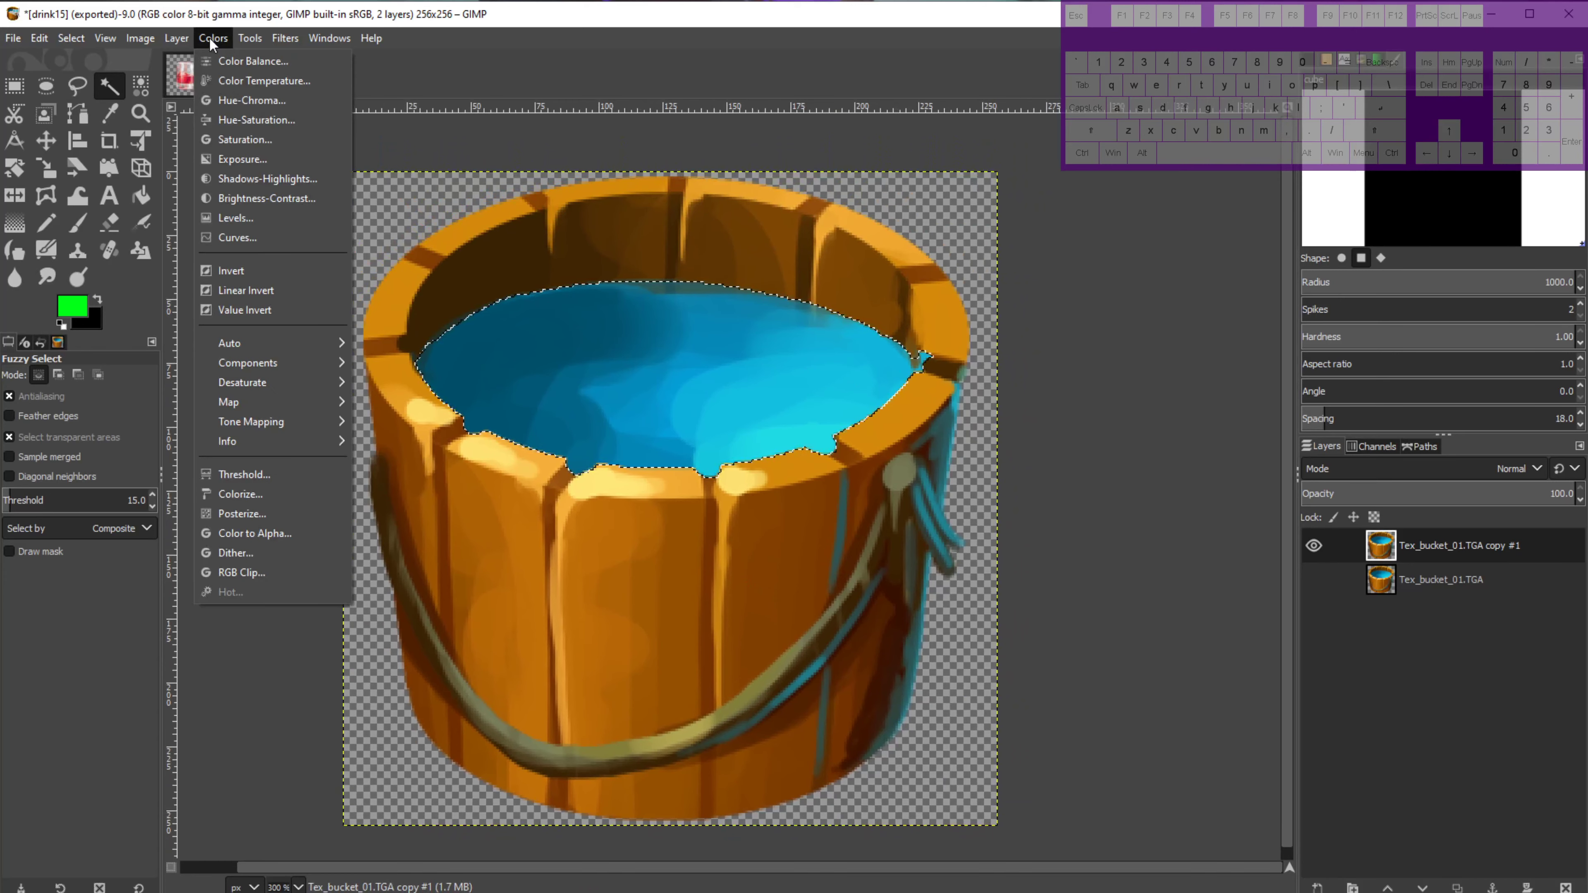
{"action": "left_click", "coordinate": [234, 82]}
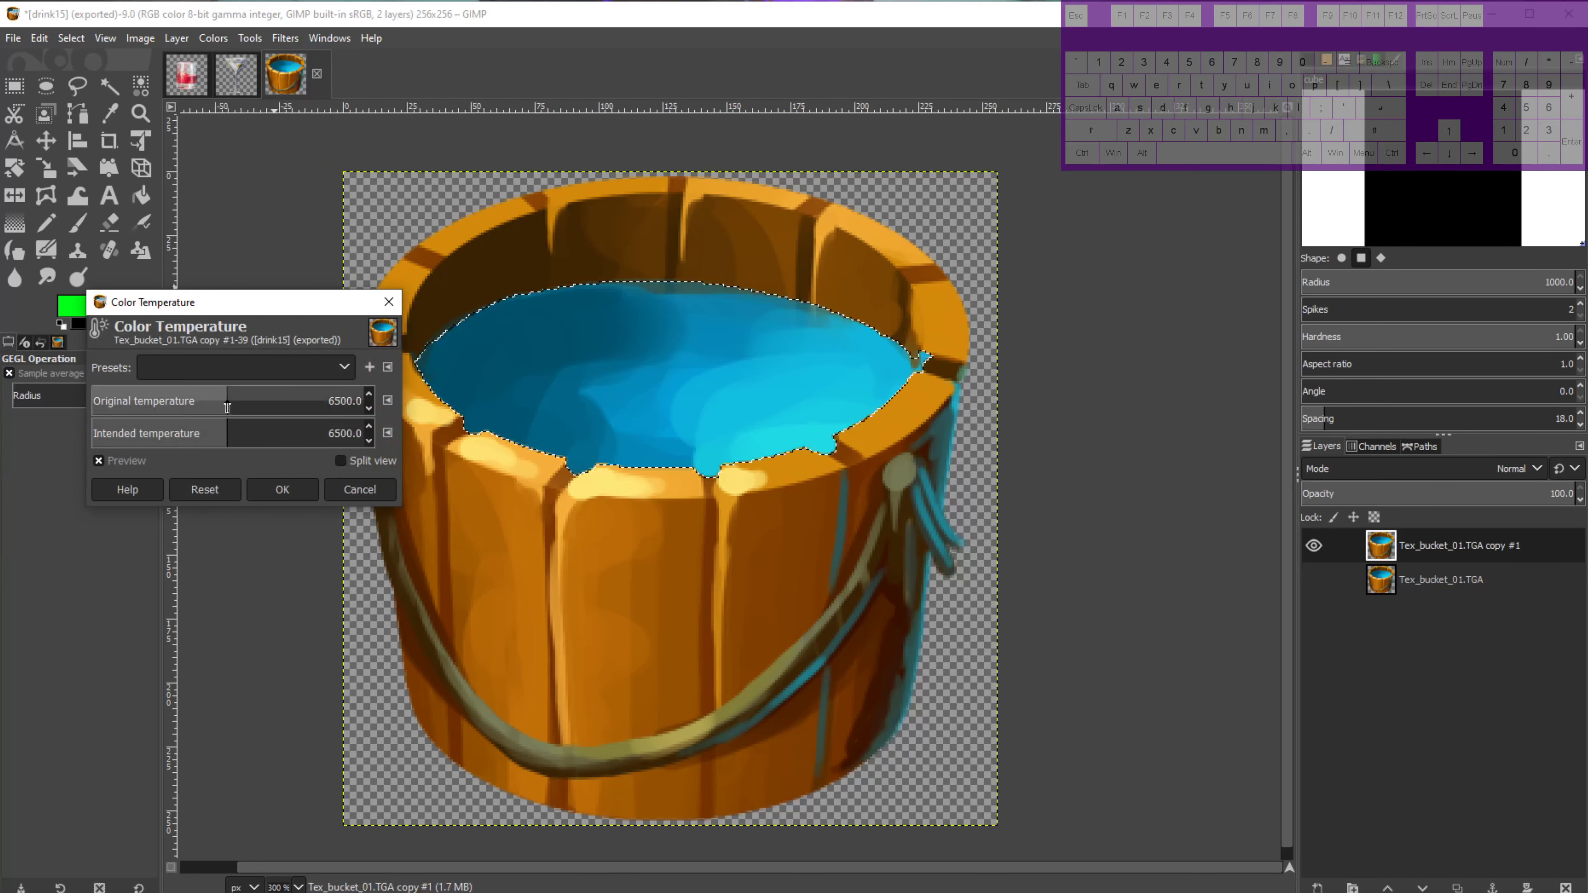
{"action": "left_click_drag", "start_coordinate": [227, 407], "coordinate": [561, 431]}
{"action": "left_click_drag", "start_coordinate": [215, 430], "coordinate": [94, 435]}
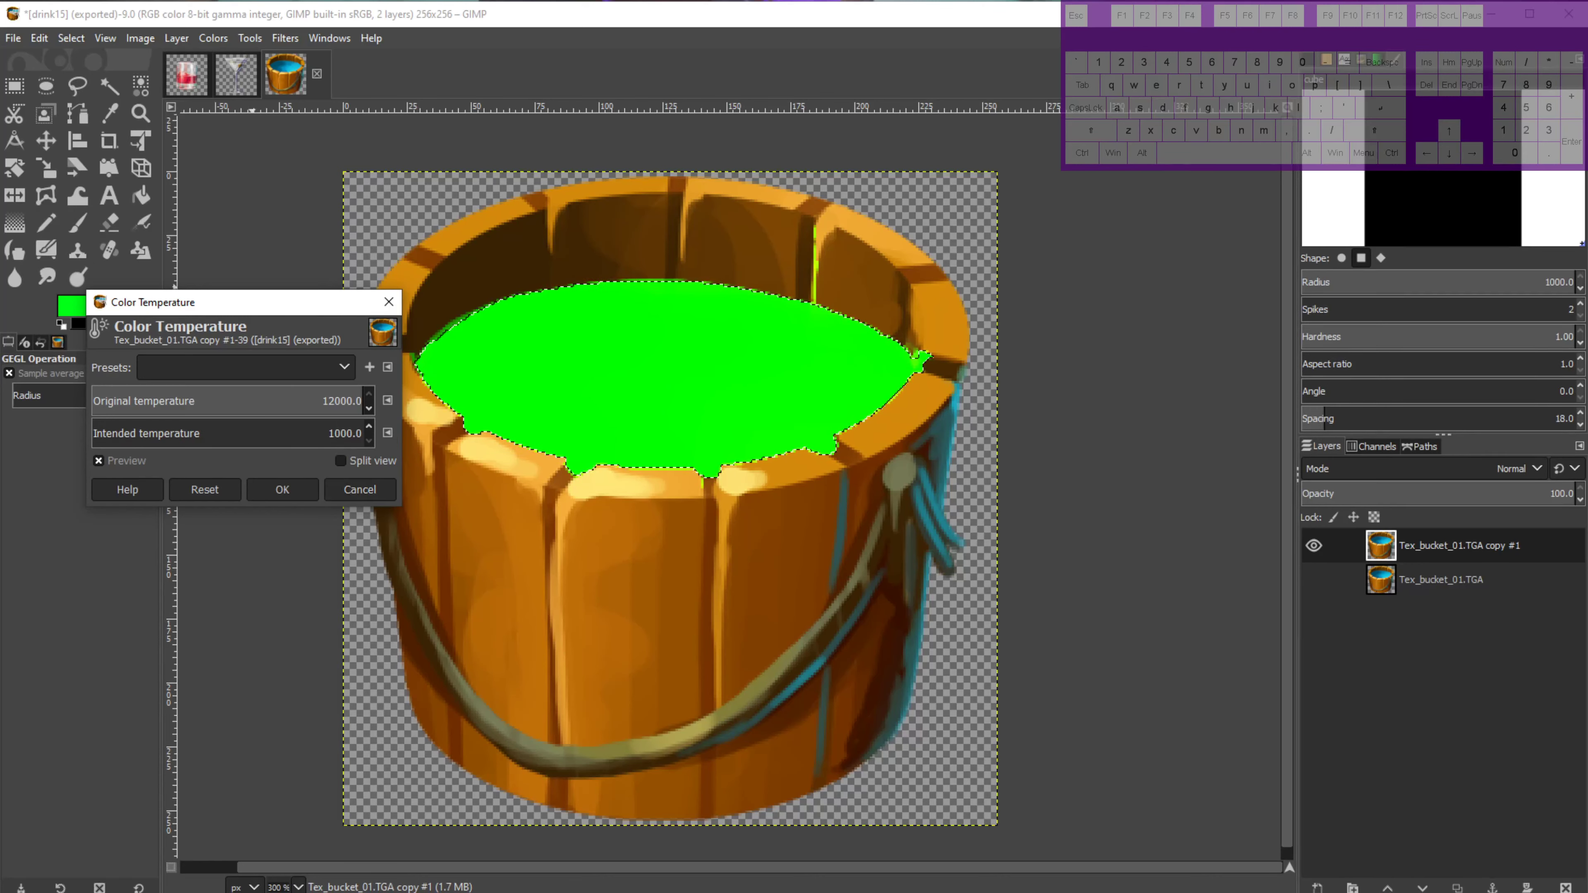
{"action": "left_click", "coordinate": [282, 490]}
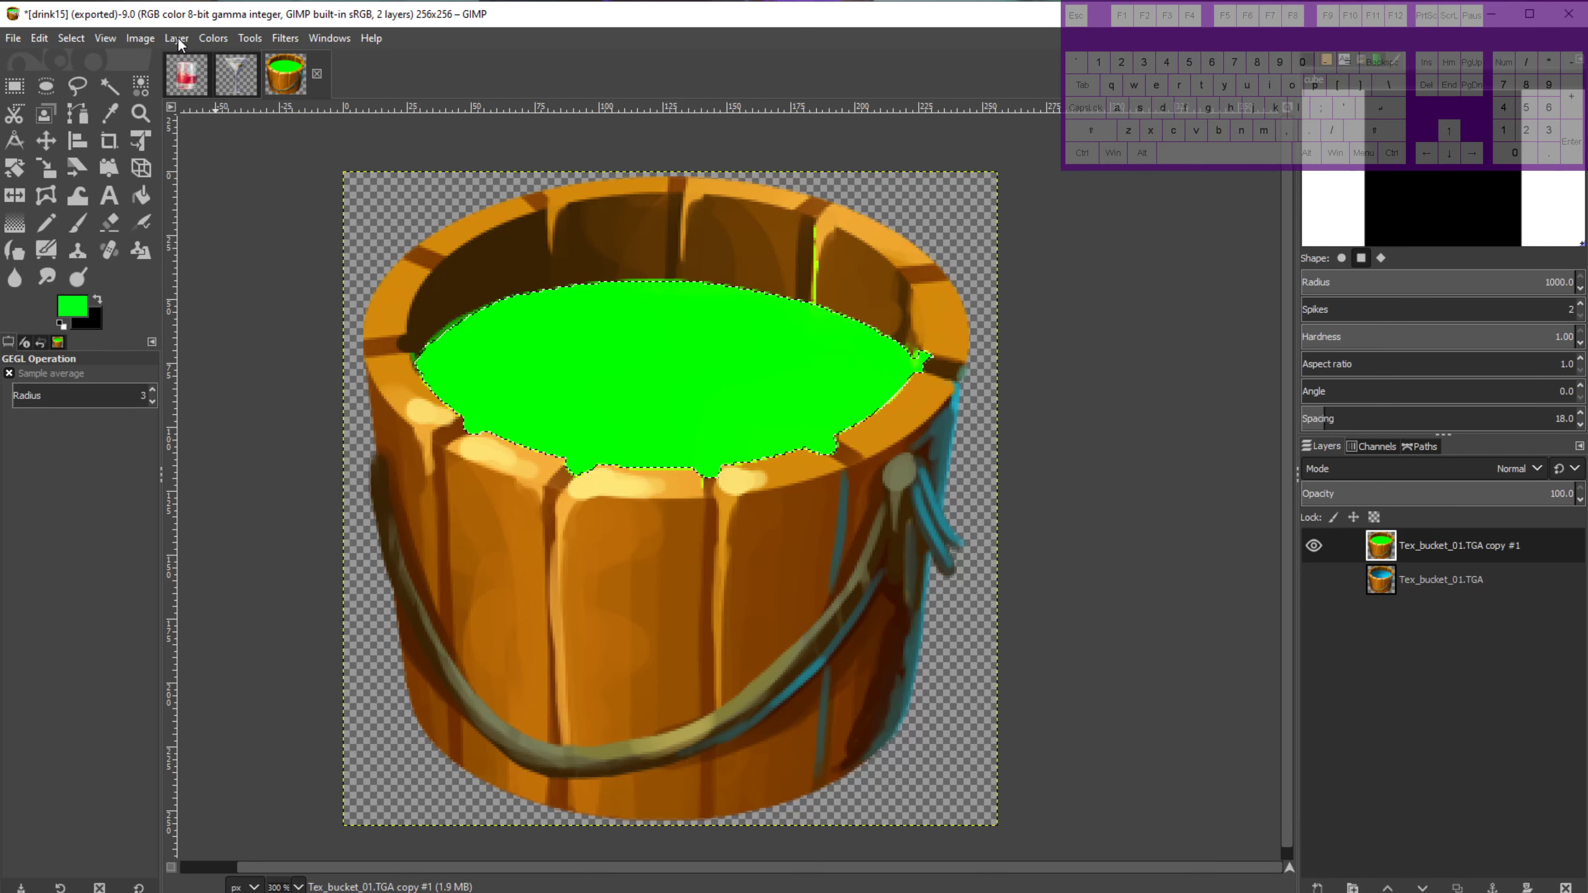
Recolour the selected water red with Hue-Saturation, using a hue of -121.8 and a lightness of -29.3.
{"action": "left_click", "coordinate": [214, 36]}
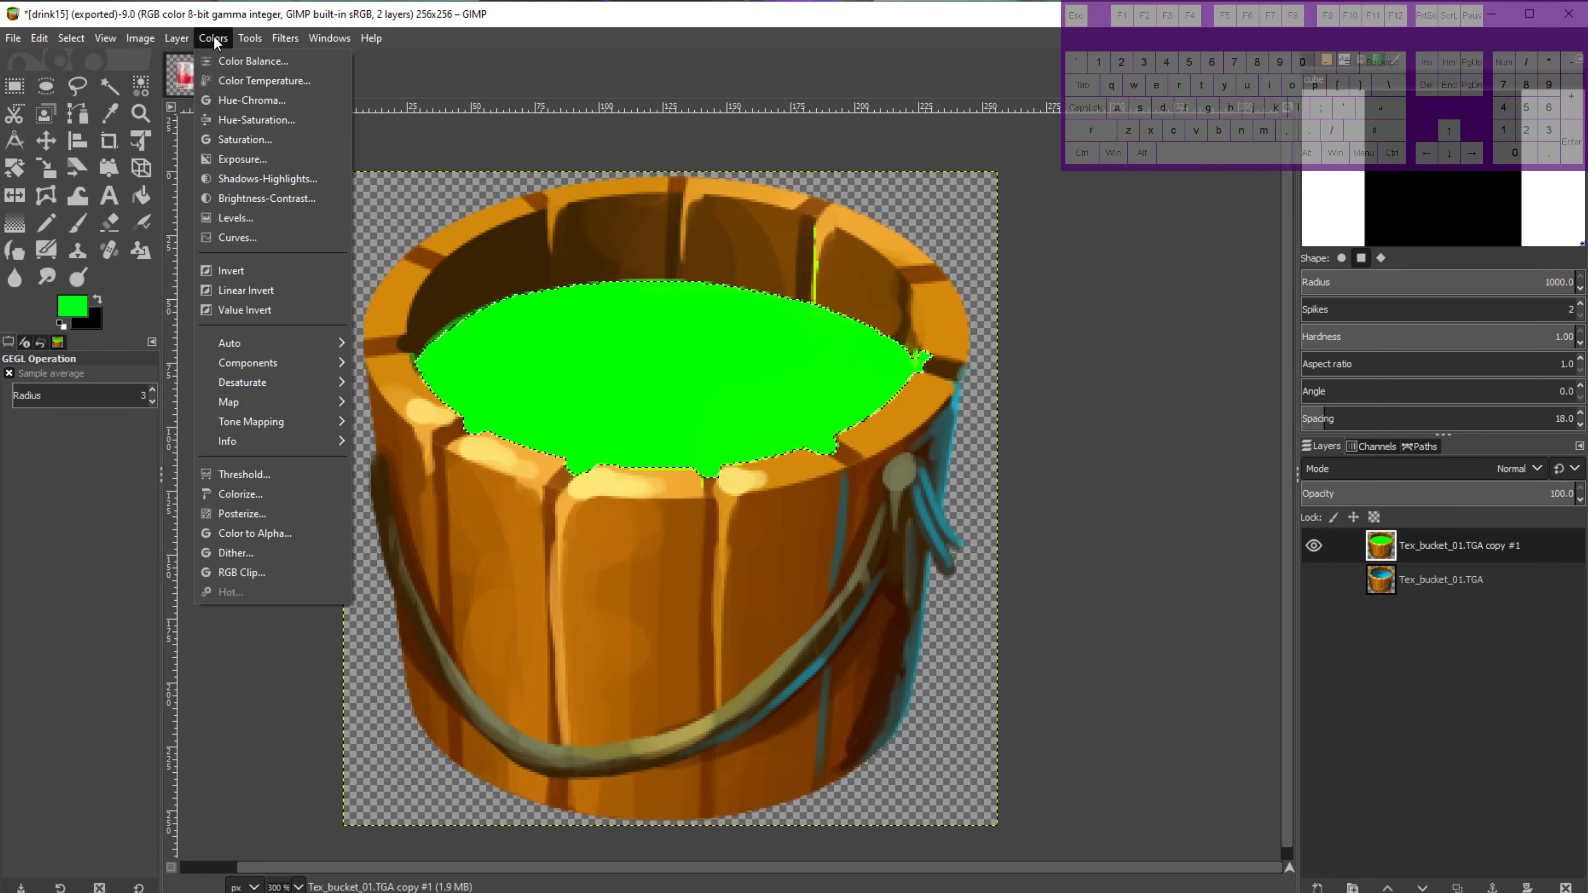
{"action": "left_click", "coordinate": [233, 123]}
{"action": "left_click_drag", "start_coordinate": [245, 594], "coordinate": [156, 592]}
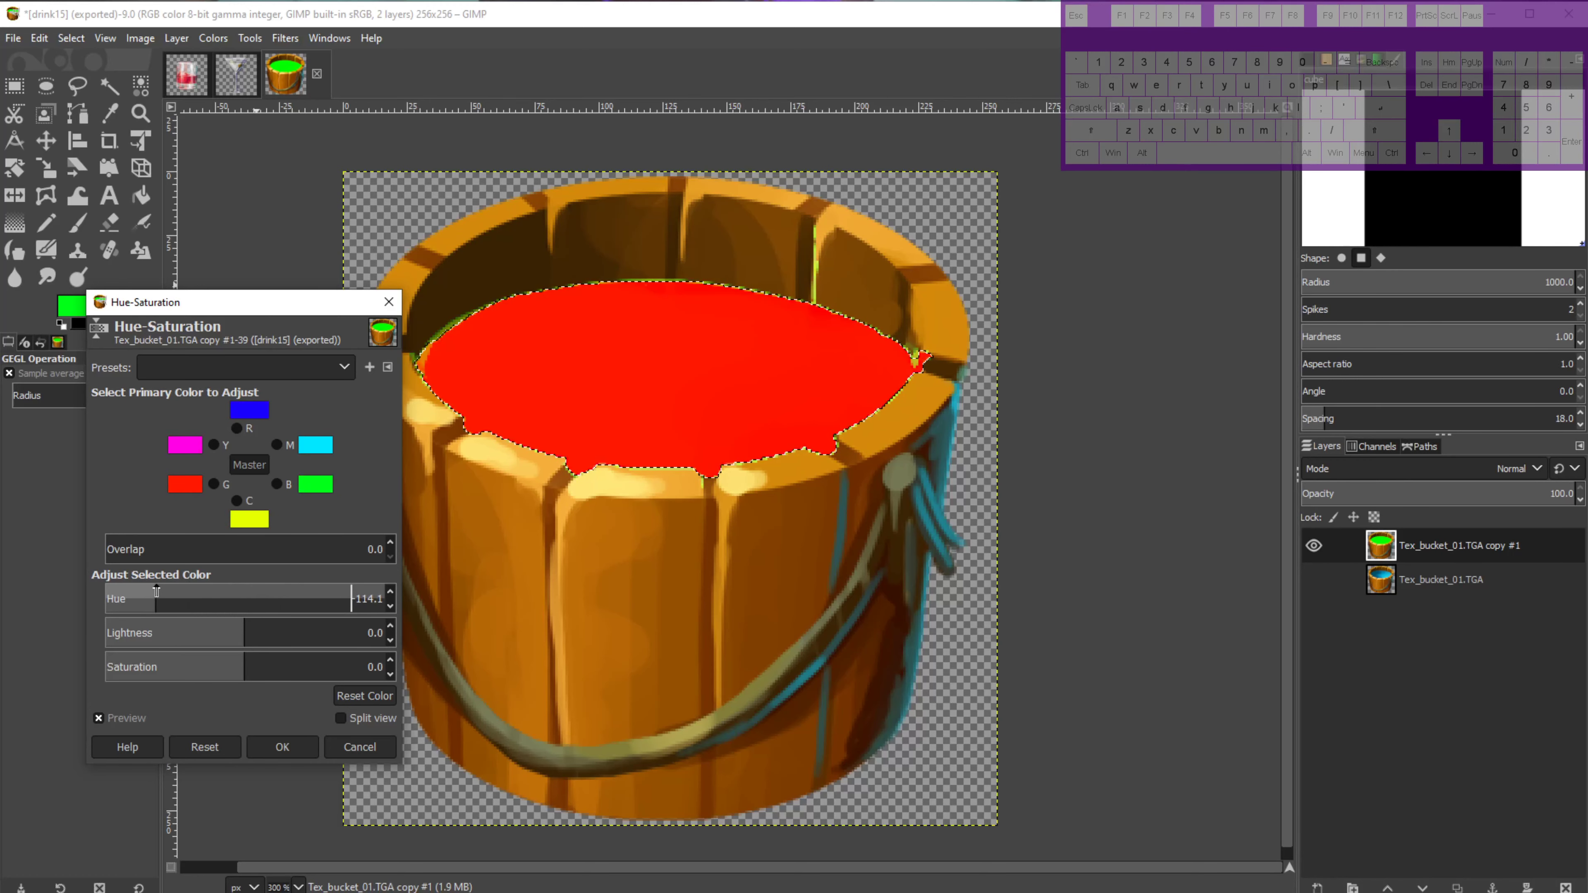
{"action": "left_click_drag", "start_coordinate": [243, 631], "coordinate": [151, 599]}
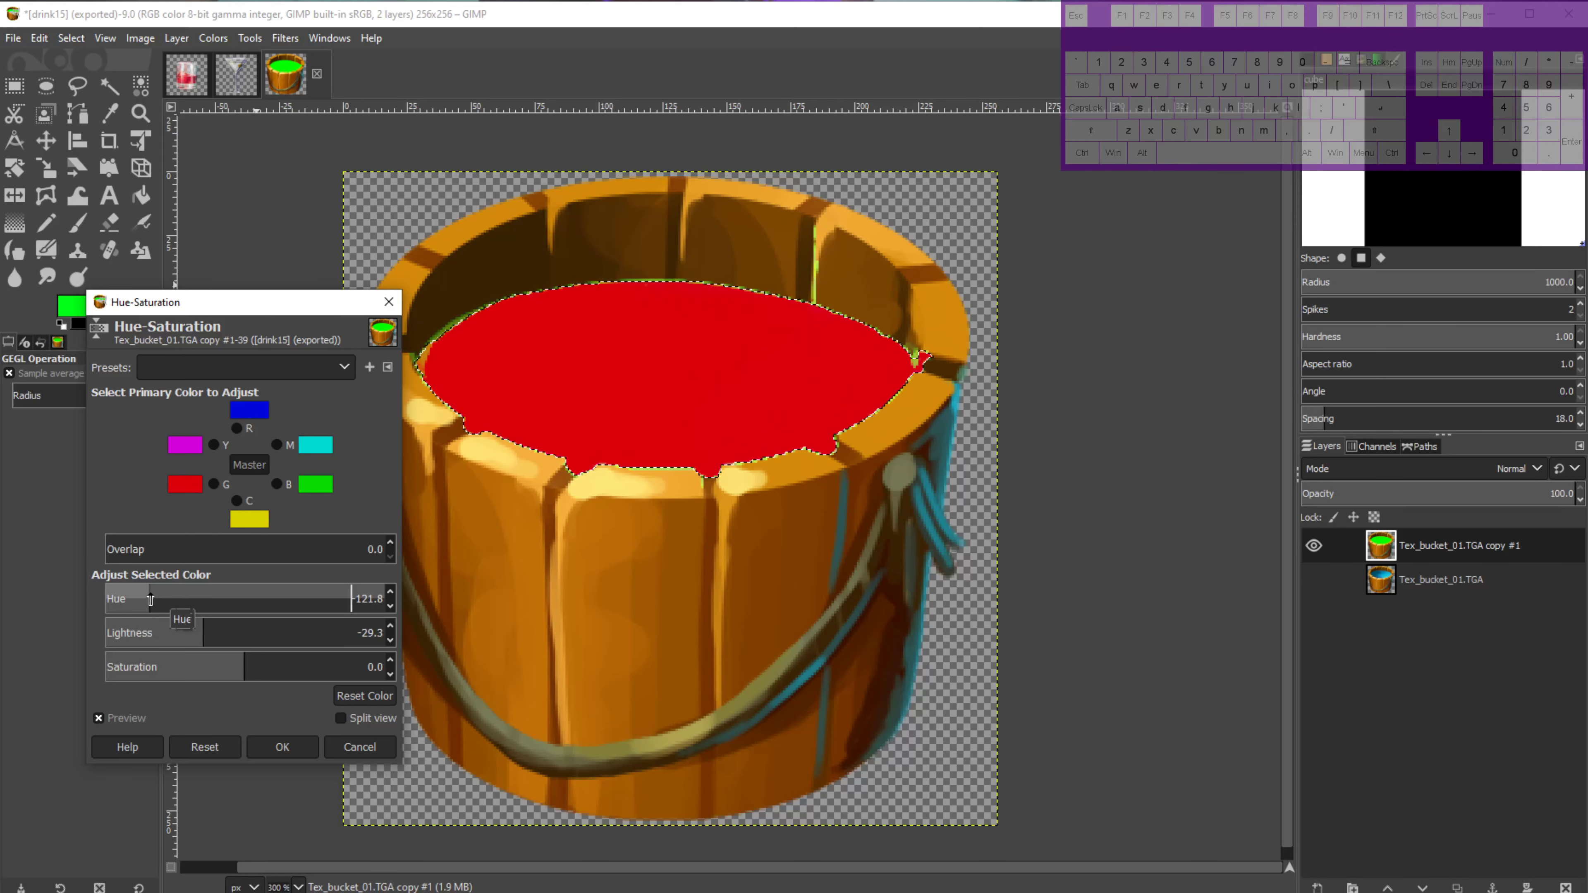
{"action": "left_click", "coordinate": [283, 748]}
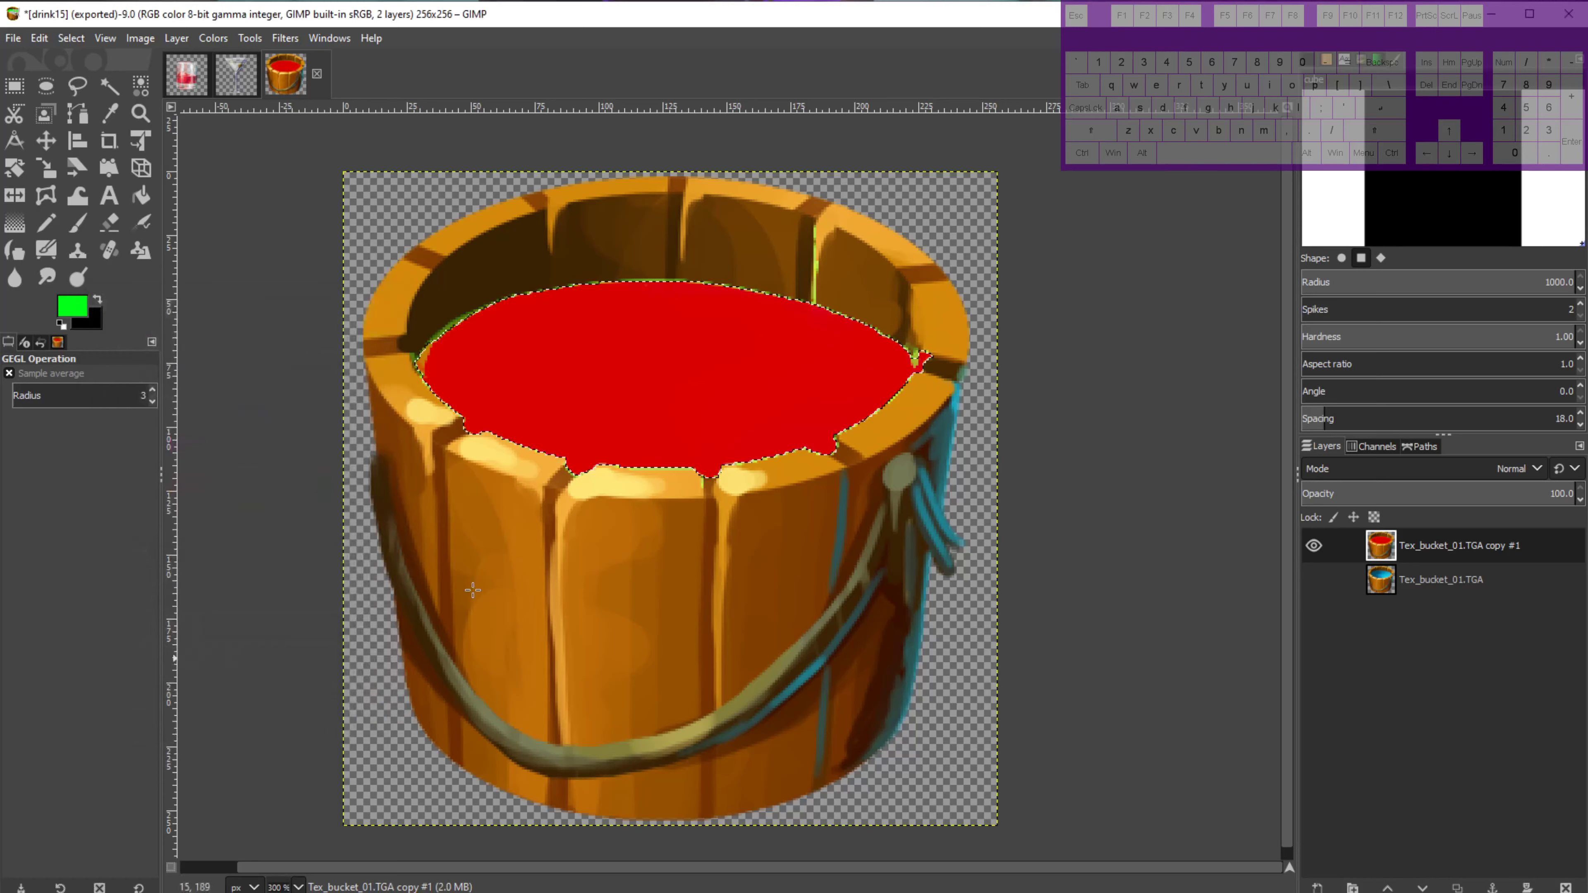
Clear the selection and pick the water's red as the foreground colour.
{"action": "left_click", "coordinate": [1201, 455]}
{"action": "left_click_drag", "start_coordinate": [500, 423], "coordinate": [590, 508]}
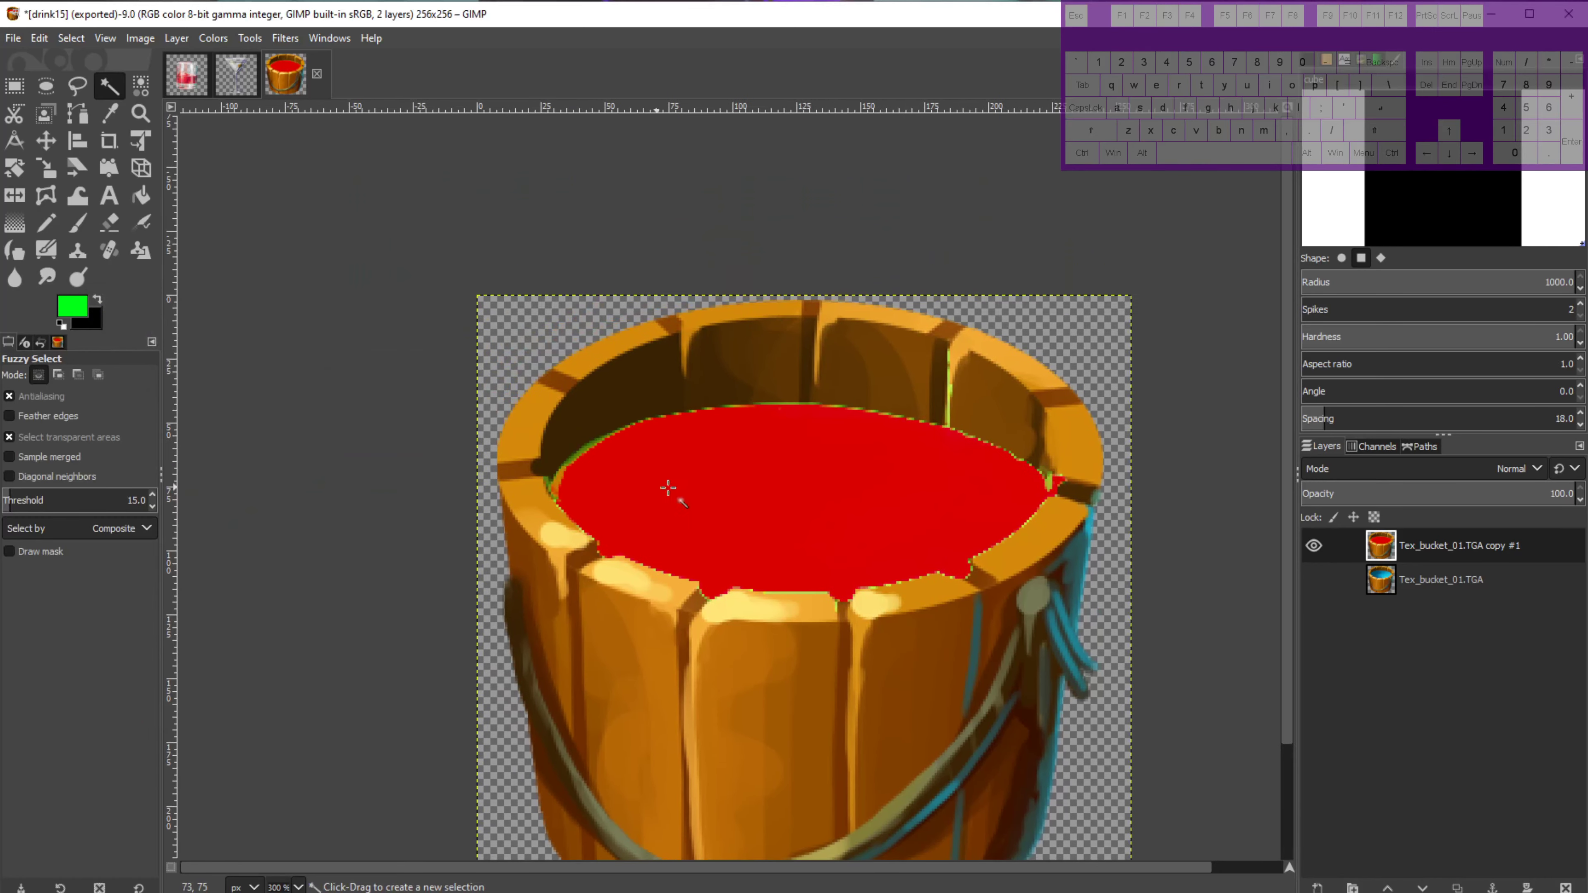
{"action": "scroll", "coordinate": [601, 464], "scroll_direction": "up", "scroll_amount": 3}
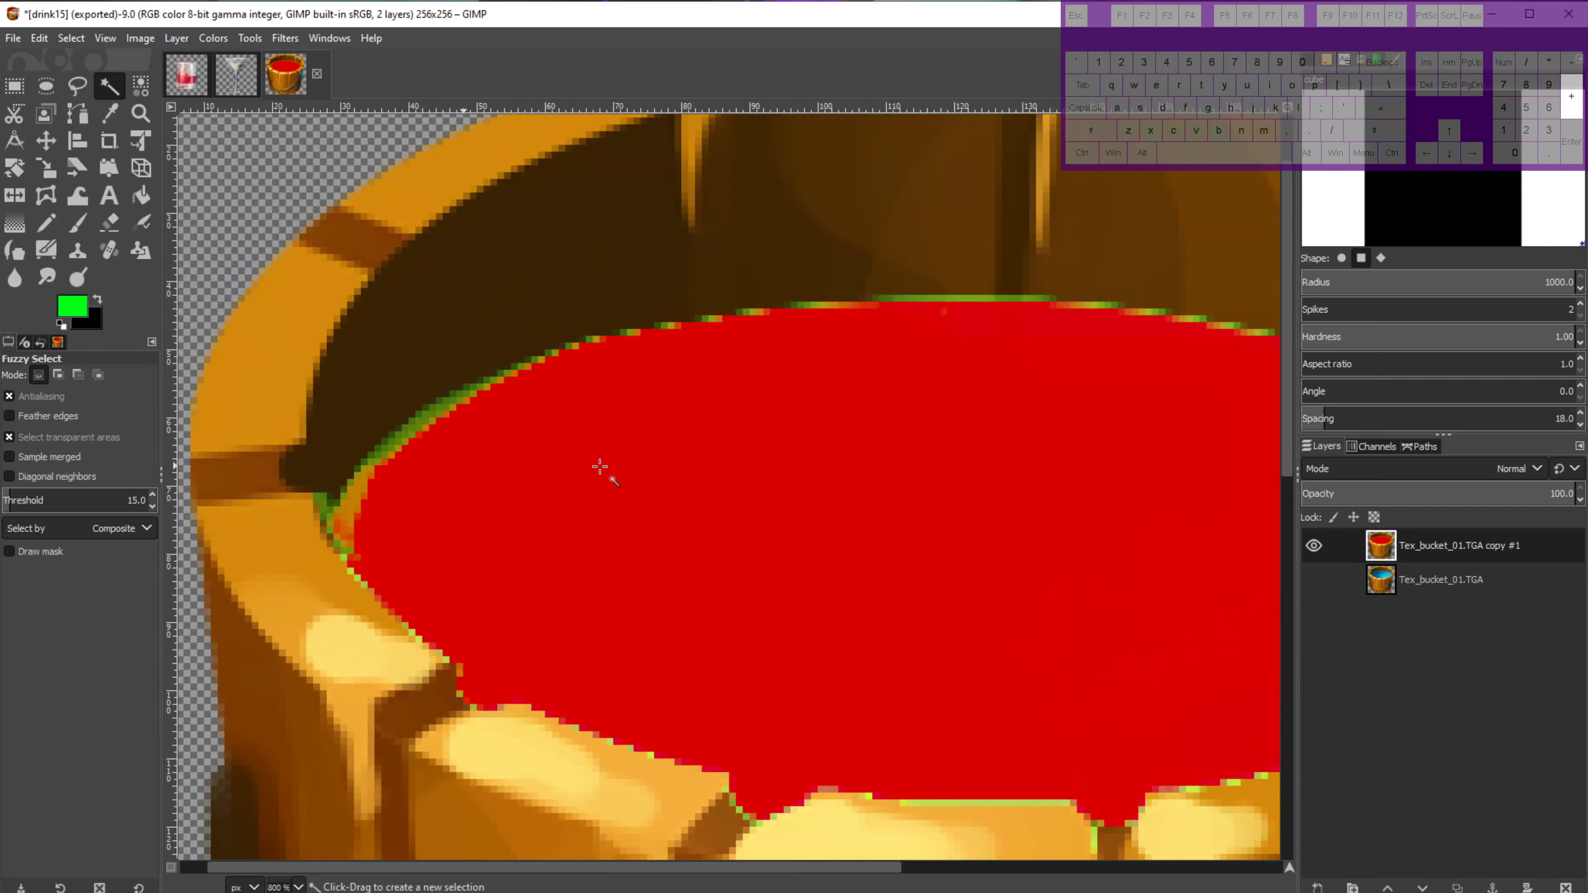
{"action": "scroll", "coordinate": [600, 467], "scroll_direction": "up", "scroll_amount": 2}
{"action": "left_click_drag", "start_coordinate": [602, 468], "coordinate": [843, 508]}
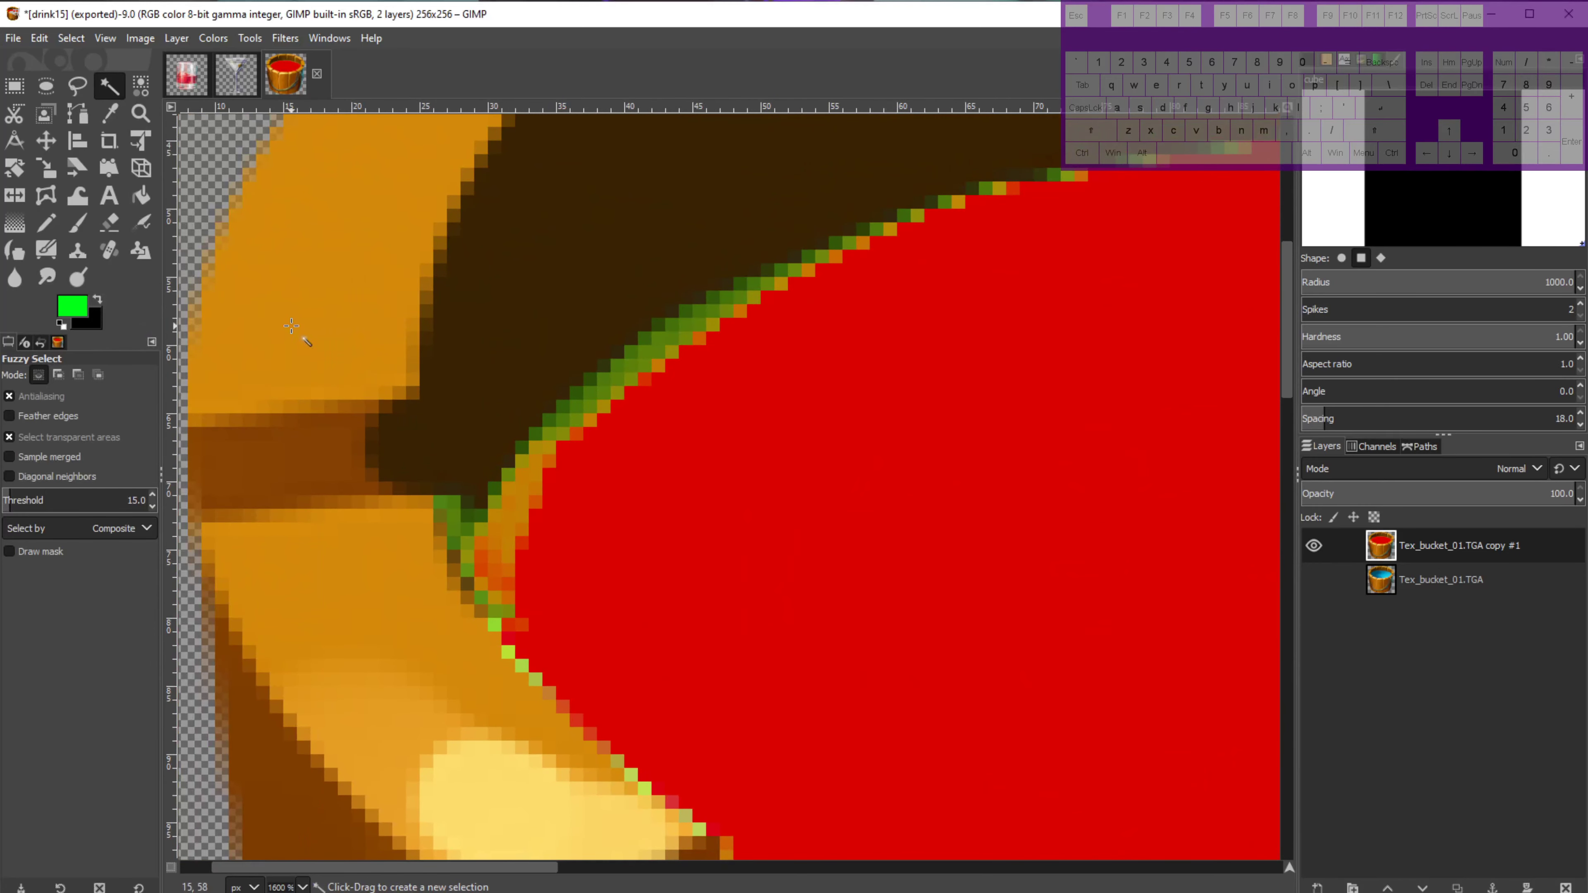
{"action": "key", "text": "o"}
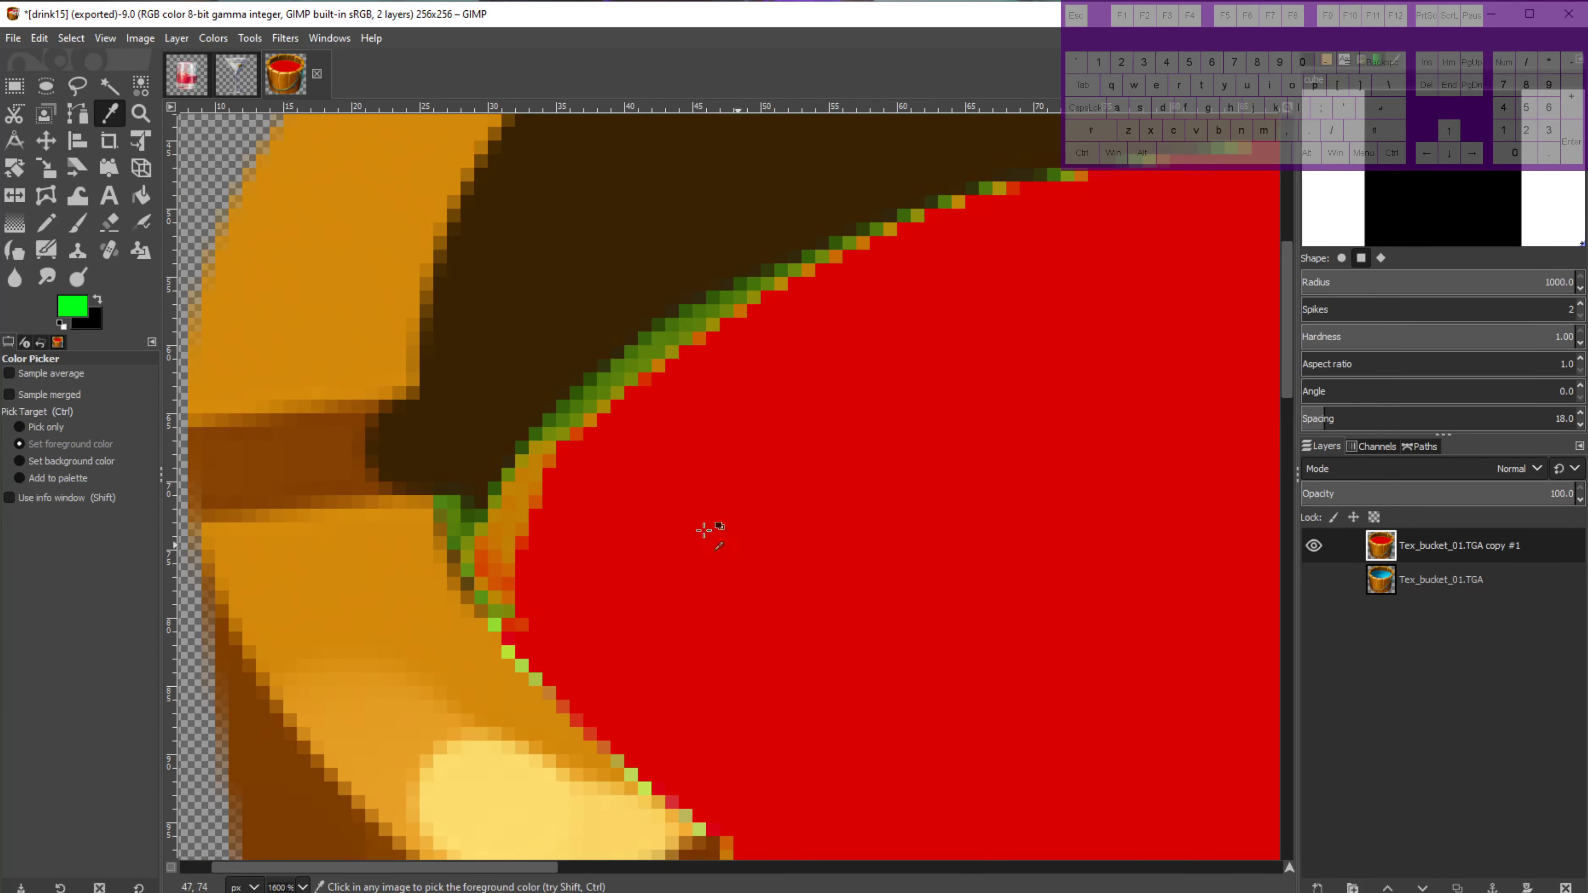
{"action": "left_click", "coordinate": [746, 507]}
Set up the Pencil tool with the 2. Hardness 100 brush at size 8.
{"action": "key", "text": "n"}
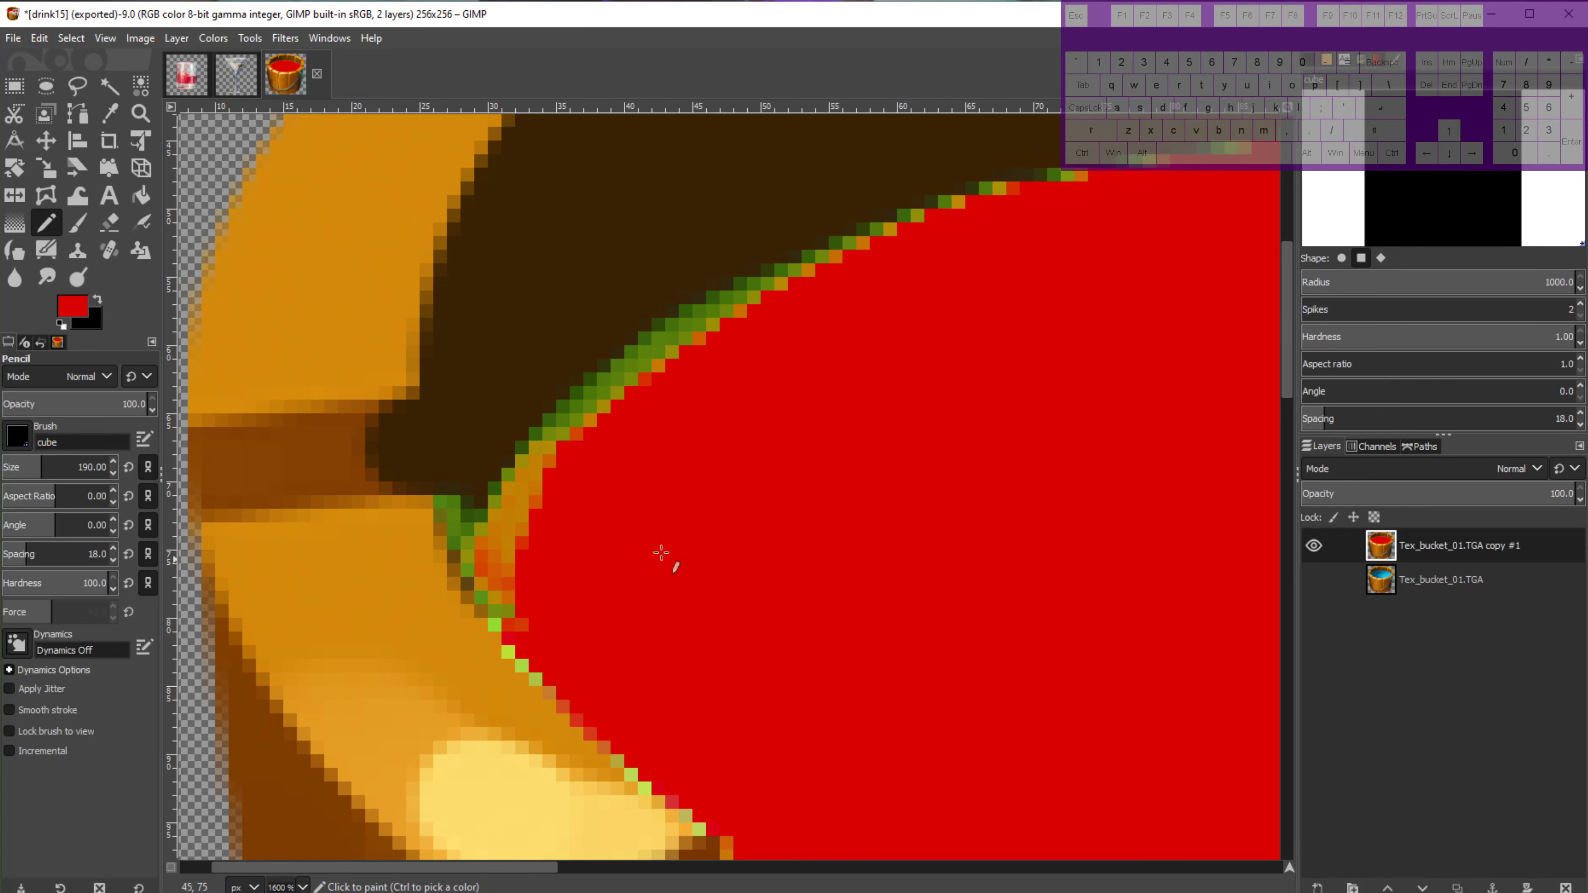
{"action": "left_click", "coordinate": [8, 469]}
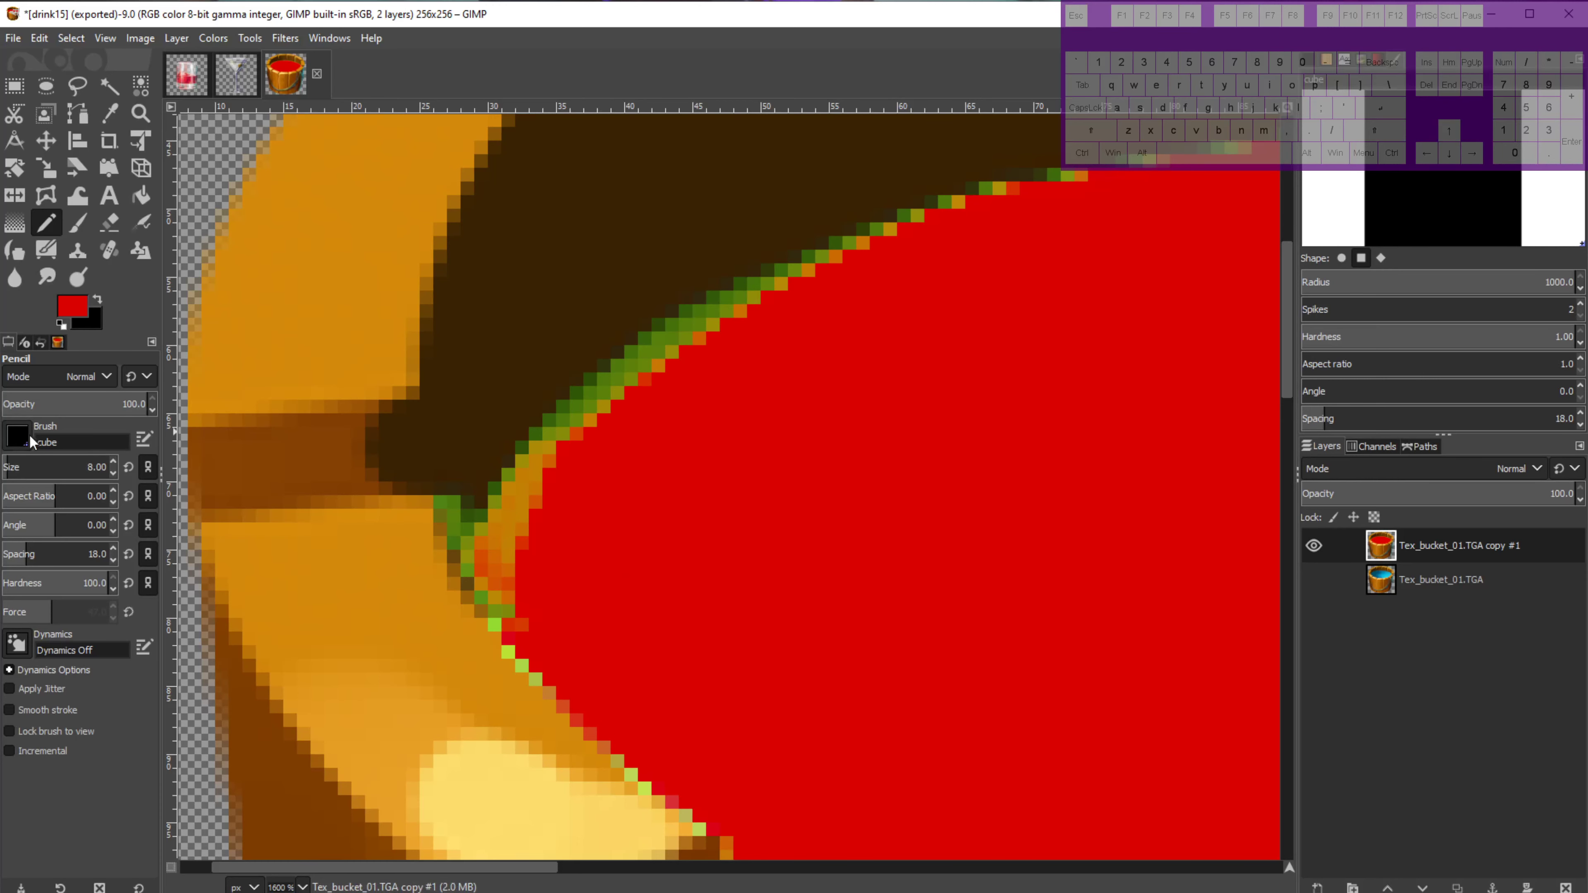
{"action": "left_click", "coordinate": [18, 436]}
{"action": "left_click", "coordinate": [104, 486]}
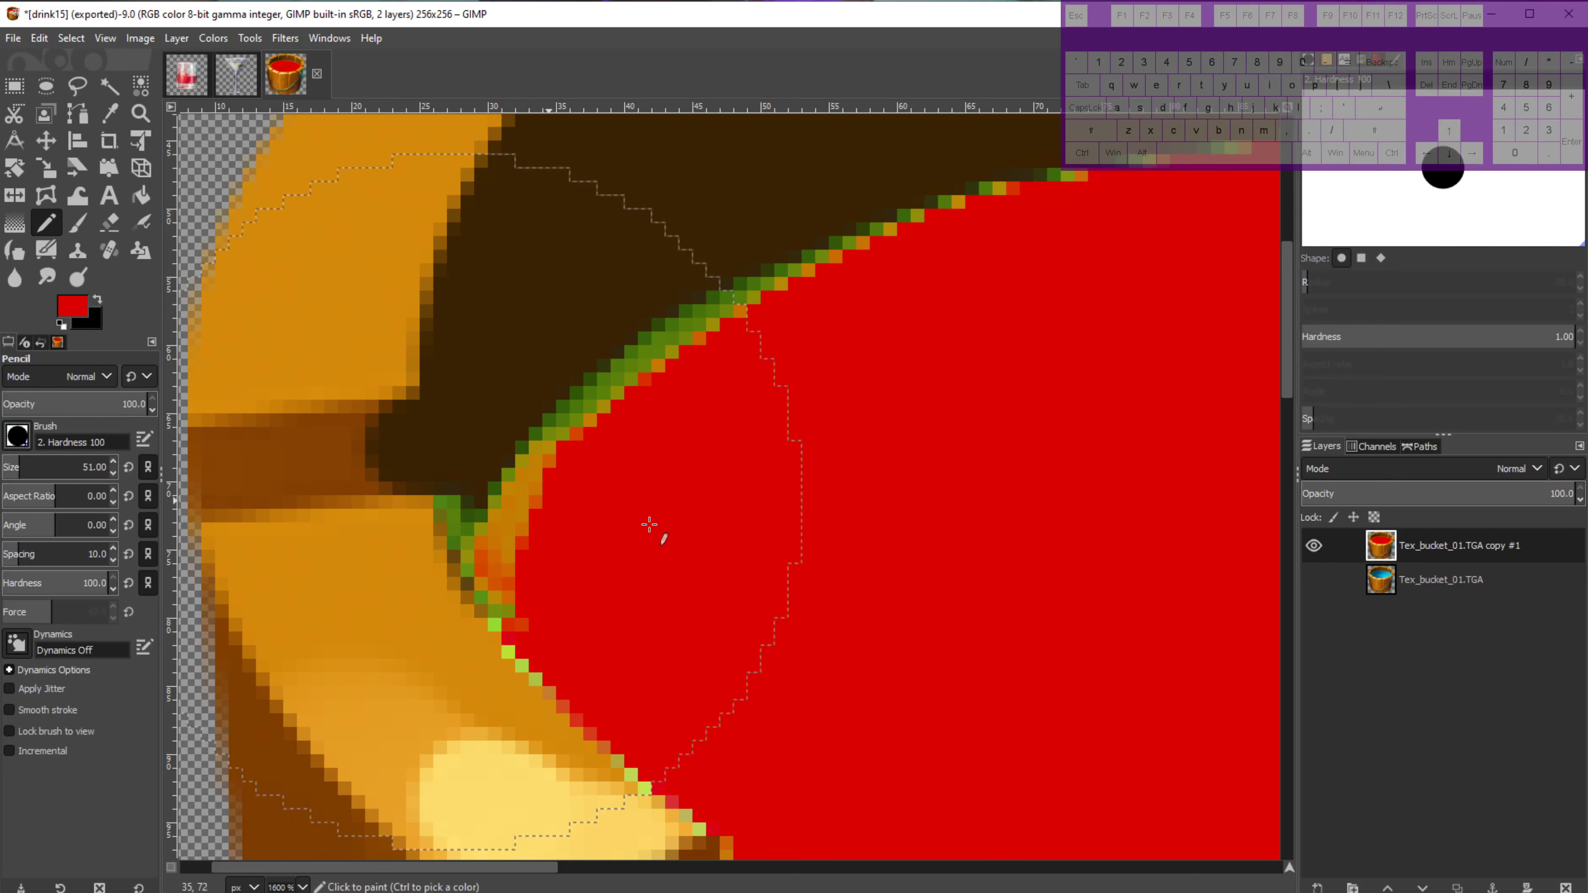
{"action": "left_click", "coordinate": [5, 467]}
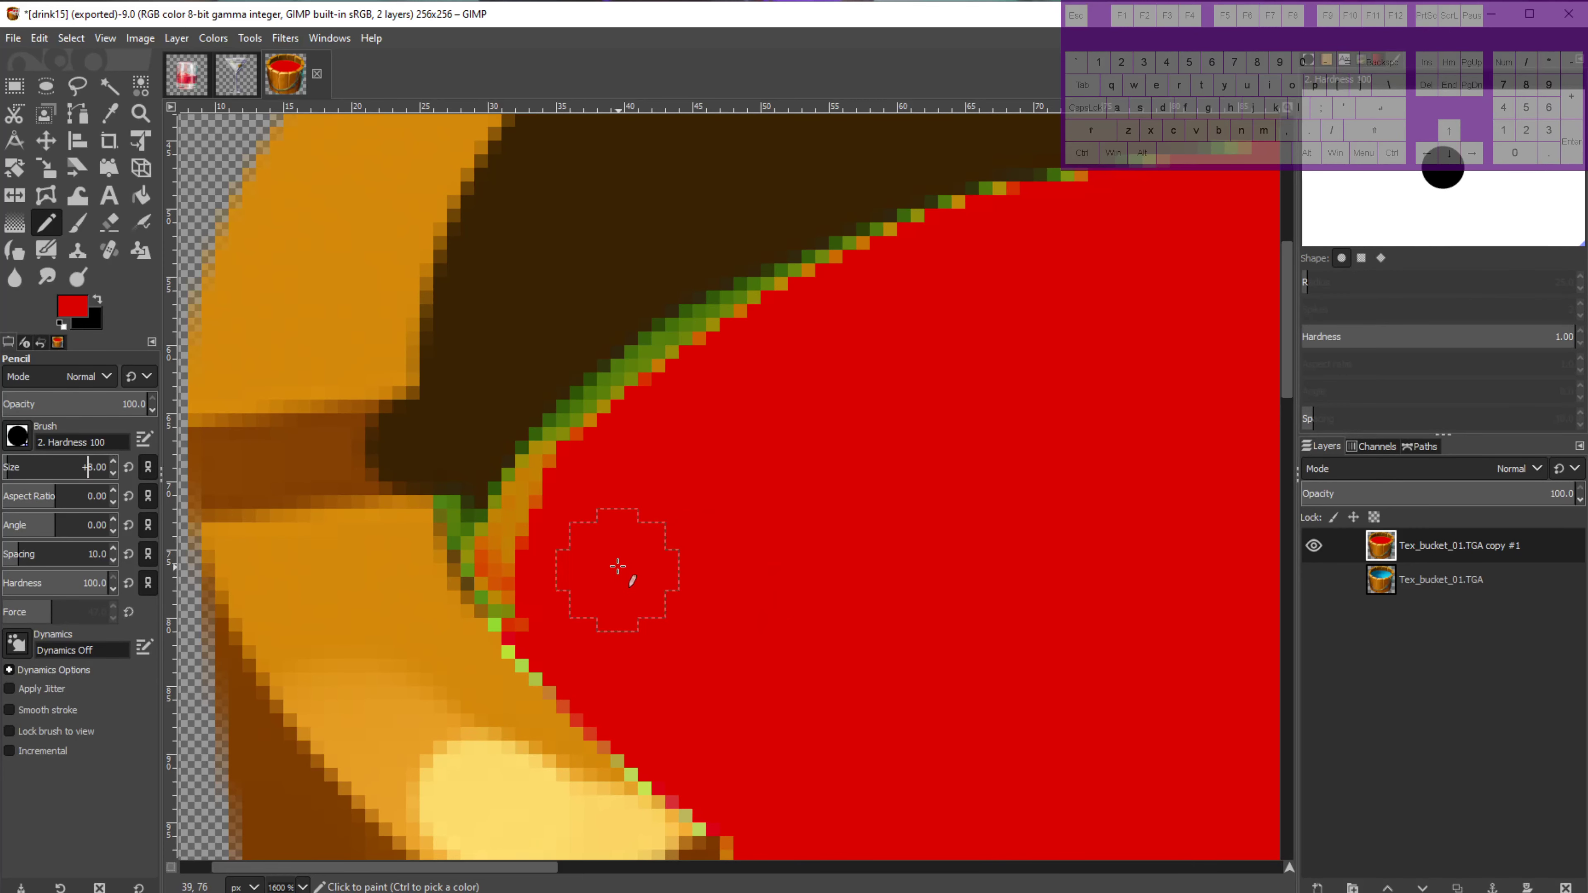
Paint over the green and orange fringe pixels along the water's left edge with the red Pencil.
{"action": "left_click", "coordinate": [638, 562]}
{"action": "scroll", "coordinate": [654, 528], "scroll_direction": "up", "scroll_amount": 3}
{"action": "scroll", "coordinate": [654, 531], "scroll_direction": "up", "scroll_amount": 1}
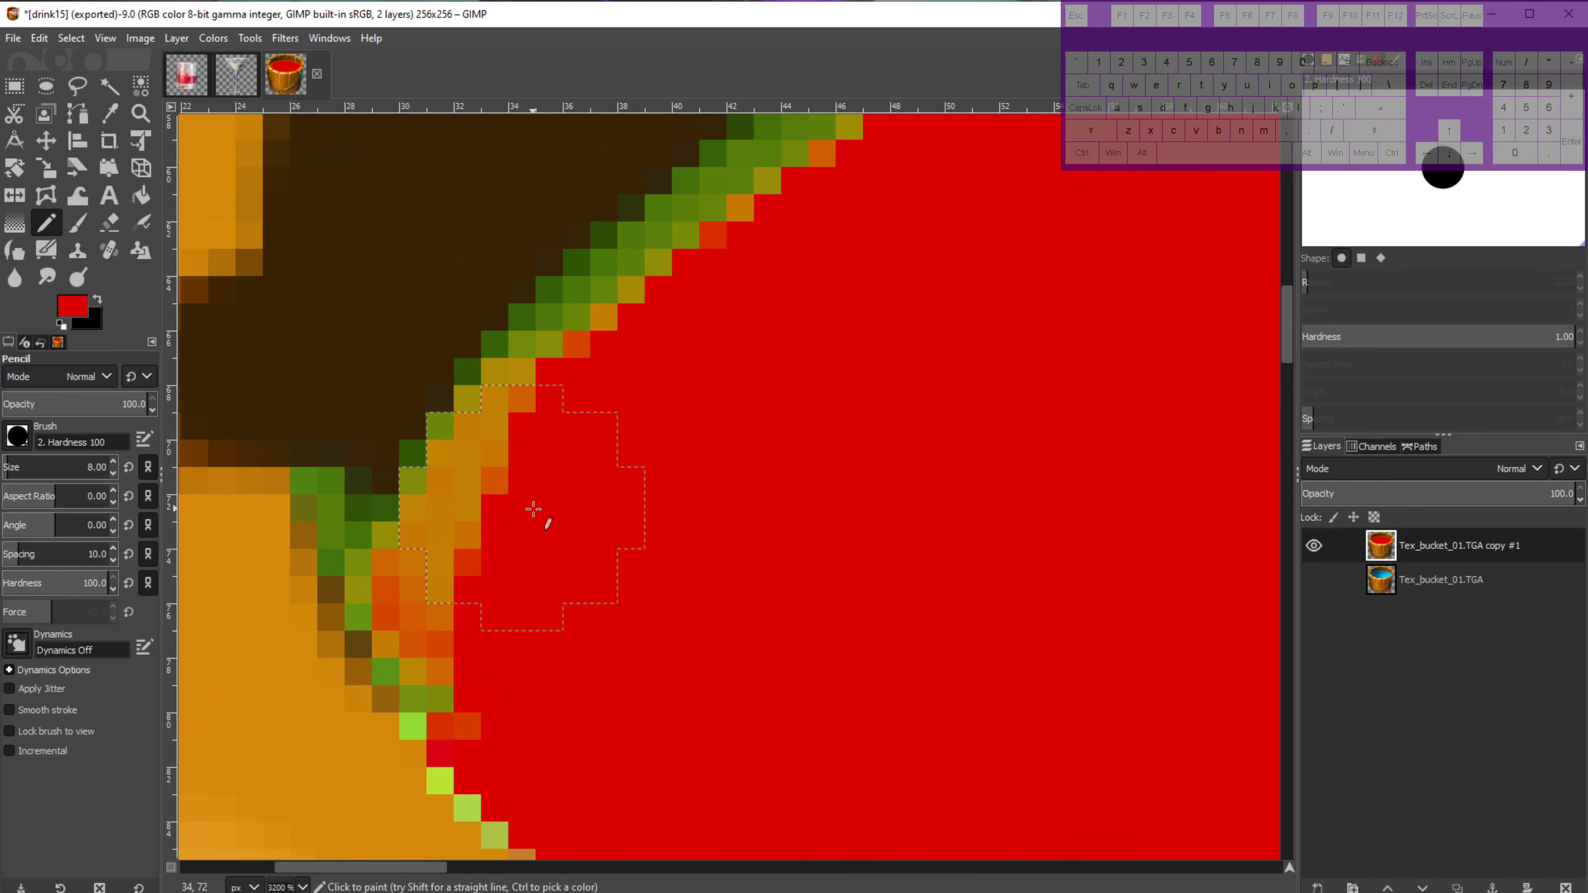
{"action": "left_click_drag", "start_coordinate": [532, 516], "coordinate": [534, 530]}
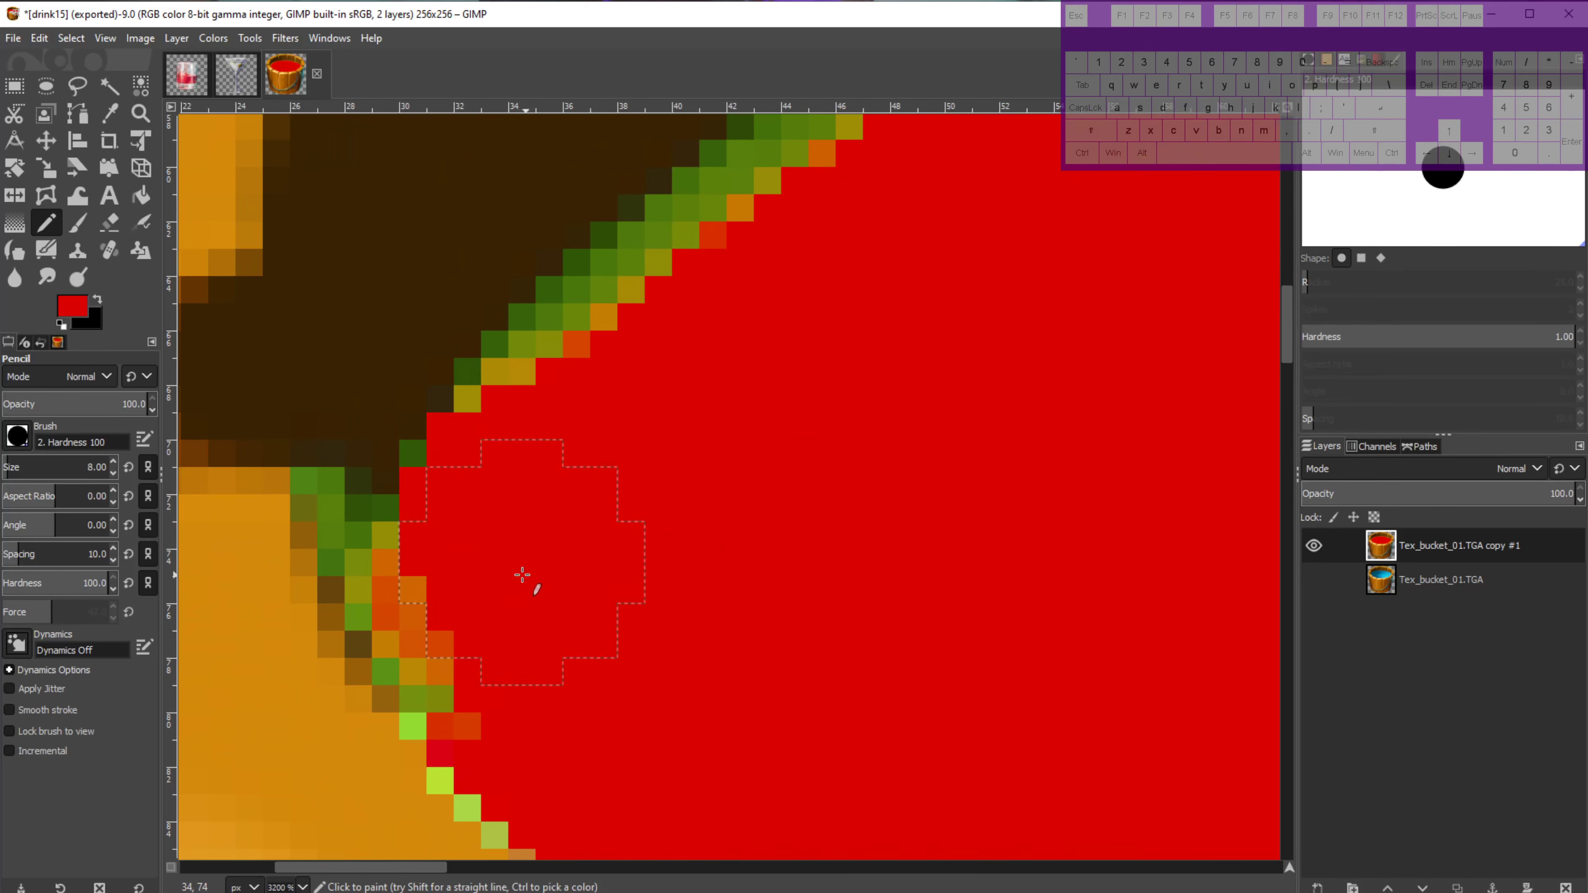
{"action": "left_click", "coordinate": [514, 596]}
{"action": "left_click", "coordinate": [498, 604]}
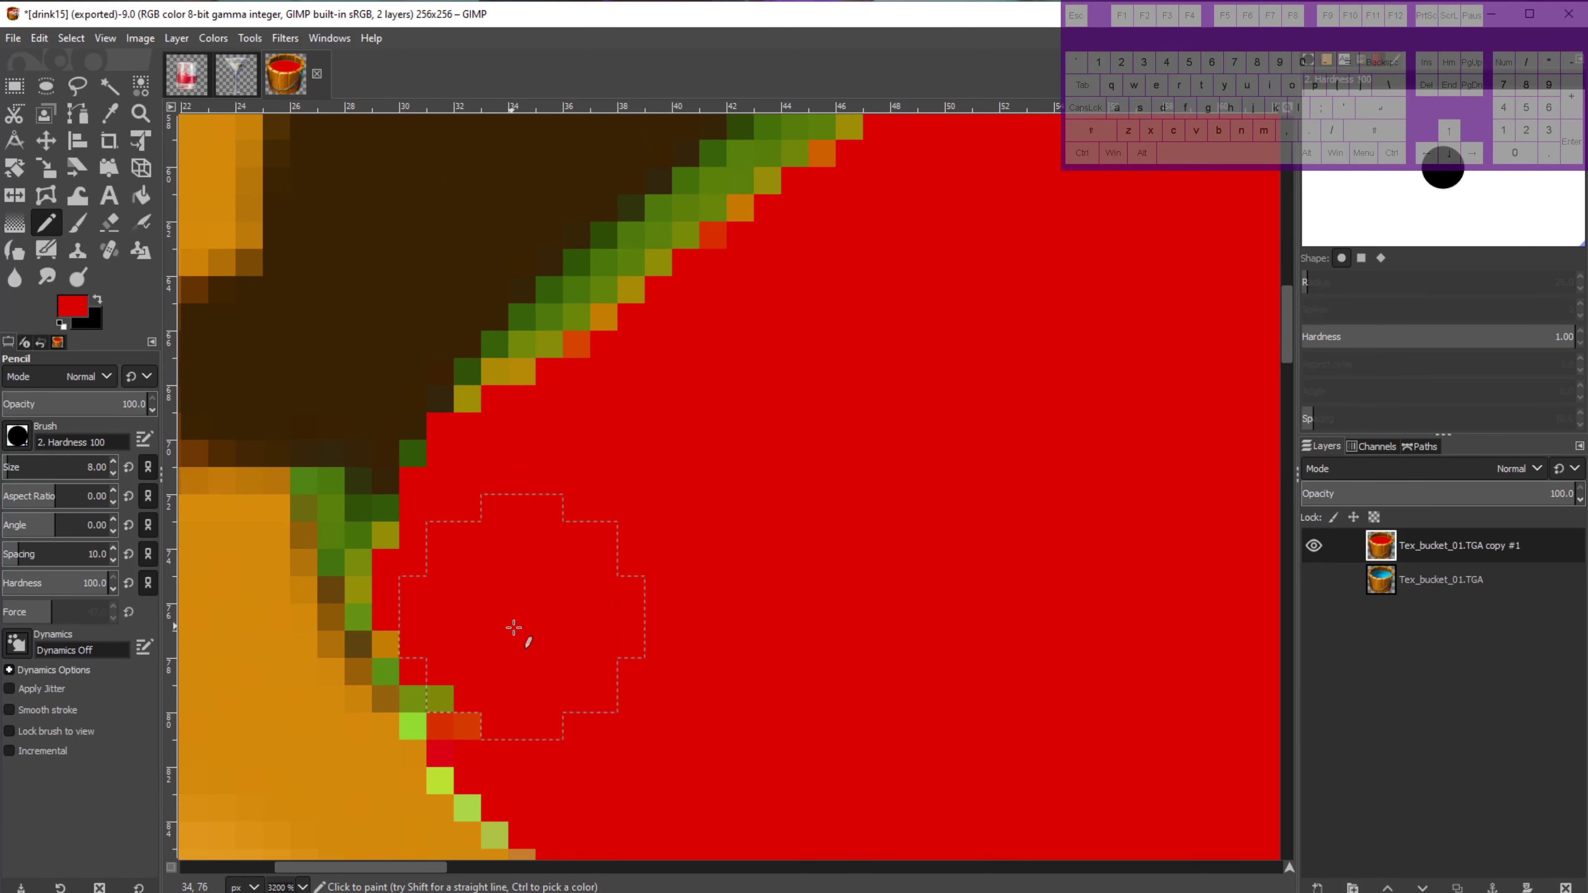
{"action": "left_click", "coordinate": [497, 629]}
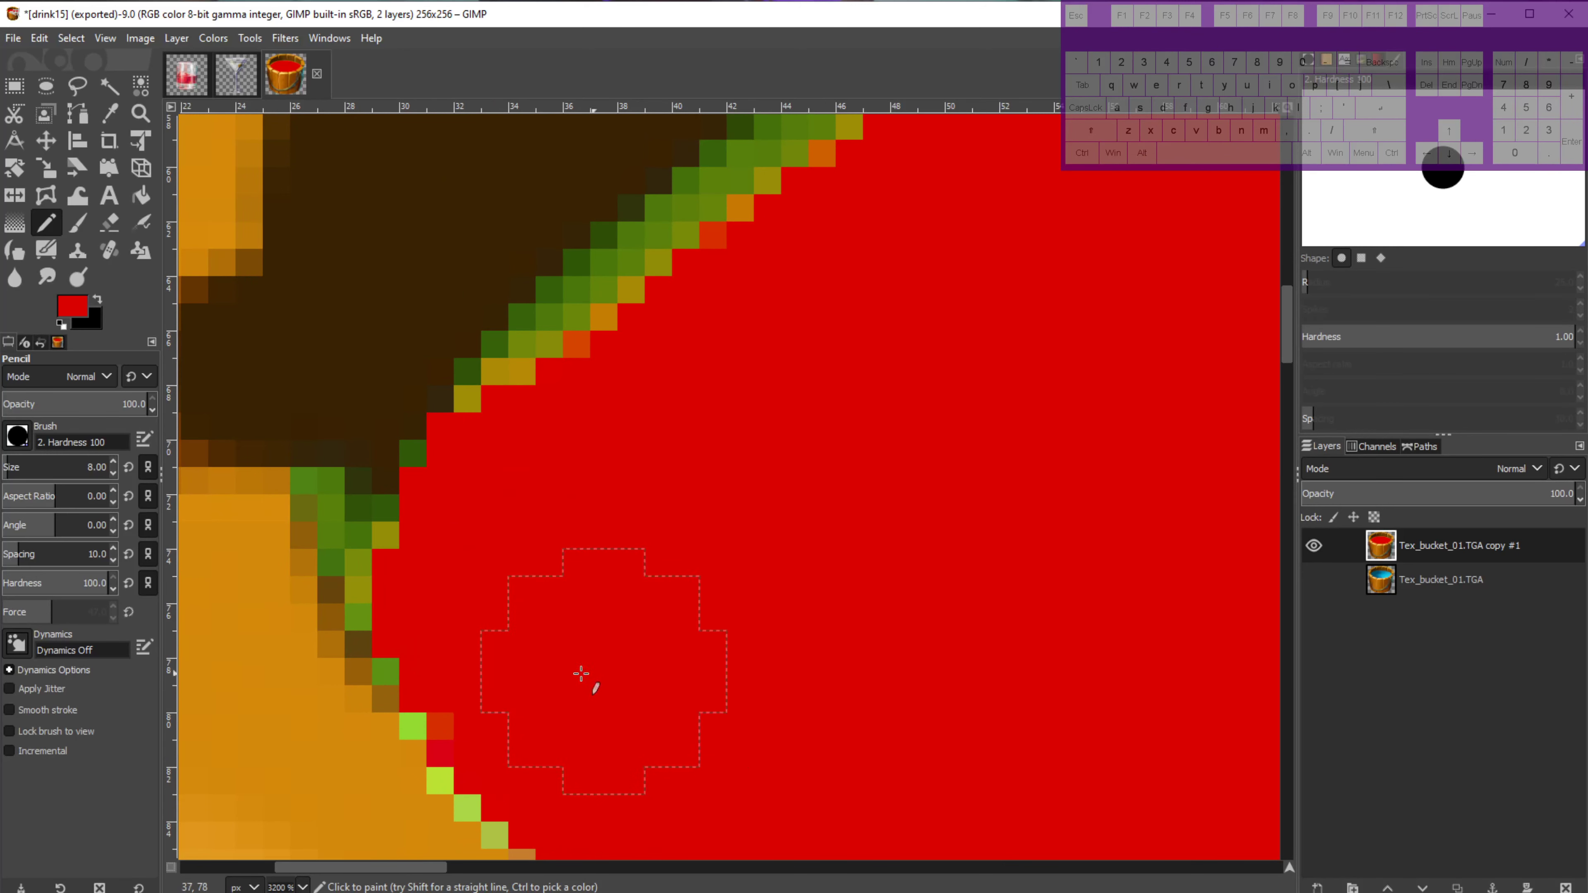
{"action": "left_click", "coordinate": [561, 691]}
Select the olive rope handle with Fuzzy Select and add the start of its teal stripe near the bucket's base.
{"action": "scroll", "coordinate": [933, 574], "scroll_direction": "down", "scroll_amount": 6}
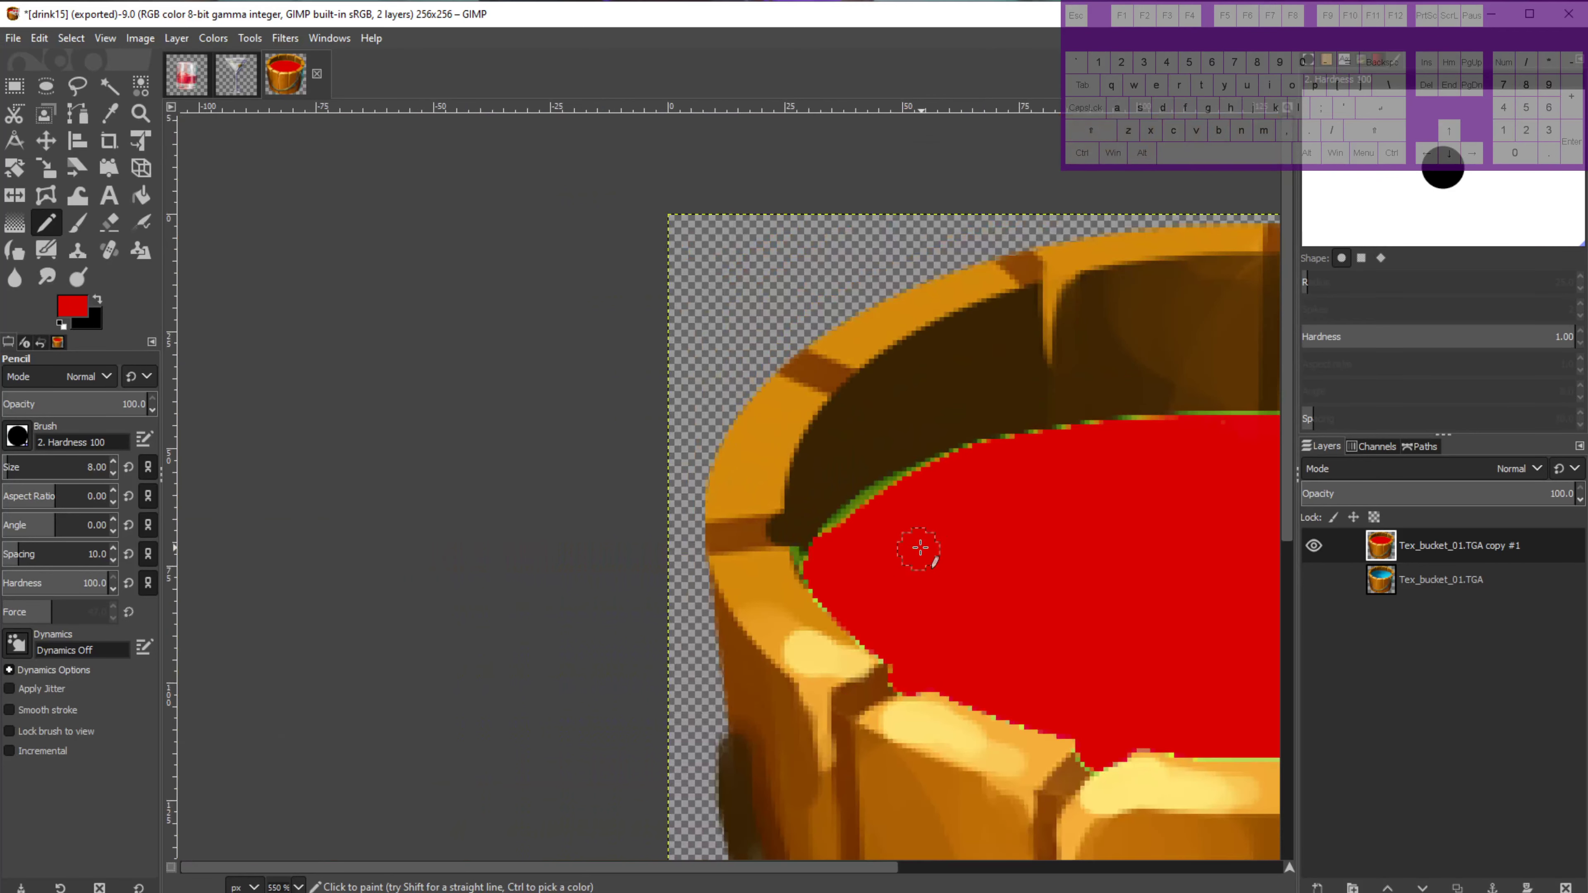
{"action": "left_click_drag", "start_coordinate": [1061, 563], "coordinate": [508, 498]}
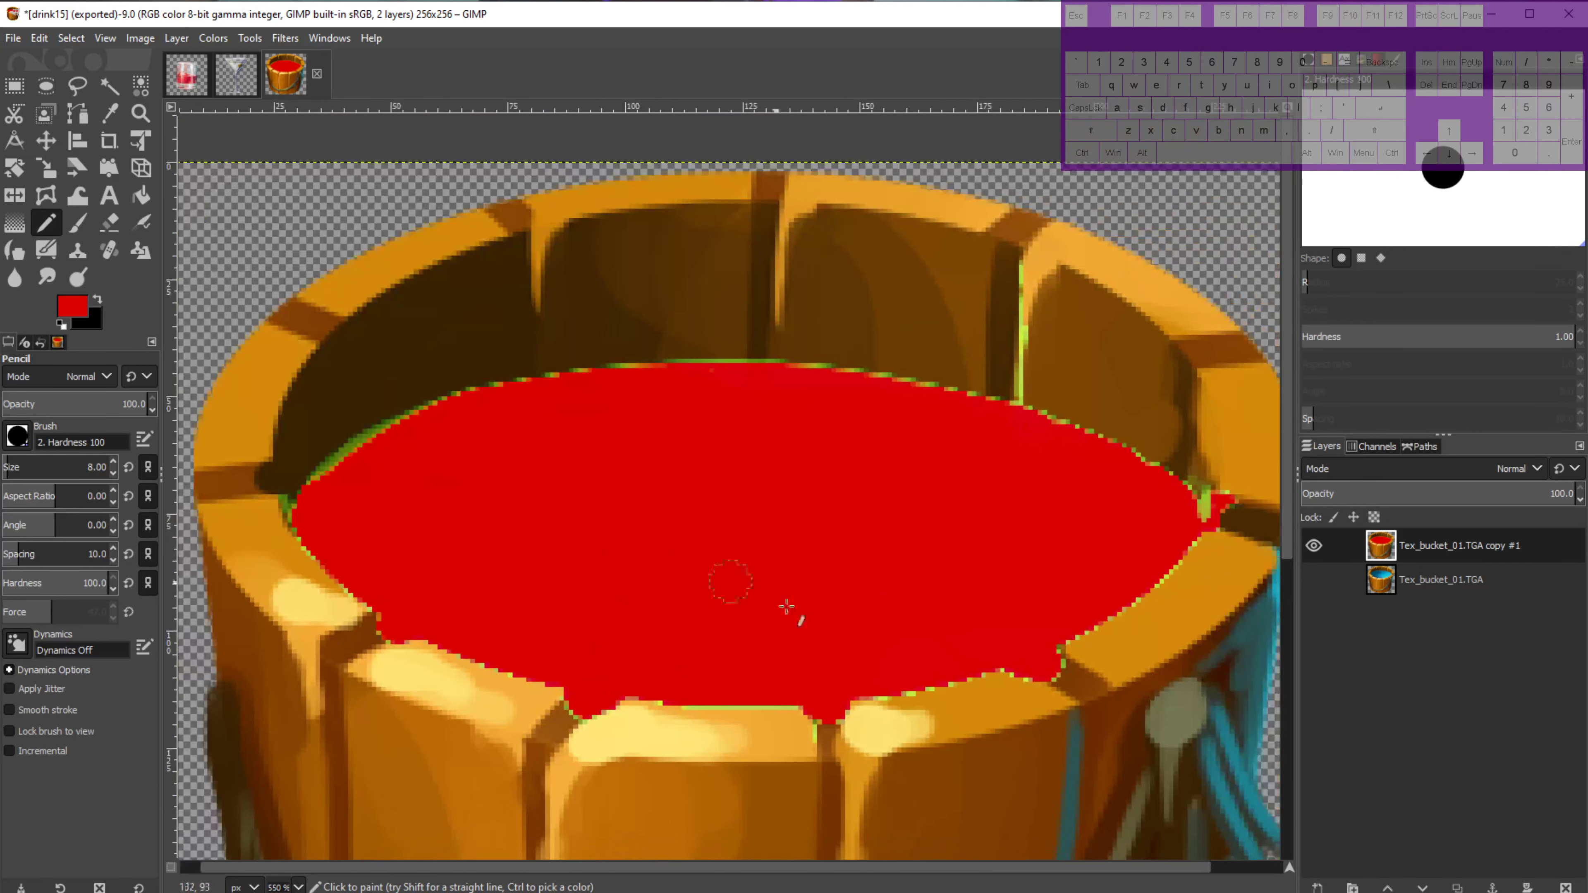
{"action": "scroll", "coordinate": [793, 605], "scroll_direction": "down", "scroll_amount": 2}
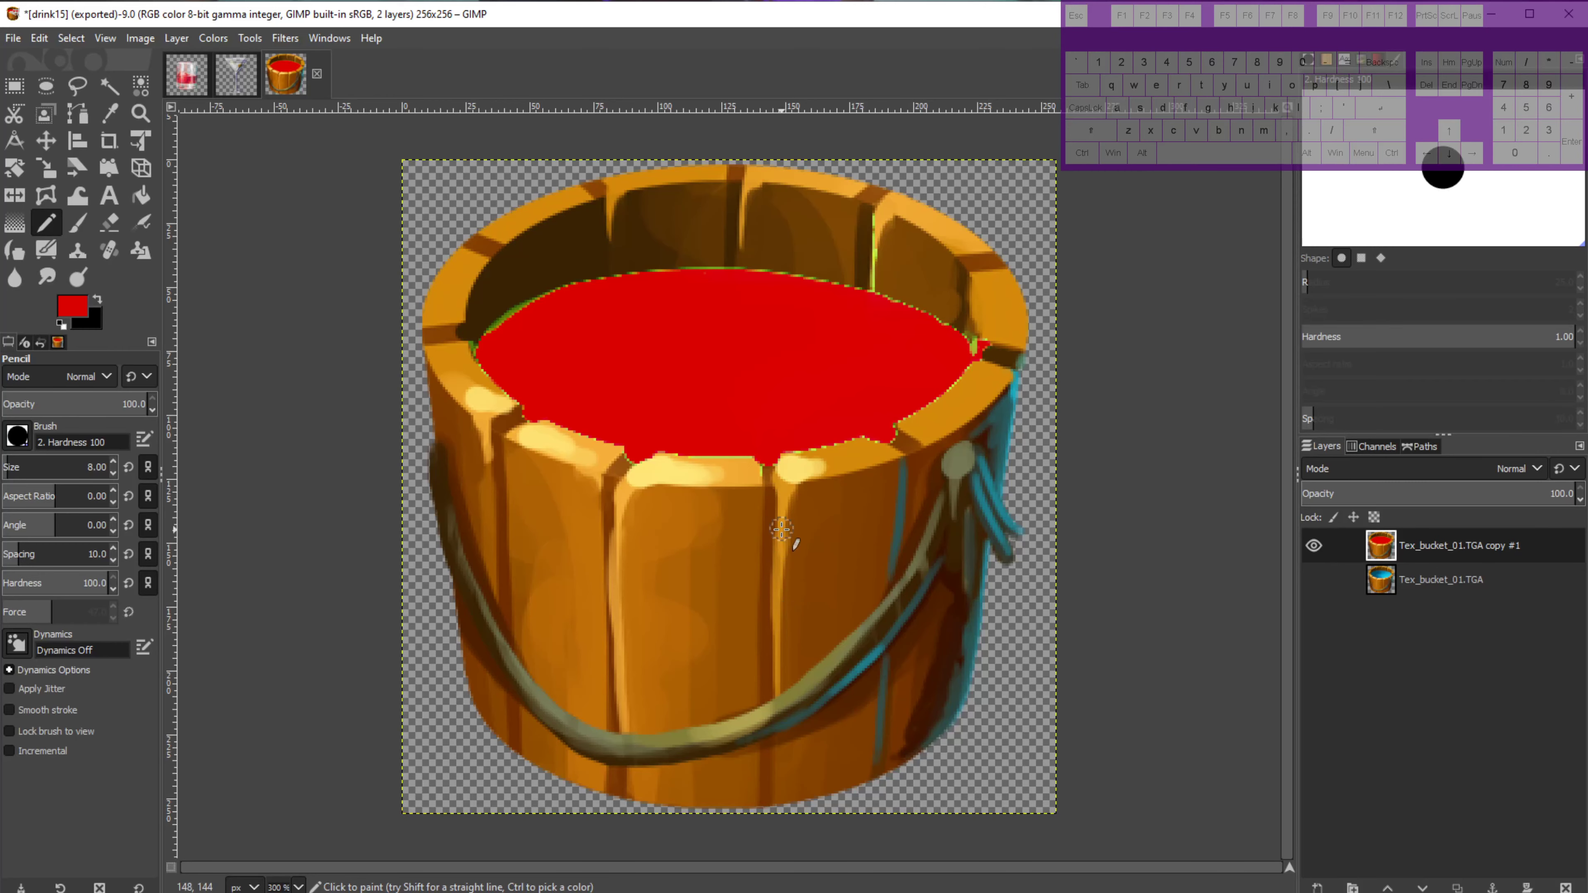
{"action": "left_click_drag", "start_coordinate": [815, 539], "coordinate": [655, 513]}
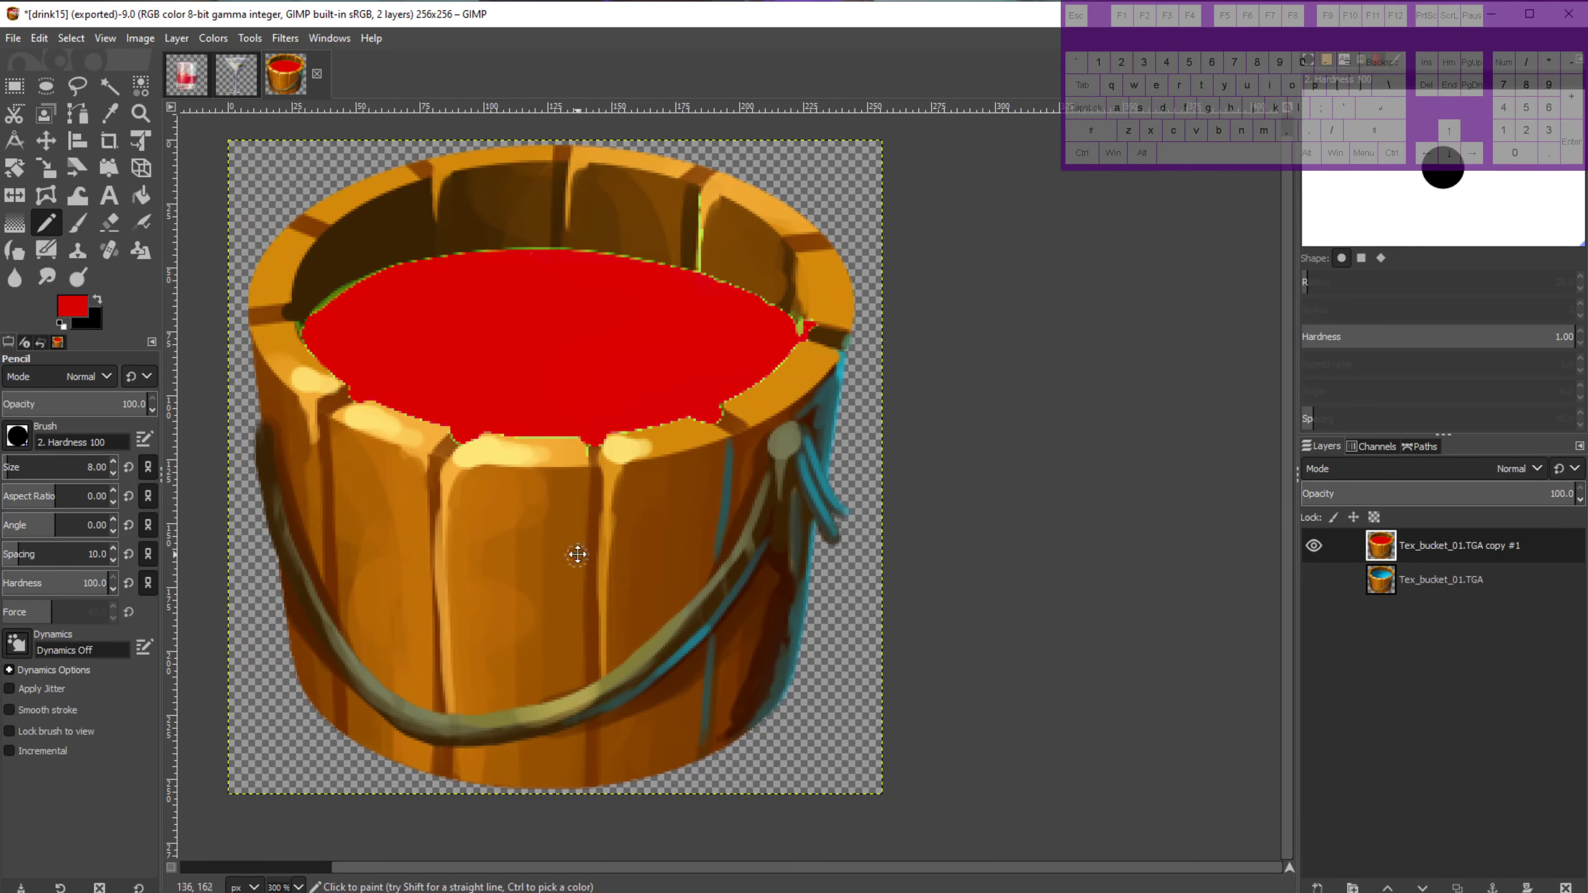
{"action": "left_click_drag", "start_coordinate": [578, 557], "coordinate": [663, 525]}
{"action": "key", "text": "u"}
{"action": "left_click_drag", "start_coordinate": [700, 662], "coordinate": [788, 645]}
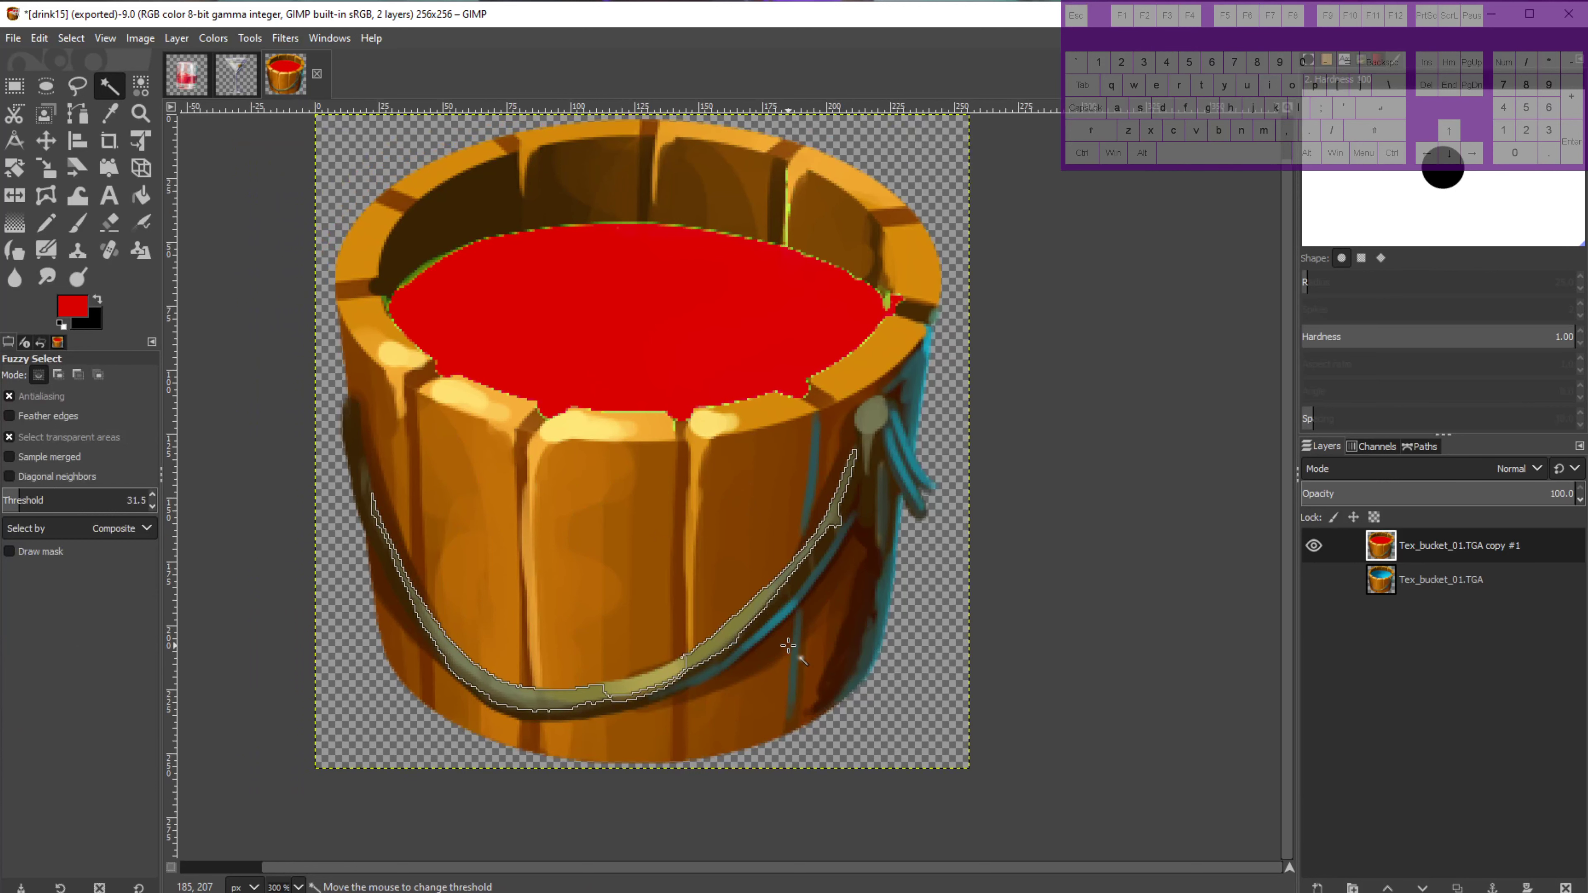
{"action": "left_click_drag", "start_coordinate": [817, 650], "coordinate": [841, 657]}
{"action": "left_click_drag", "start_coordinate": [803, 657], "coordinate": [716, 713]}
{"action": "left_click", "coordinate": [652, 683], "text": "shift"}
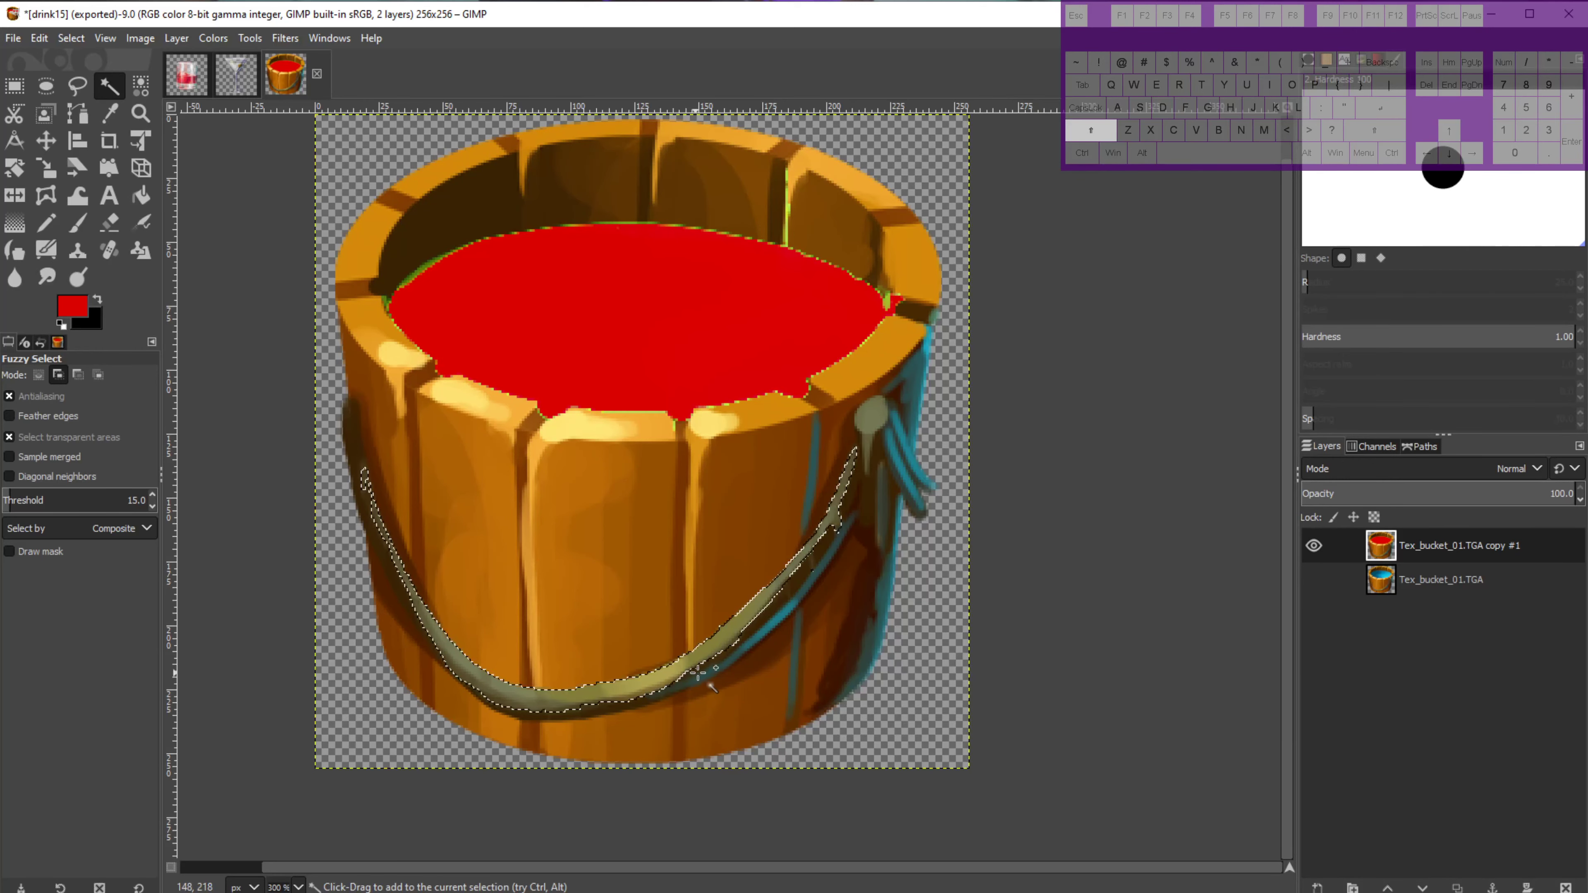
{"action": "left_click_drag", "start_coordinate": [699, 673], "coordinate": [902, 697]}
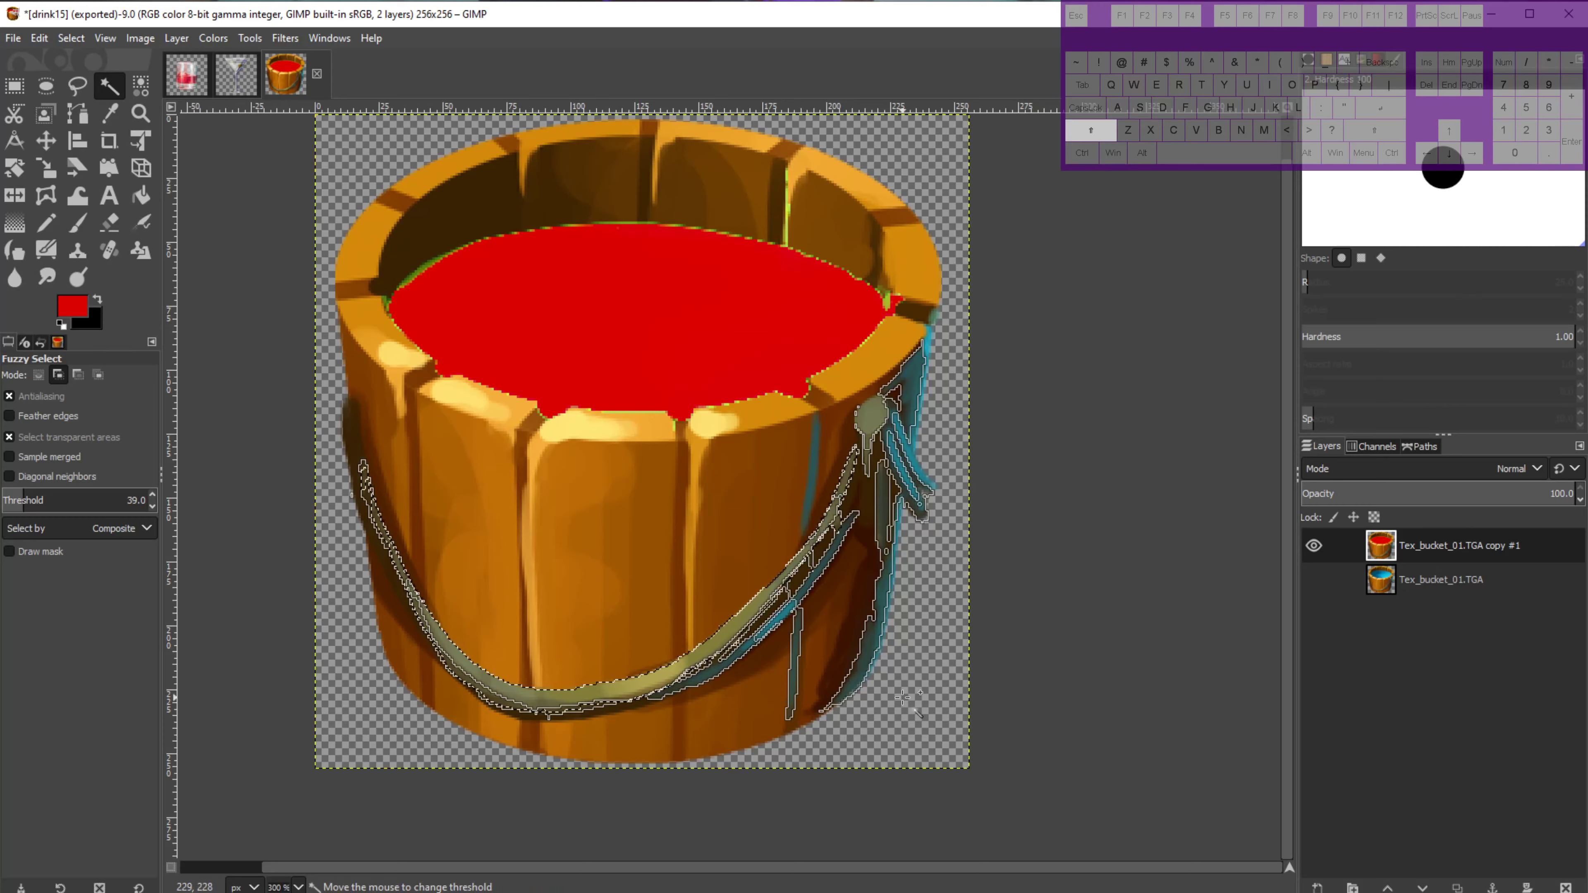
{"action": "left_click_drag", "start_coordinate": [801, 696], "coordinate": [719, 690]}
Extend the selection over the dark shading along the rope's left side and underside.
{"action": "scroll", "coordinate": [363, 532], "scroll_direction": "up", "scroll_amount": 3}
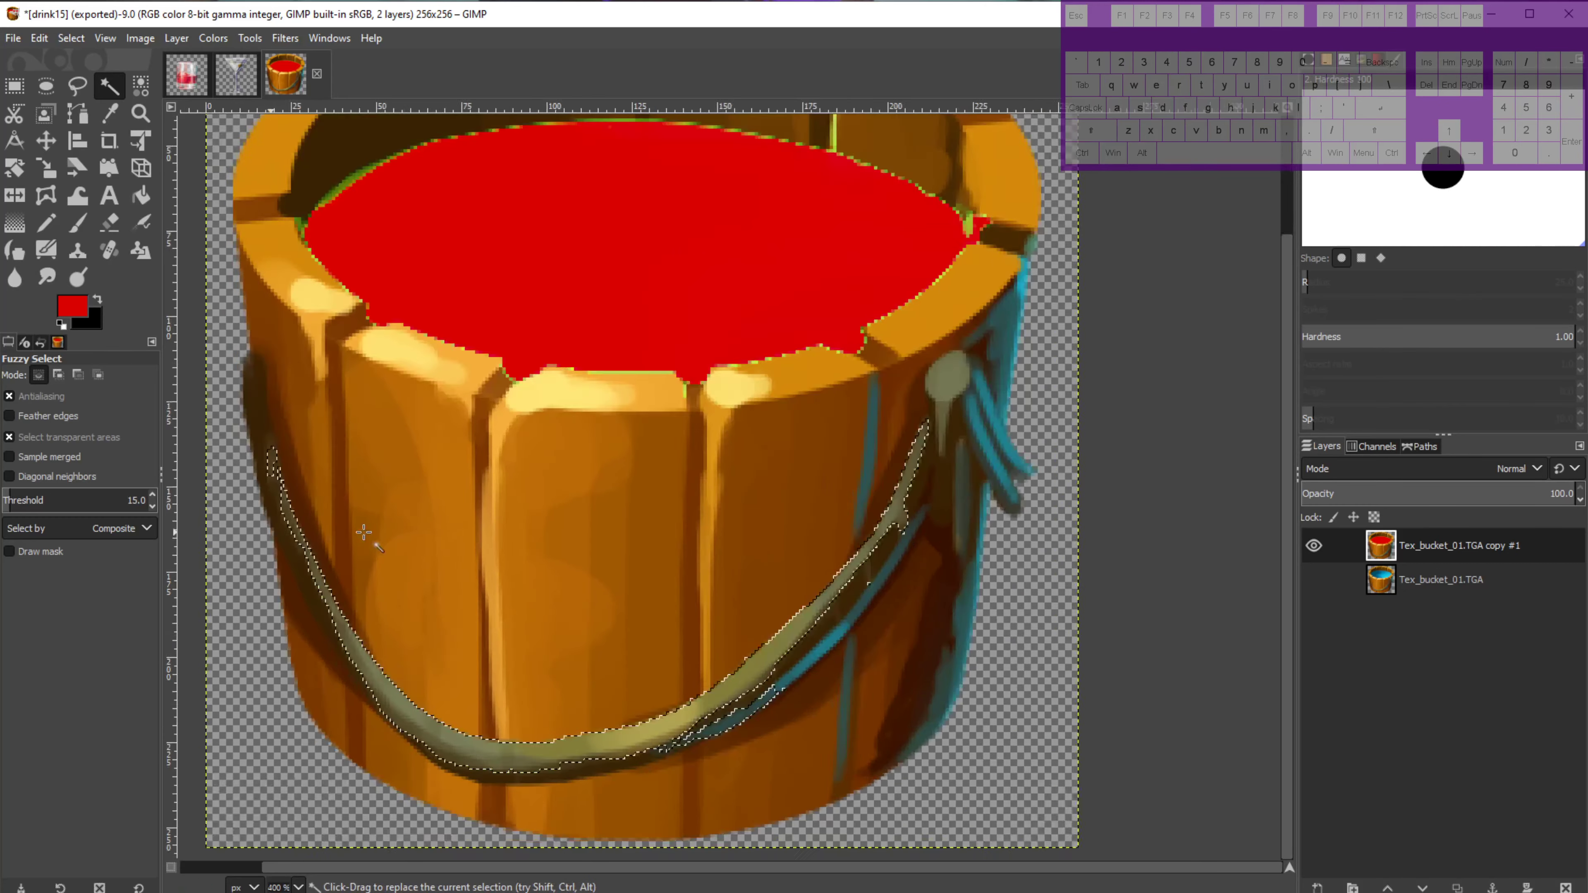
{"action": "key", "text": "shift"}
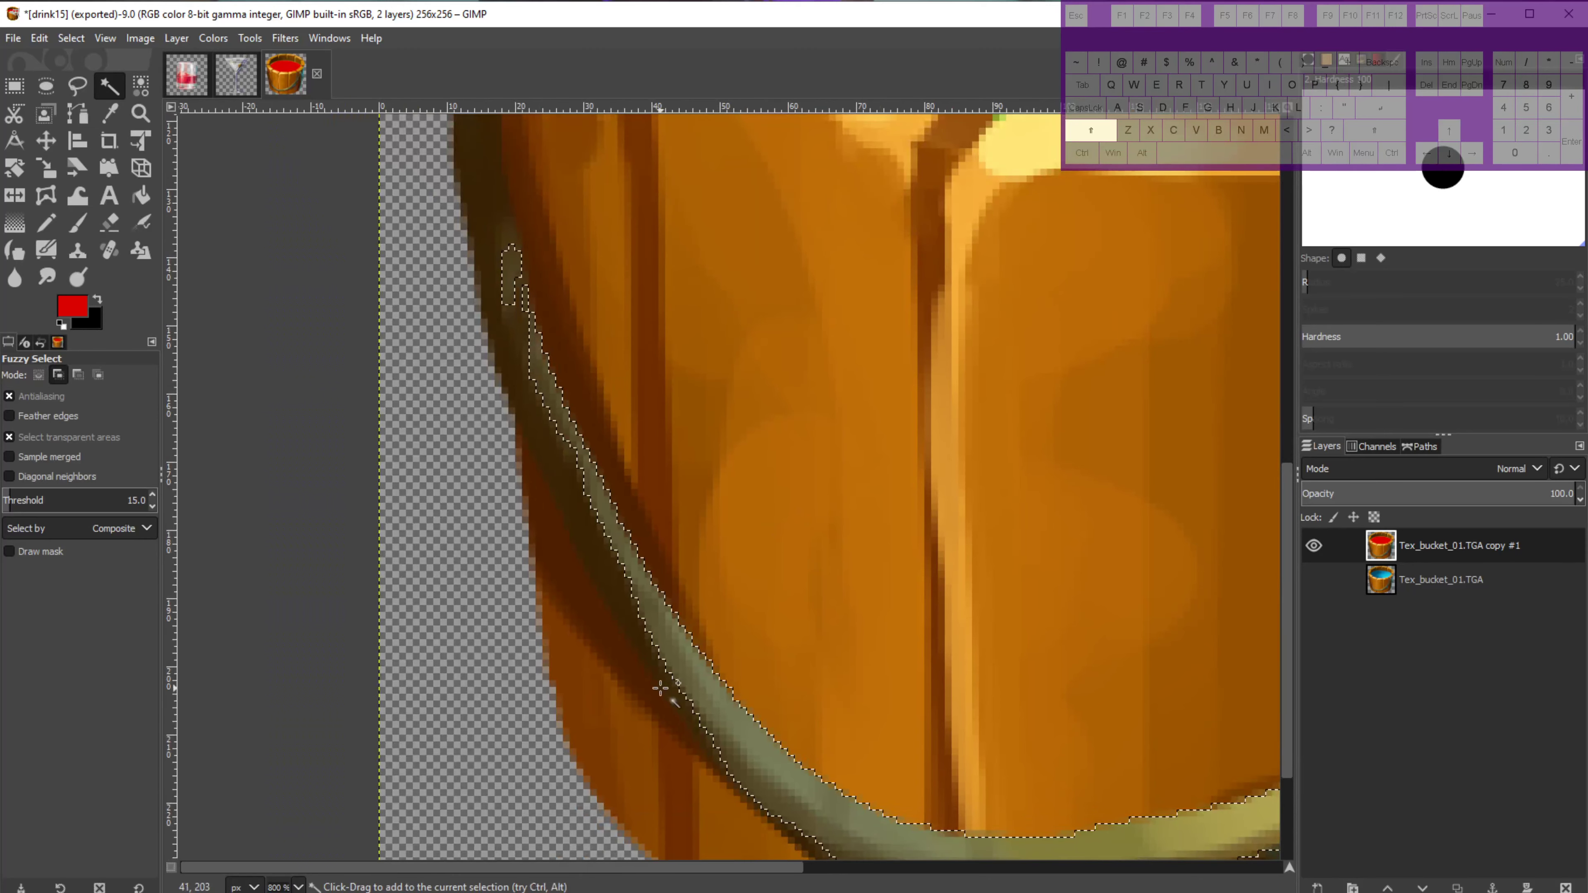
{"action": "mouse_move", "coordinate": [632, 675]}
{"action": "left_mouse_down"}
{"action": "mouse_move", "coordinate": [506, 674]}
{"action": "mouse_move", "coordinate": [625, 677]}
{"action": "left_mouse_up"}
{"action": "left_click_drag", "start_coordinate": [554, 464], "coordinate": [413, 432]}
{"action": "left_click_drag", "start_coordinate": [879, 641], "coordinate": [715, 496]}
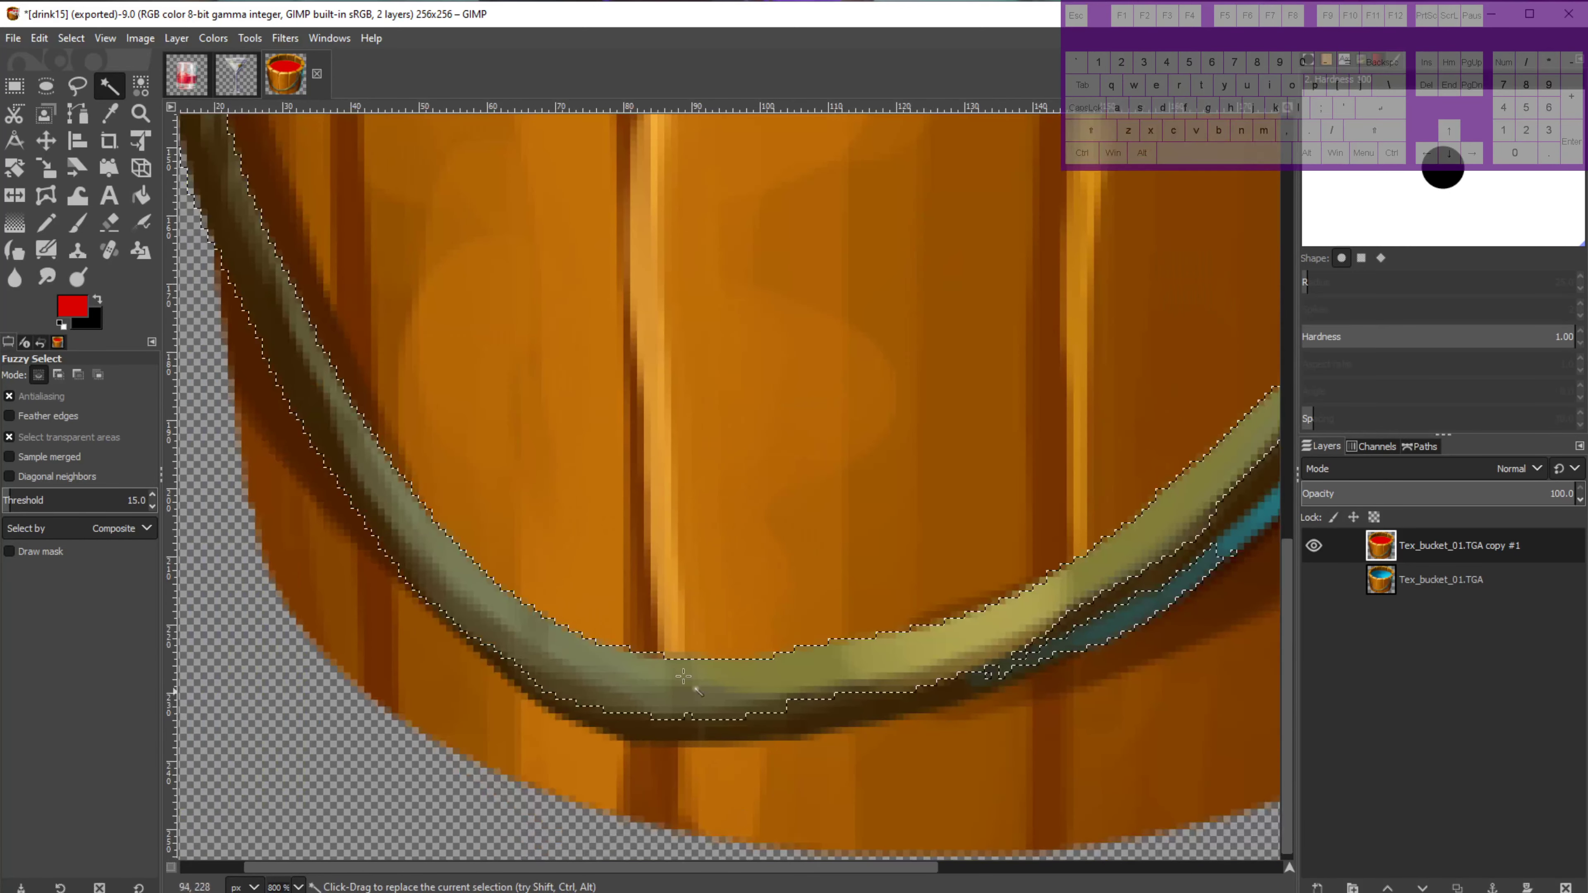
{"action": "left_click", "coordinate": [627, 729], "text": "shift"}
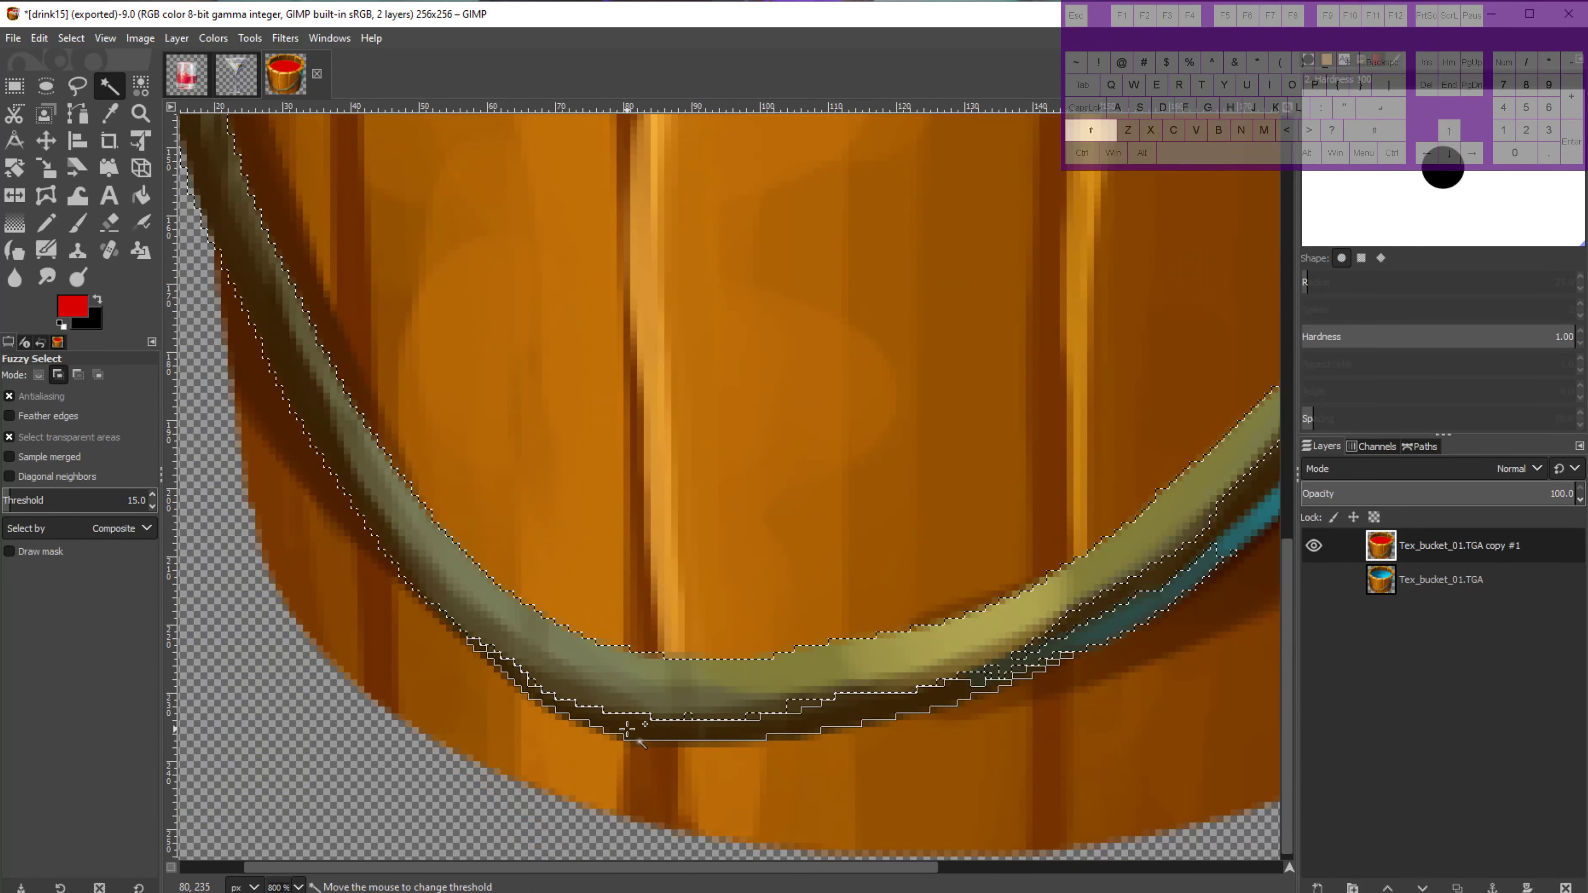
Add the dark shading and teal stripe along the rope's rising right half to the selection.
{"action": "left_click_drag", "start_coordinate": [975, 654], "coordinate": [650, 753]}
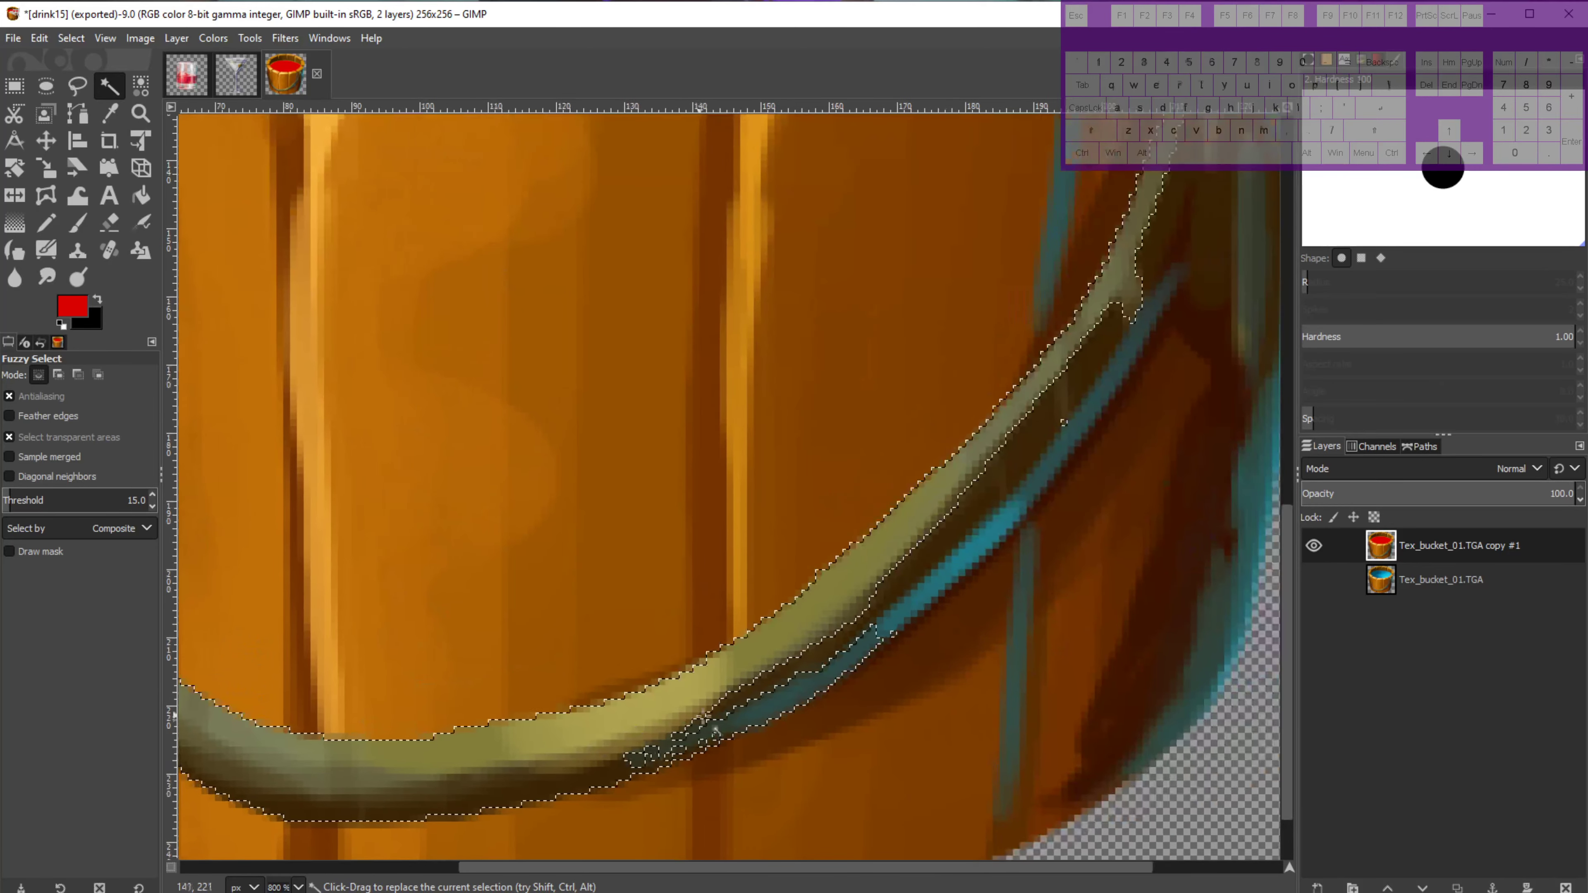
{"action": "left_click", "coordinate": [811, 660], "text": "shift"}
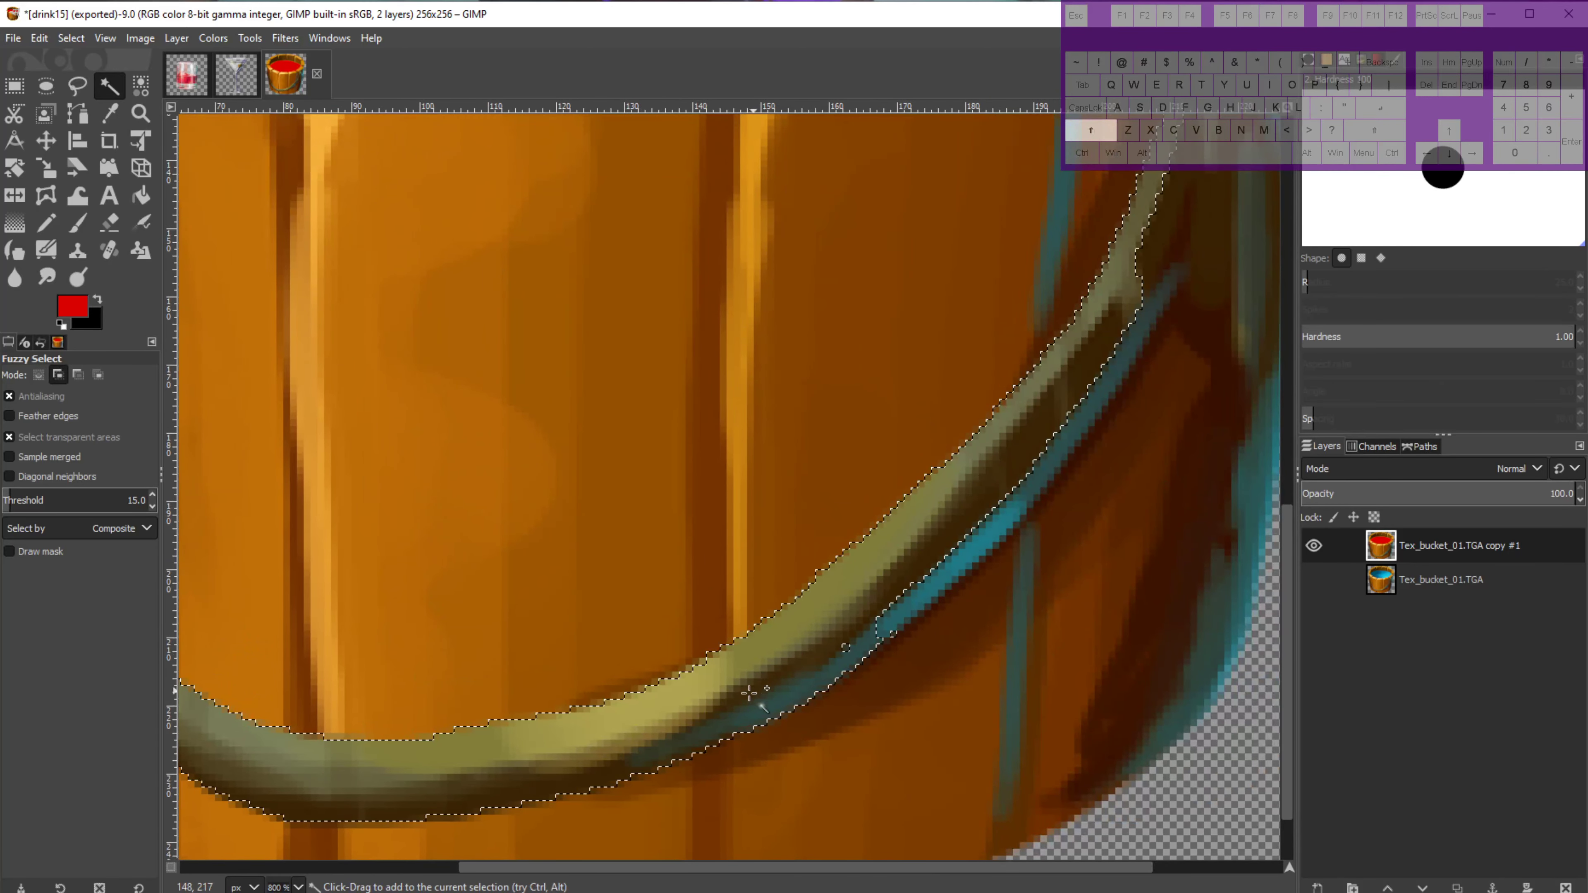
{"action": "left_click_drag", "start_coordinate": [875, 610], "coordinate": [637, 709]}
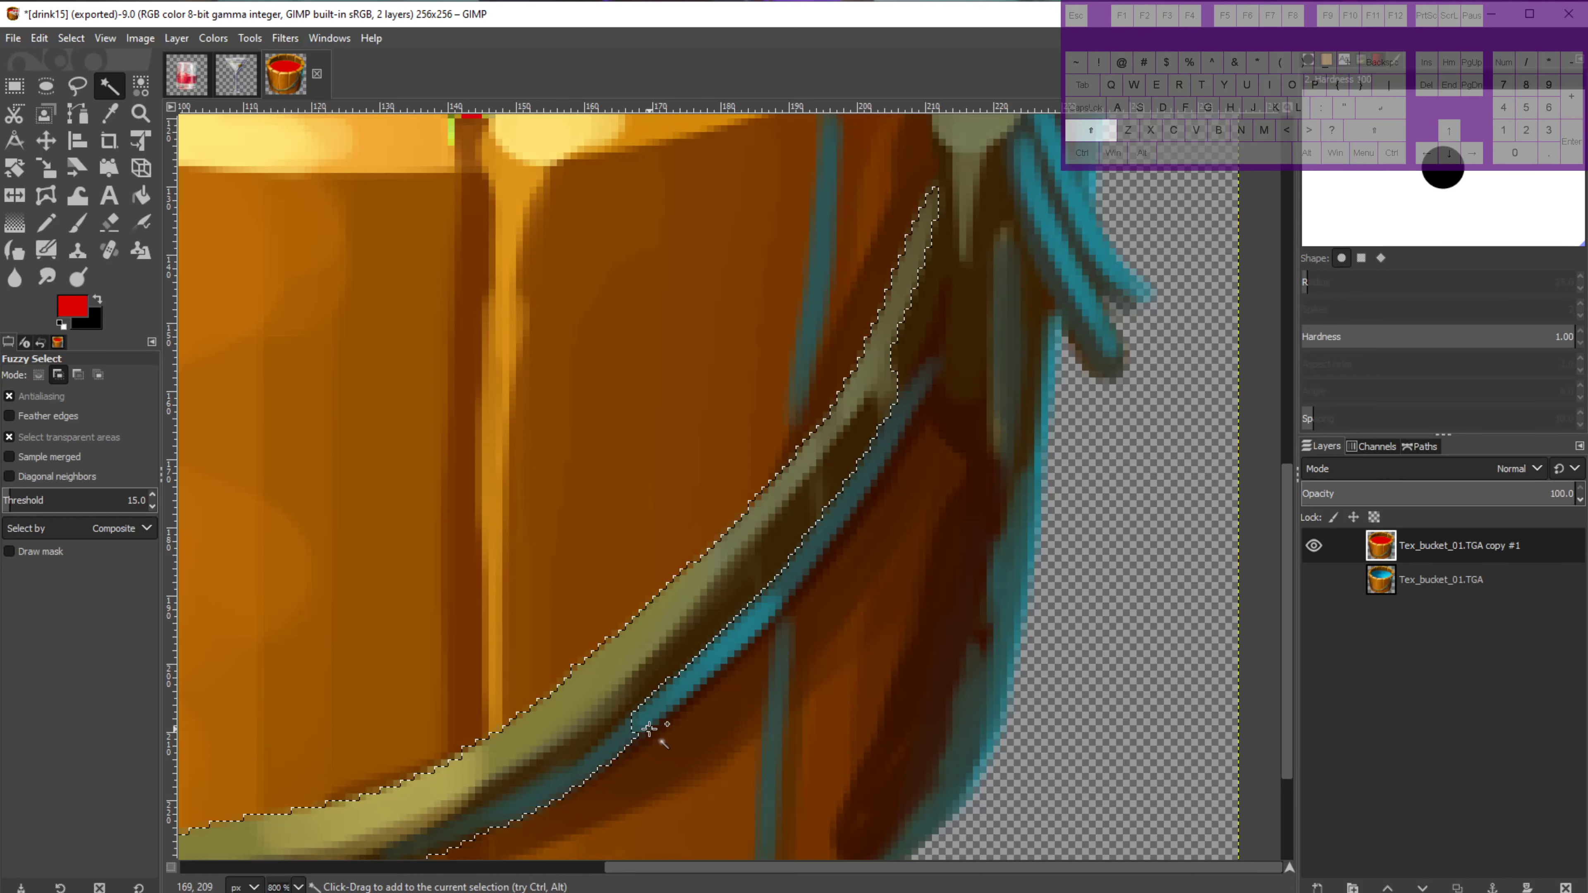
{"action": "left_click_drag", "start_coordinate": [646, 720], "coordinate": [935, 707]}
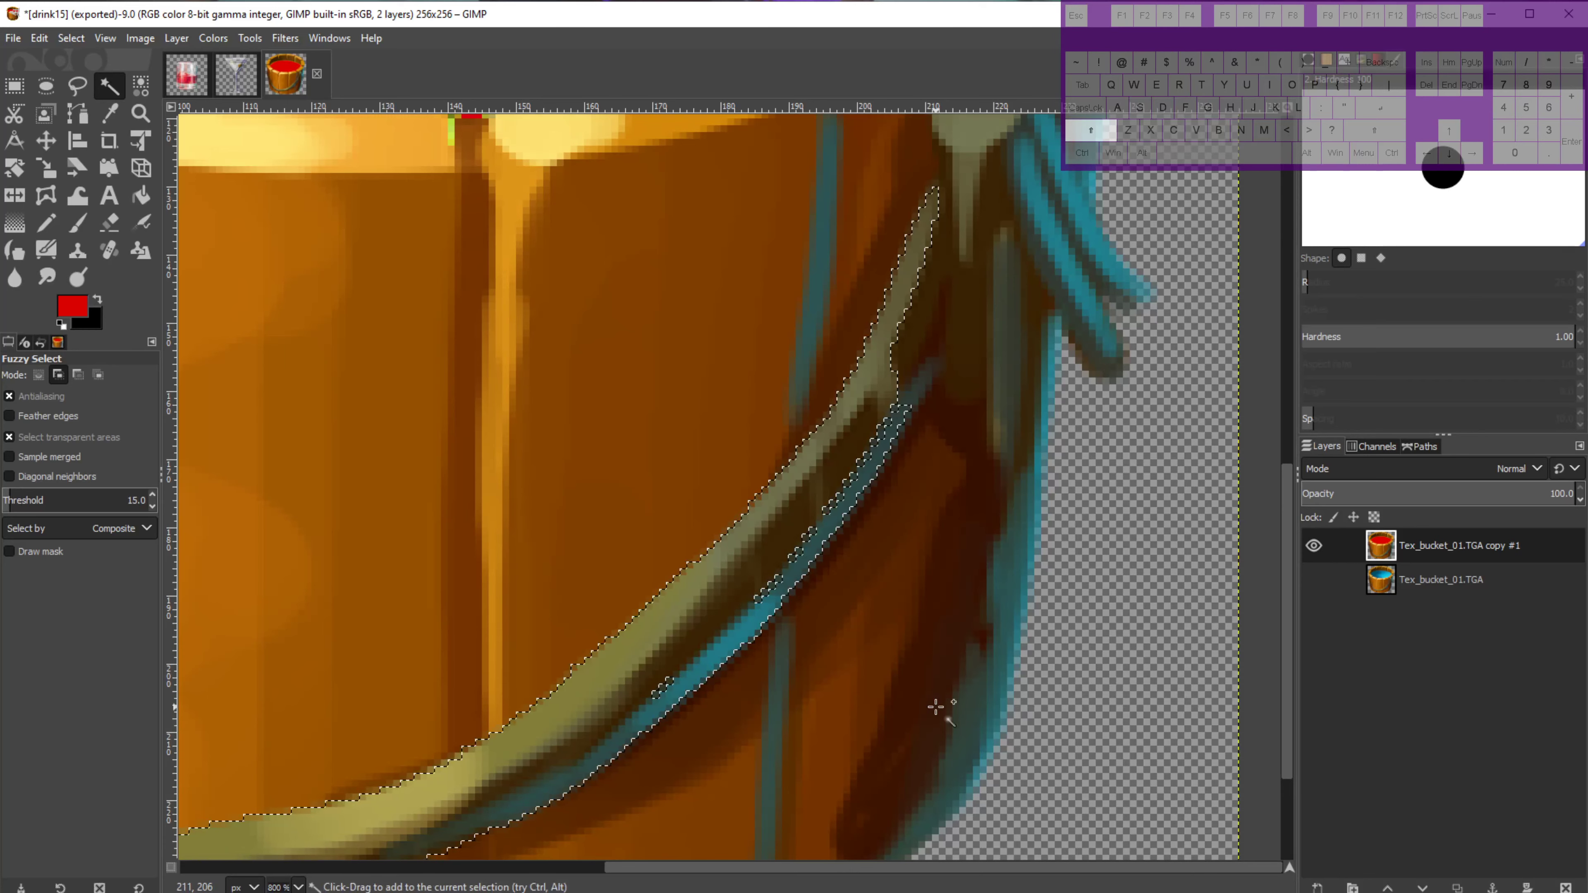
{"action": "left_click_drag", "start_coordinate": [663, 688], "coordinate": [655, 696]}
{"action": "left_click", "coordinate": [668, 683], "text": "shift"}
Add the leftover gaps and the upper tip of the rope's teal stripe to the selection.
{"action": "left_click_drag", "start_coordinate": [772, 589], "coordinate": [616, 688]}
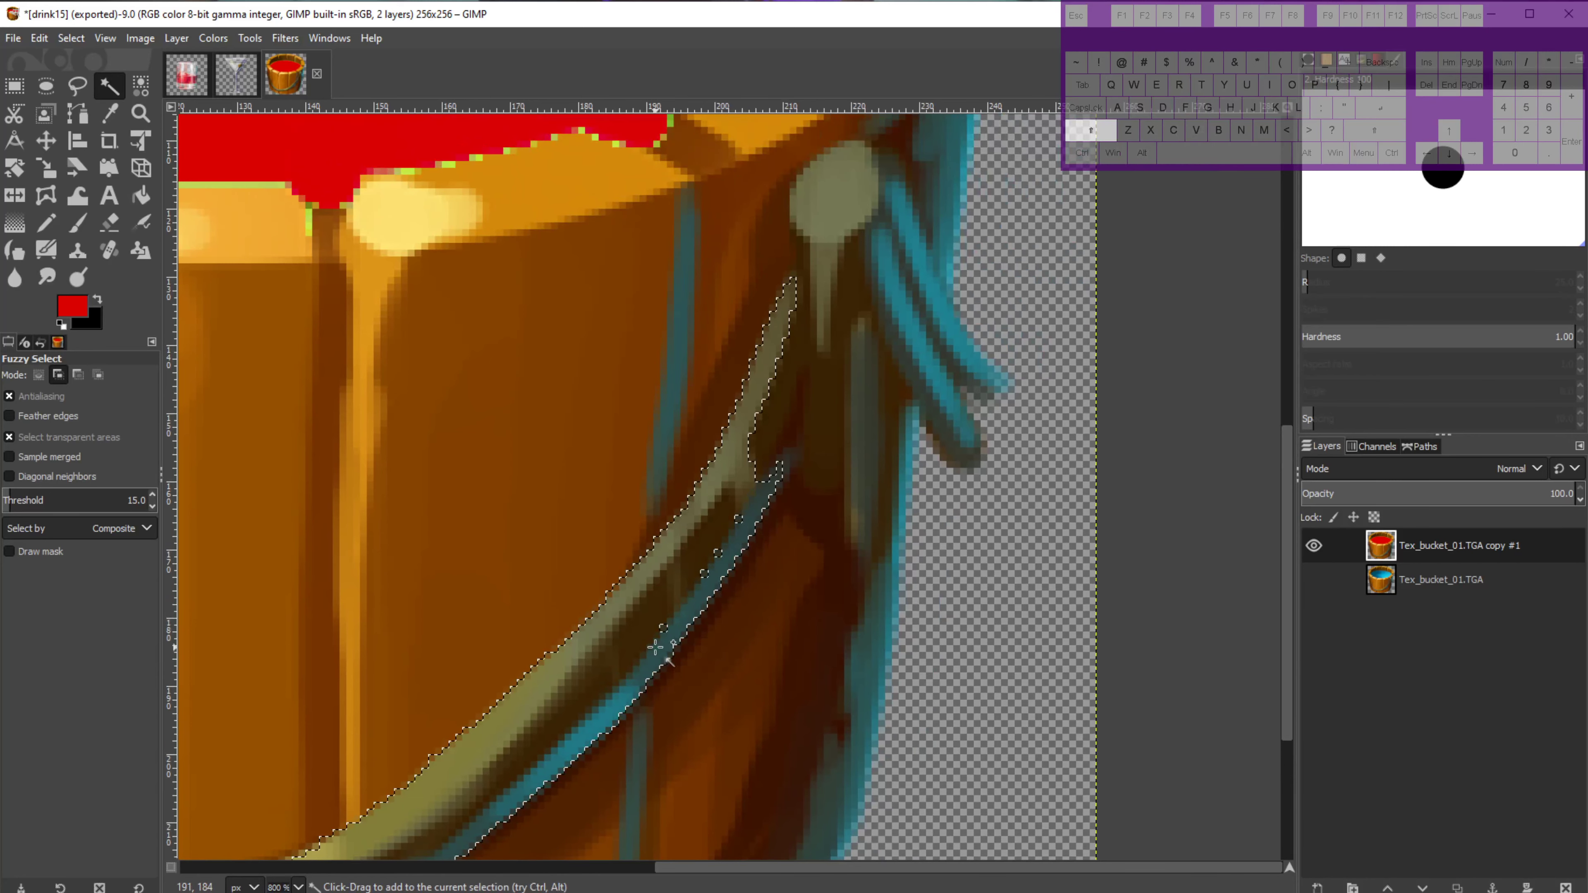
{"action": "left_click_drag", "start_coordinate": [663, 631], "coordinate": [664, 627]}
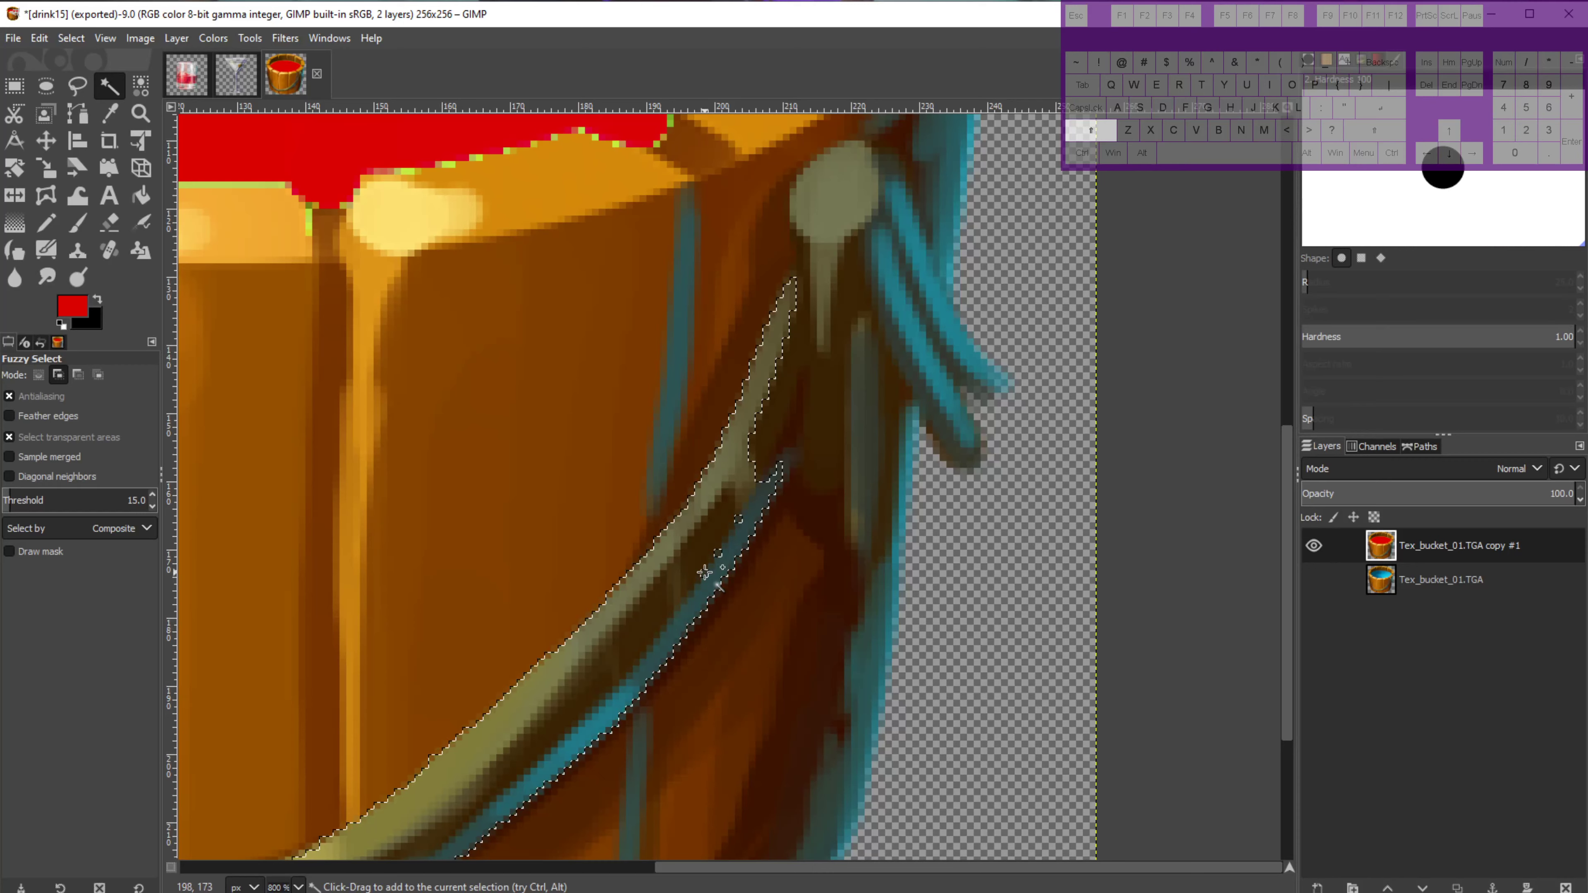
{"action": "left_click", "coordinate": [741, 518], "text": "shift"}
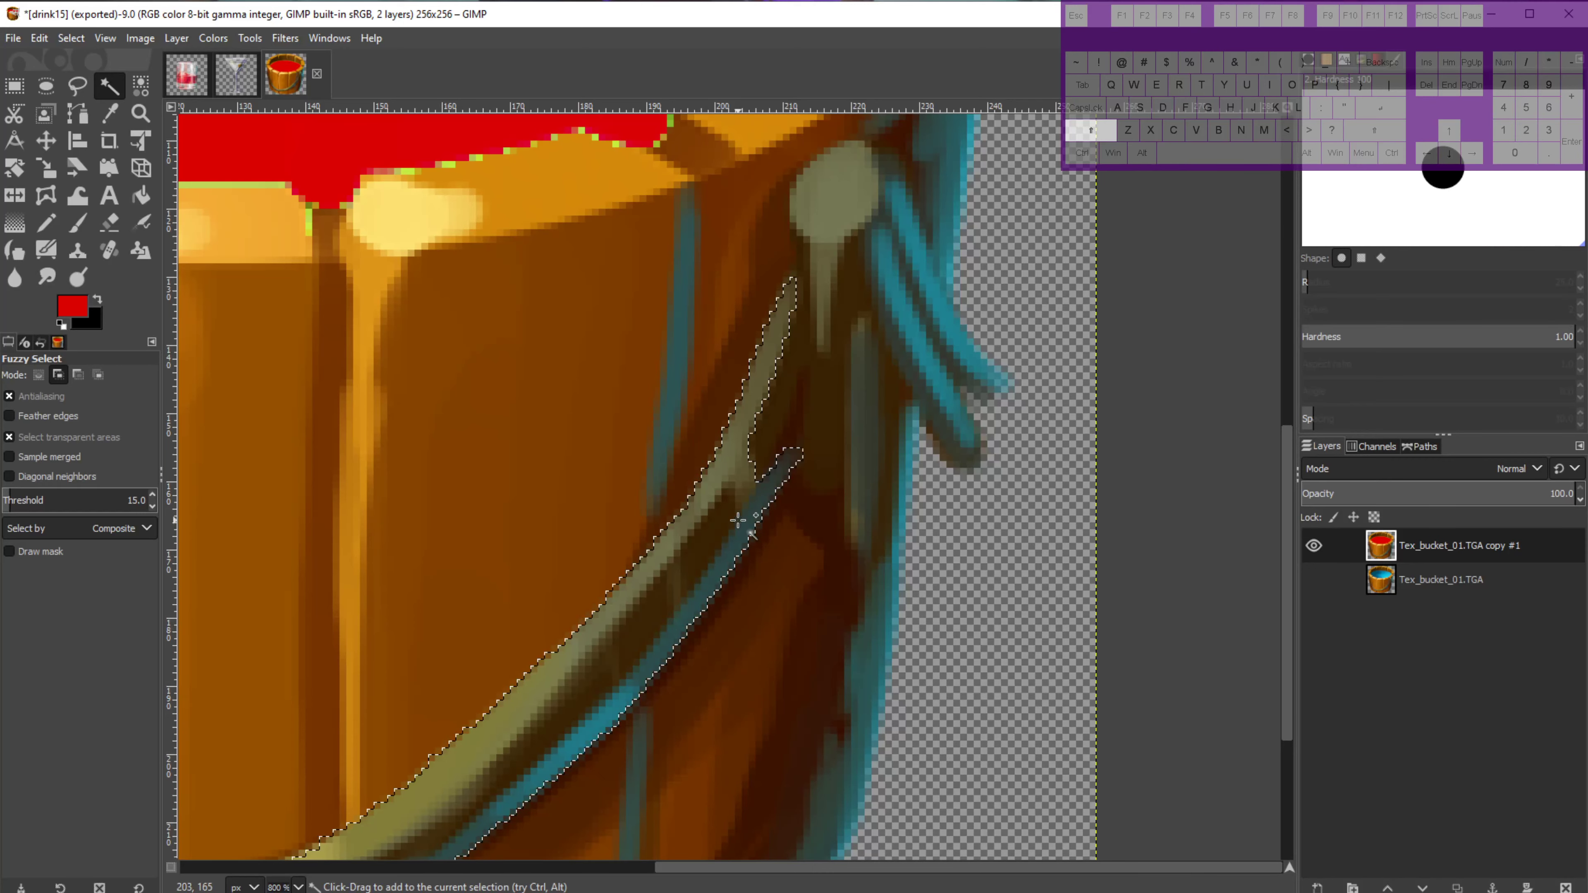
Add the dark shadow below the handle's round knob to the selection and try to include the gaps beside the rope.
{"action": "left_click_drag", "start_coordinate": [971, 437], "coordinate": [820, 570]}
{"action": "left_click_drag", "start_coordinate": [620, 561], "coordinate": [468, 567]}
{"action": "left_click_drag", "start_coordinate": [558, 584], "coordinate": [515, 582]}
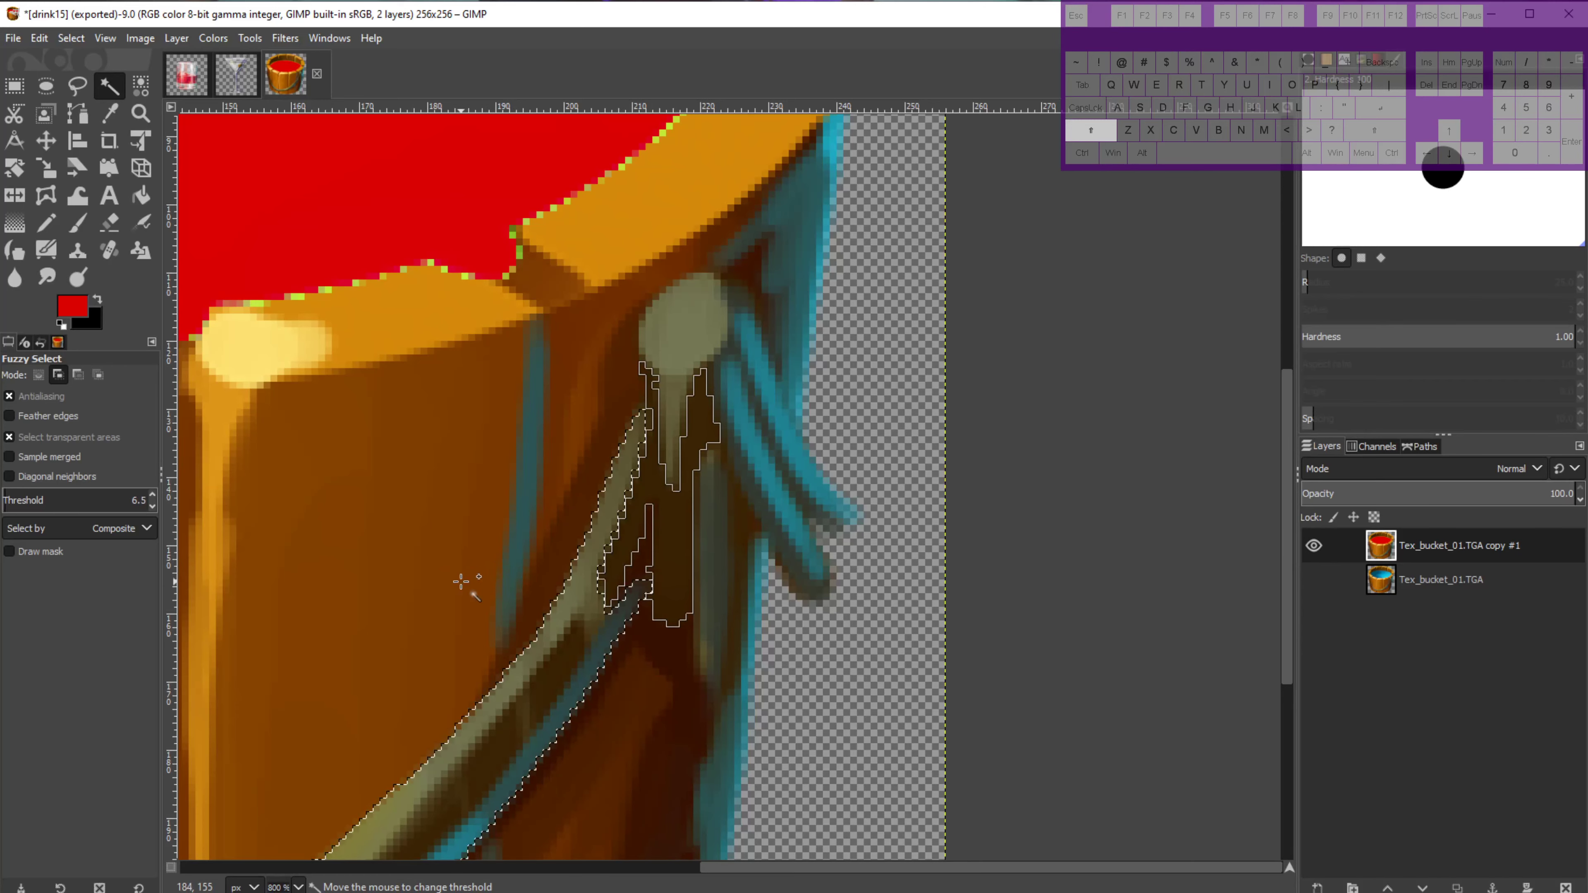
{"action": "left_click", "coordinate": [602, 568], "text": "shift"}
{"action": "key", "text": "ctrl+z"}
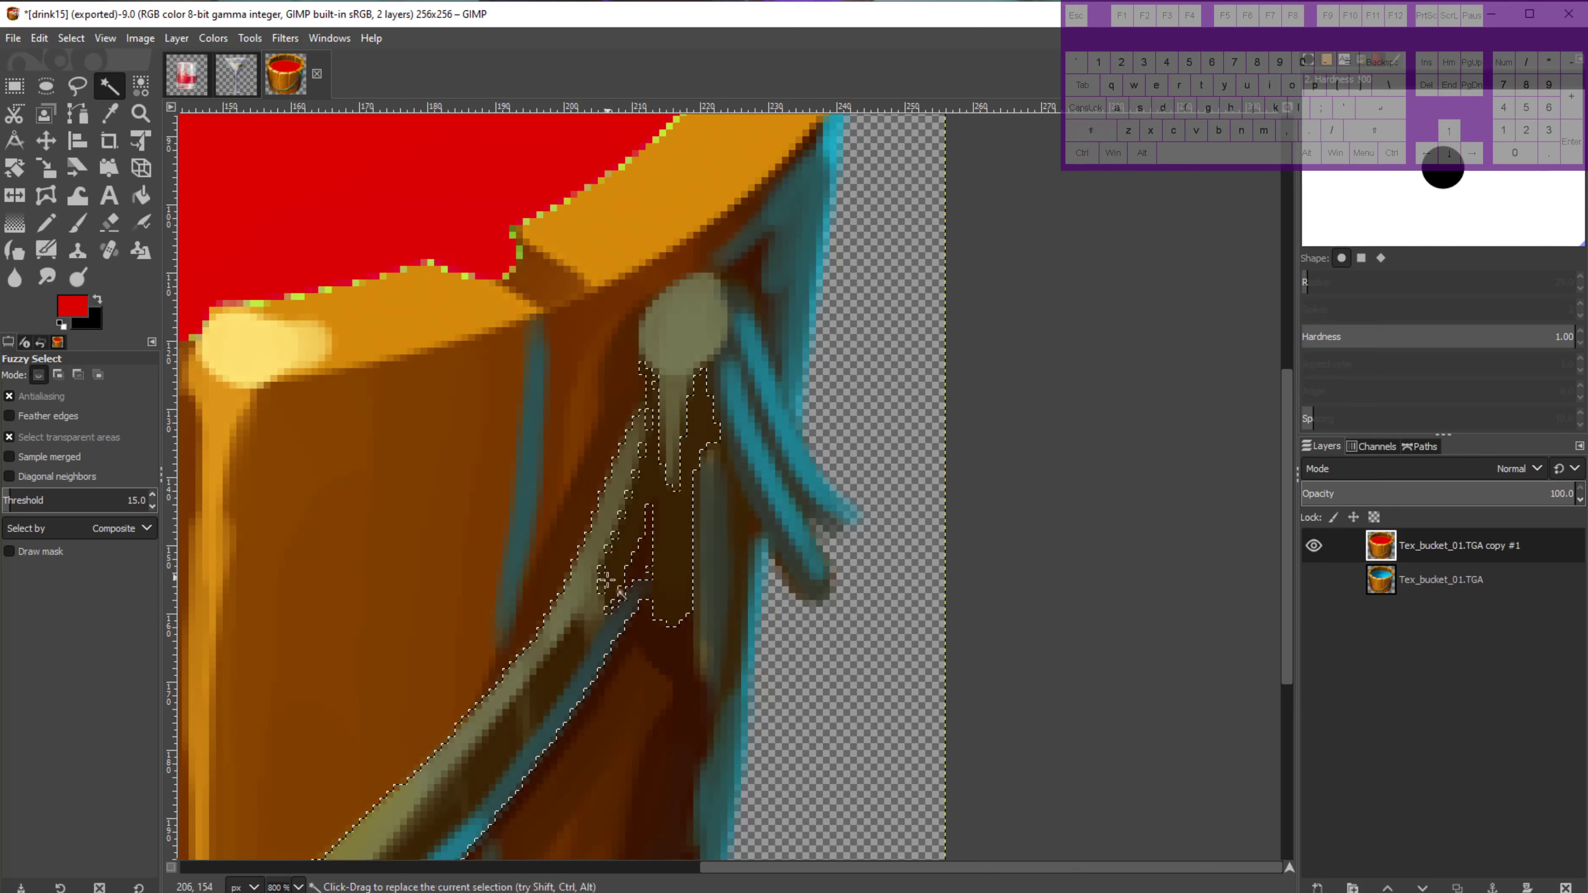
{"action": "left_click_drag", "start_coordinate": [602, 568], "coordinate": [221, 540]}
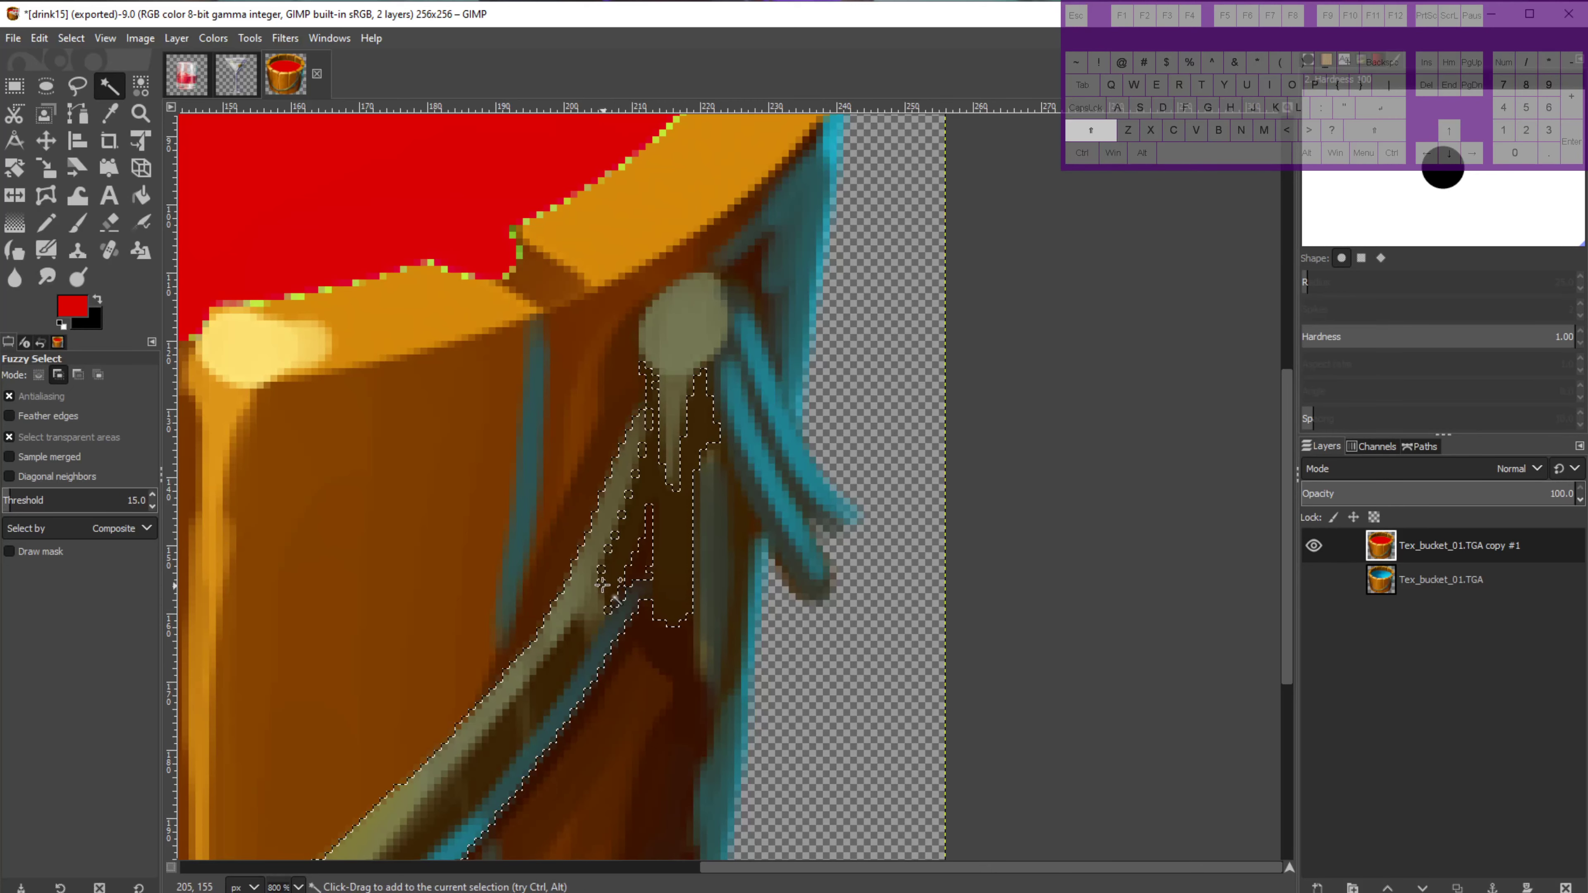
{"action": "left_click_drag", "start_coordinate": [602, 585], "coordinate": [376, 544]}
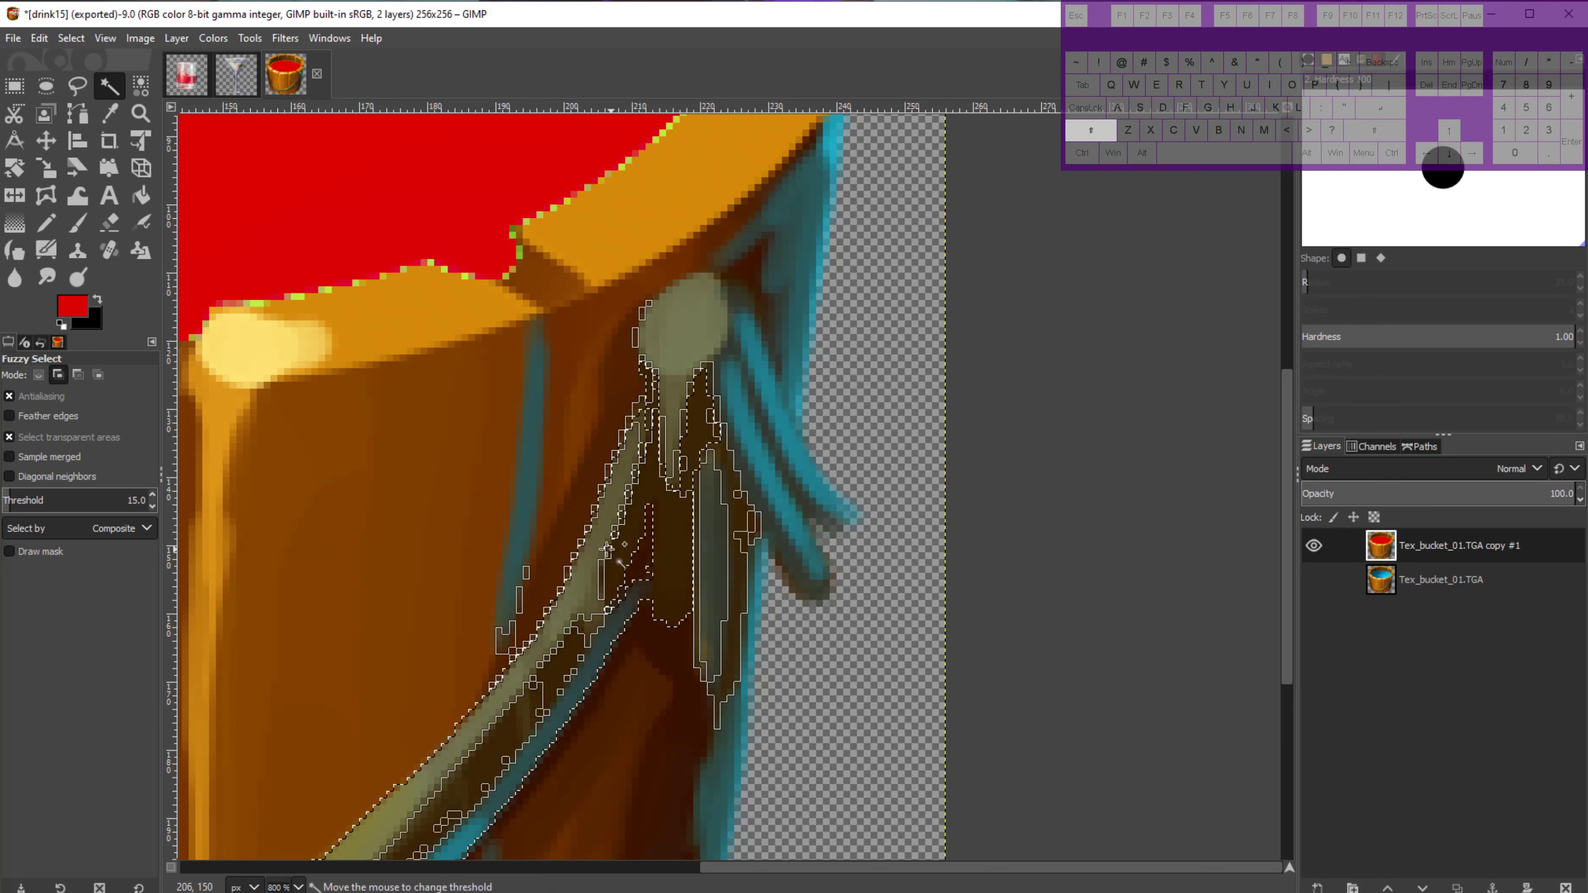
{"action": "left_click_drag", "start_coordinate": [615, 532], "coordinate": [395, 512]}
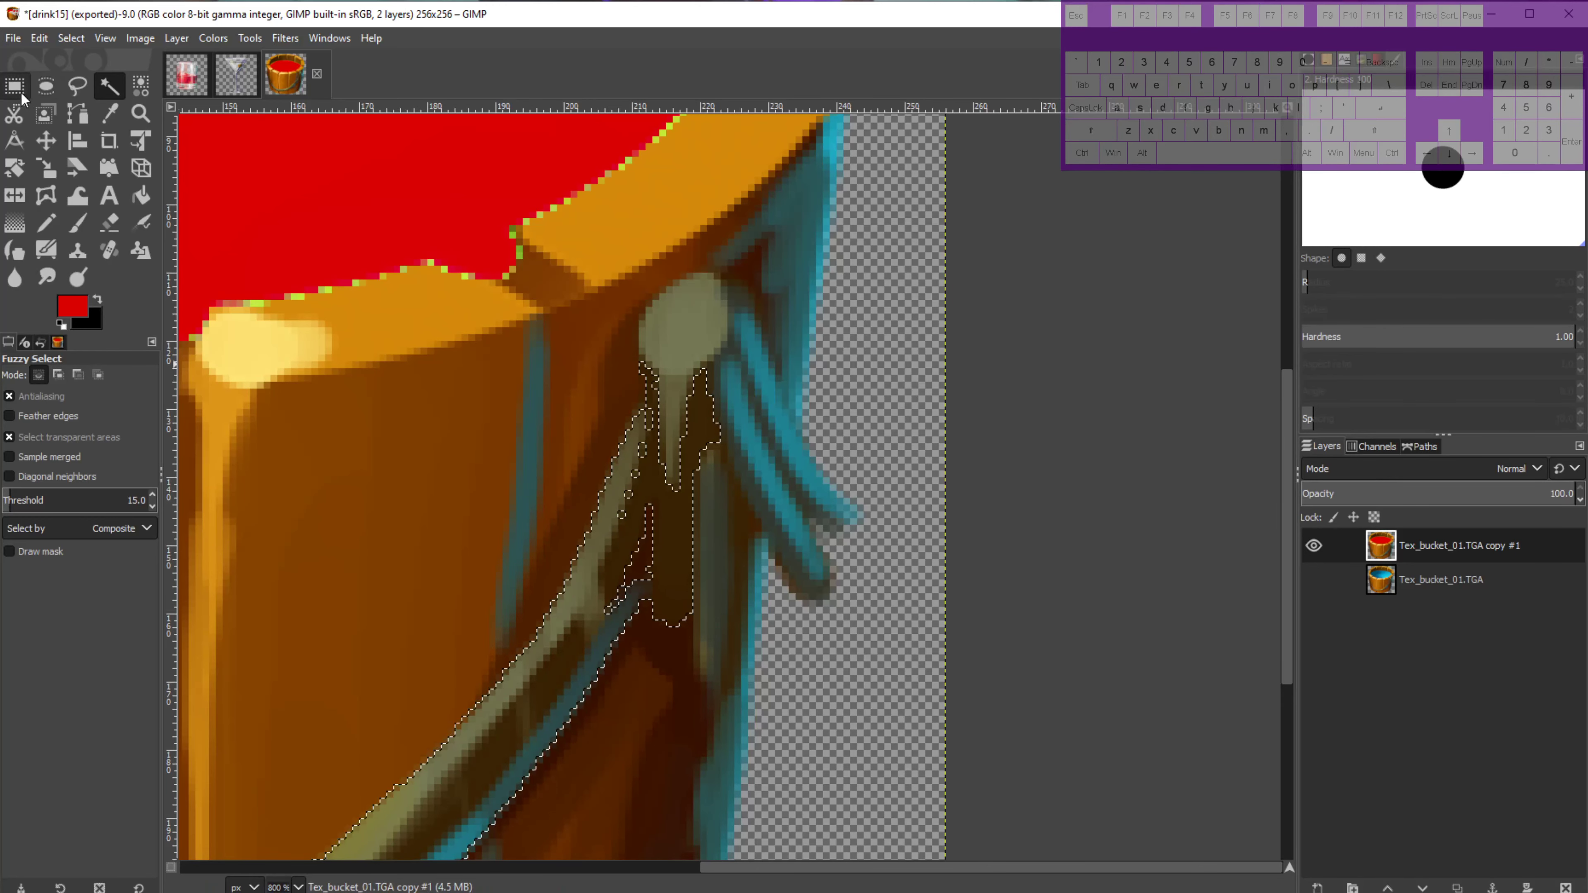
Add the gap between rope and shadow with Free Select, and the handle's round knob with Fuzzy Select.
{"action": "left_click", "coordinate": [77, 86]}
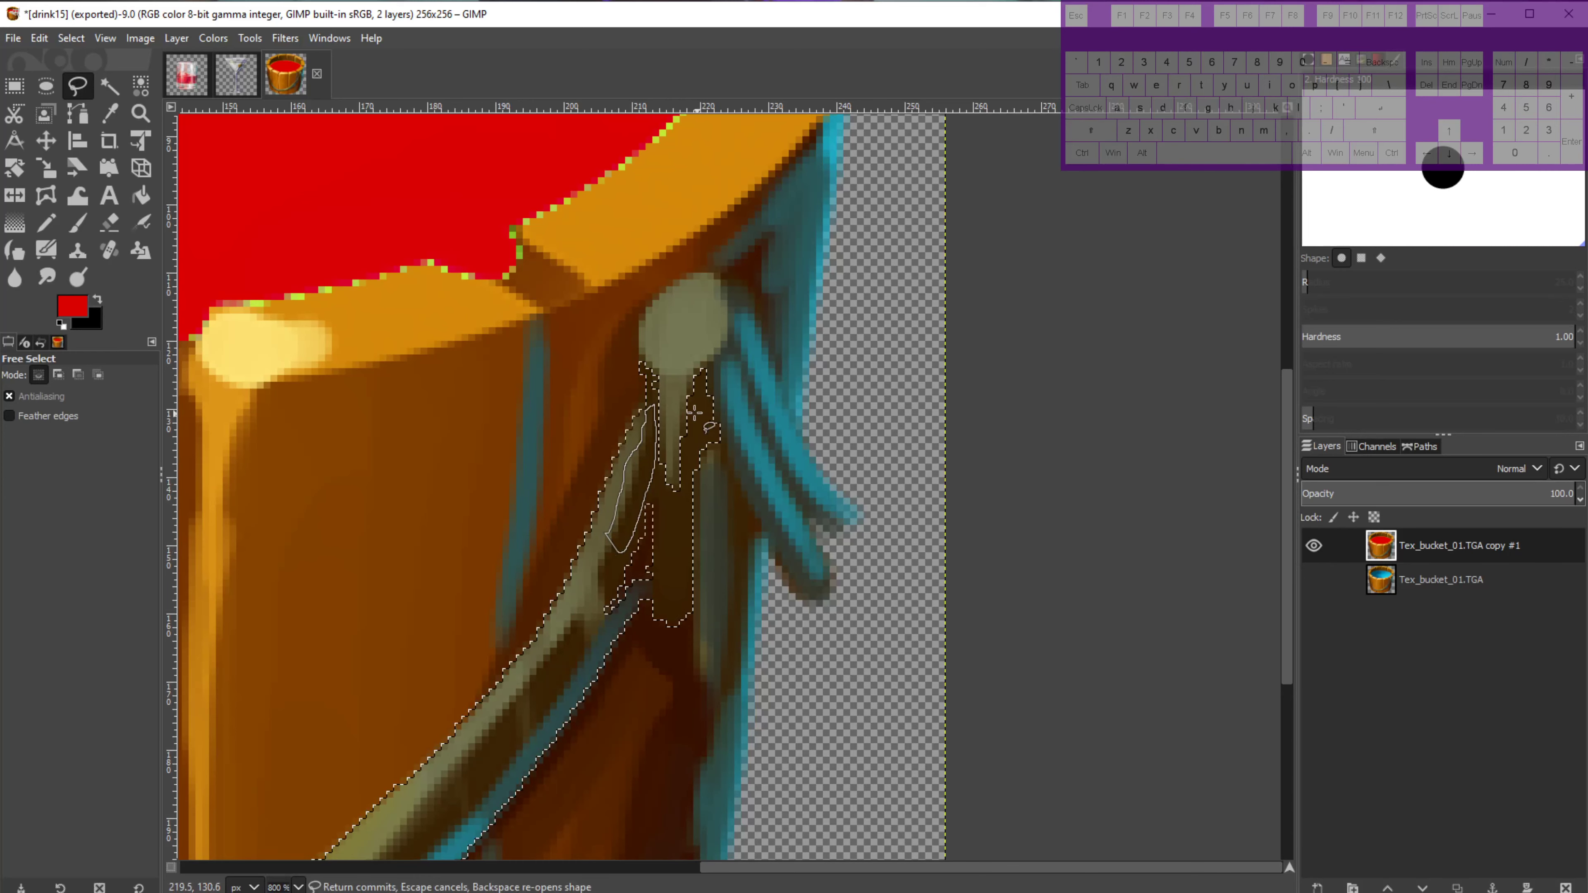
{"action": "key", "text": "u"}
{"action": "left_click_drag", "start_coordinate": [673, 330], "coordinate": [1002, 357]}
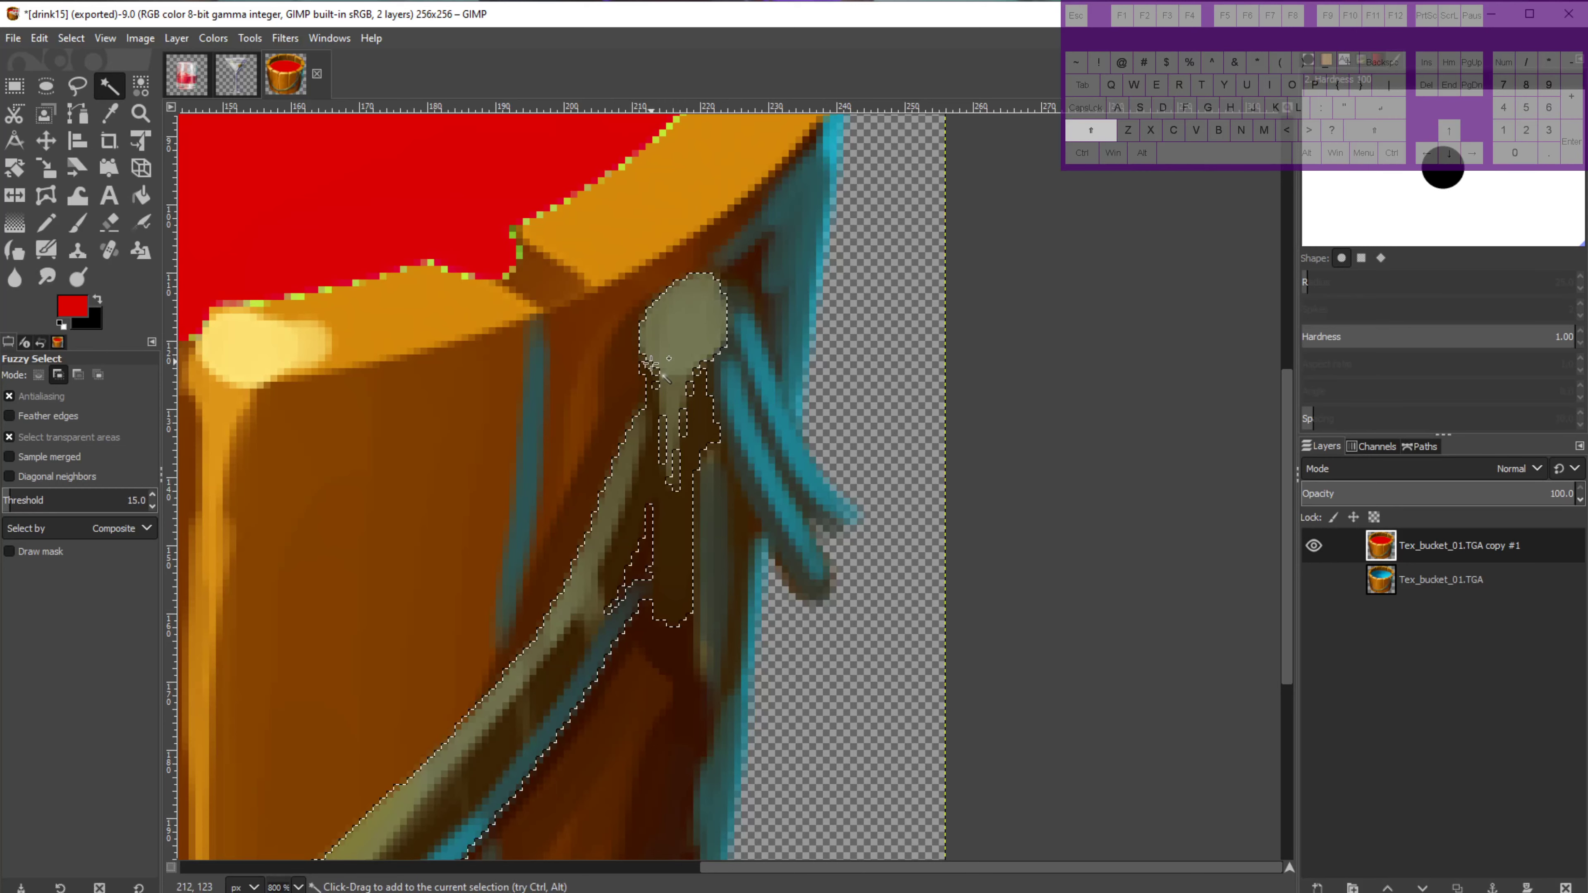
{"action": "left_click_drag", "start_coordinate": [649, 363], "coordinate": [722, 383]}
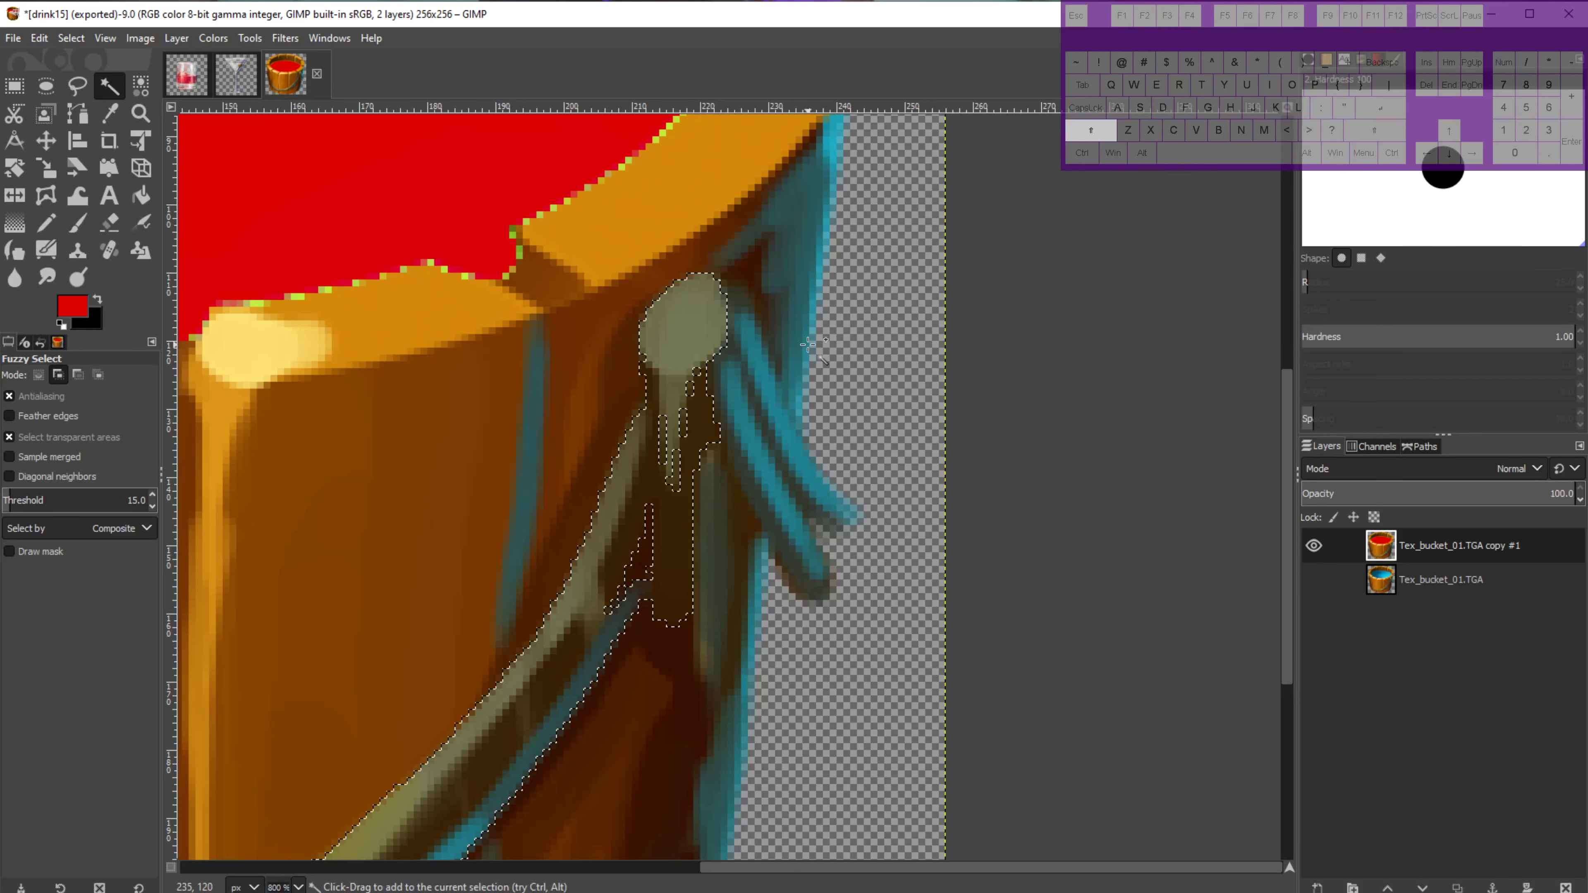
Add the light drip hanging under the knob to the selection with Free Select.
{"action": "left_click", "coordinate": [78, 87]}
{"action": "key", "text": "shift"}
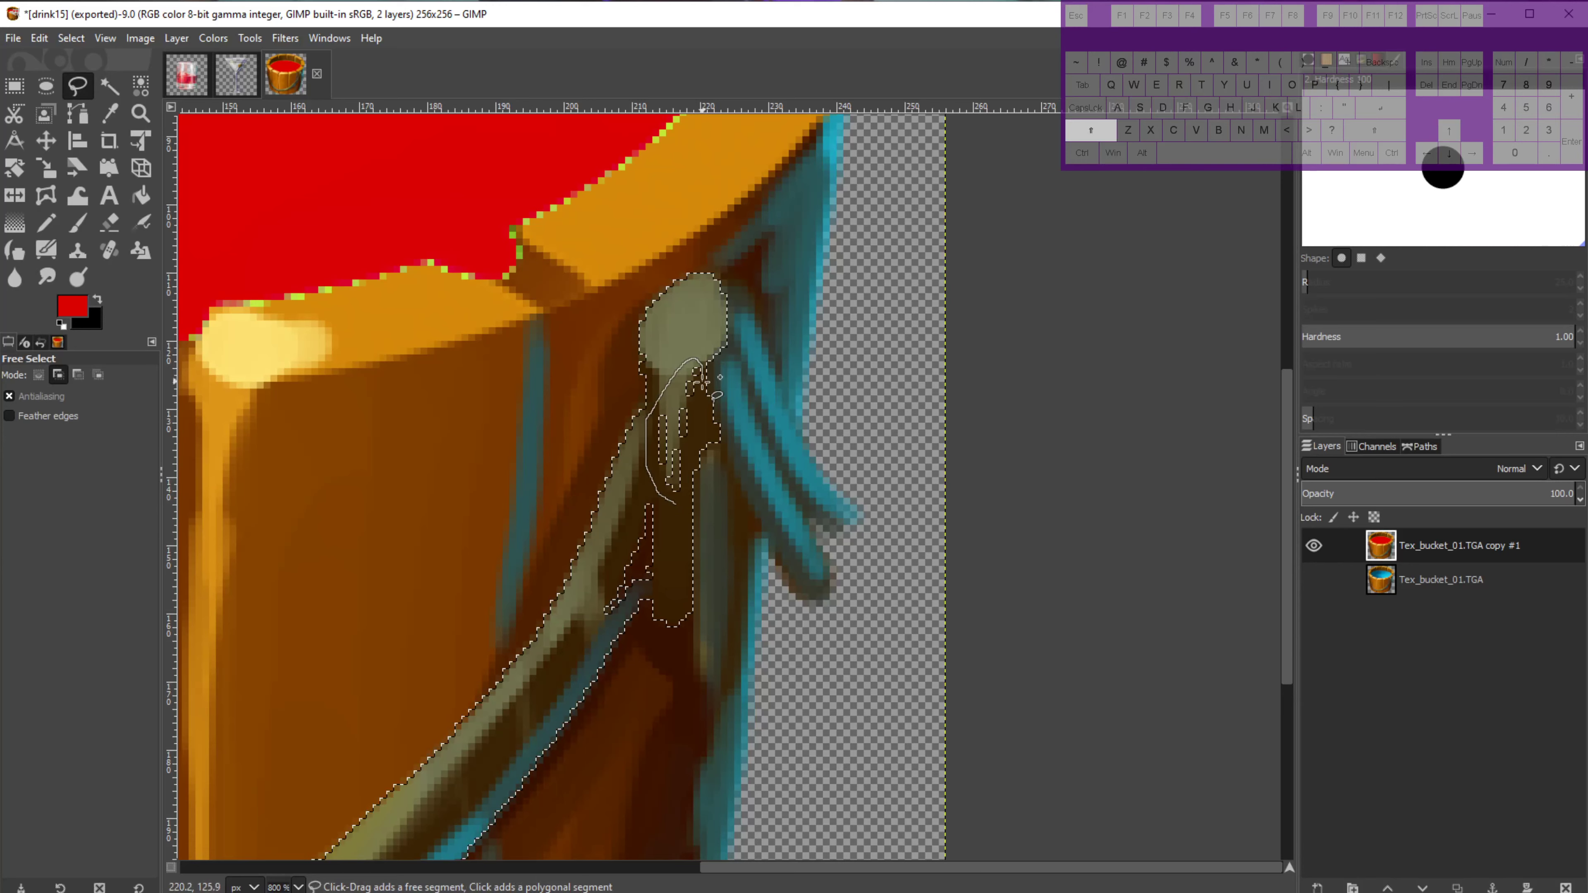
{"action": "left_click", "coordinate": [675, 505]}
{"action": "key", "text": "u"}
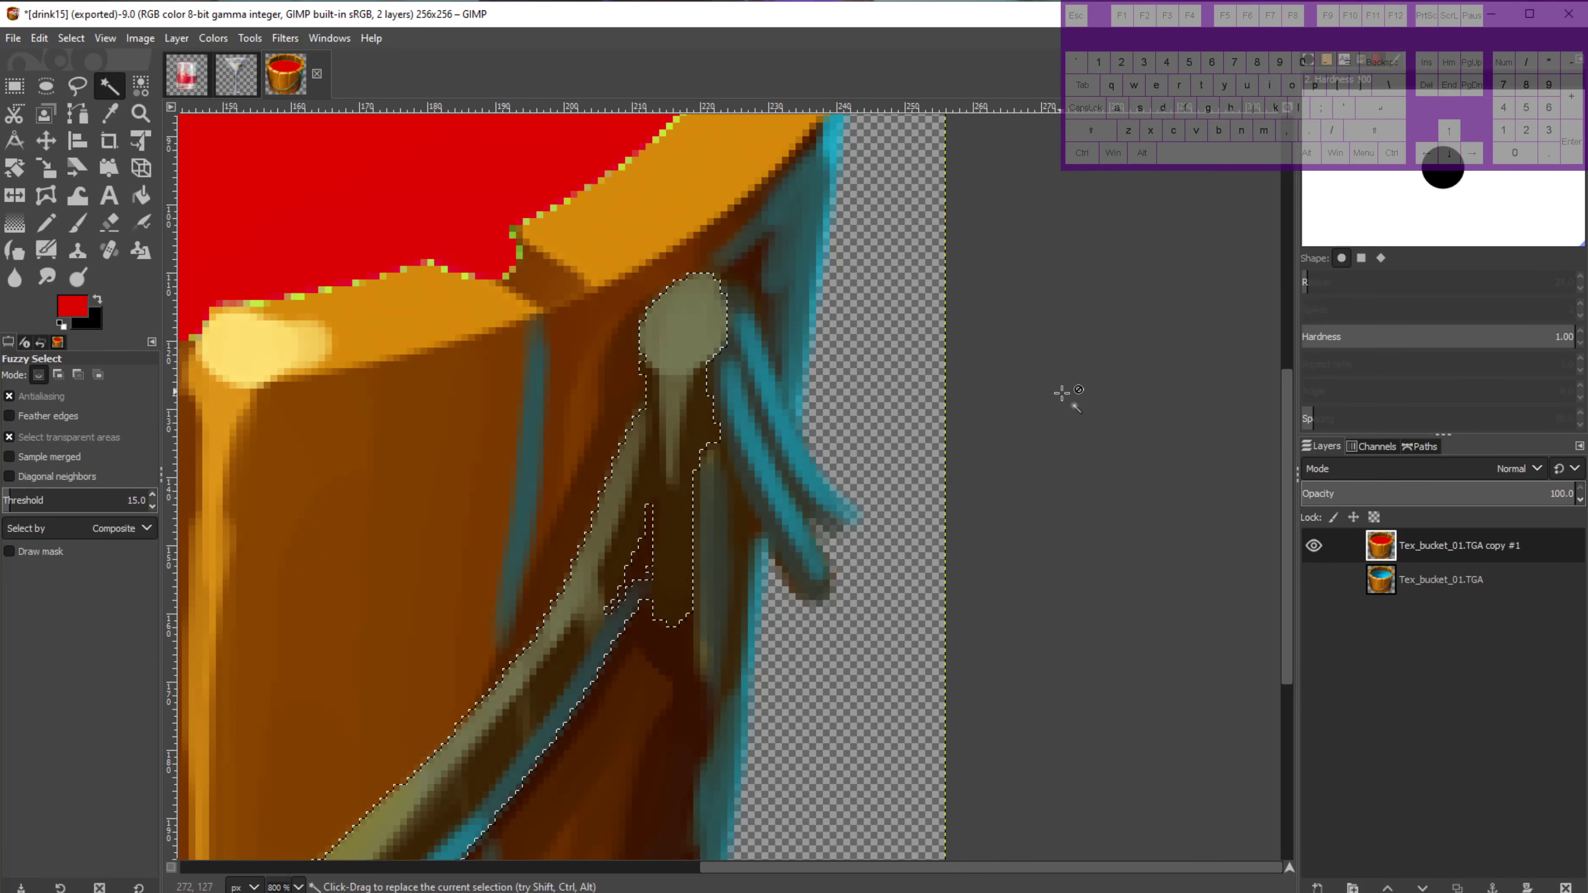
{"action": "scroll", "coordinate": [945, 555], "scroll_direction": "down", "scroll_amount": 5}
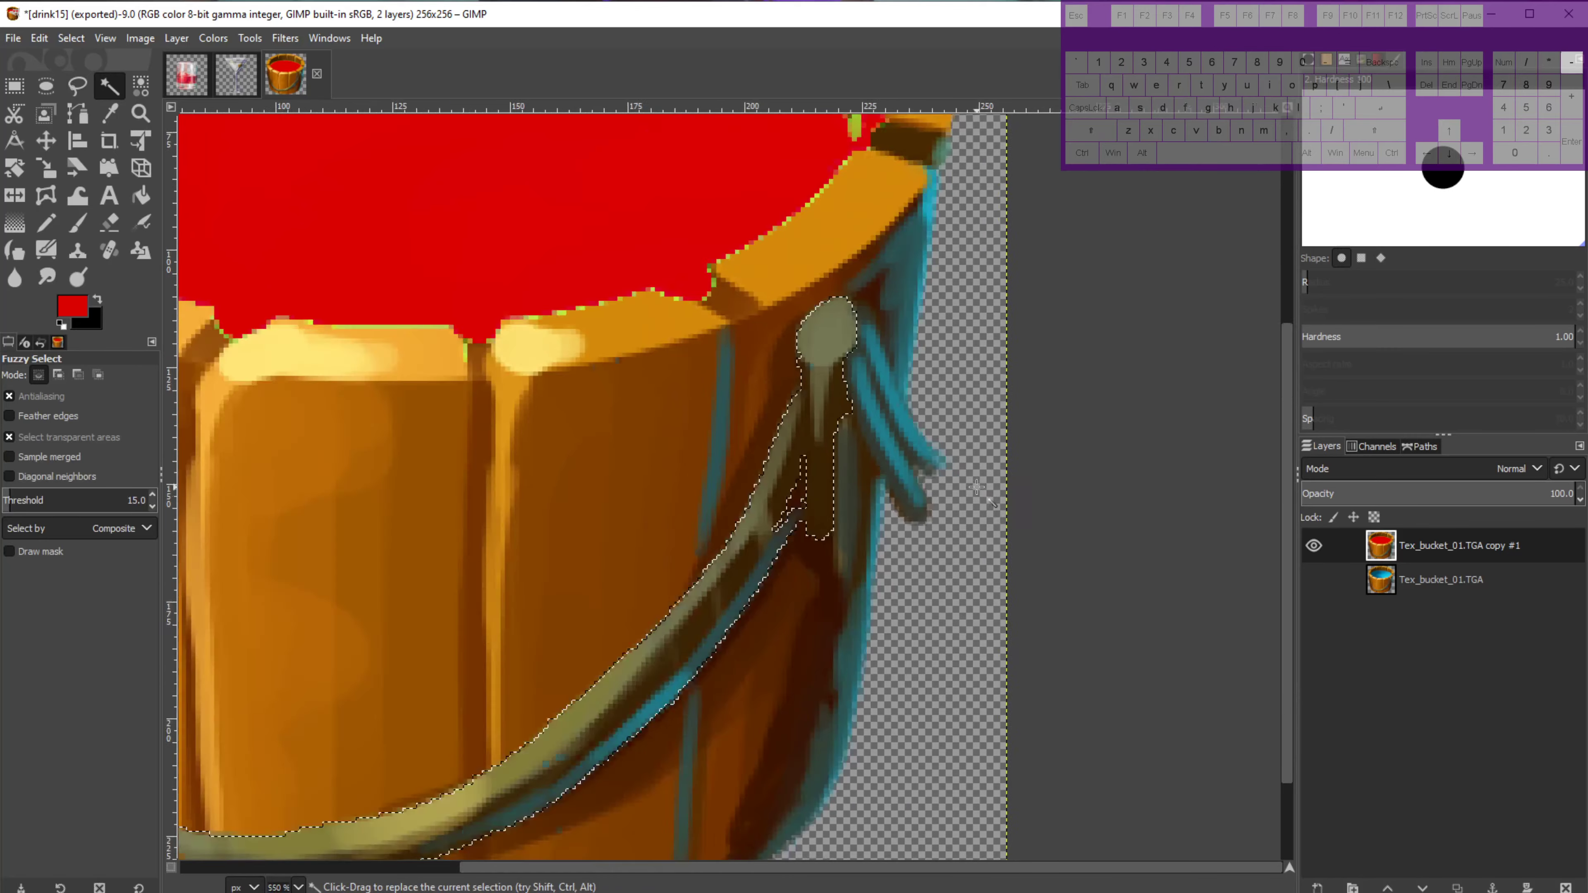
{"action": "scroll", "coordinate": [977, 488], "scroll_direction": "down", "scroll_amount": 1}
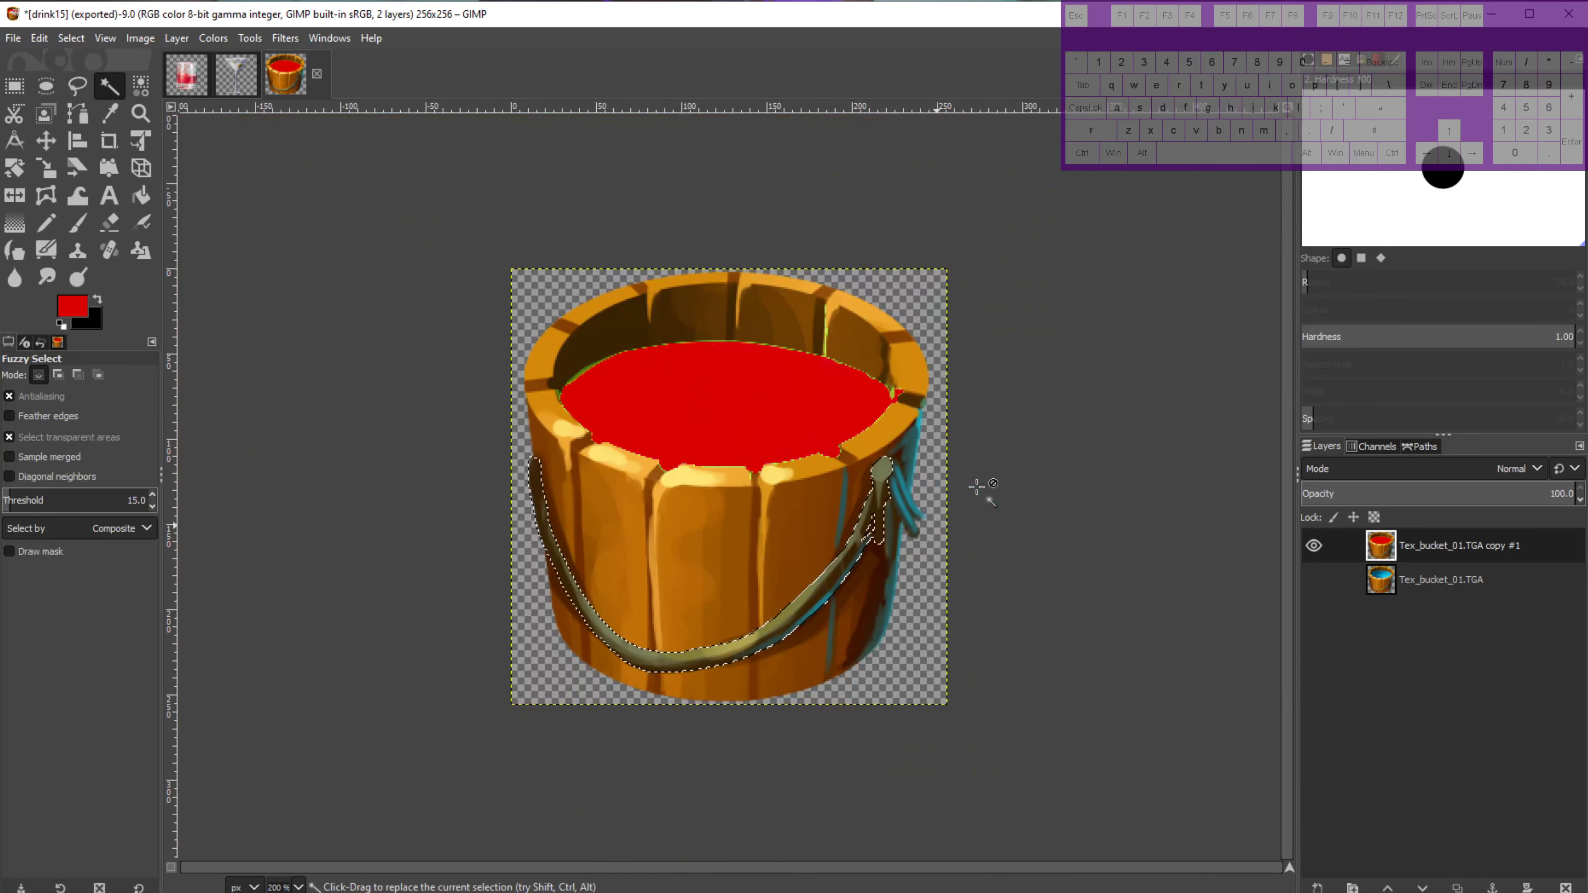
{"action": "scroll", "coordinate": [977, 486], "scroll_direction": "up", "scroll_amount": 3}
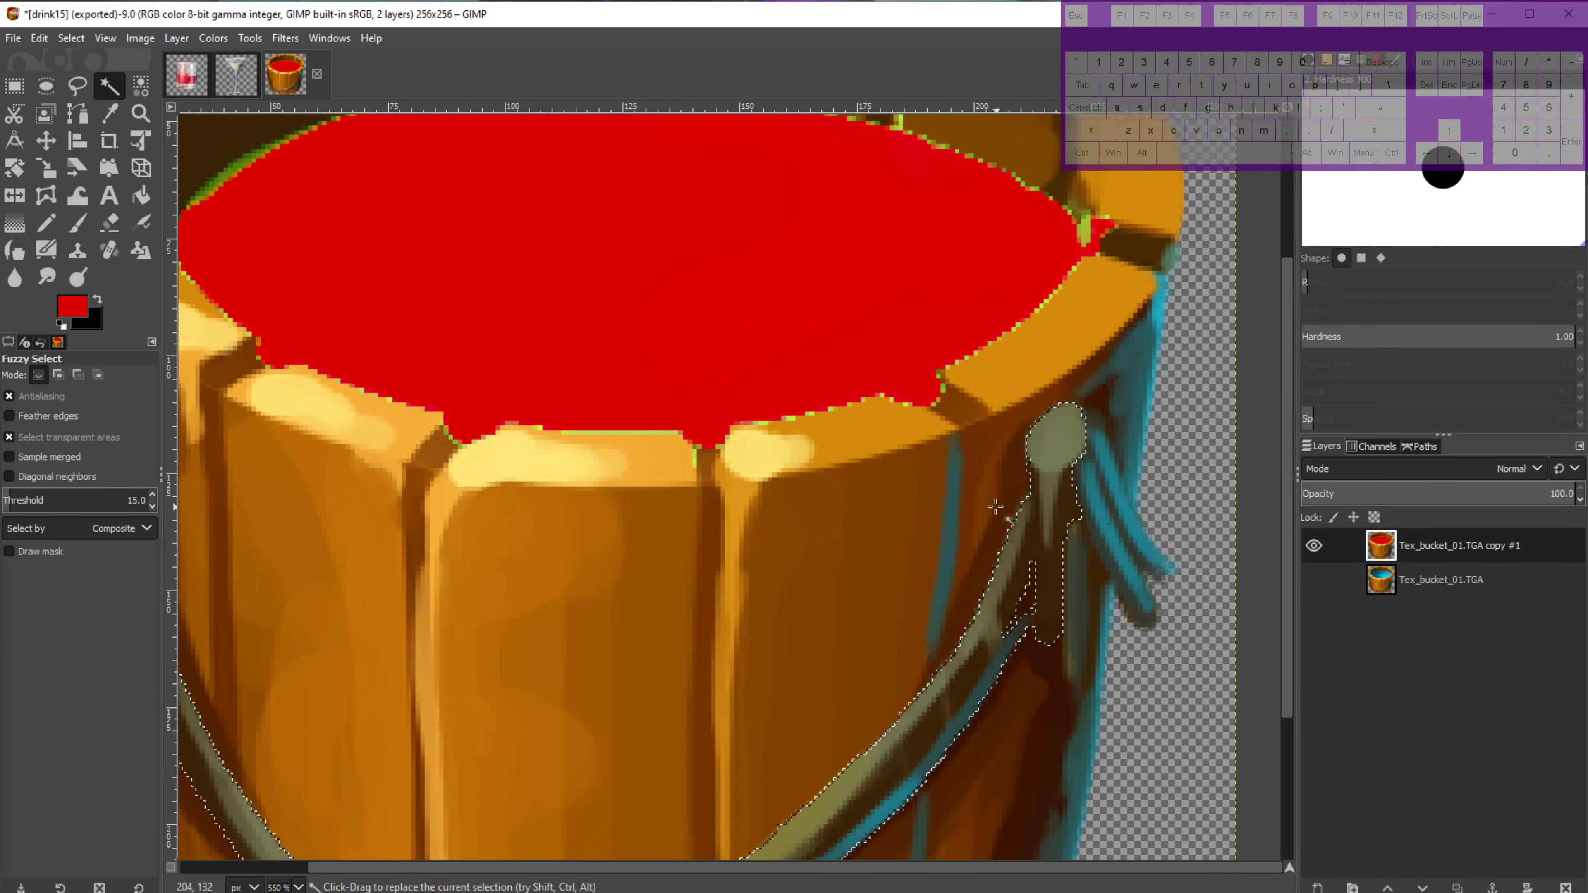
Add the narrow grey-teal strip beside the knob's shadow and the two loose teal rope ends to the selection.
{"action": "scroll", "coordinate": [860, 595], "scroll_direction": "up", "scroll_amount": 2}
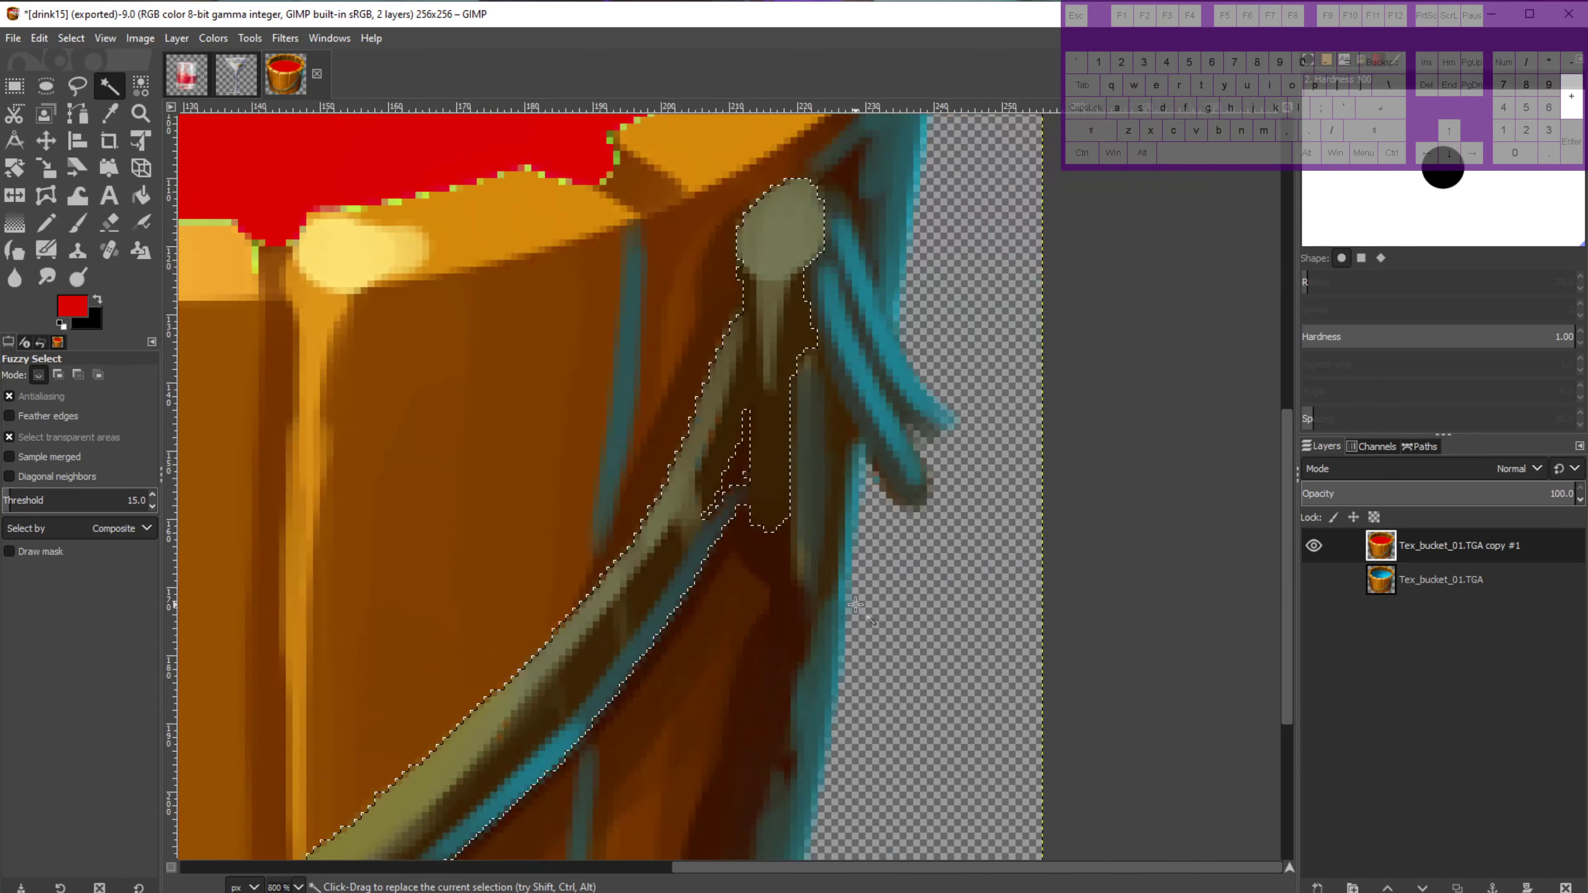
{"action": "left_click_drag", "start_coordinate": [853, 449], "coordinate": [588, 581]}
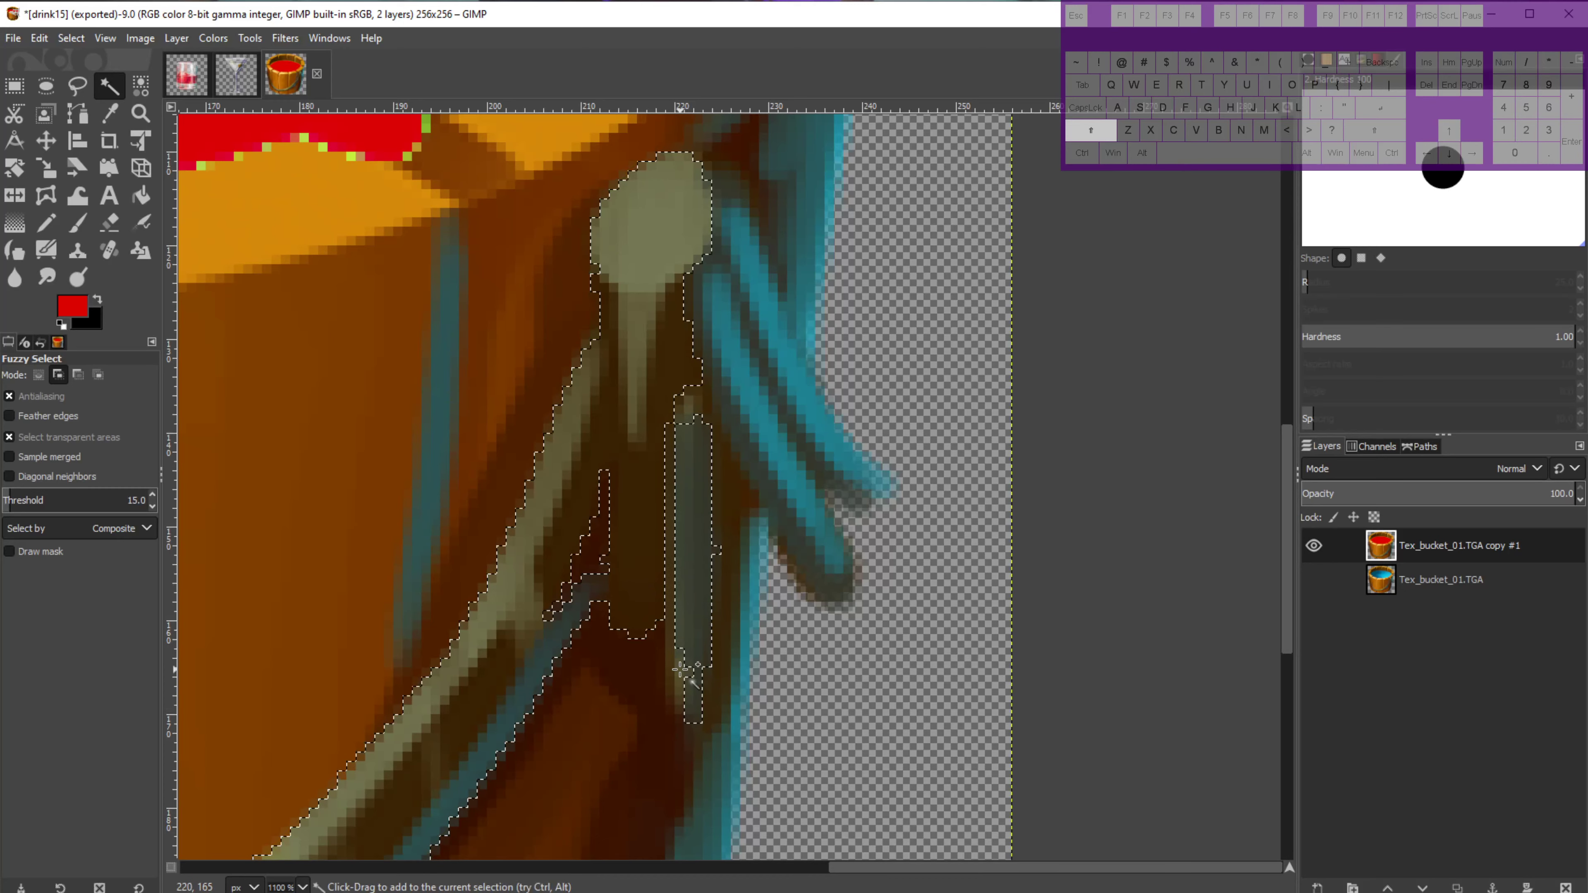
{"action": "left_click_drag", "start_coordinate": [825, 682], "coordinate": [810, 688]}
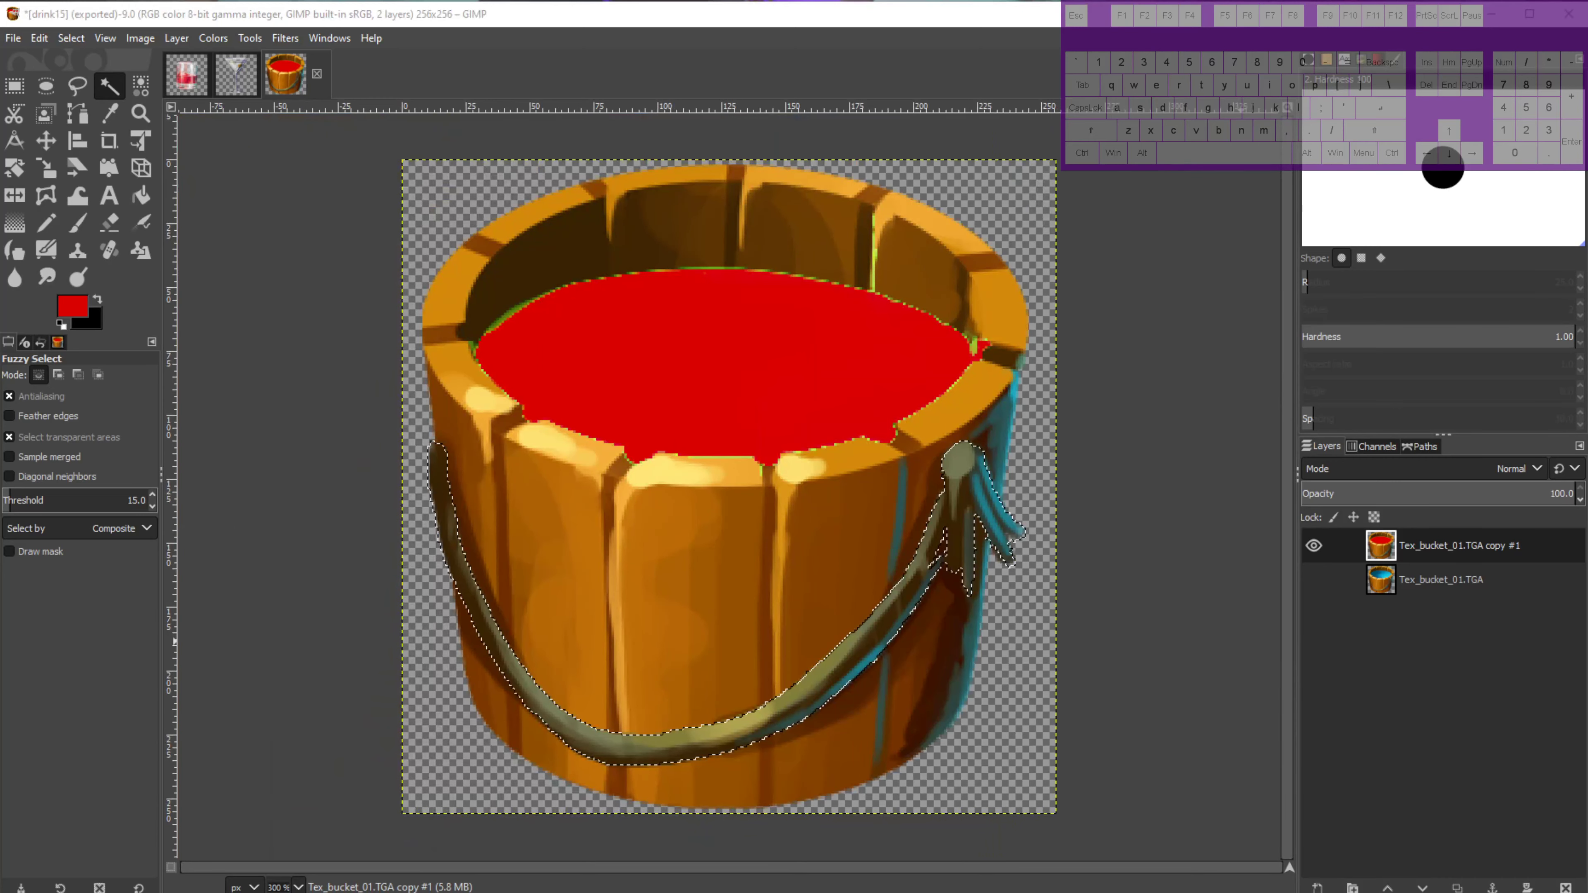
{"action": "mouse_move", "coordinate": [1127, 556]}
{"action": "left_mouse_down"}
{"action": "mouse_move", "coordinate": [1006, 553]}
{"action": "mouse_move", "coordinate": [1095, 525]}
{"action": "mouse_move", "coordinate": [1106, 579]}
{"action": "left_mouse_up"}
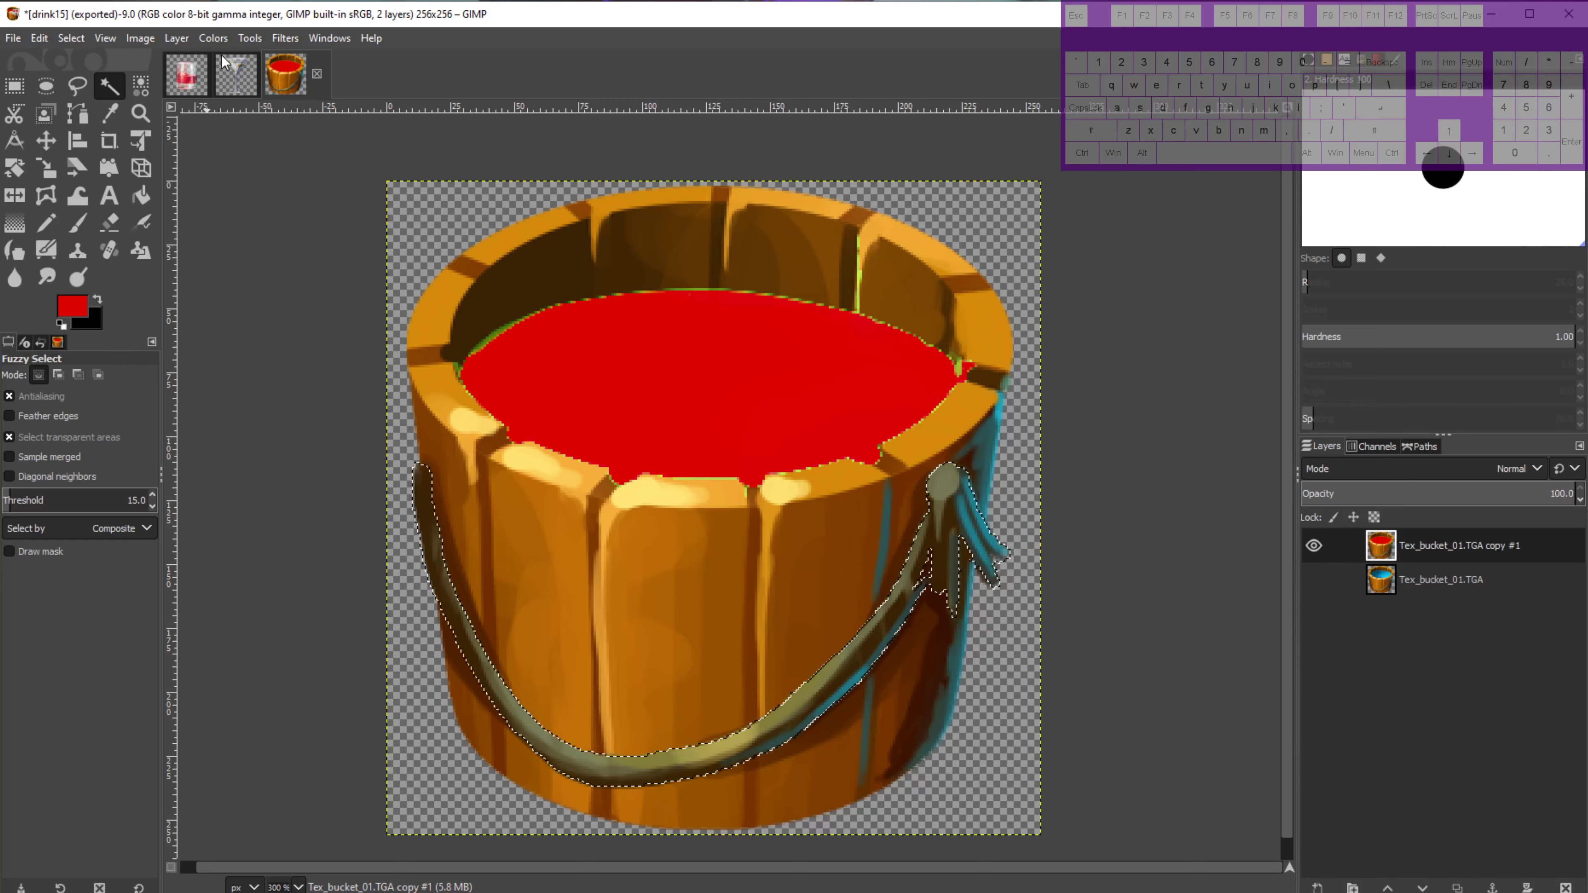
{"action": "scroll", "coordinate": [932, 667], "scroll_direction": "up", "scroll_amount": 3}
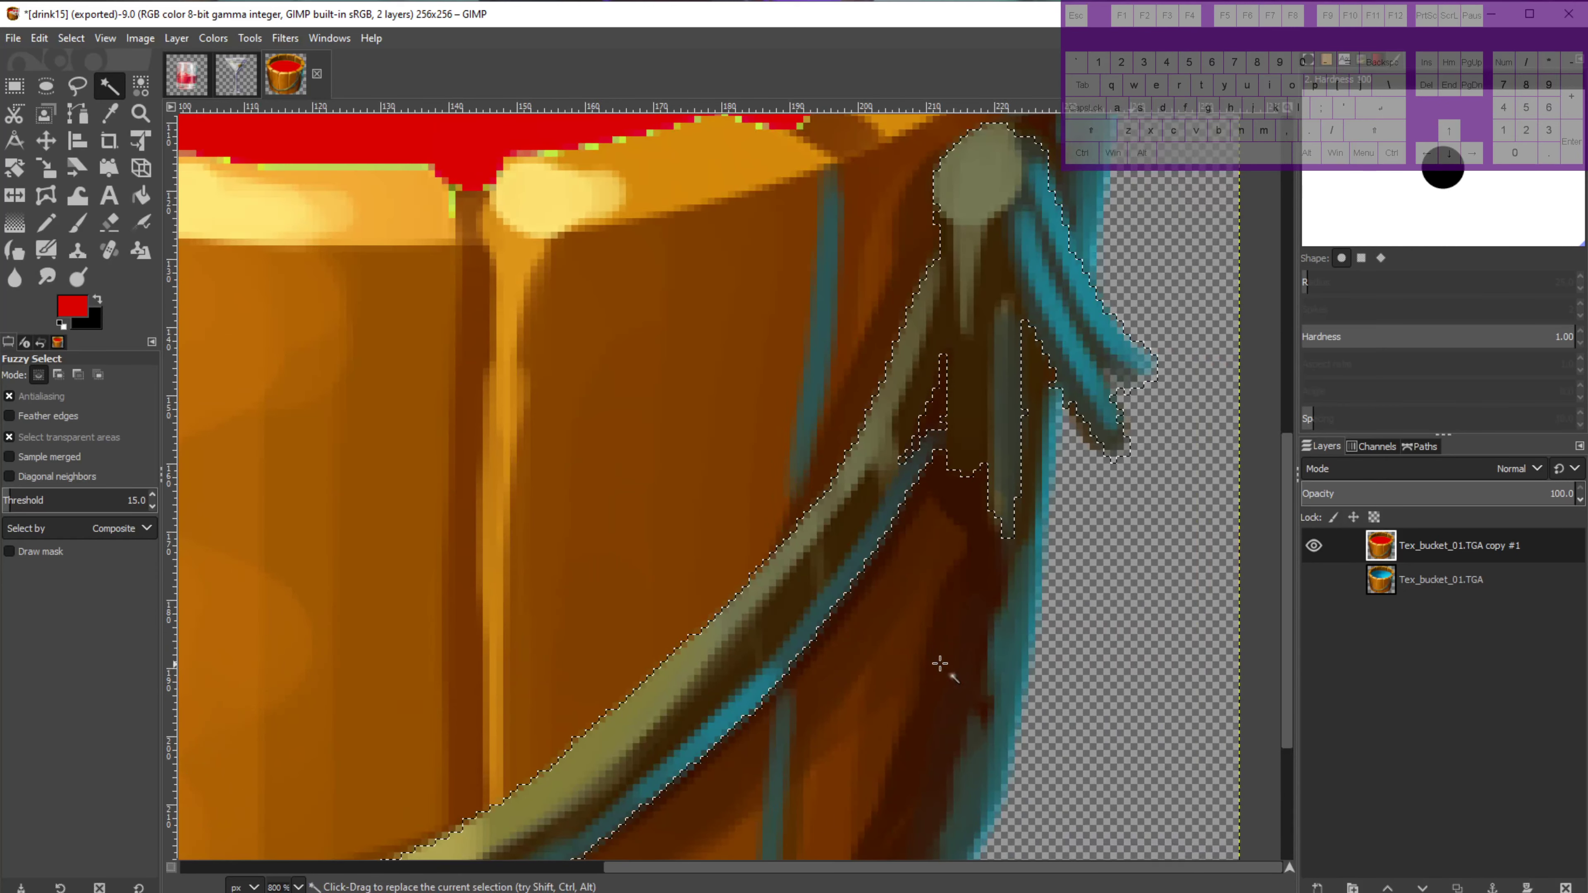
{"action": "scroll", "coordinate": [940, 664], "scroll_direction": "down", "scroll_amount": 4}
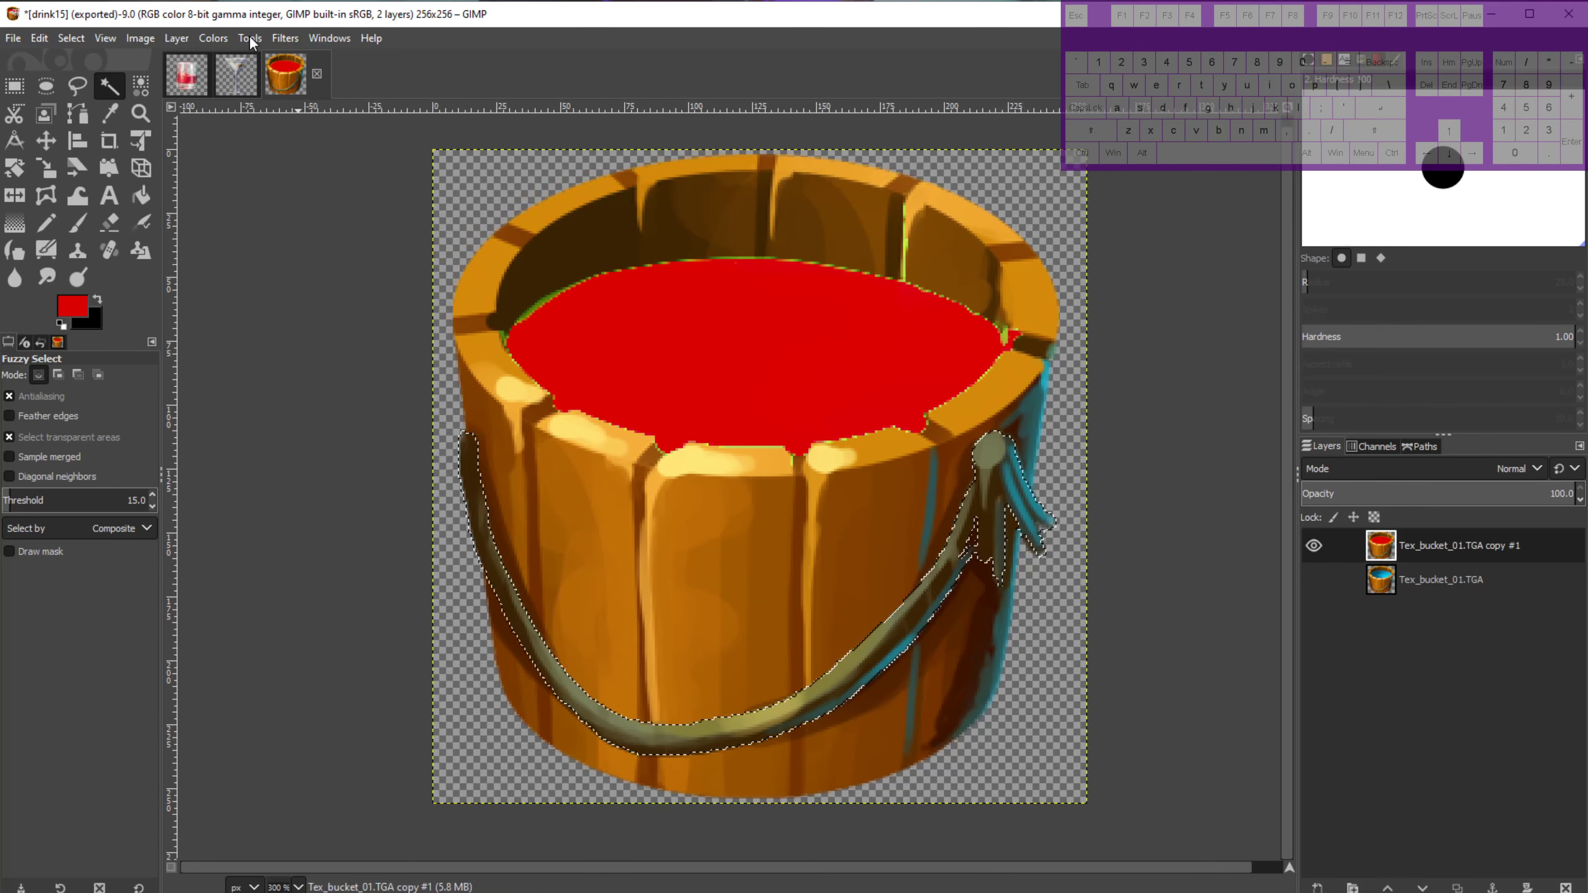
Set the foreground color to yellow, fff700.
{"action": "left_click", "coordinate": [72, 306]}
{"action": "left_click_drag", "start_coordinate": [551, 209], "coordinate": [549, 218]}
{"action": "left_click", "coordinate": [717, 261]}
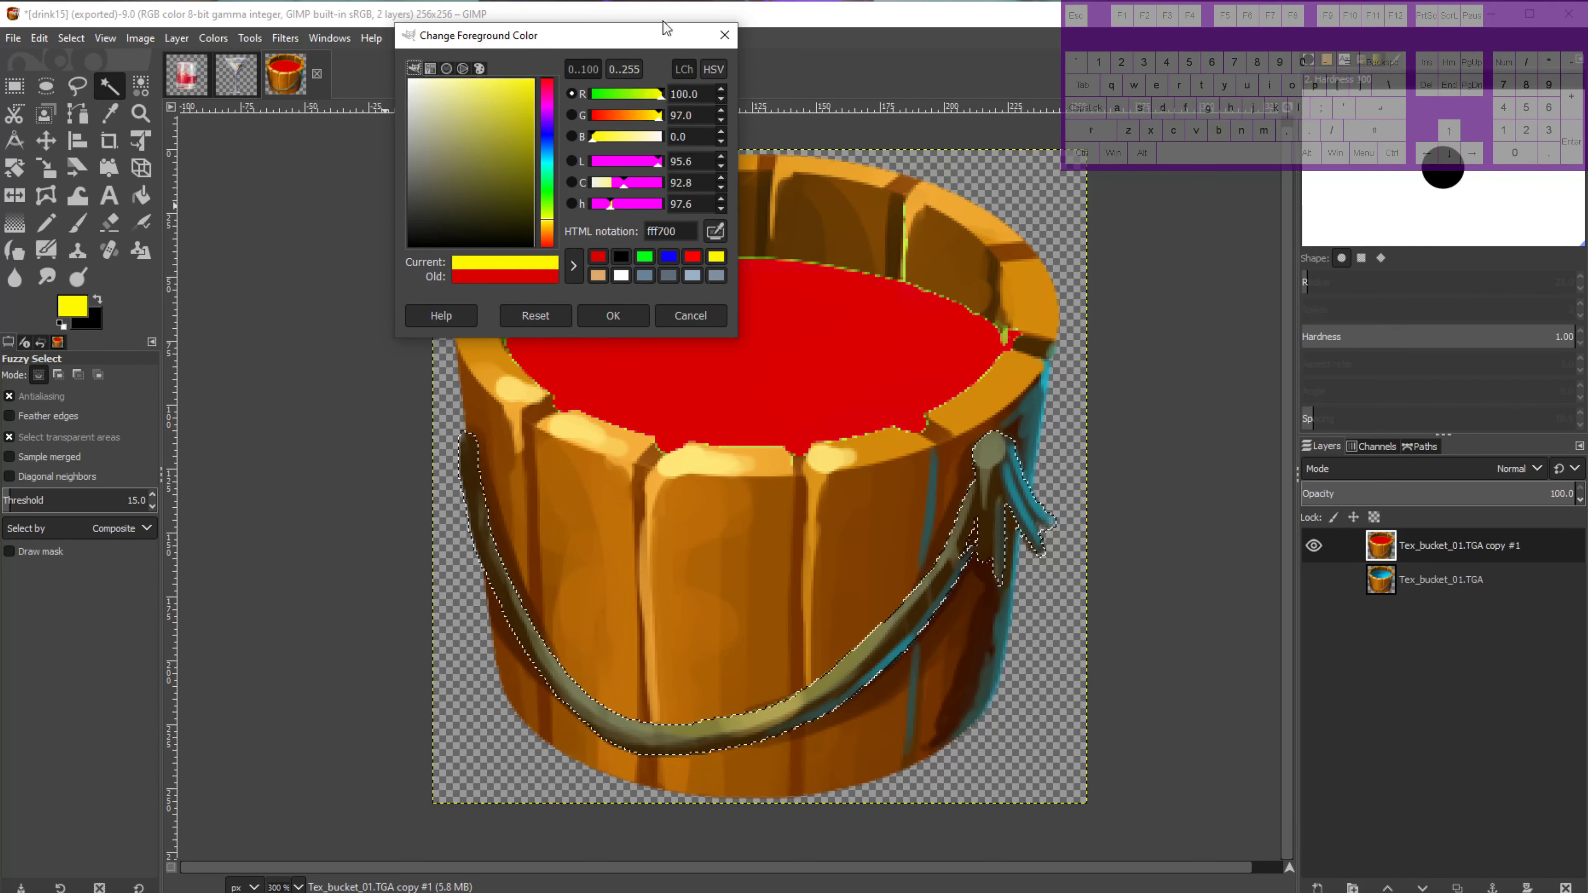
{"action": "left_click", "coordinate": [610, 306]}
Try painting the selected rope handle solid yellow with the Pencil at size 31, and undo the strokes.
{"action": "key", "text": "n"}
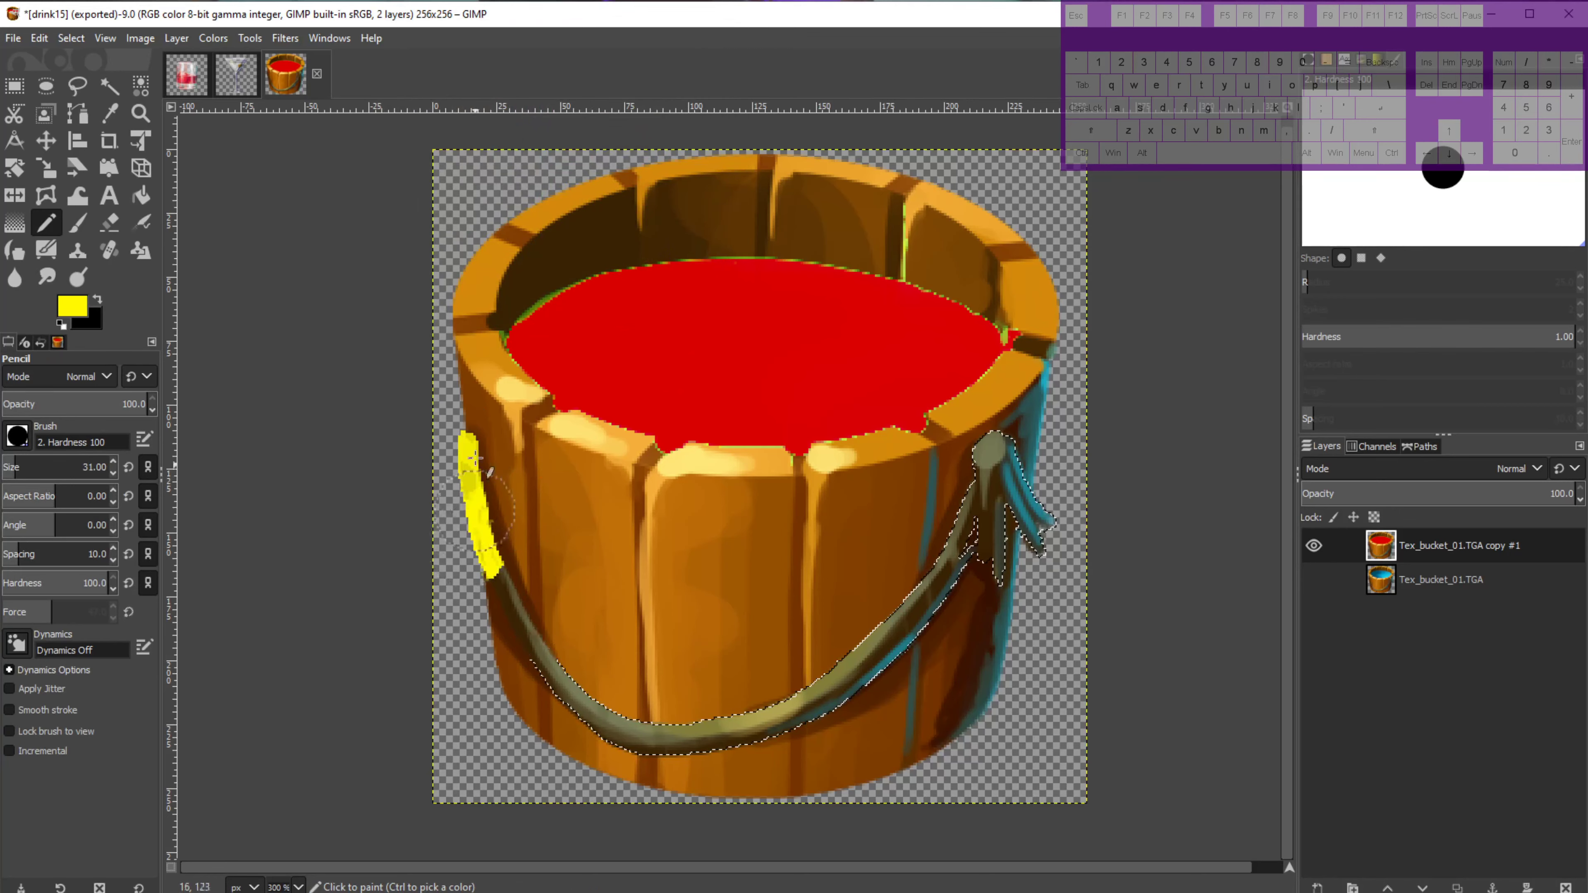
{"action": "mouse_move", "coordinate": [524, 635]}
{"action": "left_mouse_down"}
{"action": "mouse_move", "coordinate": [831, 682]}
{"action": "mouse_move", "coordinate": [907, 620]}
{"action": "mouse_move", "coordinate": [975, 494]}
{"action": "mouse_move", "coordinate": [992, 551]}
{"action": "mouse_move", "coordinate": [1053, 522]}
{"action": "left_mouse_up"}
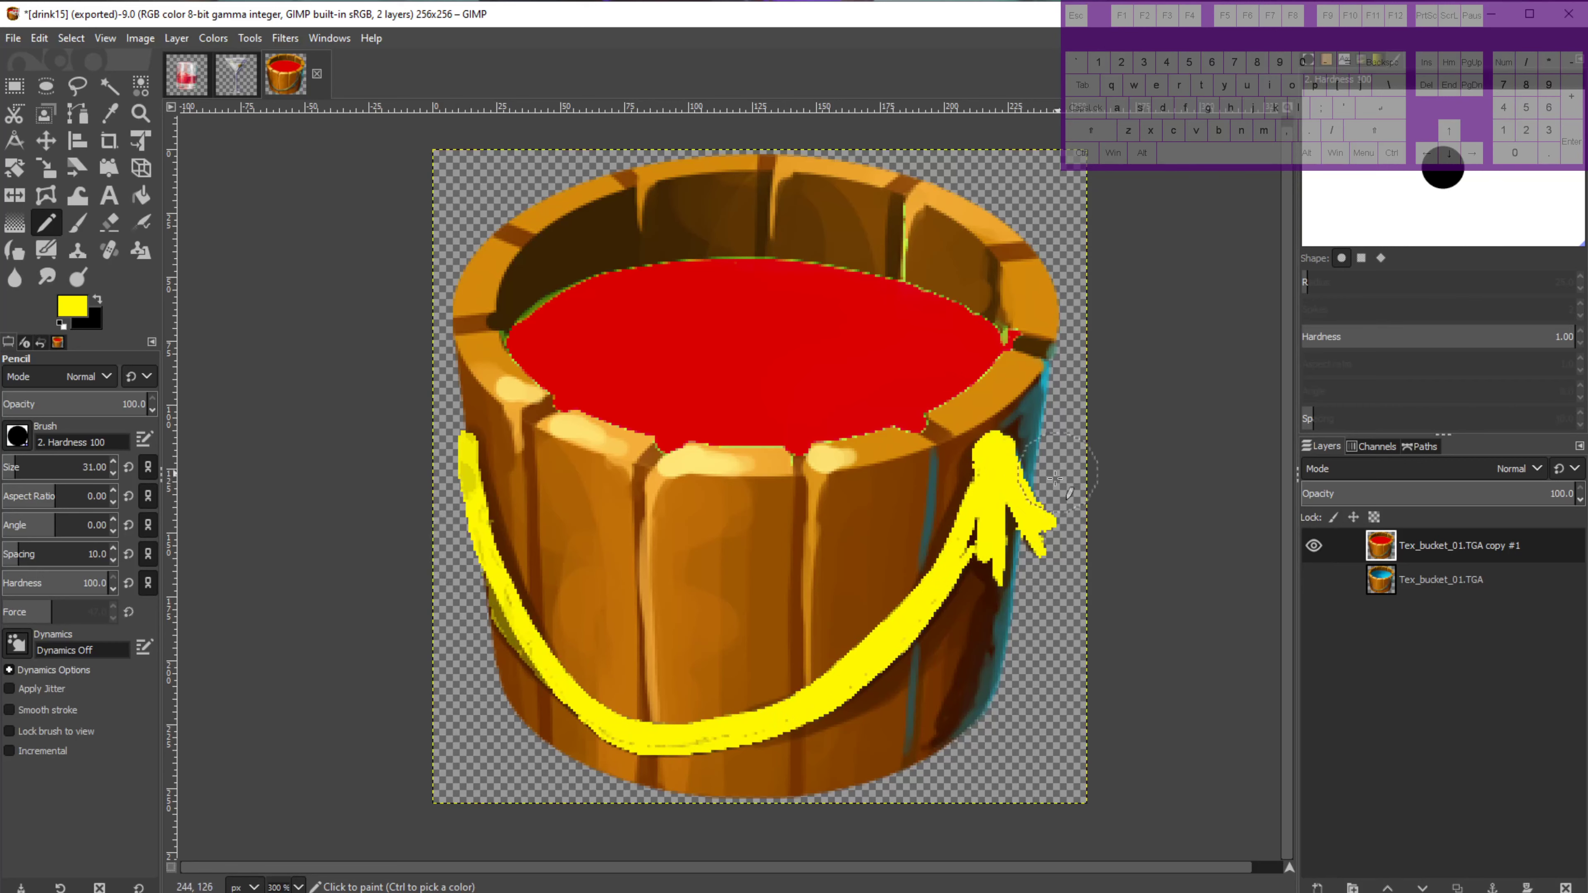
{"action": "left_click_drag", "start_coordinate": [446, 450], "coordinate": [447, 454]}
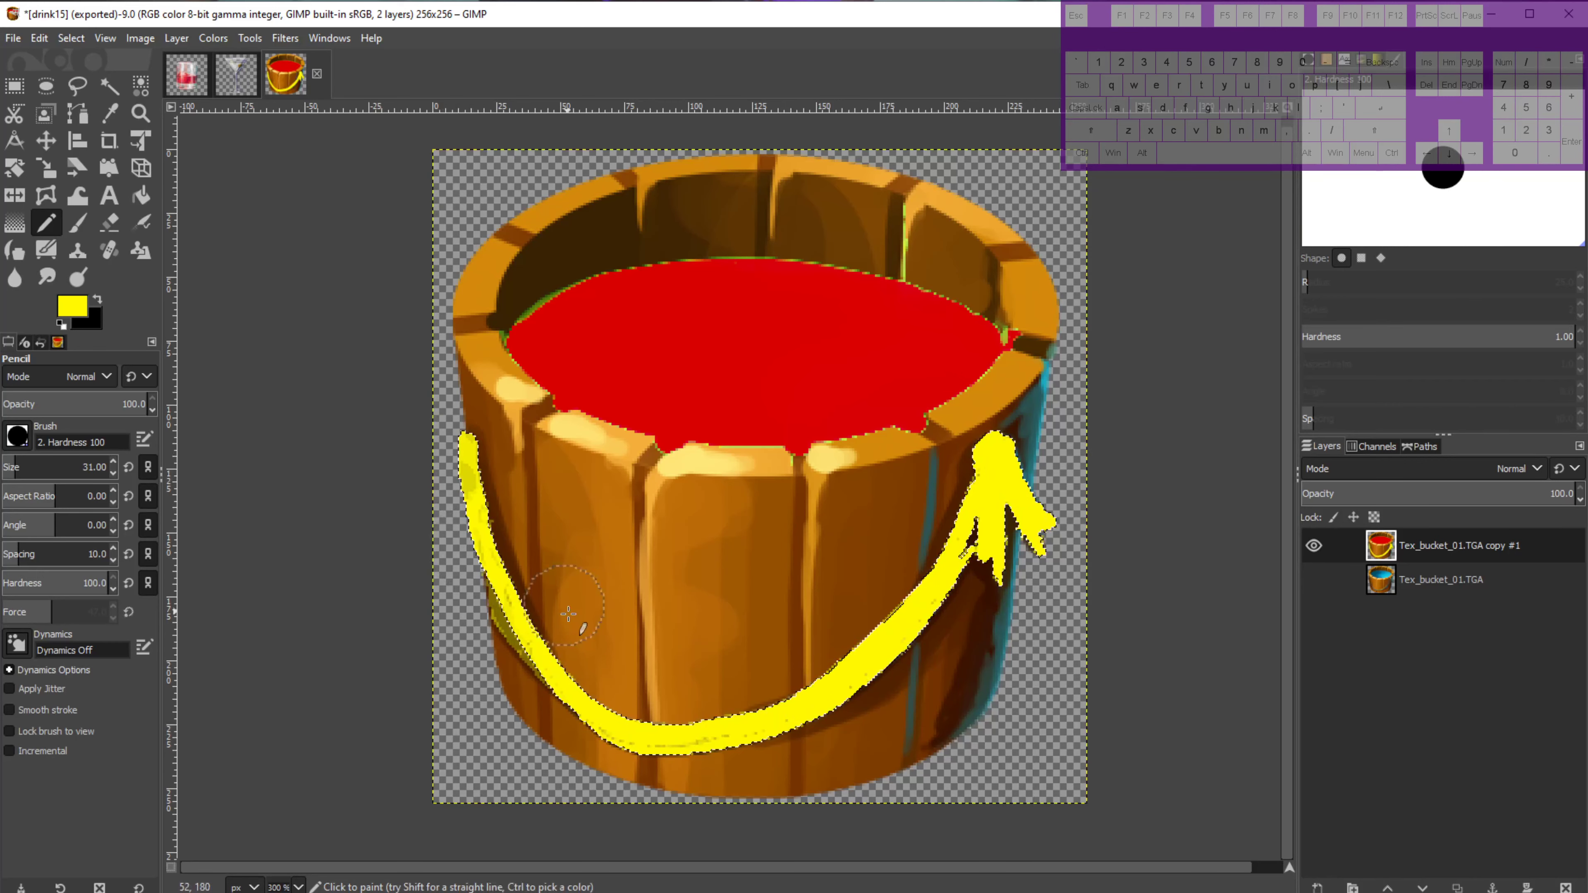
{"action": "left_click_drag", "start_coordinate": [490, 679], "coordinate": [608, 555]}
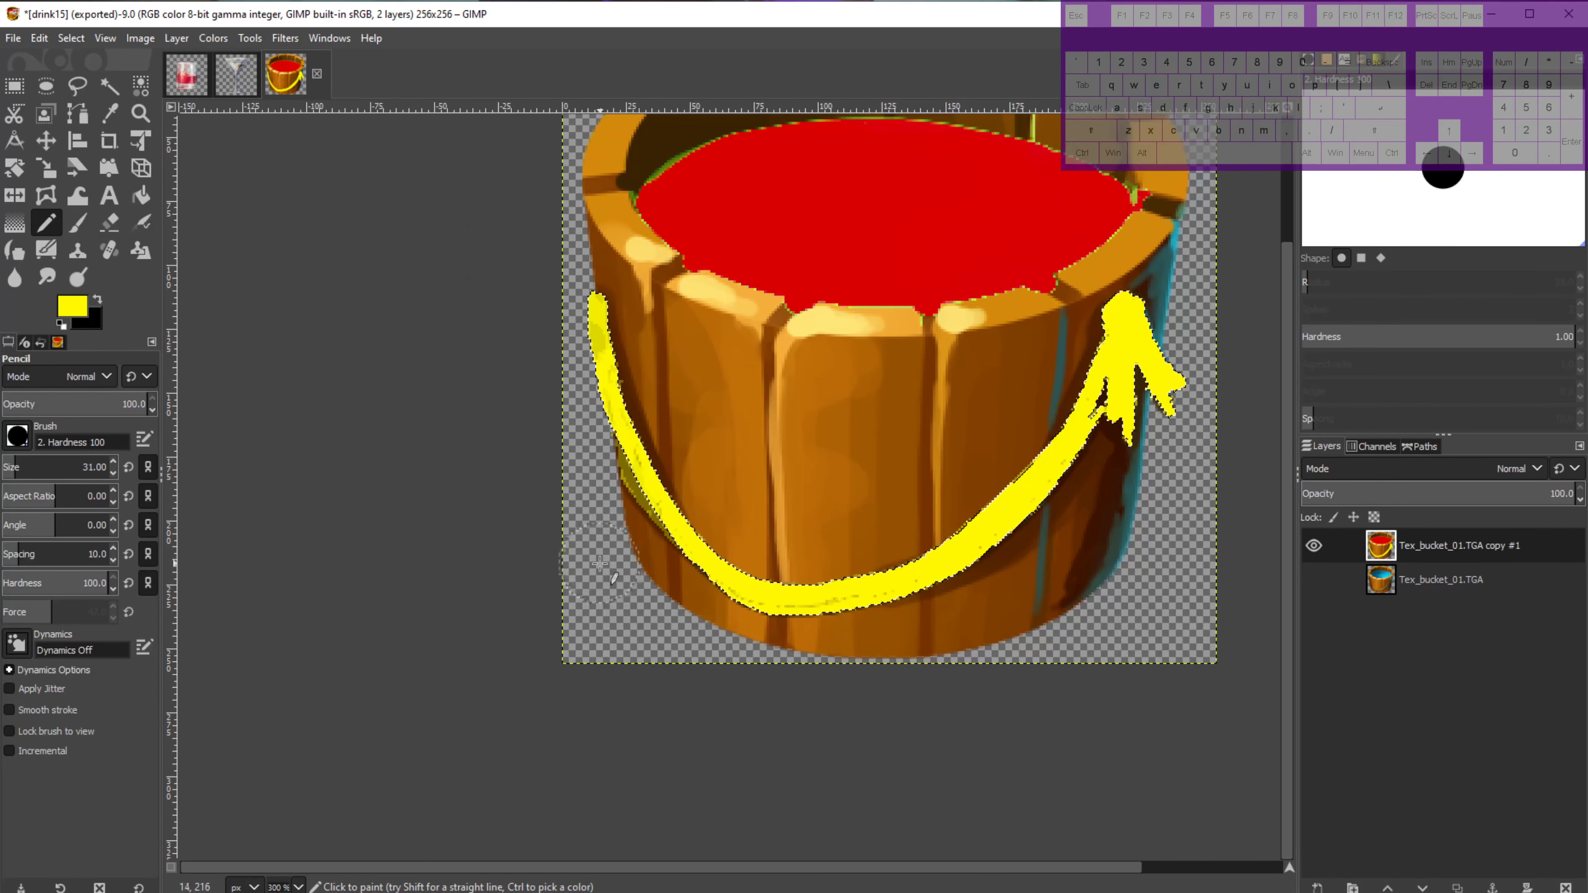
{"action": "key", "text": "ctrl+z"}
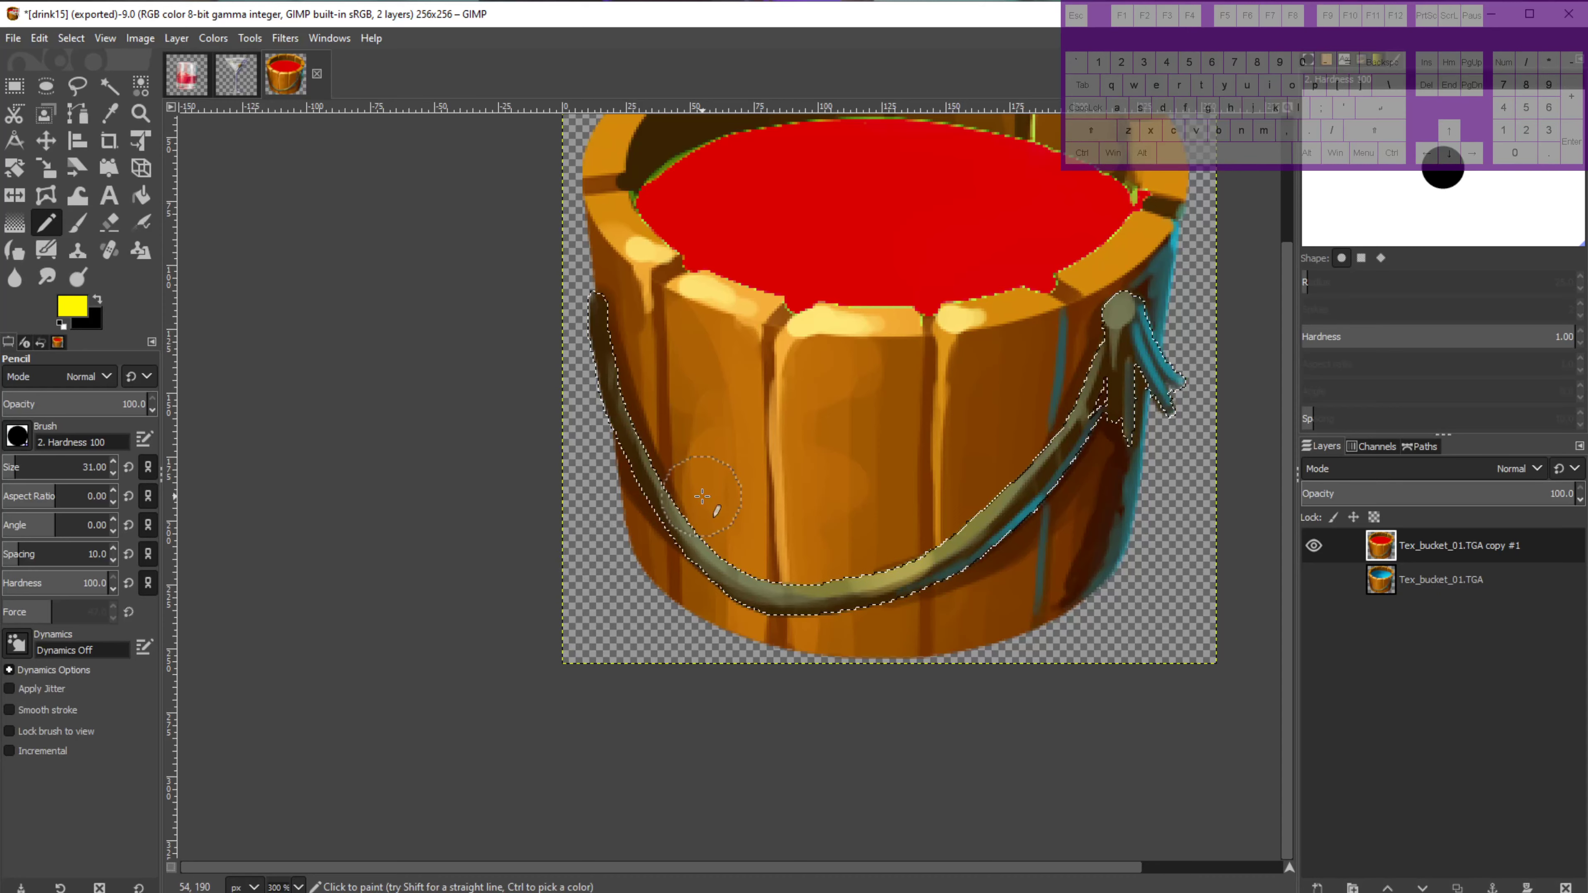
Paint the selected rope handle yellow with the Pencil from its left side down through the lowest part of the curve.
{"action": "scroll", "coordinate": [700, 499], "scroll_direction": "up", "scroll_amount": 5}
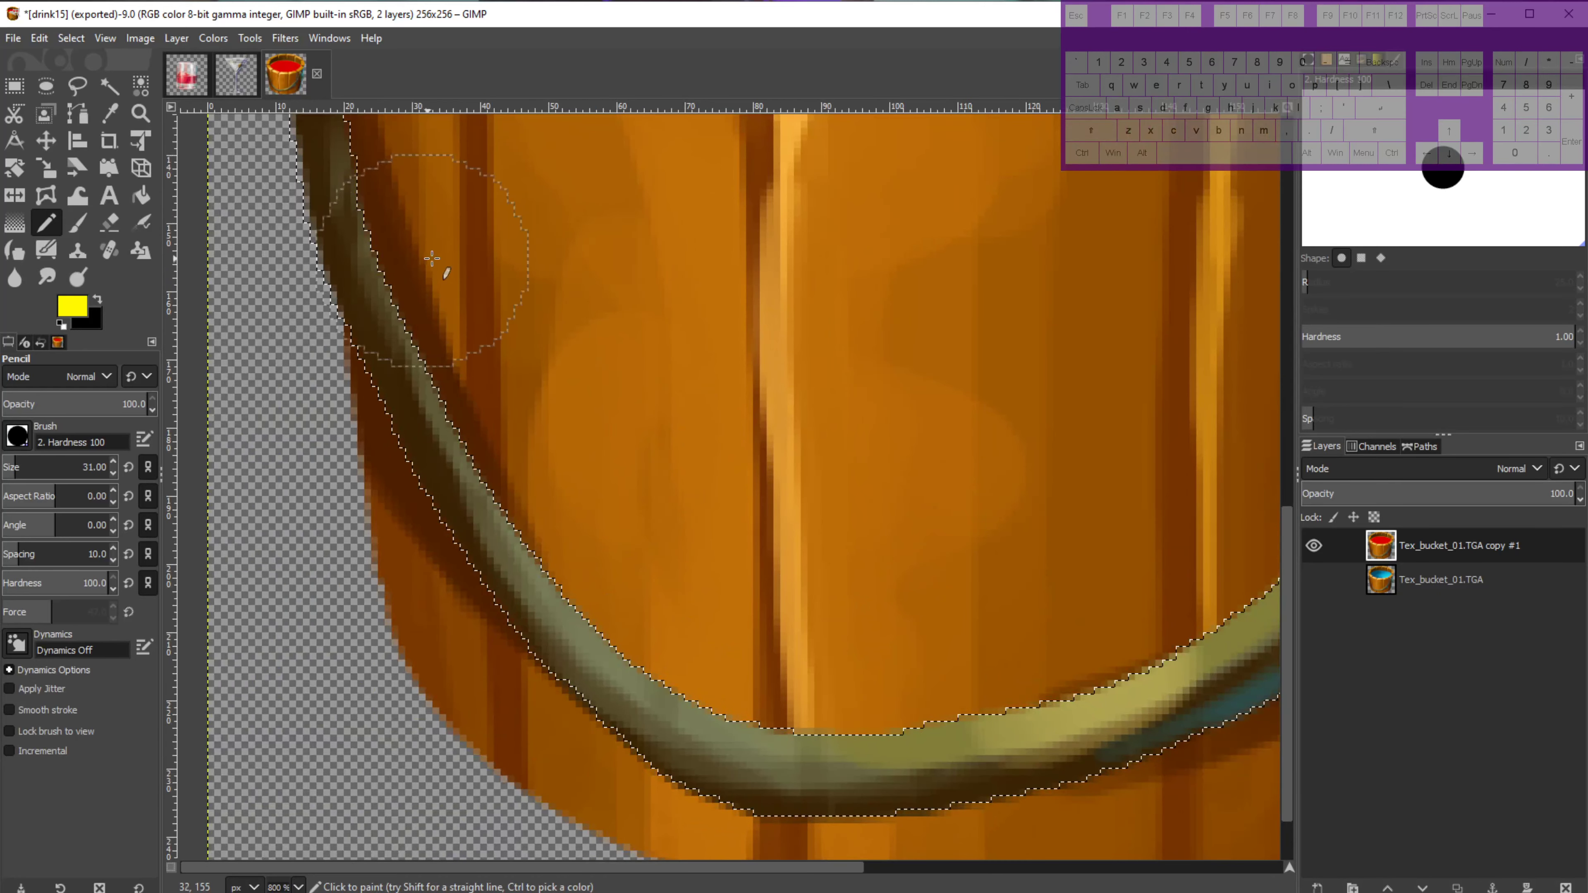
{"action": "left_click_drag", "start_coordinate": [437, 270], "coordinate": [437, 270]}
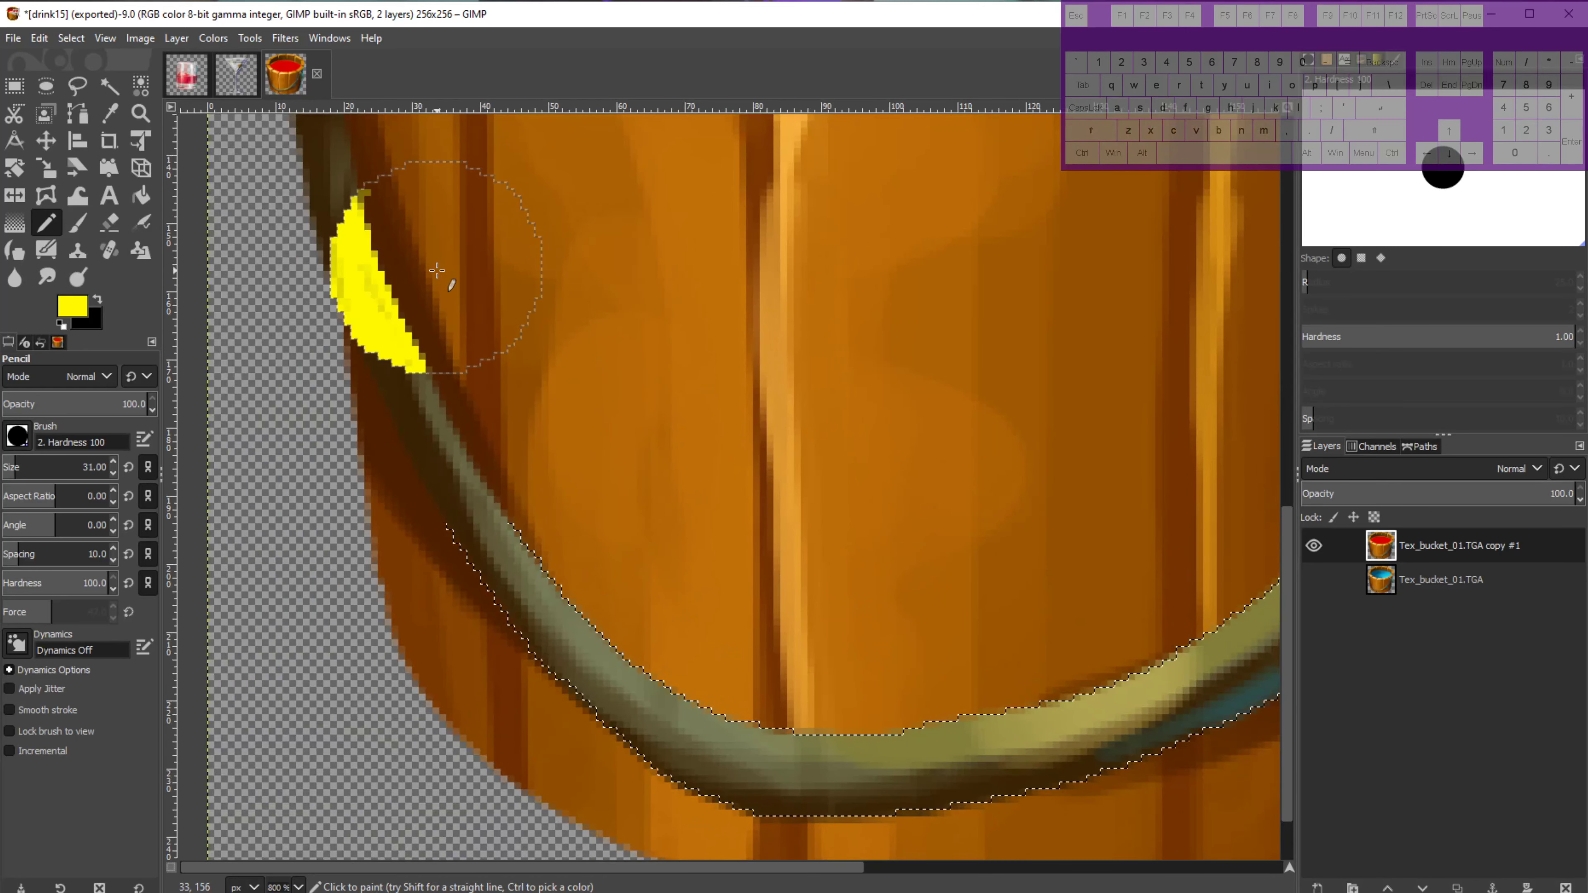
{"action": "left_click", "coordinate": [458, 312]}
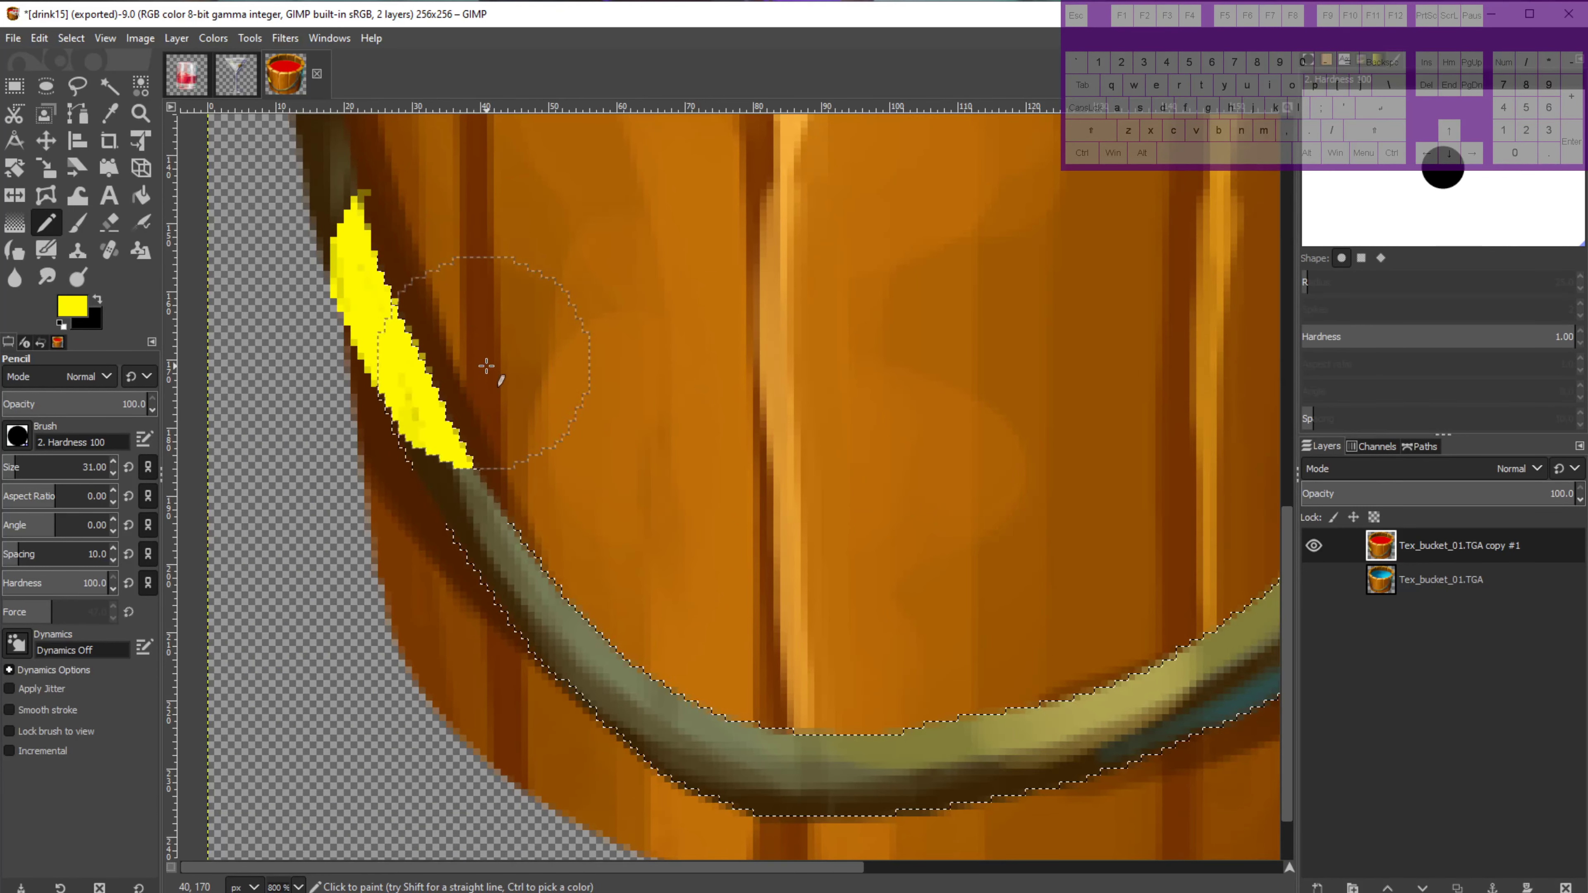
{"action": "left_click", "coordinate": [485, 369]}
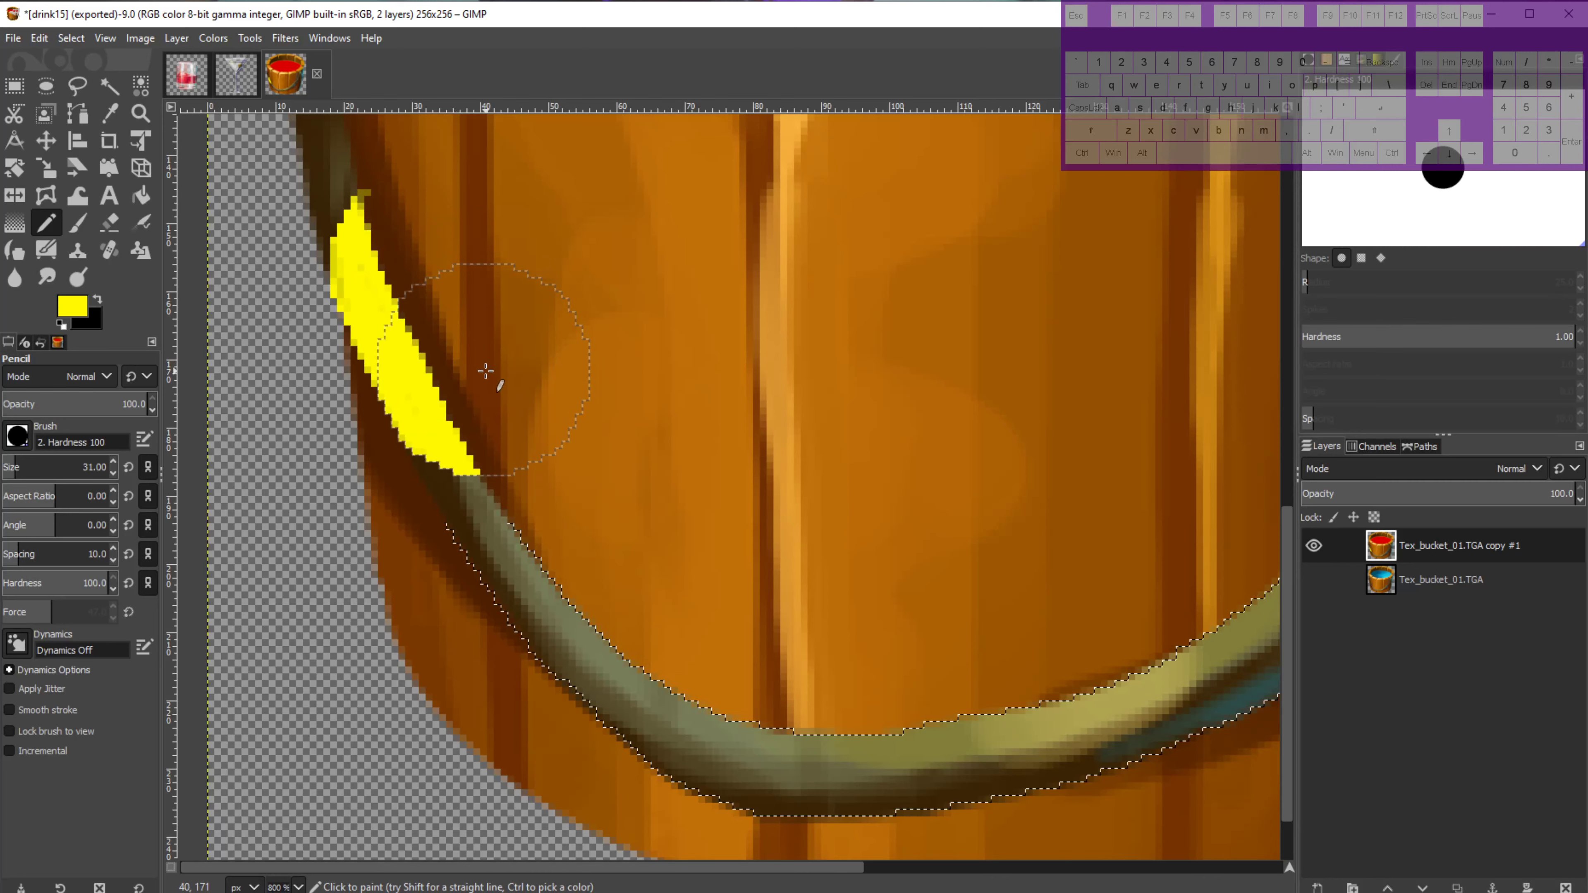
{"action": "left_click", "coordinate": [502, 404]}
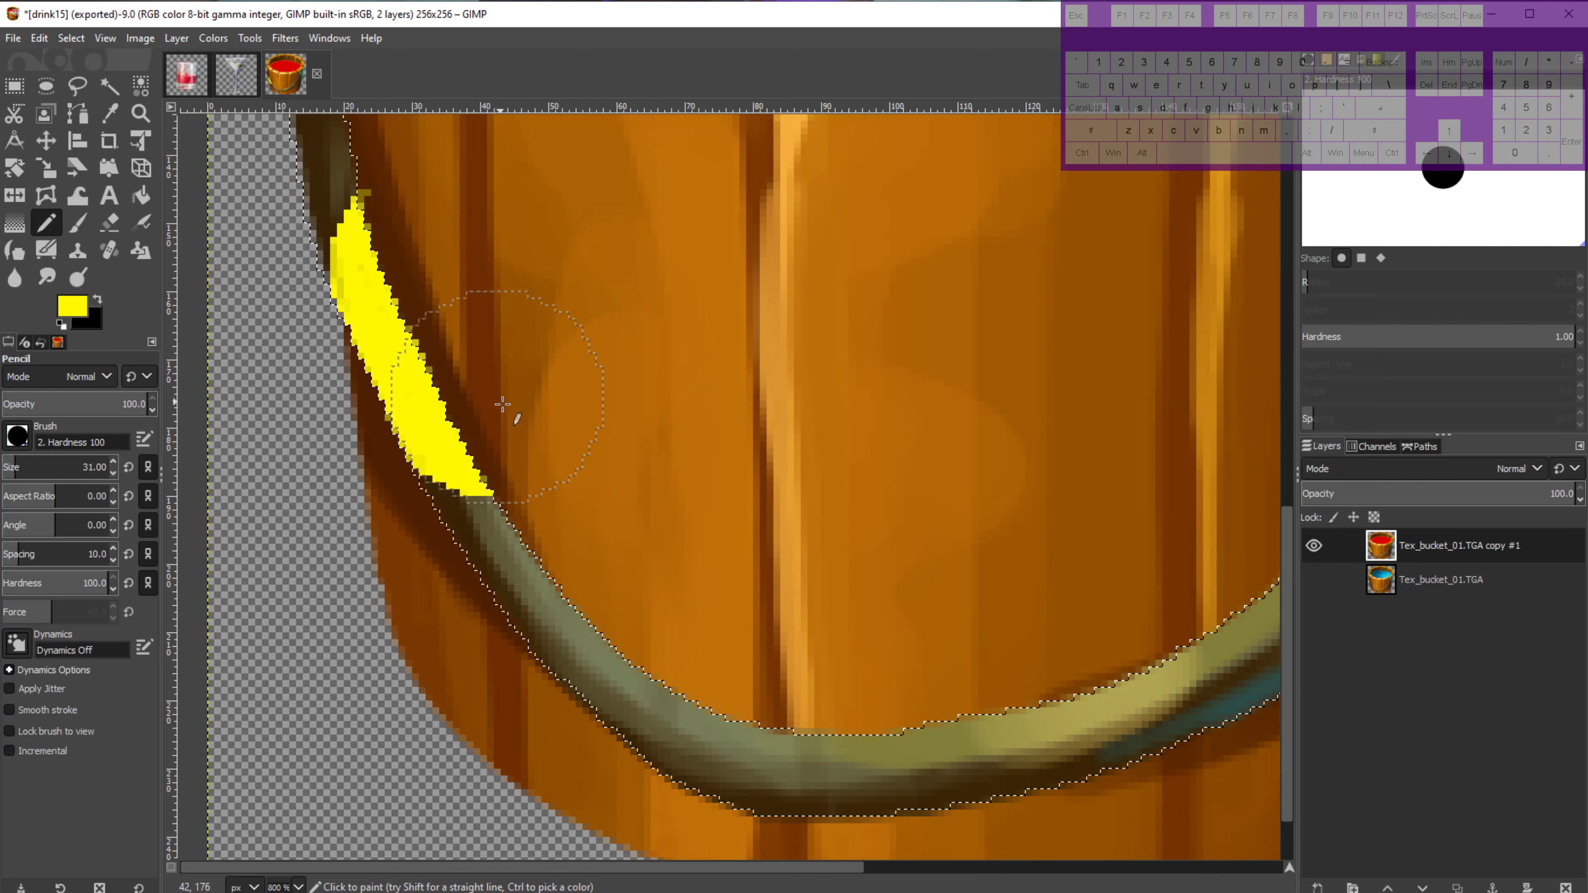
{"action": "left_click", "coordinate": [520, 439]}
{"action": "left_click", "coordinate": [543, 473]}
{"action": "left_click", "coordinate": [558, 509]}
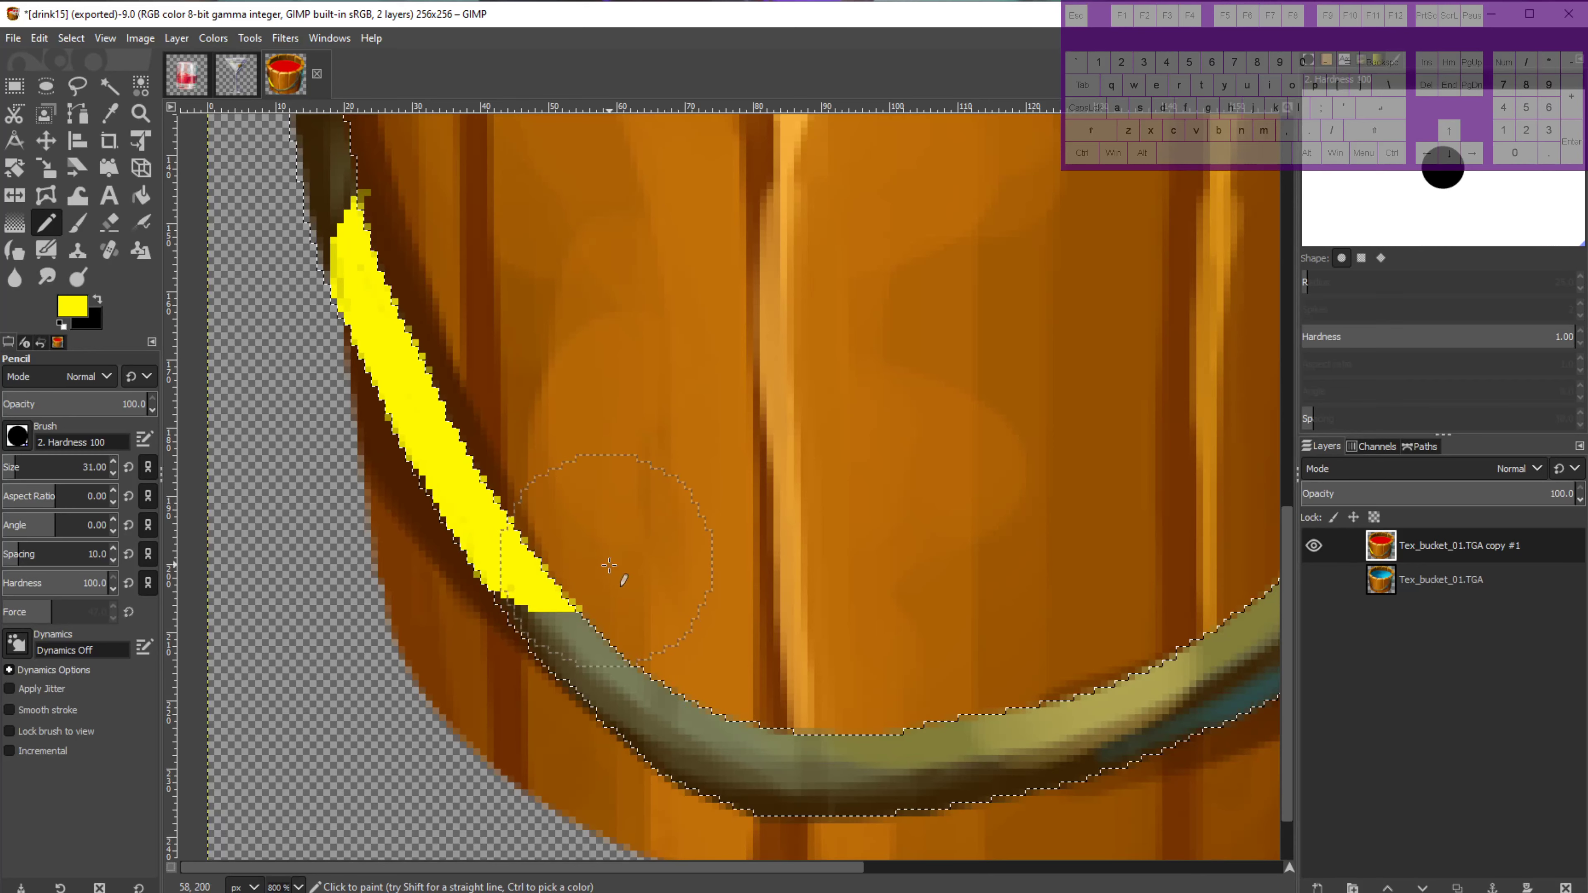
{"action": "left_click", "coordinate": [609, 578]}
{"action": "mouse_move", "coordinate": [609, 578]}
{"action": "left_mouse_down"}
{"action": "mouse_move", "coordinate": [678, 652]}
{"action": "mouse_move", "coordinate": [802, 724]}
{"action": "mouse_move", "coordinate": [941, 753]}
{"action": "left_mouse_up"}
{"action": "left_click_drag", "start_coordinate": [414, 268], "coordinate": [536, 442]}
{"action": "left_click_drag", "start_coordinate": [480, 361], "coordinate": [442, 220]}
Paint the rest of the selected rope yellow up the right side, including the knob and loose ends.
{"action": "left_click_drag", "start_coordinate": [835, 464], "coordinate": [283, 182]}
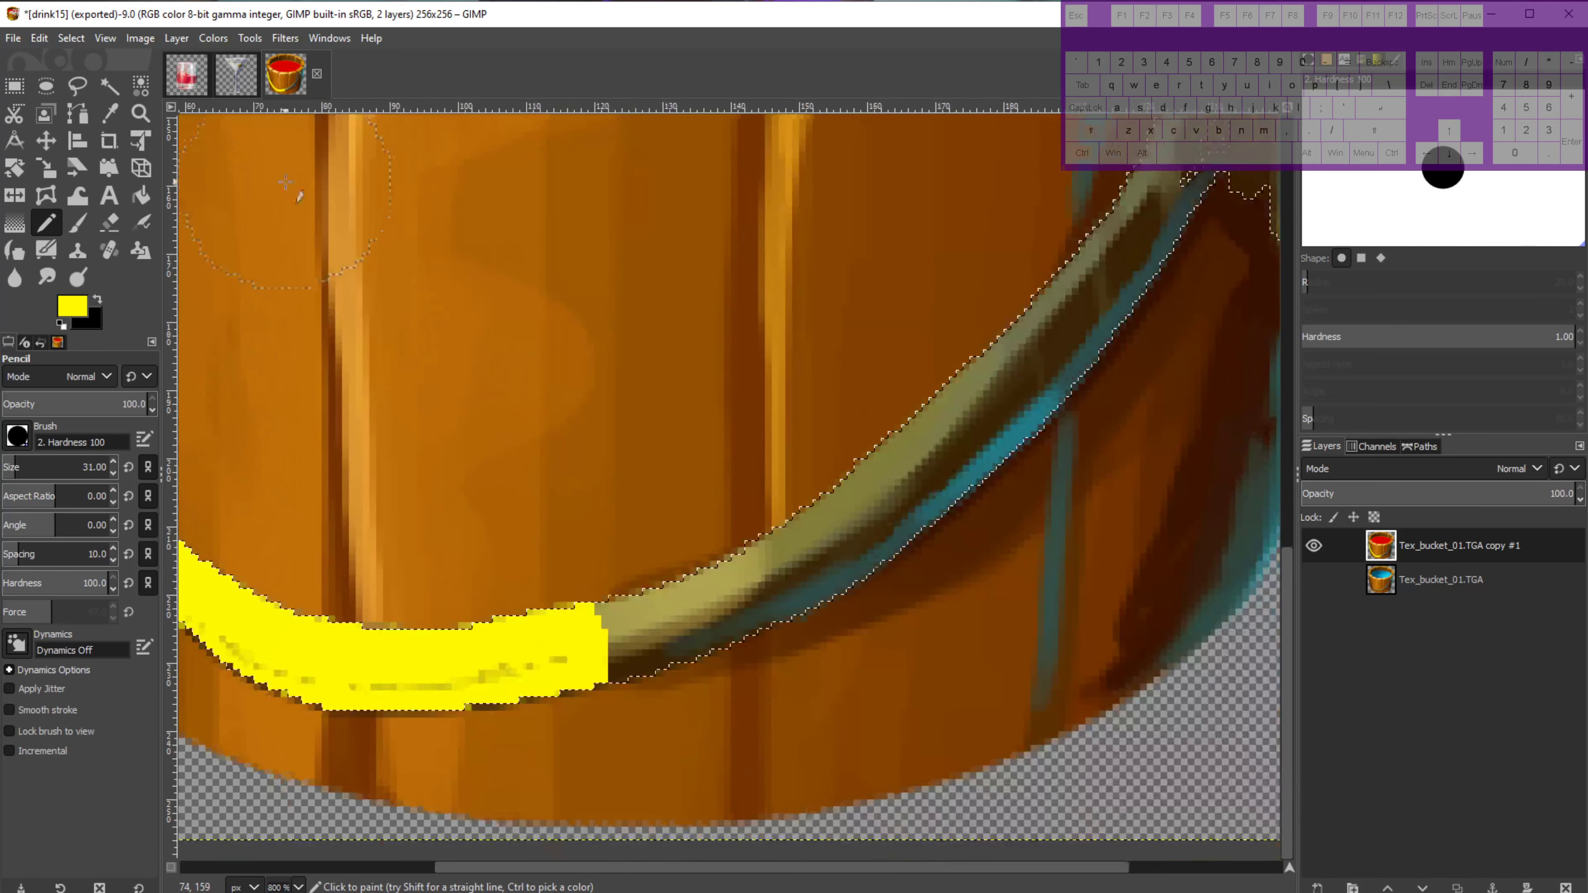
{"action": "mouse_move", "coordinate": [509, 633]}
{"action": "left_mouse_down"}
{"action": "mouse_move", "coordinate": [956, 499]}
{"action": "mouse_move", "coordinate": [1057, 430]}
{"action": "left_mouse_up"}
{"action": "mouse_move", "coordinate": [1023, 433]}
{"action": "left_mouse_down"}
{"action": "mouse_move", "coordinate": [632, 663]}
{"action": "mouse_move", "coordinate": [754, 495]}
{"action": "mouse_move", "coordinate": [792, 531]}
{"action": "mouse_move", "coordinate": [964, 338]}
{"action": "mouse_move", "coordinate": [888, 383]}
{"action": "left_mouse_up"}
{"action": "left_click_drag", "start_coordinate": [896, 379], "coordinate": [815, 526]}
{"action": "mouse_move", "coordinate": [818, 413]}
{"action": "left_mouse_down"}
{"action": "mouse_move", "coordinate": [841, 349]}
{"action": "mouse_move", "coordinate": [825, 313]}
{"action": "mouse_move", "coordinate": [758, 588]}
{"action": "mouse_move", "coordinate": [823, 468]}
{"action": "mouse_move", "coordinate": [869, 454]}
{"action": "mouse_move", "coordinate": [599, 734]}
{"action": "mouse_move", "coordinate": [582, 707]}
{"action": "left_mouse_up"}
{"action": "left_click_drag", "start_coordinate": [578, 645], "coordinate": [1158, 259]}
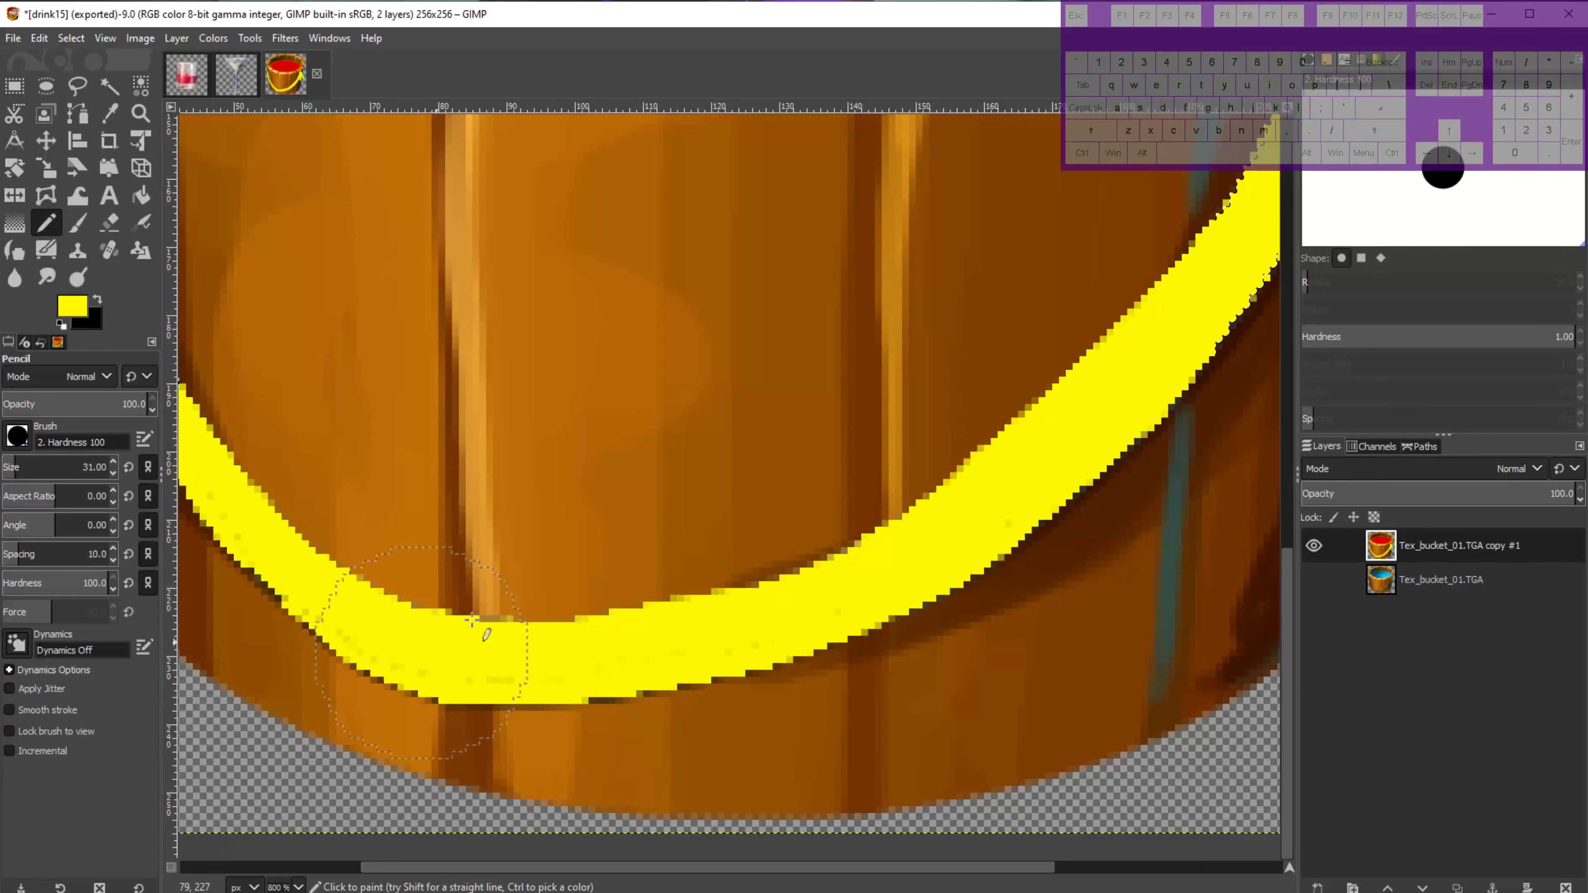
Set the Pencil to size 4 at 100 opacity and cover the leftover darker specks along the yellow handle.
{"action": "left_click_drag", "start_coordinate": [32, 402], "coordinate": [9, 403]}
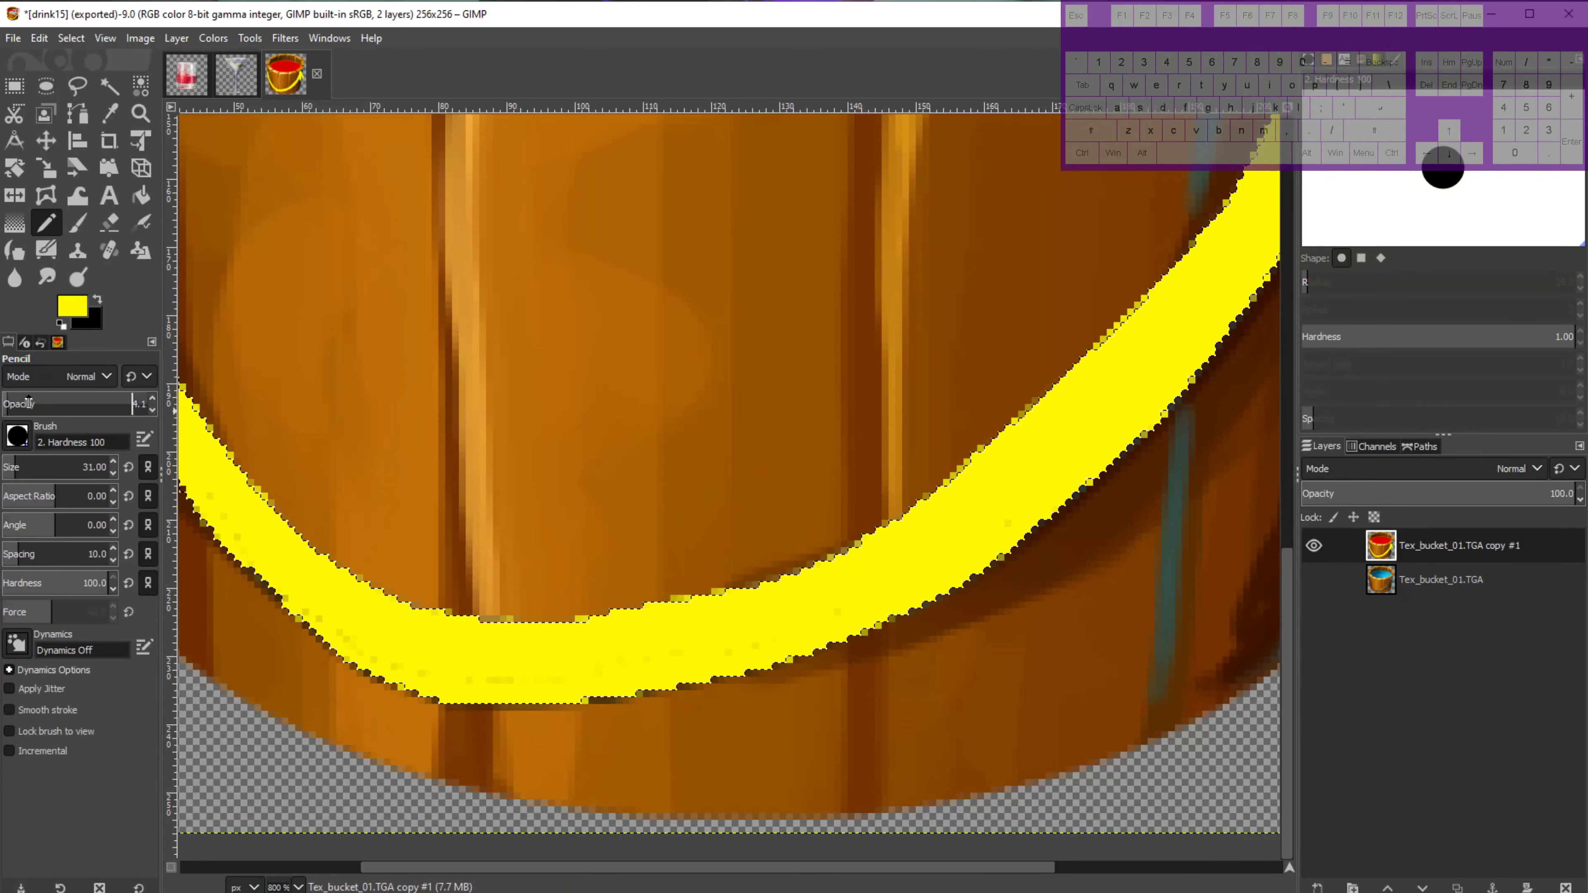
{"action": "left_click_drag", "start_coordinate": [31, 402], "coordinate": [150, 404]}
{"action": "left_click_drag", "start_coordinate": [20, 466], "coordinate": [4, 466]}
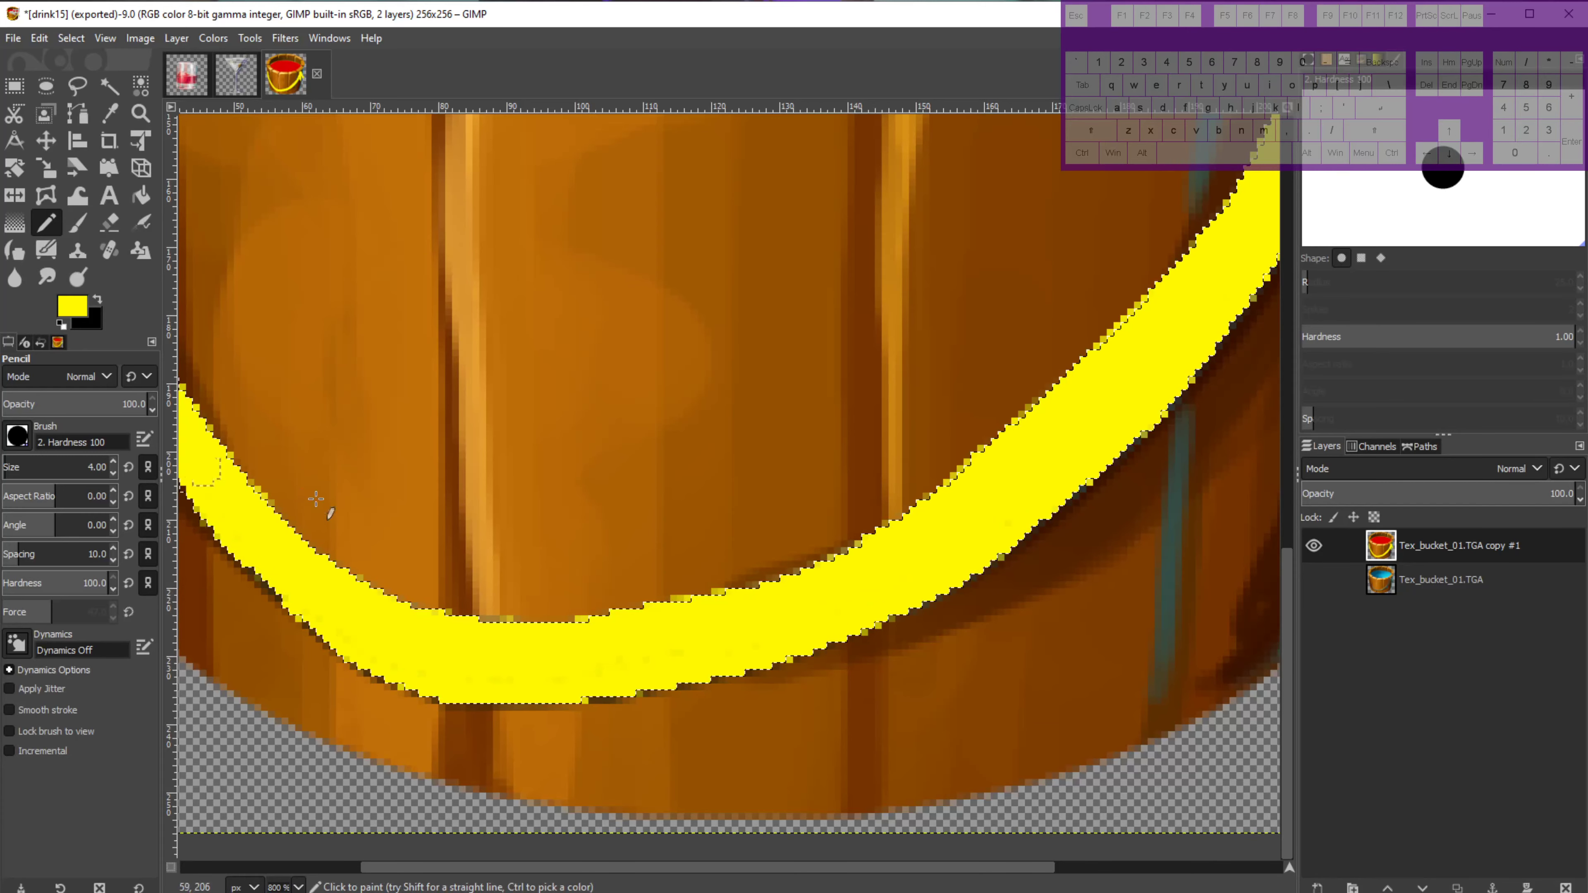
{"action": "left_click_drag", "start_coordinate": [315, 499], "coordinate": [847, 709]}
{"action": "scroll", "coordinate": [664, 579], "scroll_direction": "up", "scroll_amount": 2}
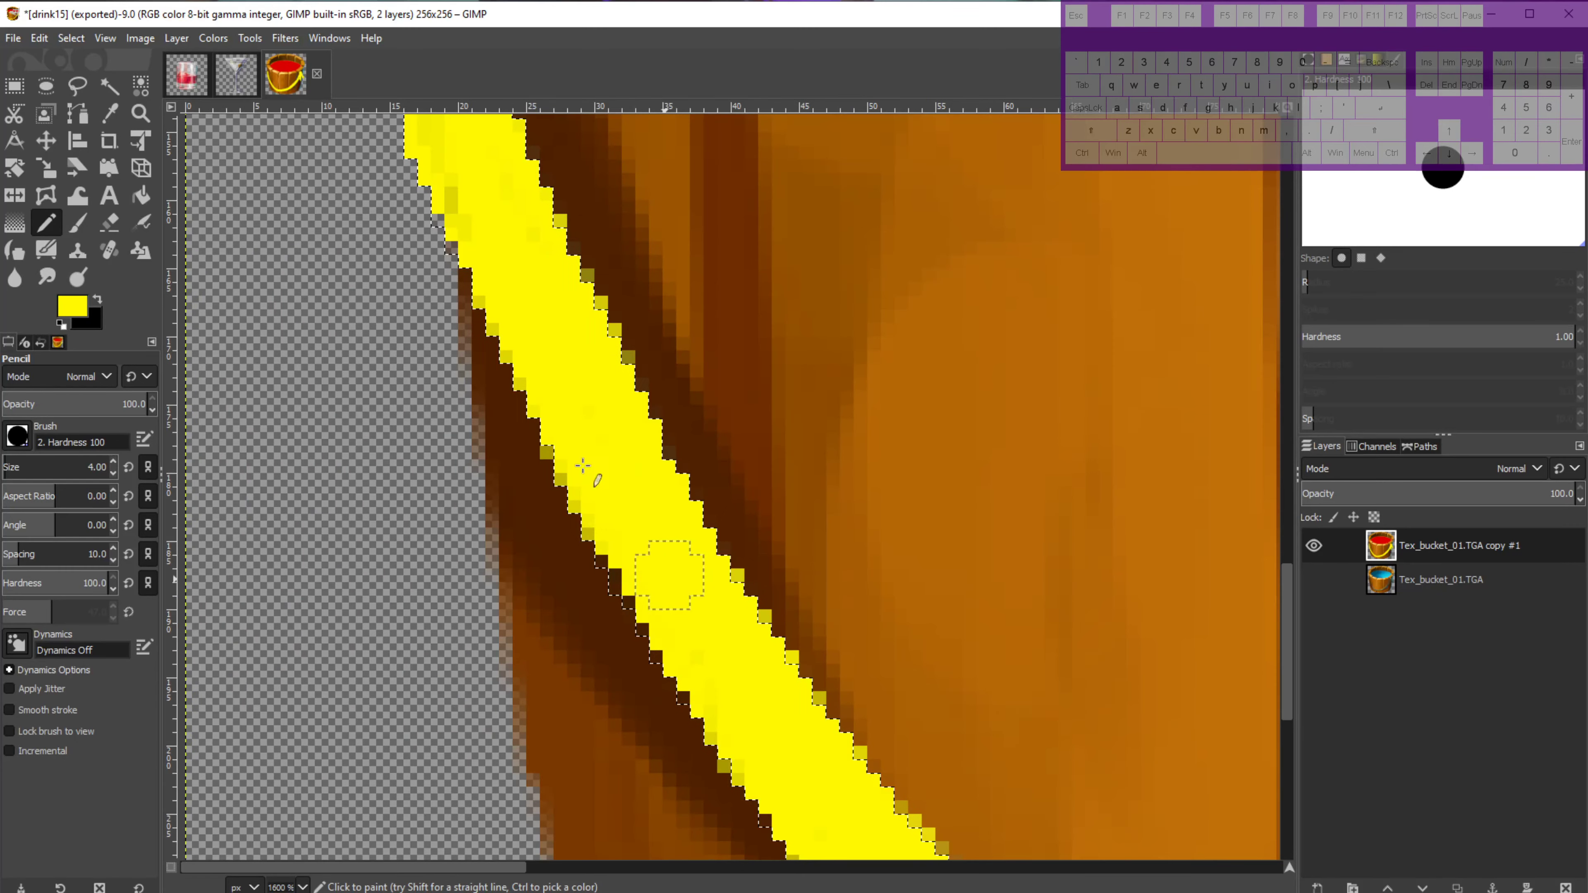
{"action": "mouse_move", "coordinate": [535, 494]}
{"action": "left_mouse_down"}
{"action": "mouse_move", "coordinate": [498, 391]}
{"action": "mouse_move", "coordinate": [522, 355]}
{"action": "mouse_move", "coordinate": [585, 590]}
{"action": "left_mouse_up"}
{"action": "mouse_move", "coordinate": [531, 489]}
{"action": "left_mouse_down"}
{"action": "mouse_move", "coordinate": [494, 345]}
{"action": "mouse_move", "coordinate": [509, 397]}
{"action": "mouse_move", "coordinate": [531, 350]}
{"action": "mouse_move", "coordinate": [525, 467]}
{"action": "mouse_move", "coordinate": [545, 497]}
{"action": "mouse_move", "coordinate": [533, 502]}
{"action": "mouse_move", "coordinate": [511, 354]}
{"action": "left_mouse_up"}
Clear the selection, test the Eraser on the handle's upper left part, and undo the erased spot.
{"action": "key", "text": "e"}
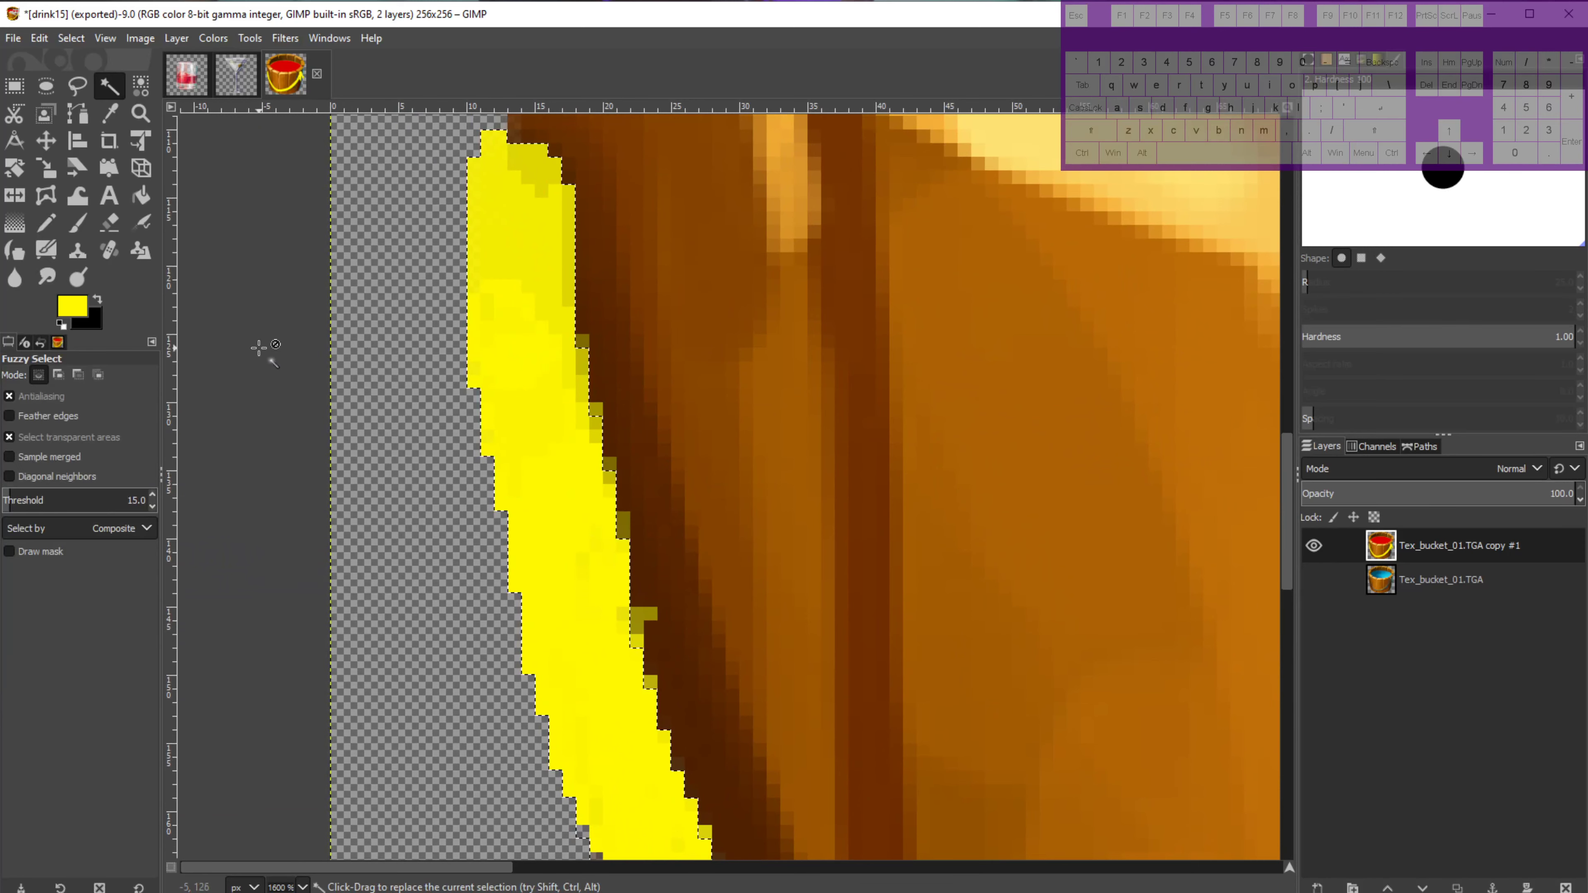
{"action": "key", "text": "shift+e"}
{"action": "mouse_move", "coordinate": [533, 413]}
{"action": "left_mouse_down"}
{"action": "mouse_move", "coordinate": [526, 391]}
{"action": "mouse_move", "coordinate": [528, 421]}
{"action": "left_mouse_up"}
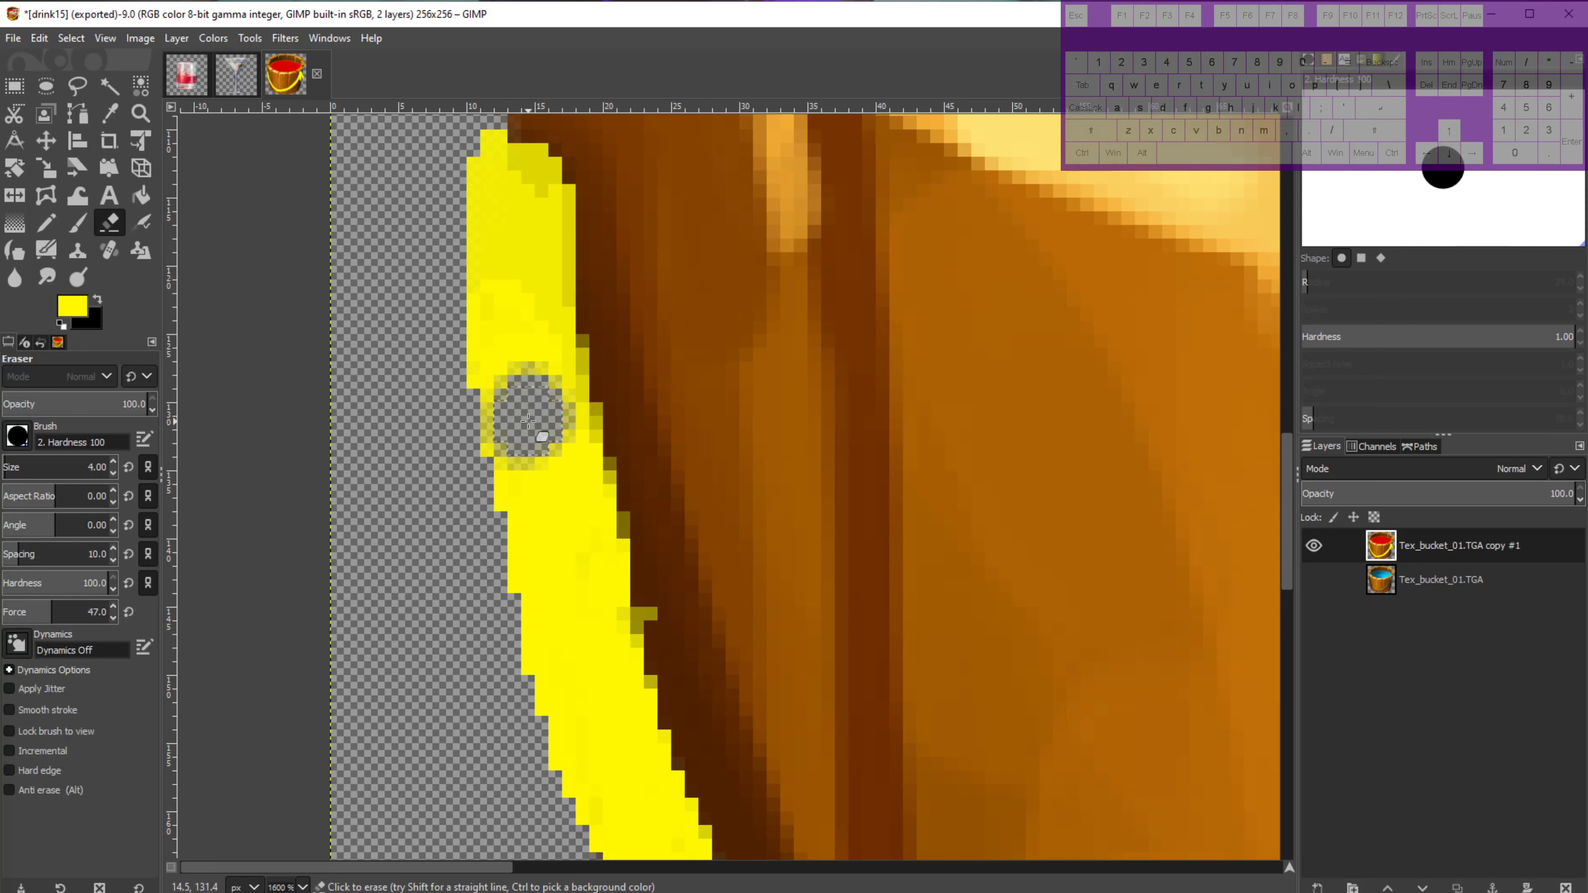
{"action": "key", "text": "ctrl+z"}
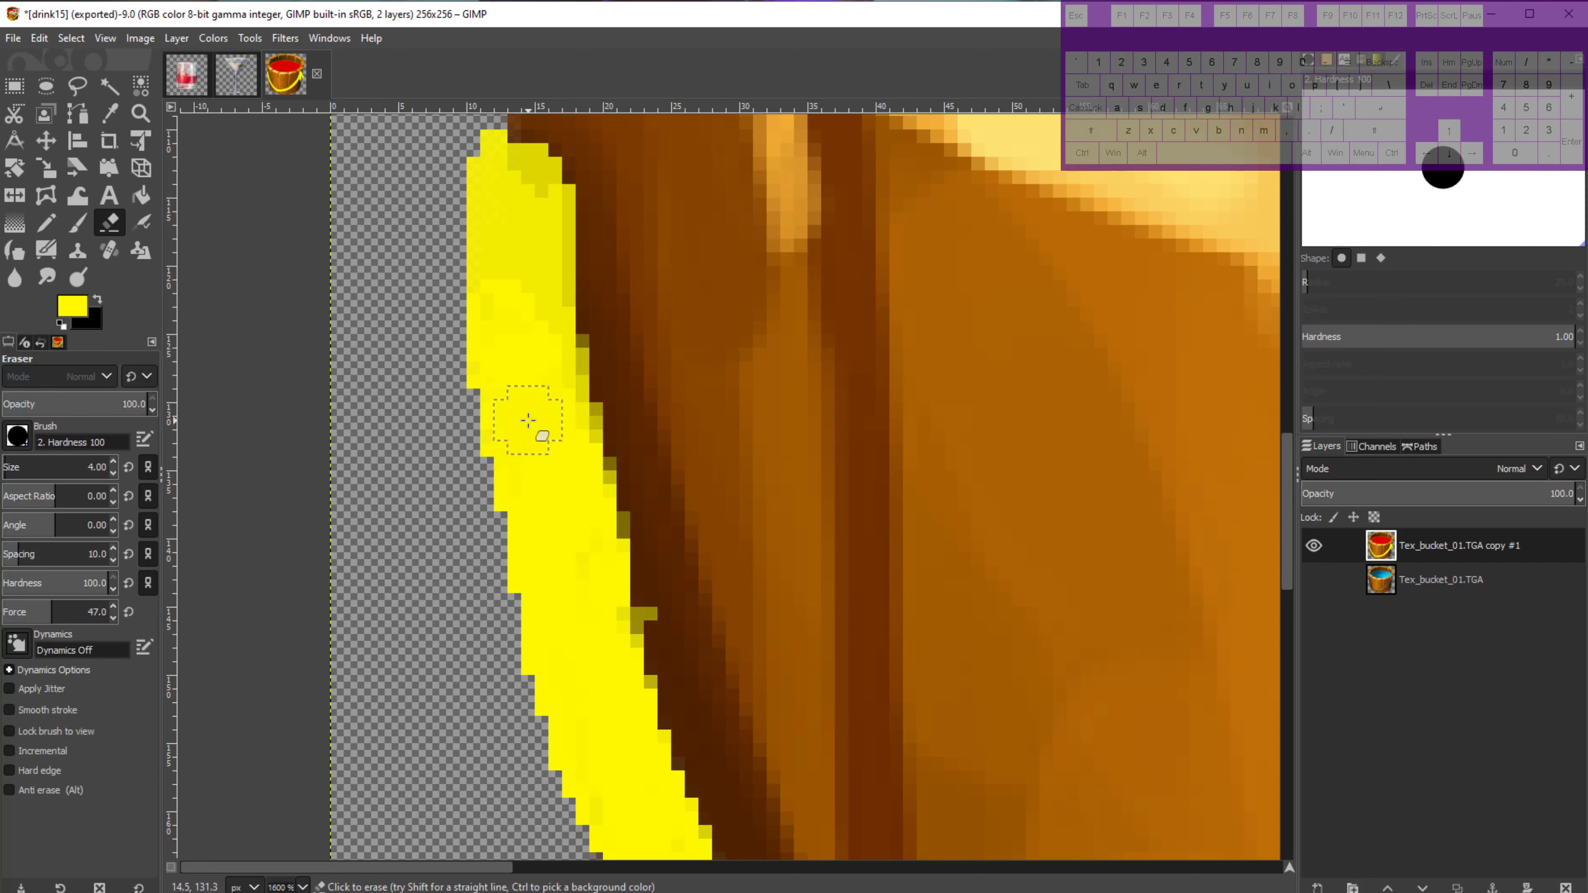
Touch up the upper left part of the yellow handle with the Pencil.
{"action": "key", "text": "n"}
{"action": "mouse_move", "coordinate": [498, 349]}
{"action": "left_mouse_down"}
{"action": "mouse_move", "coordinate": [501, 182]}
{"action": "mouse_move", "coordinate": [528, 197]}
{"action": "mouse_move", "coordinate": [557, 400]}
{"action": "left_mouse_up"}
{"action": "left_click_drag", "start_coordinate": [848, 416], "coordinate": [663, 433]}
{"action": "scroll", "coordinate": [663, 440], "scroll_direction": "down", "scroll_amount": 5}
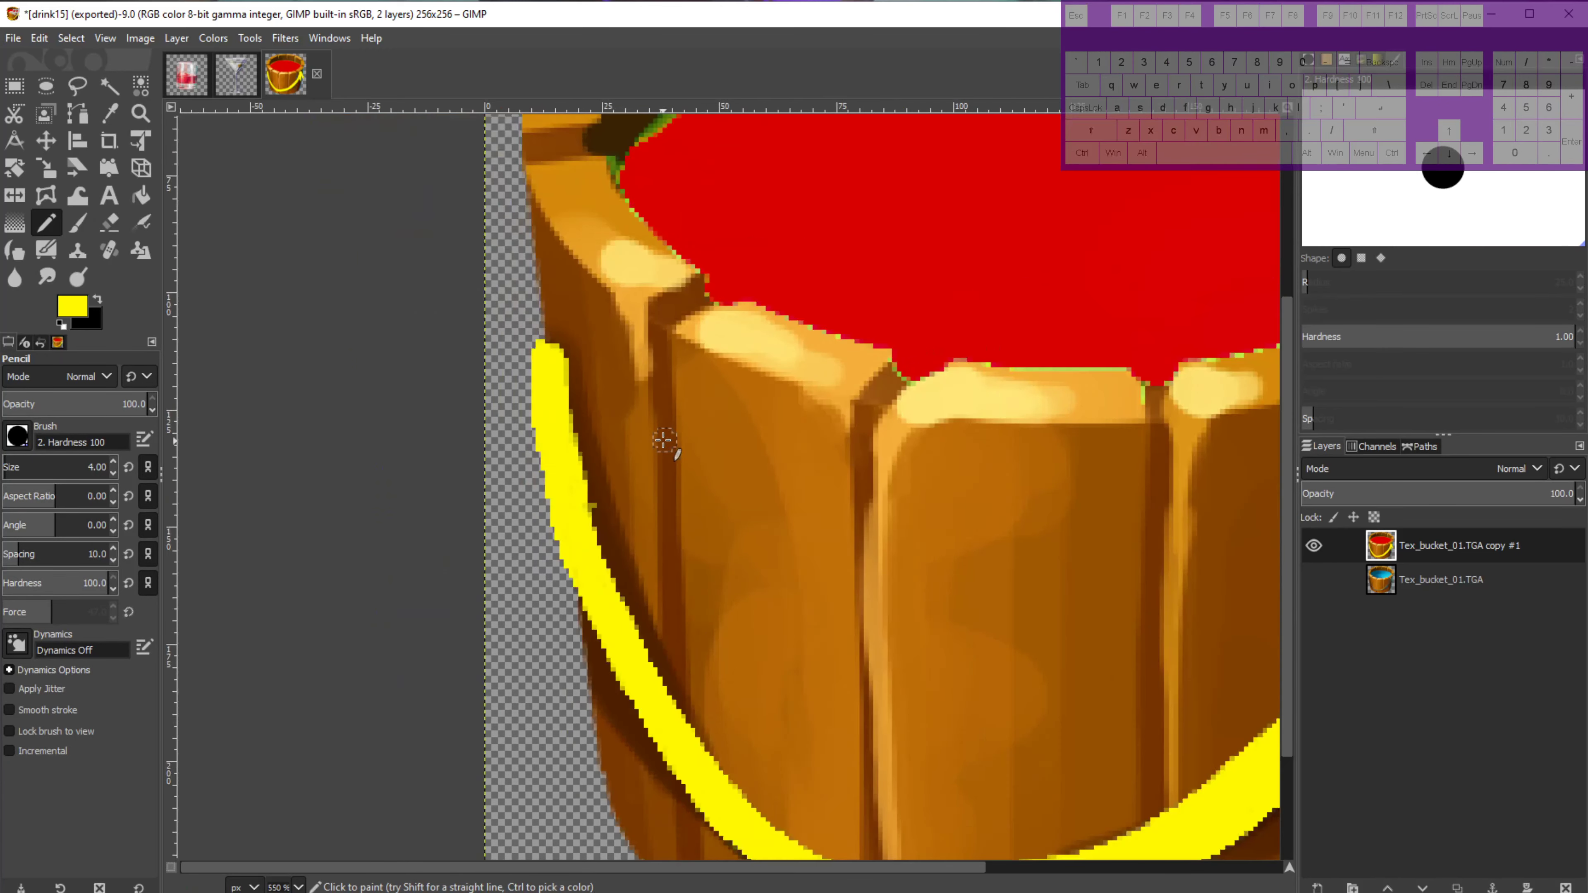
{"action": "mouse_move", "coordinate": [793, 632]}
{"action": "left_mouse_down"}
{"action": "mouse_move", "coordinate": [731, 626]}
{"action": "mouse_move", "coordinate": [766, 604]}
{"action": "left_mouse_up"}
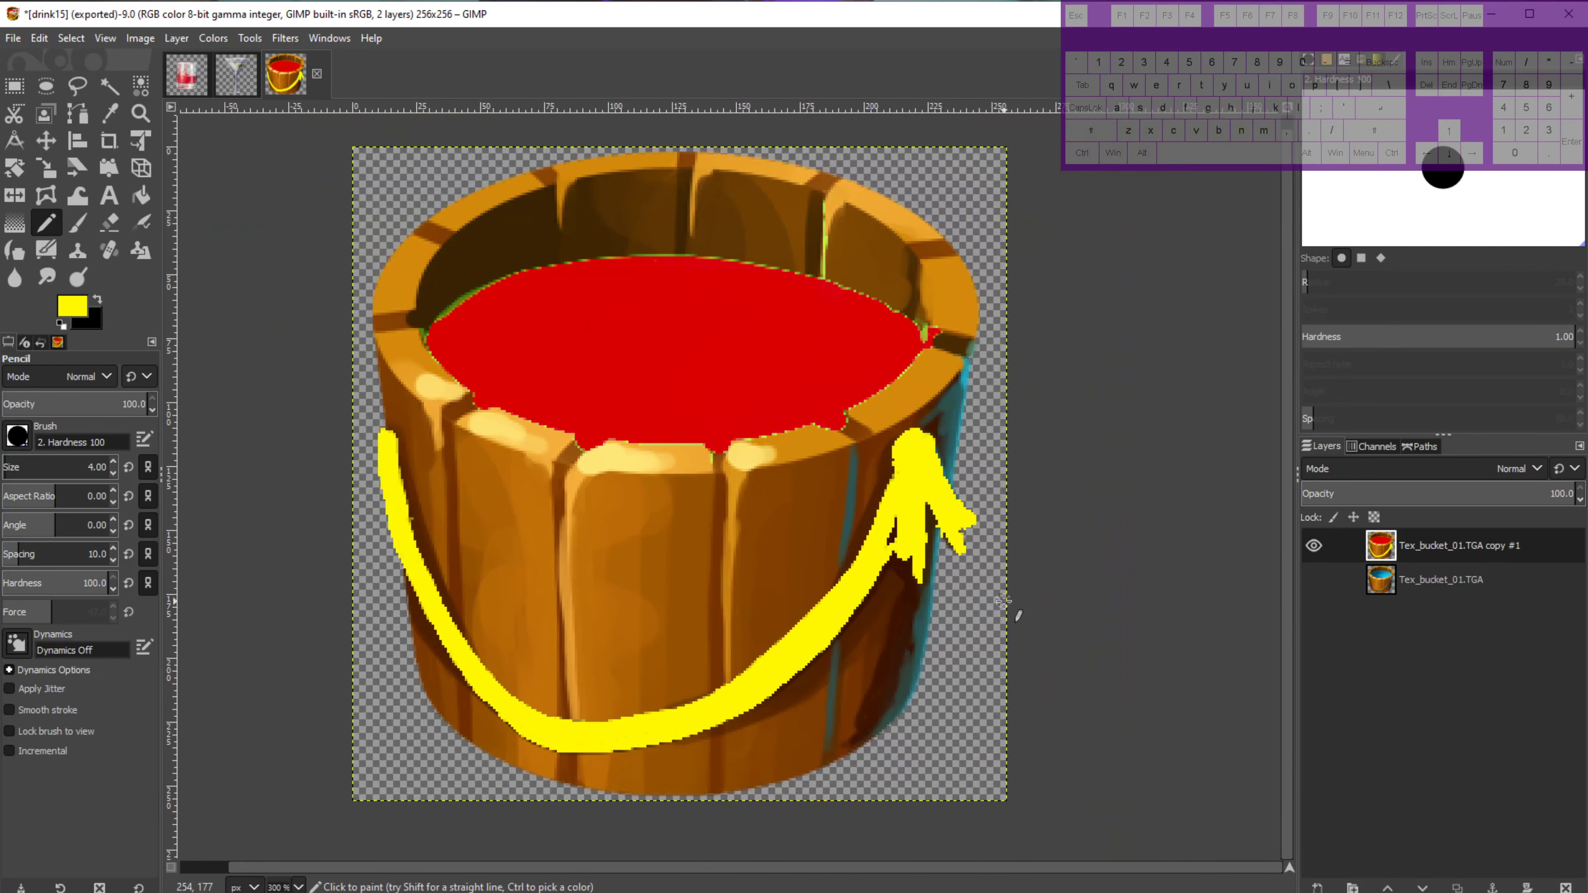
Select the yellow handle and the red water together with Fuzzy Select at a raised threshold, and invert the selection.
{"action": "key", "text": "u"}
{"action": "left_click_drag", "start_coordinate": [850, 607], "coordinate": [1061, 647]}
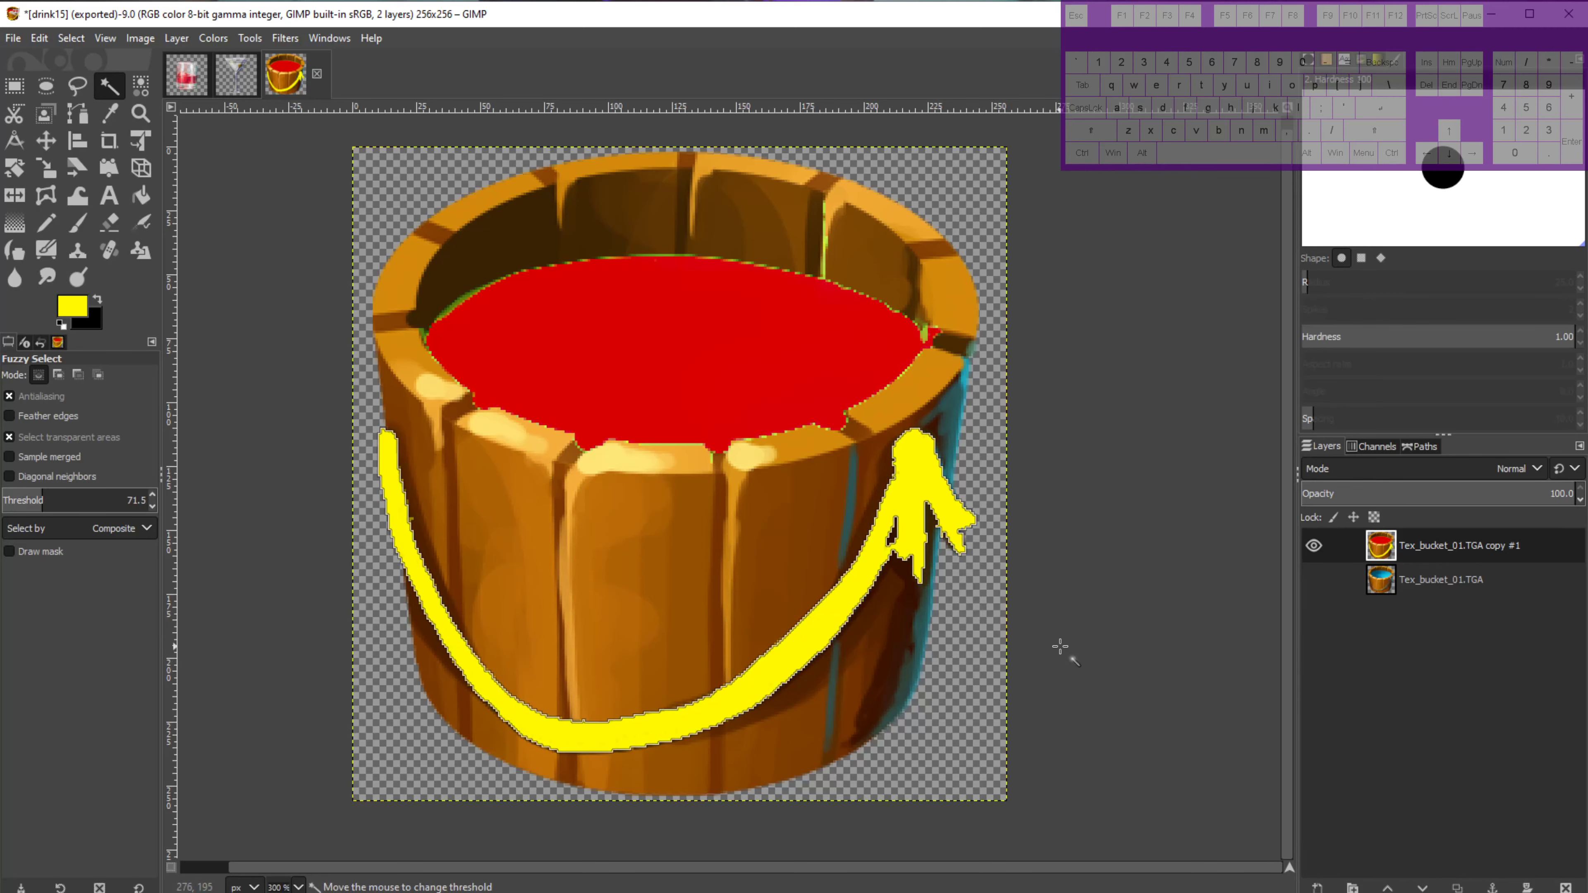
{"action": "left_click_drag", "start_coordinate": [1194, 667], "coordinate": [1075, 648]}
{"action": "mouse_move", "coordinate": [709, 365]}
{"action": "left_mouse_down"}
{"action": "mouse_move", "coordinate": [1110, 447]}
{"action": "mouse_move", "coordinate": [940, 432]}
{"action": "left_mouse_up"}
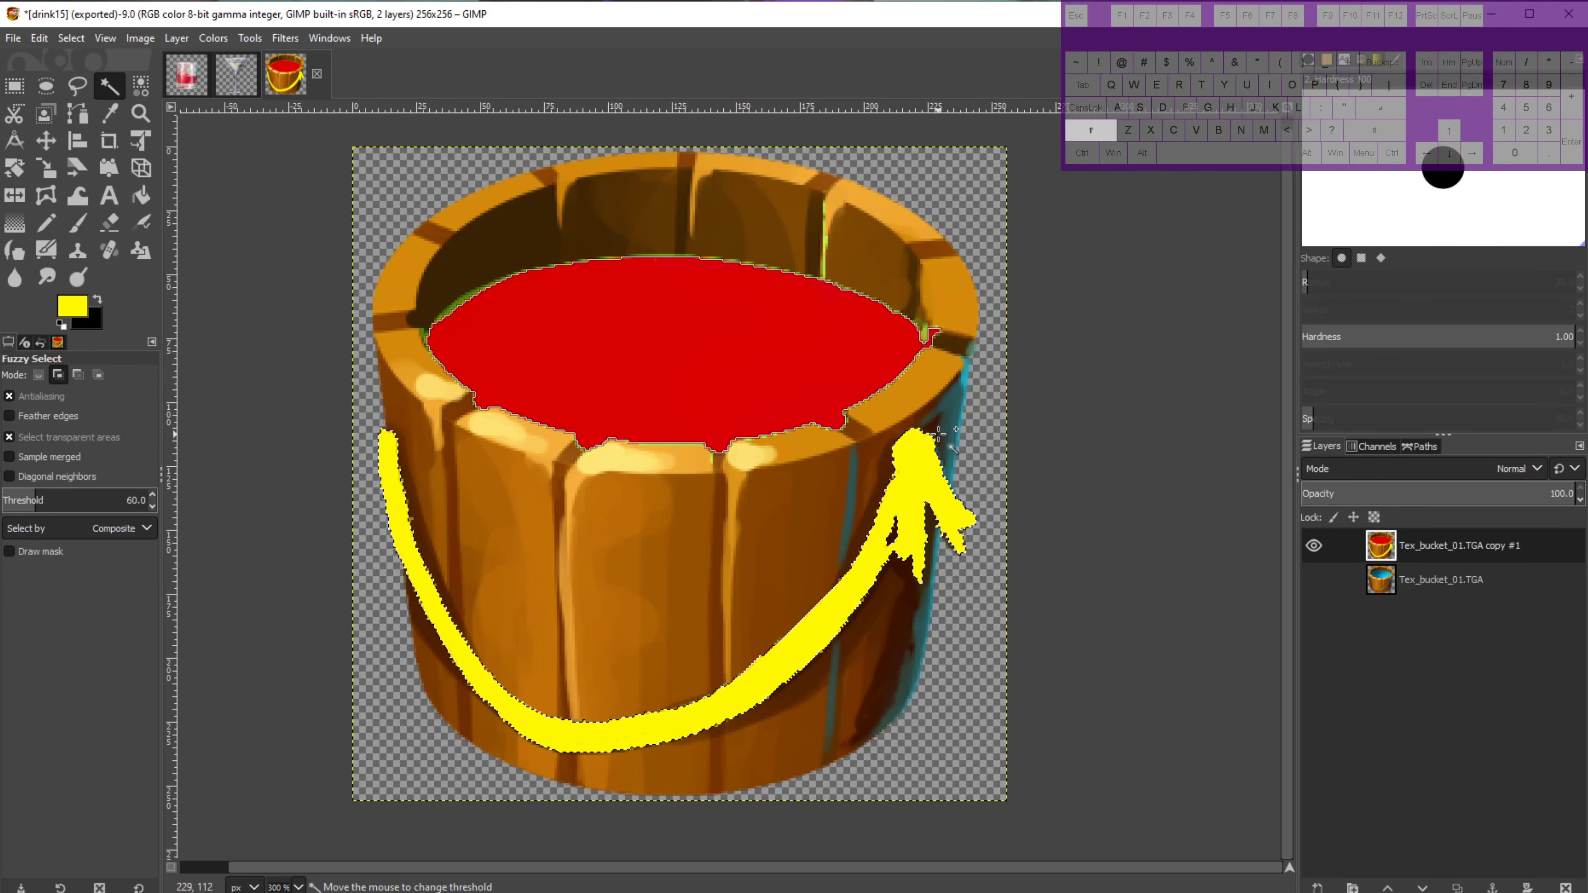
{"action": "left_click_drag", "start_coordinate": [940, 432], "coordinate": [939, 432]}
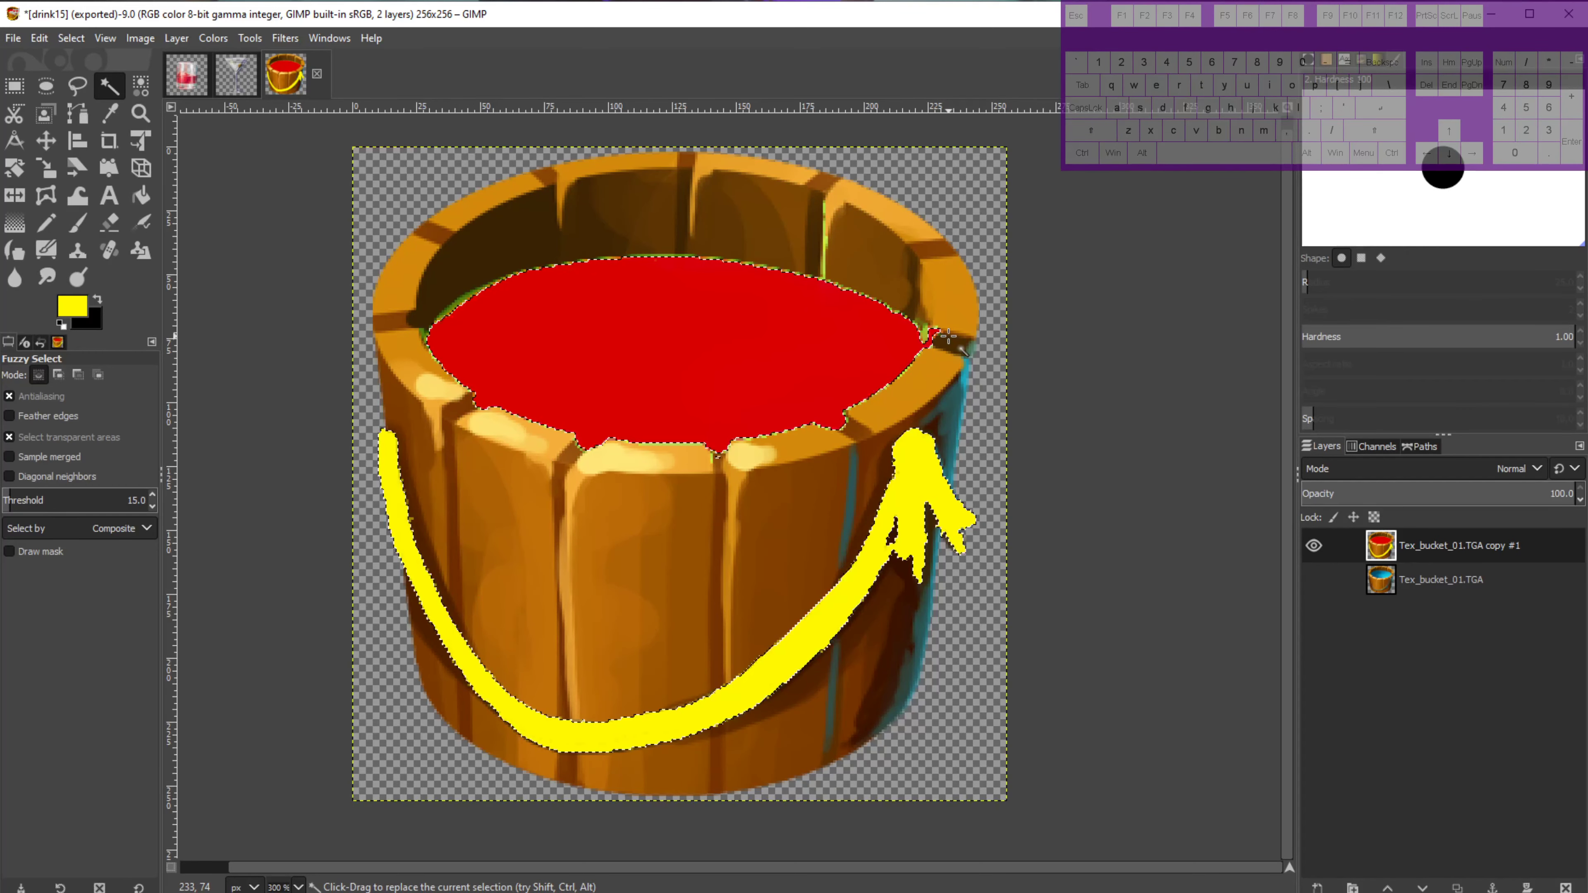
{"action": "key", "text": "ctrl+i"}
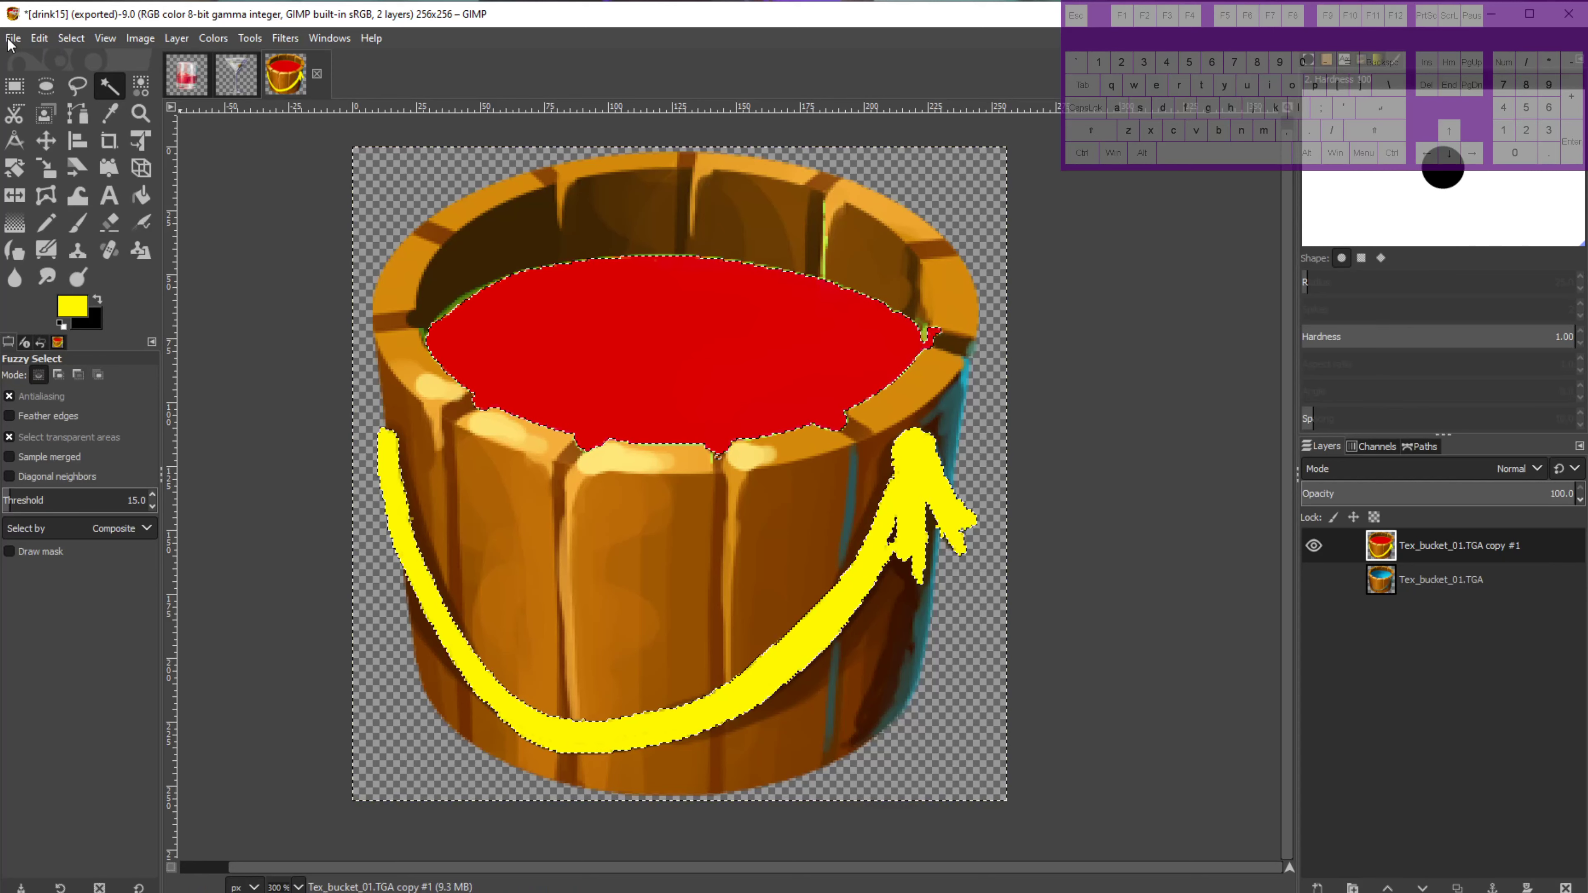
Set the foreground color to green, 17ff00.
{"action": "left_click", "coordinate": [81, 305]}
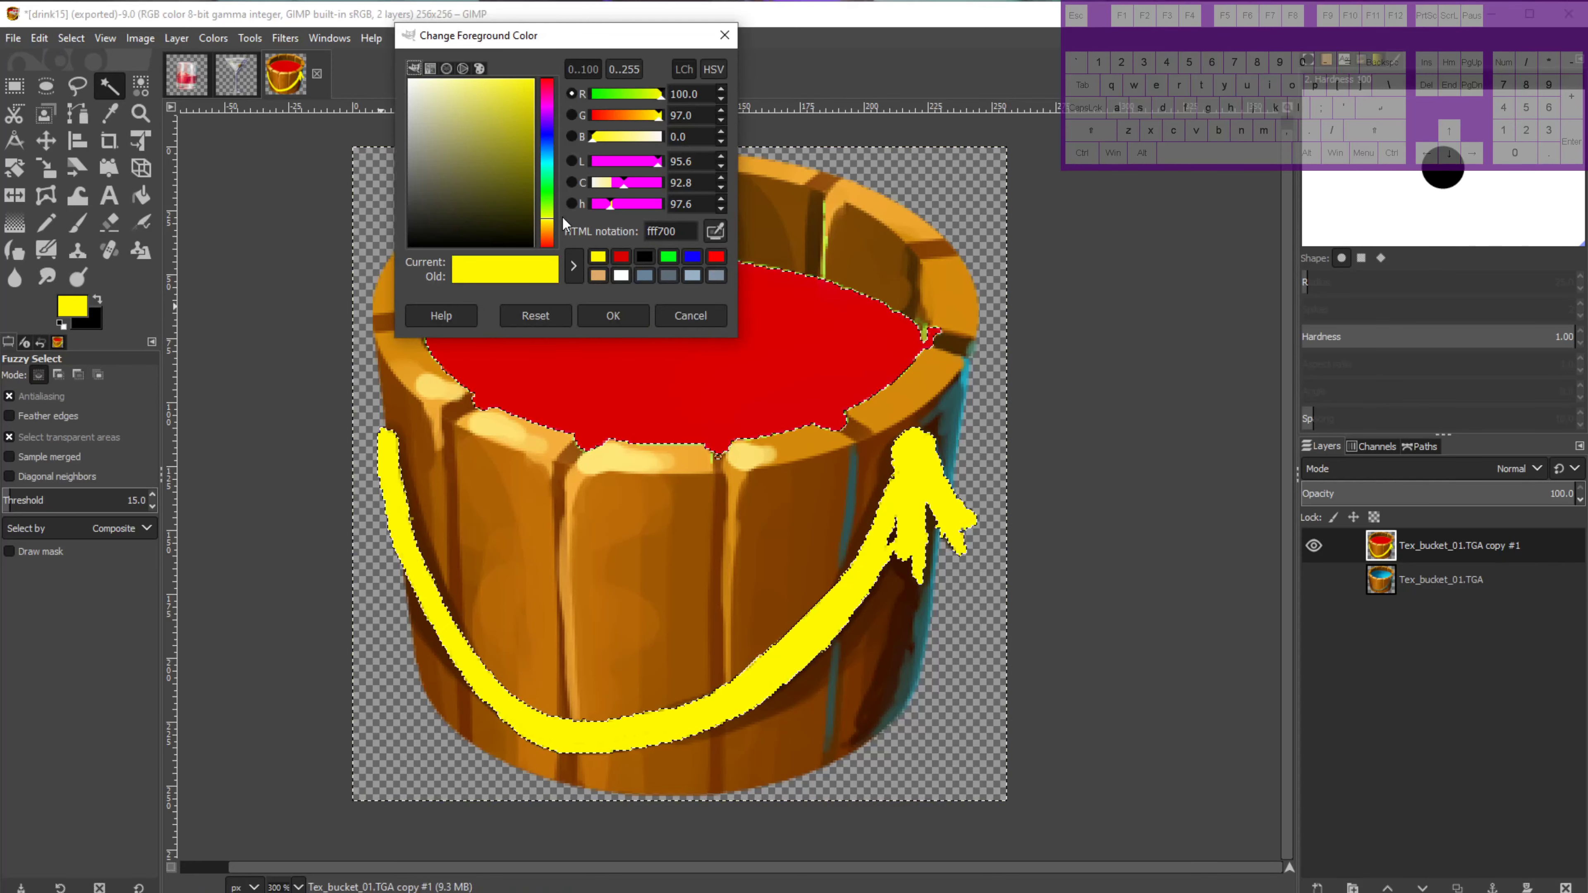
{"action": "left_click", "coordinate": [551, 187]}
{"action": "left_click_drag", "start_coordinate": [551, 186], "coordinate": [549, 194]}
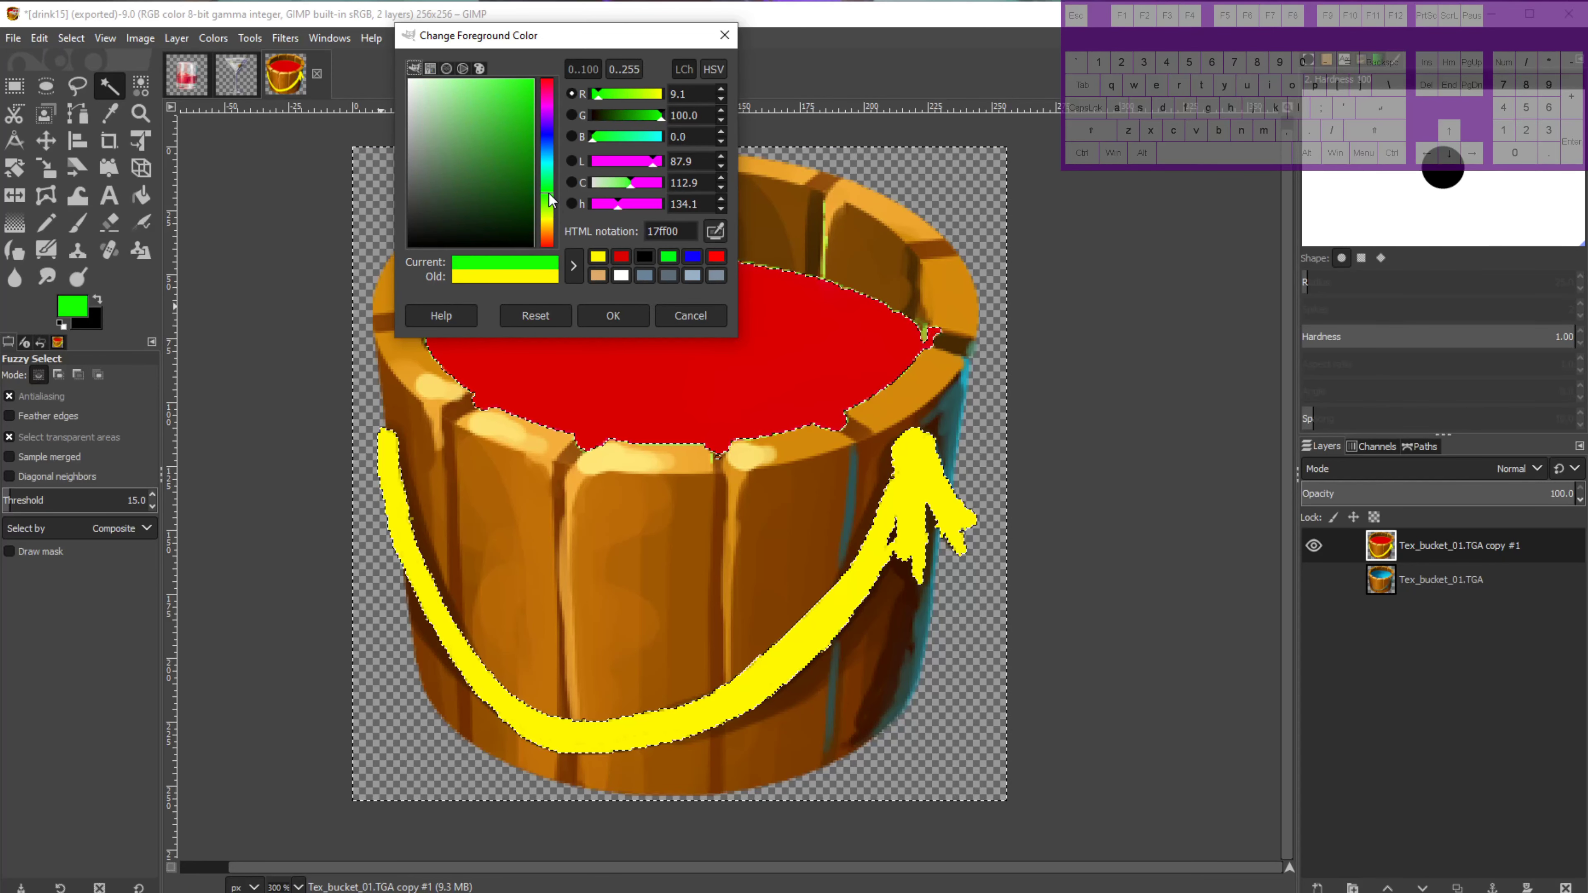
{"action": "left_click", "coordinate": [613, 315]}
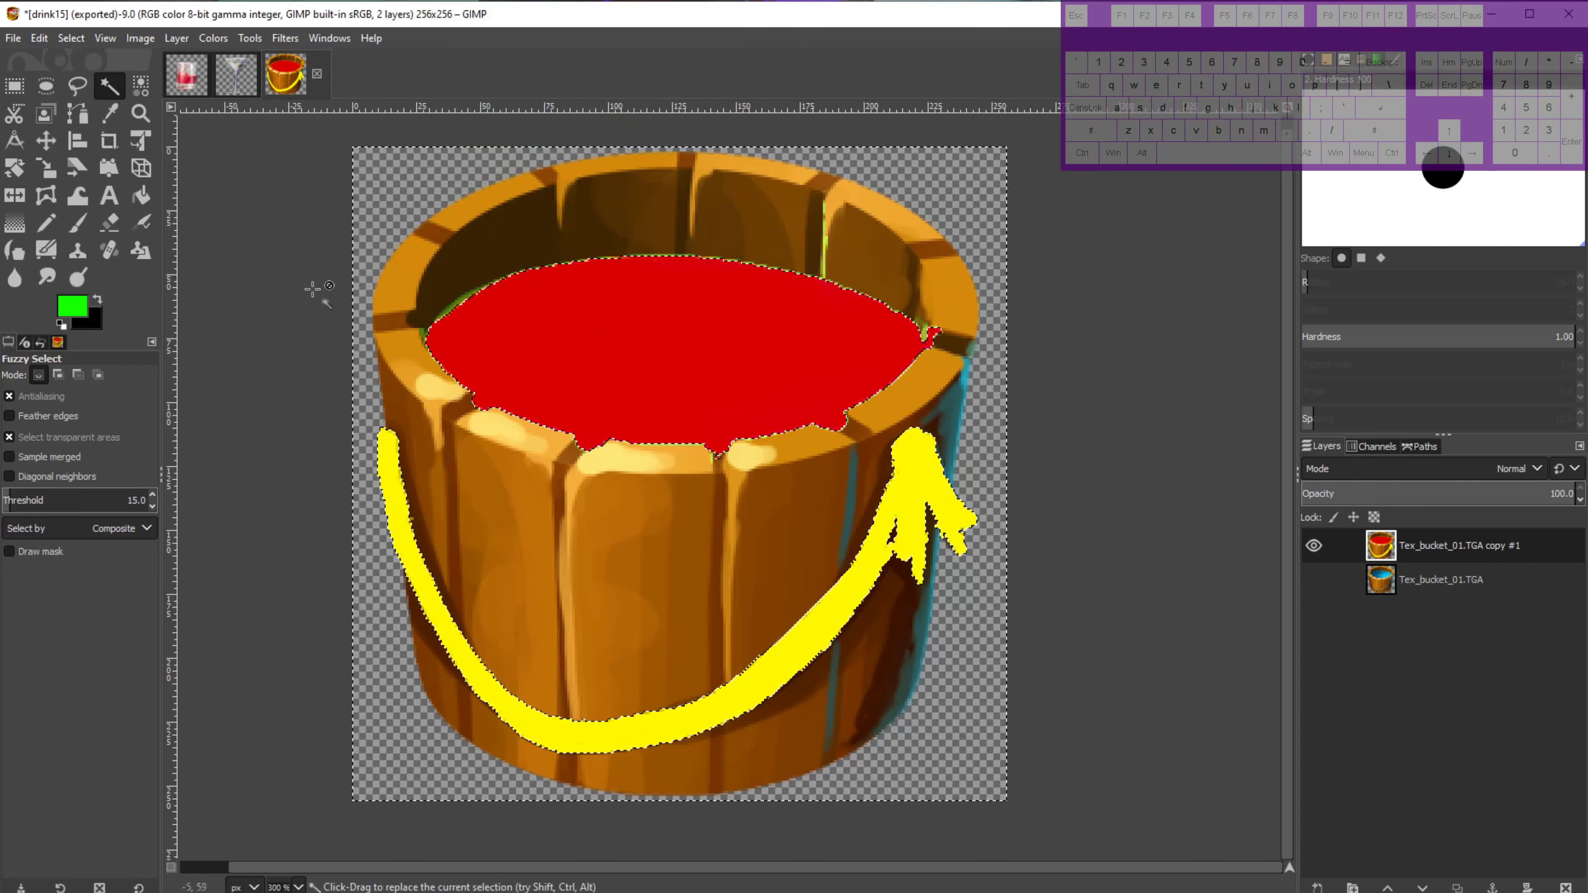
Paint the whole selected area around the red water and yellow handle green with the Pencil at brush size 219.
{"action": "key", "text": "n"}
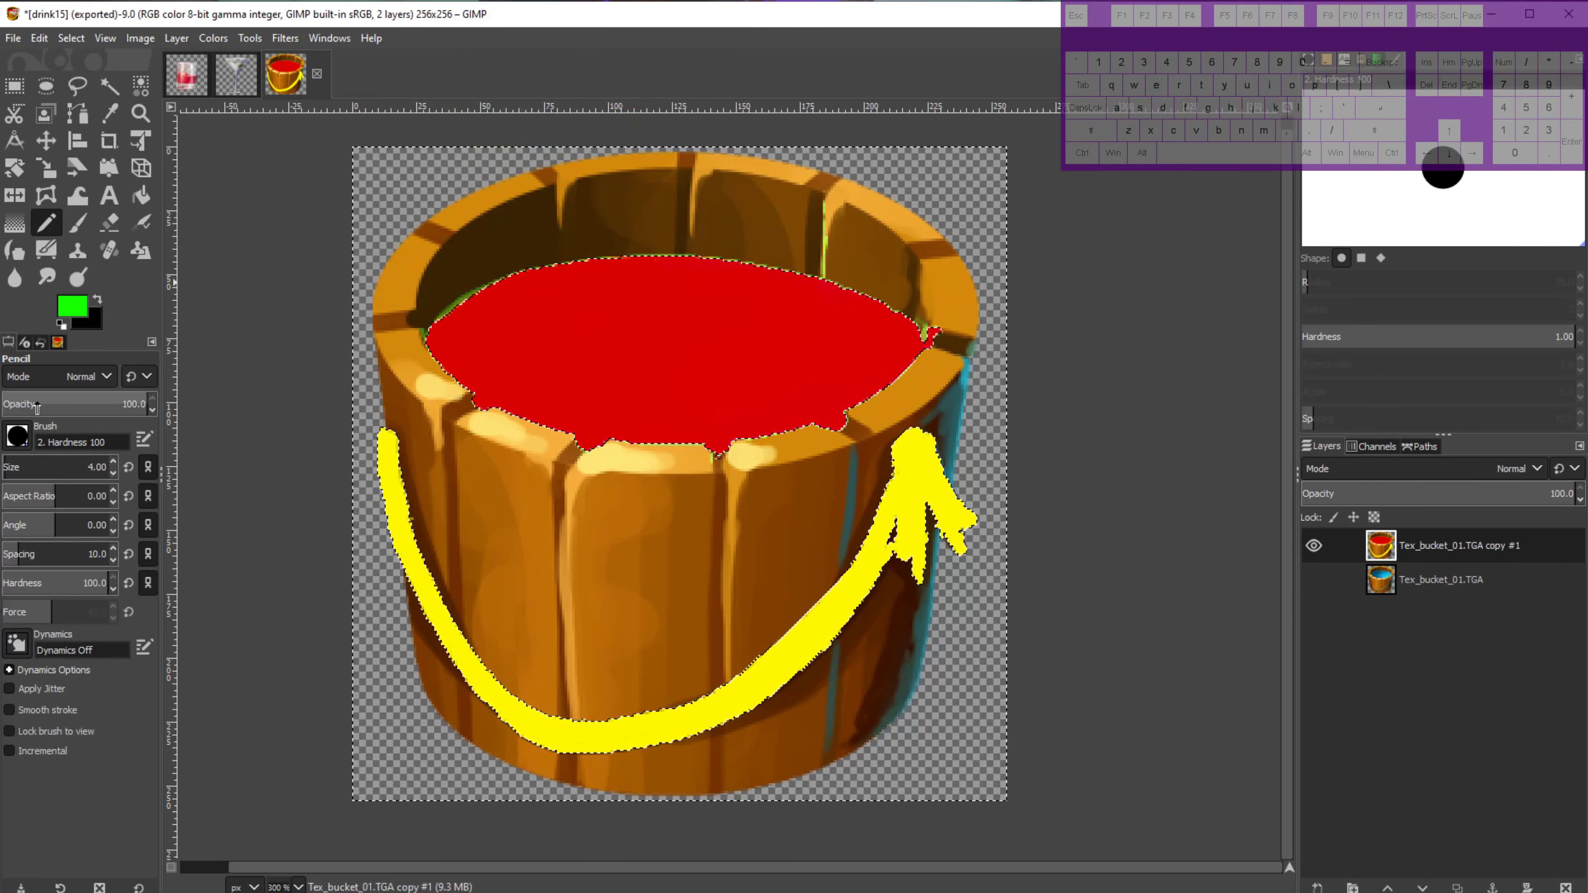
{"action": "left_click", "coordinate": [32, 466]}
{"action": "left_click_drag", "start_coordinate": [33, 467], "coordinate": [46, 468]}
{"action": "mouse_move", "coordinate": [521, 380]}
{"action": "left_mouse_down"}
{"action": "mouse_move", "coordinate": [486, 328]}
{"action": "mouse_move", "coordinate": [740, 529]}
{"action": "mouse_move", "coordinate": [638, 601]}
{"action": "left_mouse_up"}
{"action": "mouse_move", "coordinate": [998, 401]}
{"action": "left_mouse_down"}
{"action": "mouse_move", "coordinate": [609, 282]}
{"action": "mouse_move", "coordinate": [752, 455]}
{"action": "mouse_move", "coordinate": [719, 687]}
{"action": "mouse_move", "coordinate": [792, 675]}
{"action": "left_mouse_up"}
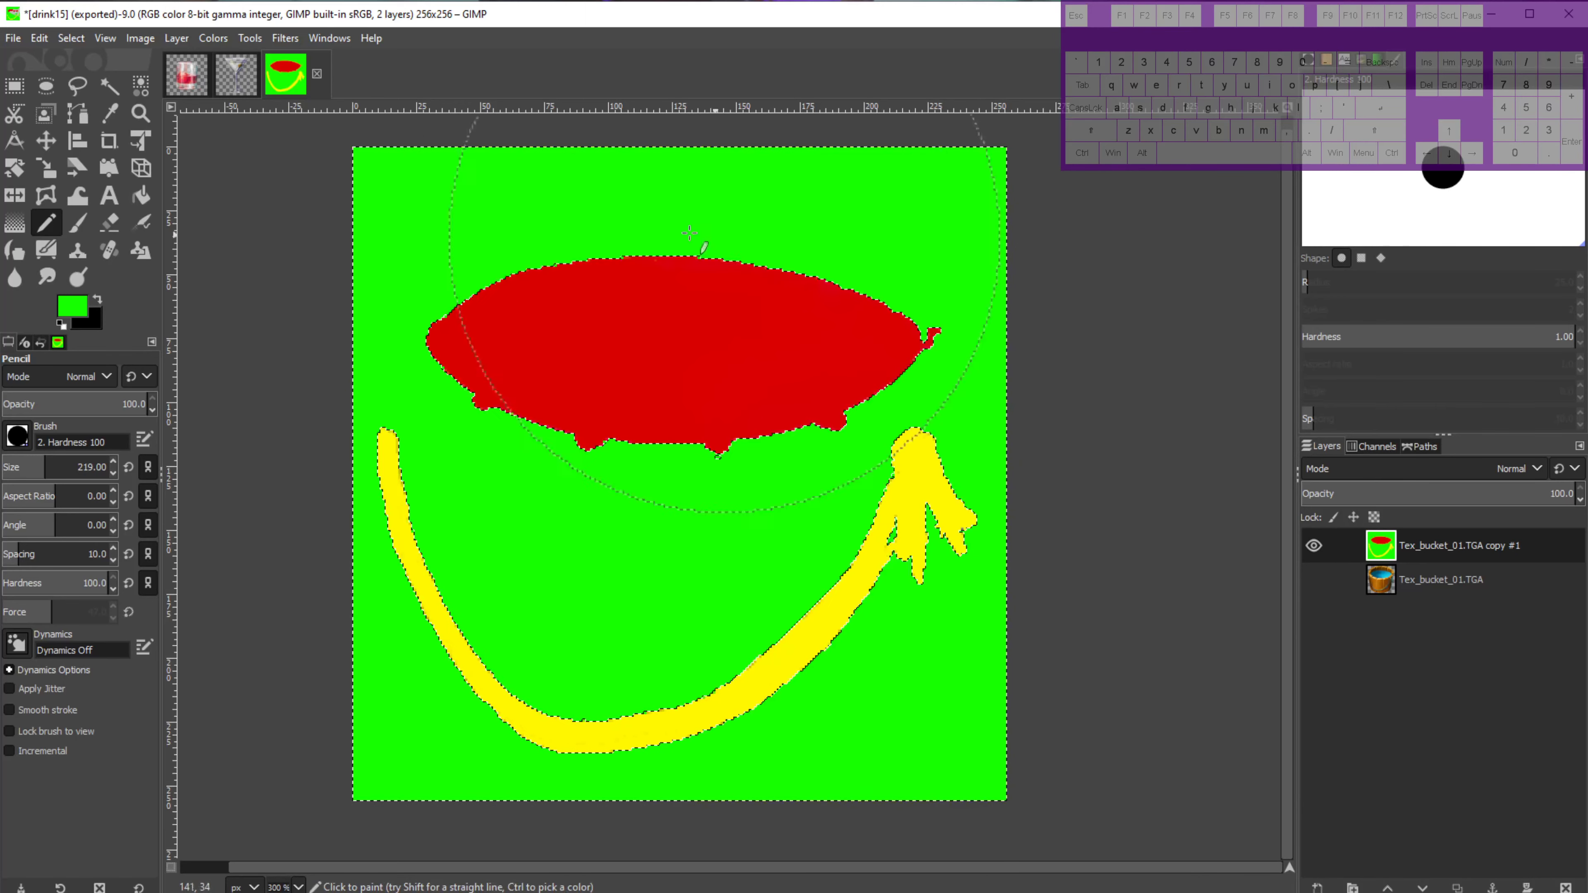
Clear the selection around the painted regions and switch to Fuzzy Select.
{"action": "key", "text": "ctrl+shift+a"}
{"action": "key", "text": "ctrl+z"}
{"action": "key", "text": "u"}
{"action": "key", "text": "ctrl+shift+a"}
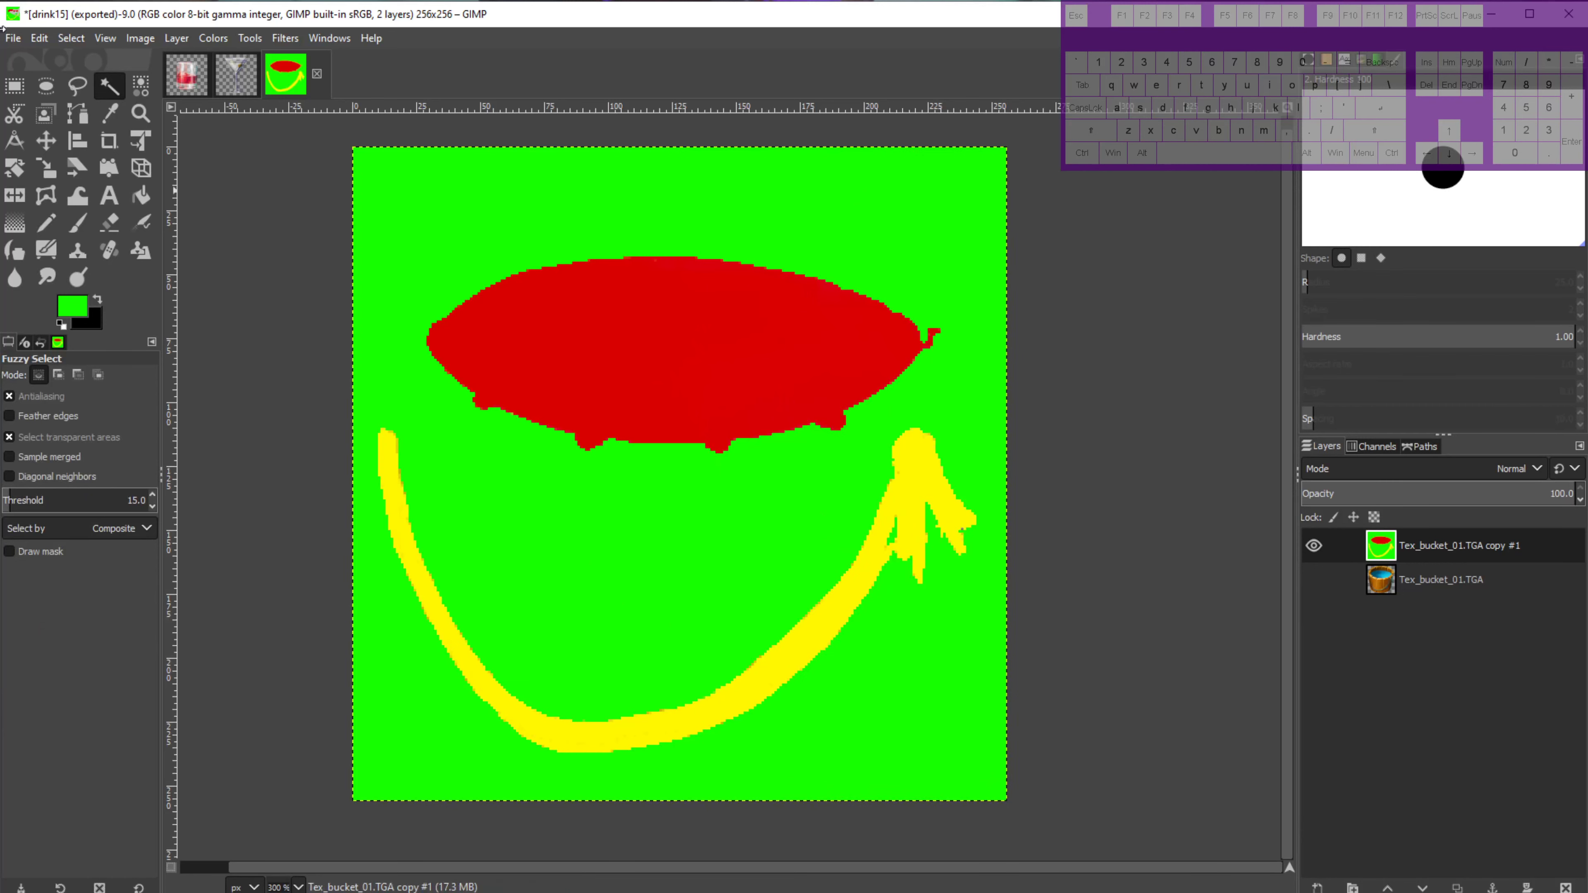
Export the mask as drink15_Colorize.tga in the drinks folder, with RLE compression and the origin at bottom left.
{"action": "left_click", "coordinate": [11, 39]}
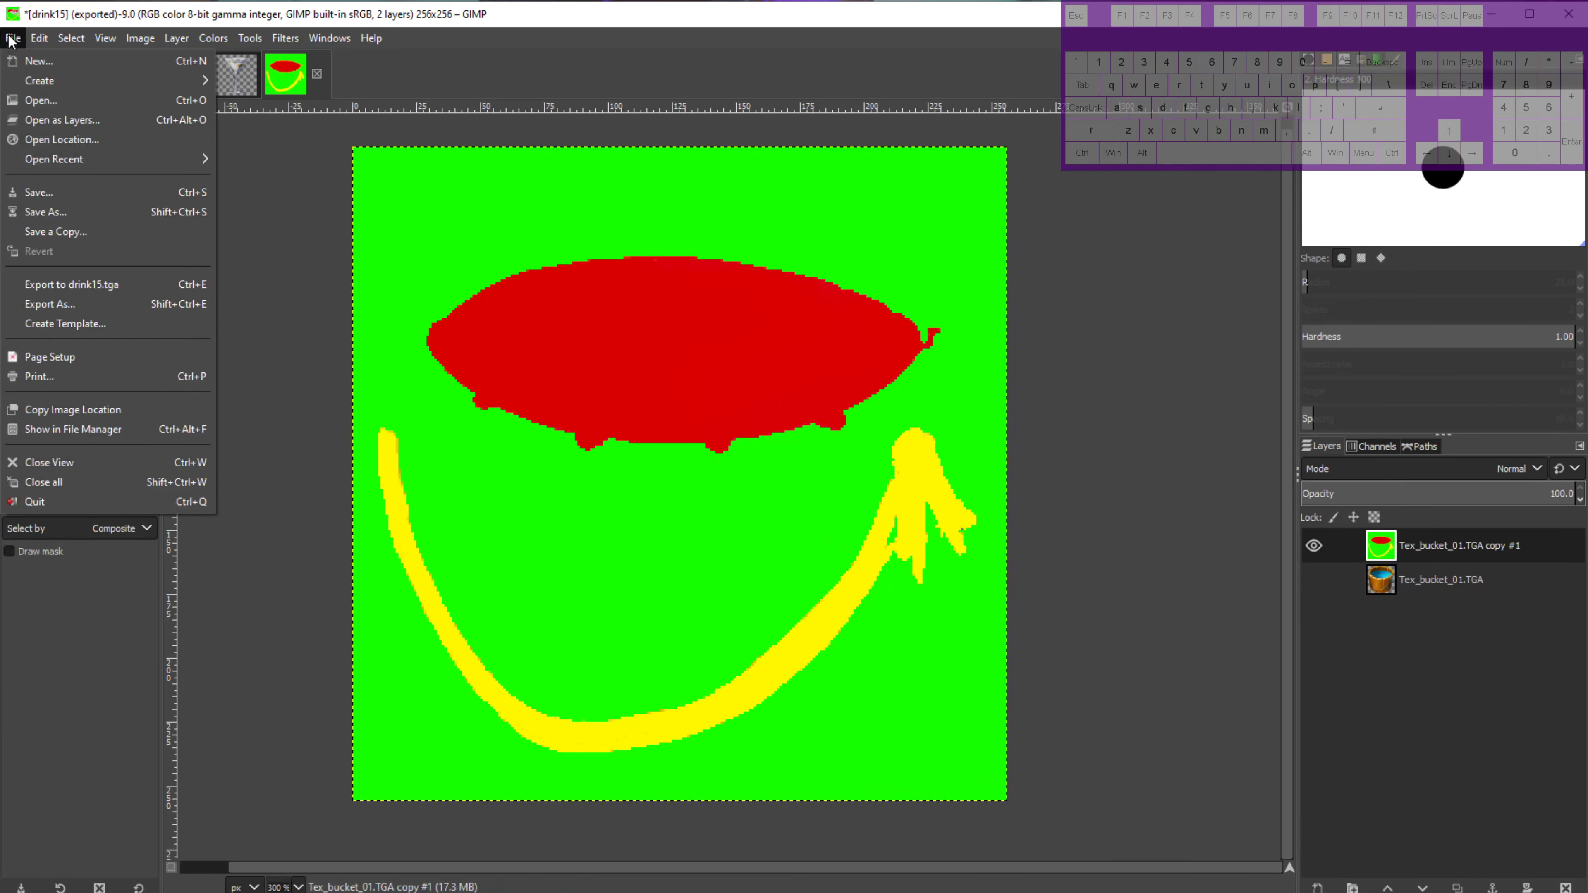
{"action": "left_click", "coordinate": [72, 304]}
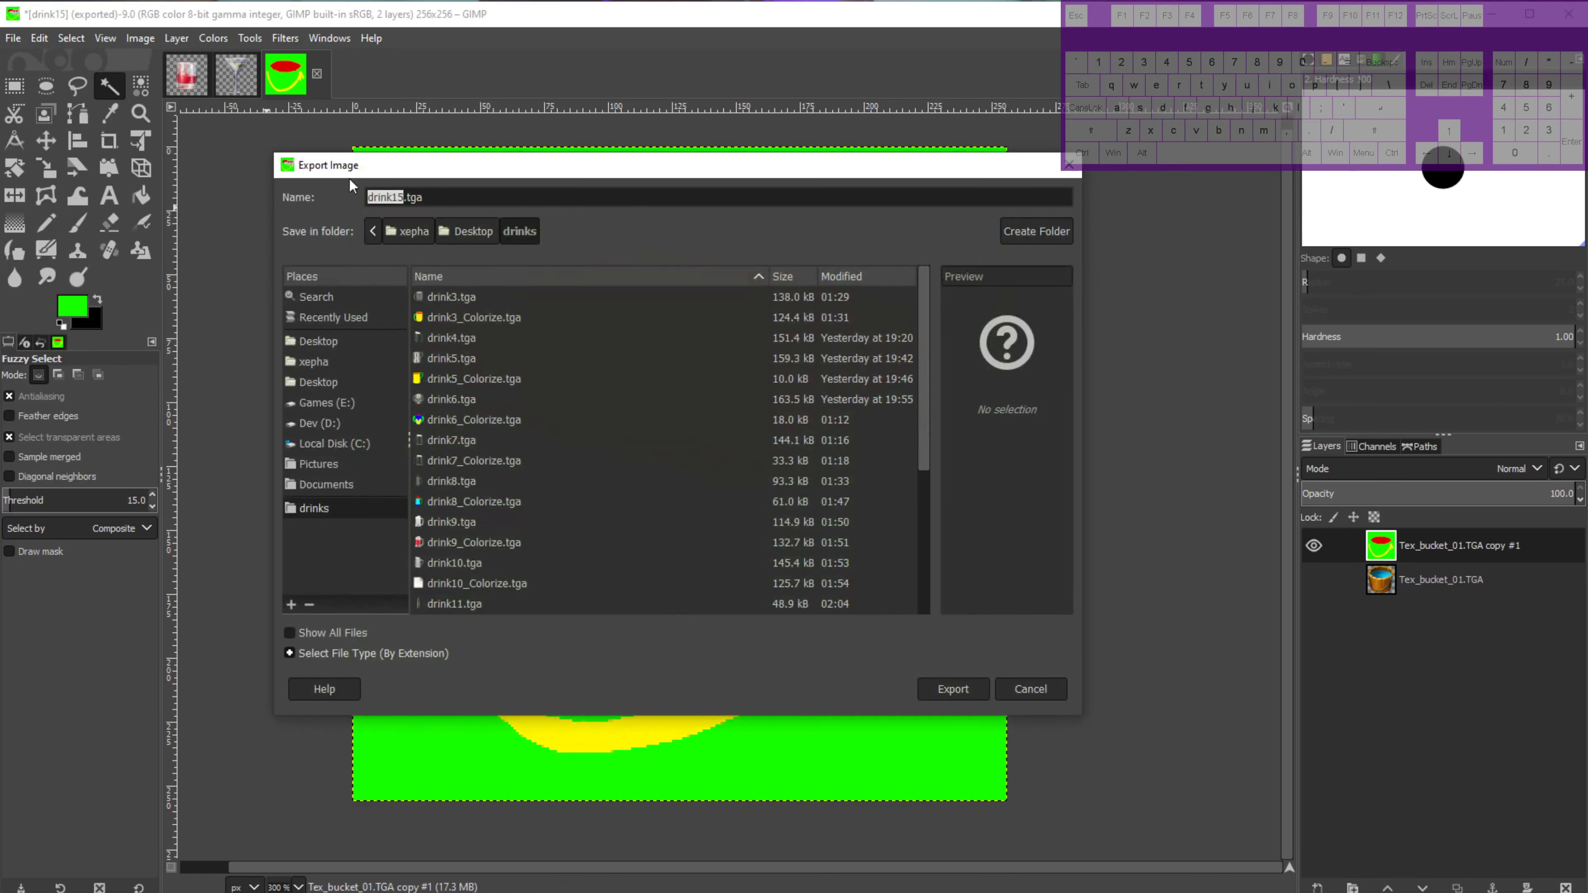
{"action": "left_click", "coordinate": [401, 196]}
{"action": "type", "text": "_Colorize"}
{"action": "left_click", "coordinate": [961, 689]}
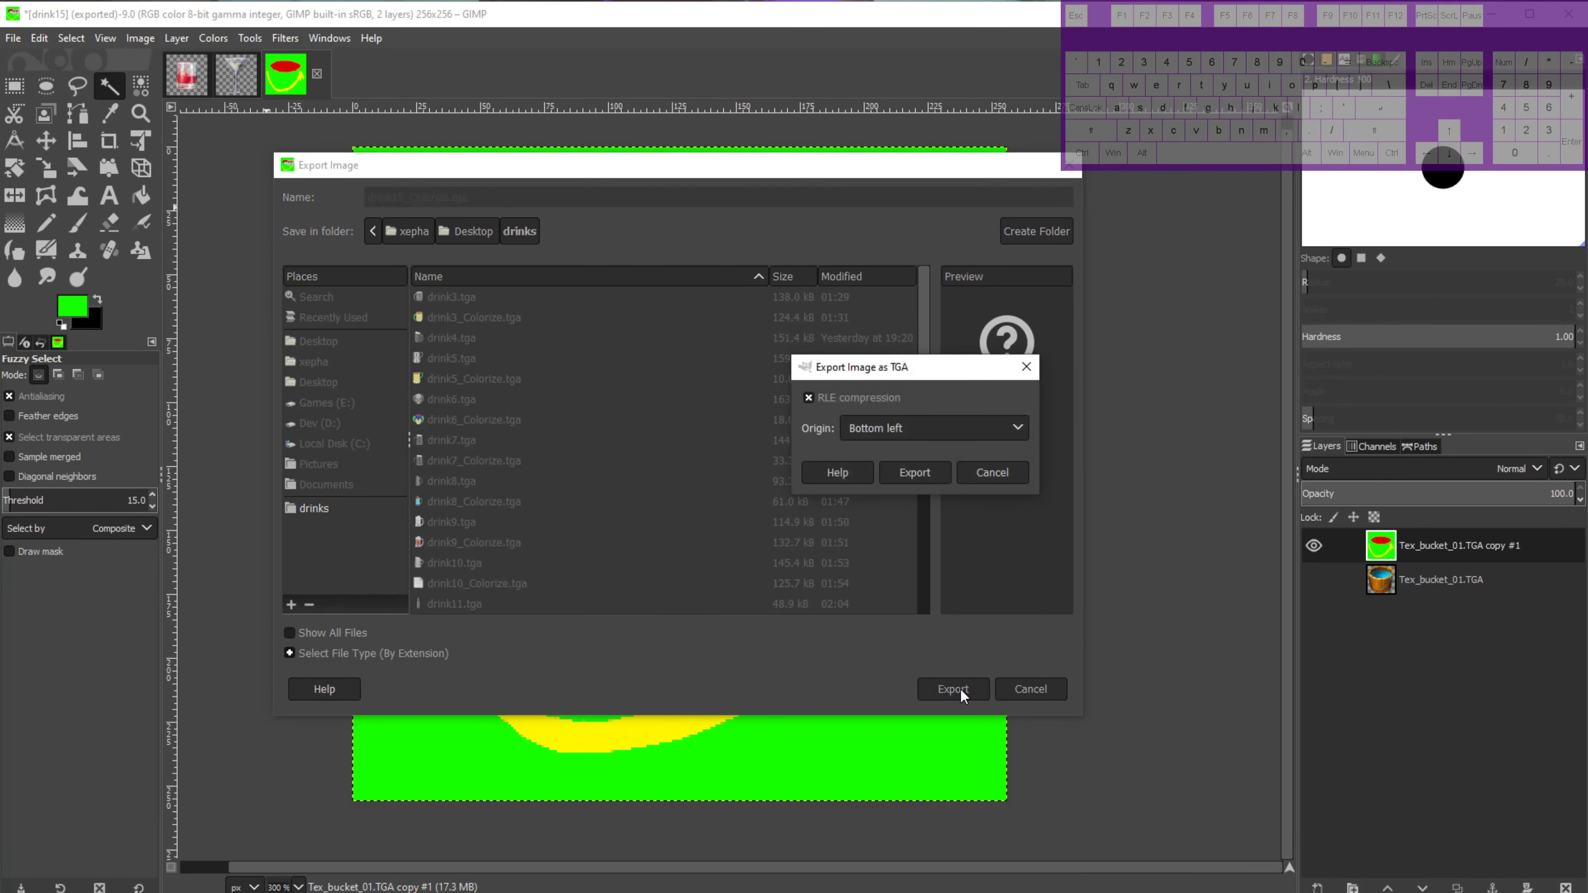
{"action": "left_click", "coordinate": [908, 472]}
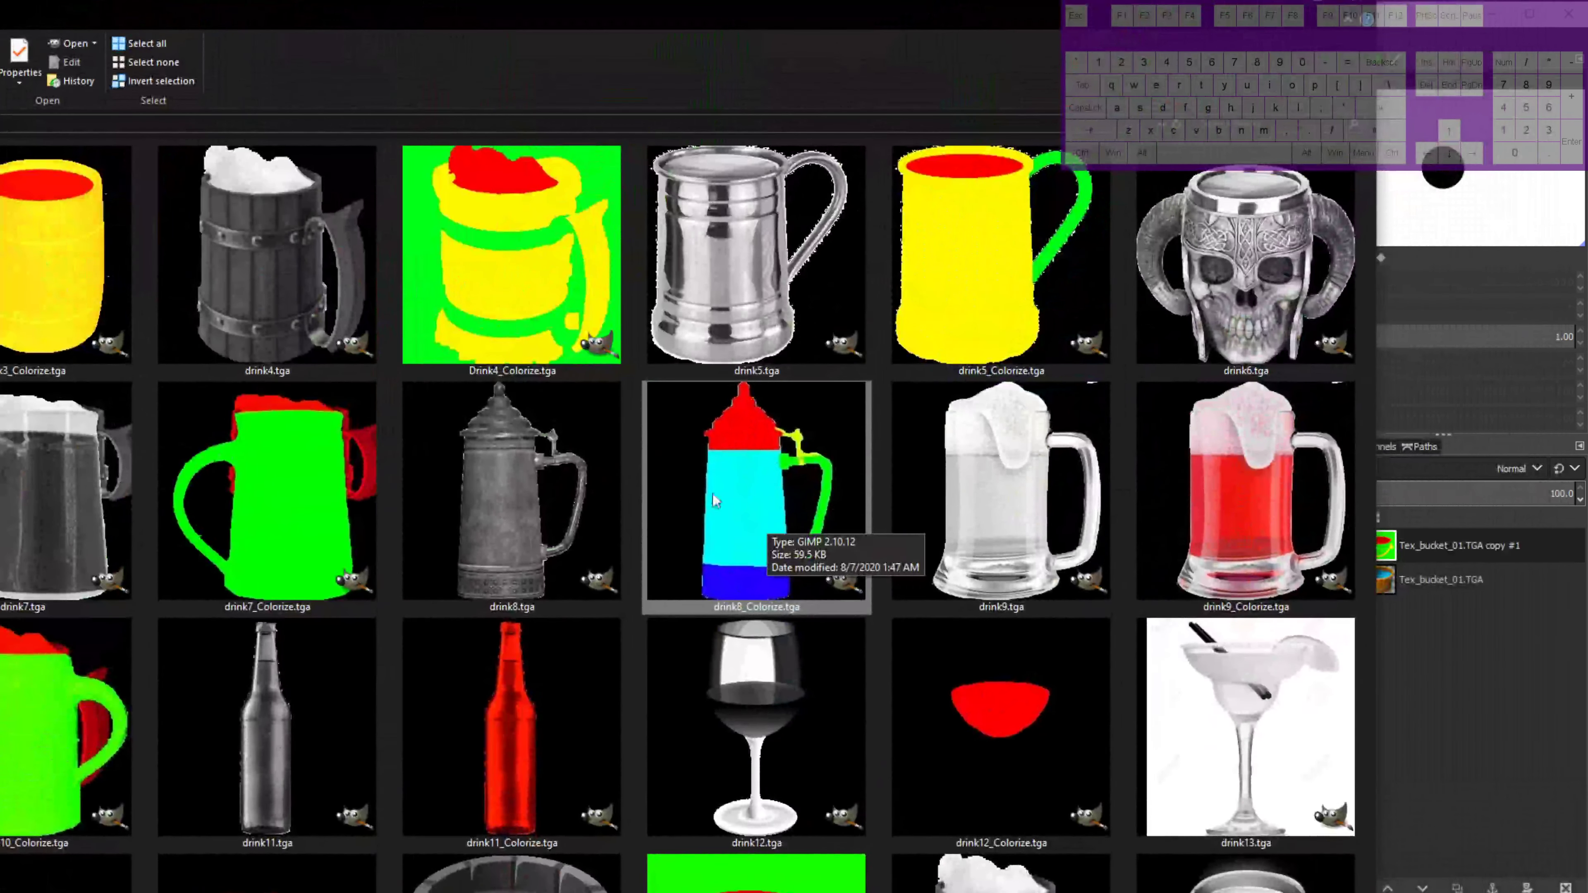
Open drink8_Colorize.tga from the drinks folder in GIMP for a closer look at its color regions.
{"action": "double_click", "coordinate": [711, 510]}
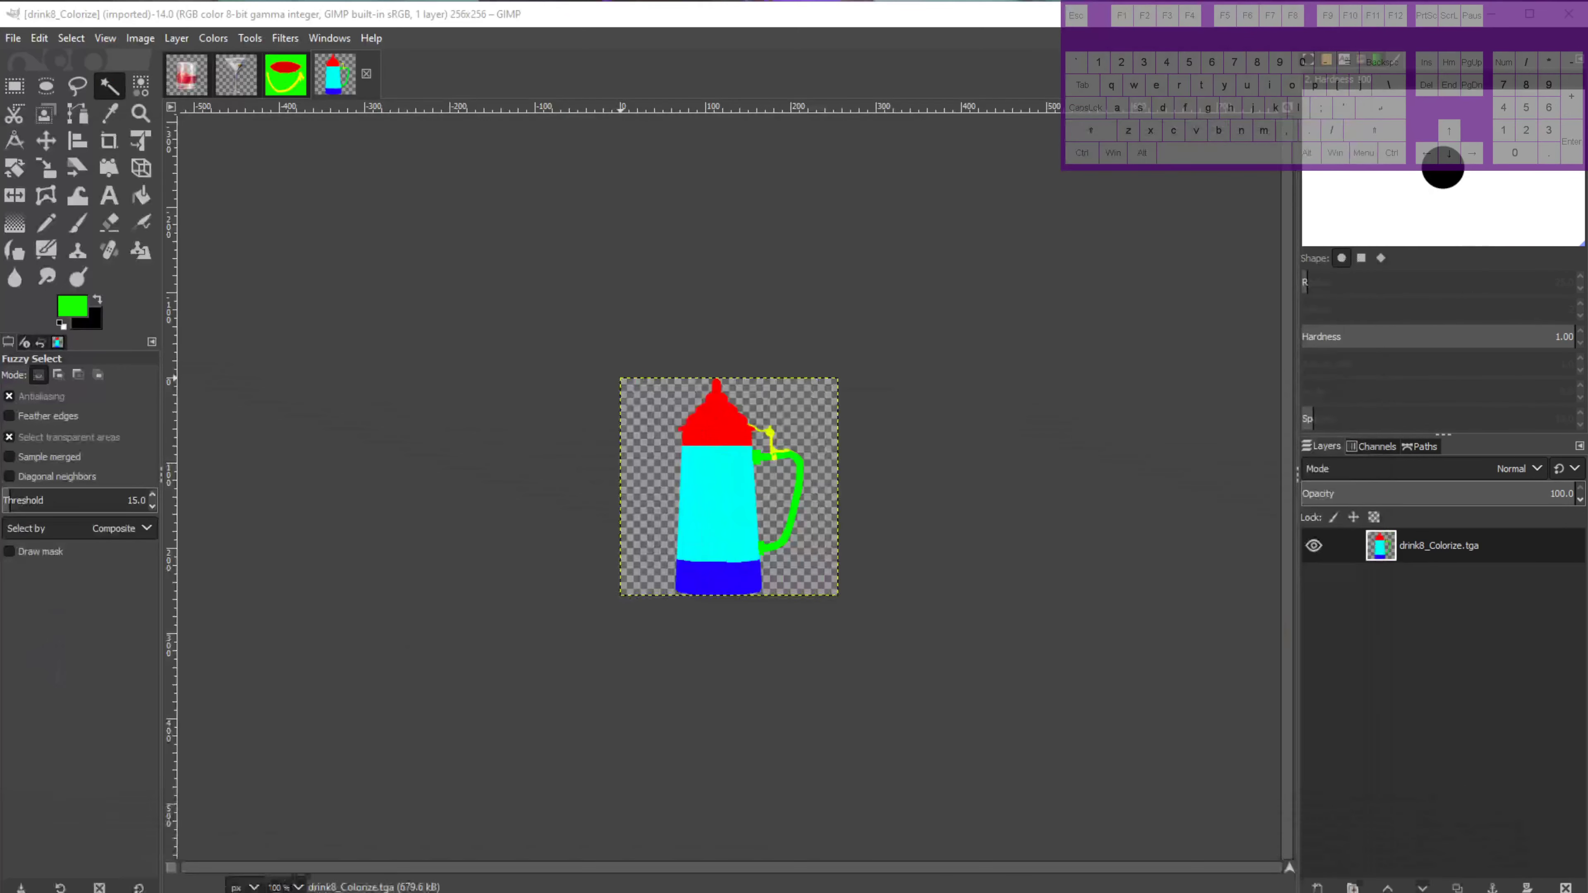
{"action": "left_click", "coordinate": [784, 653]}
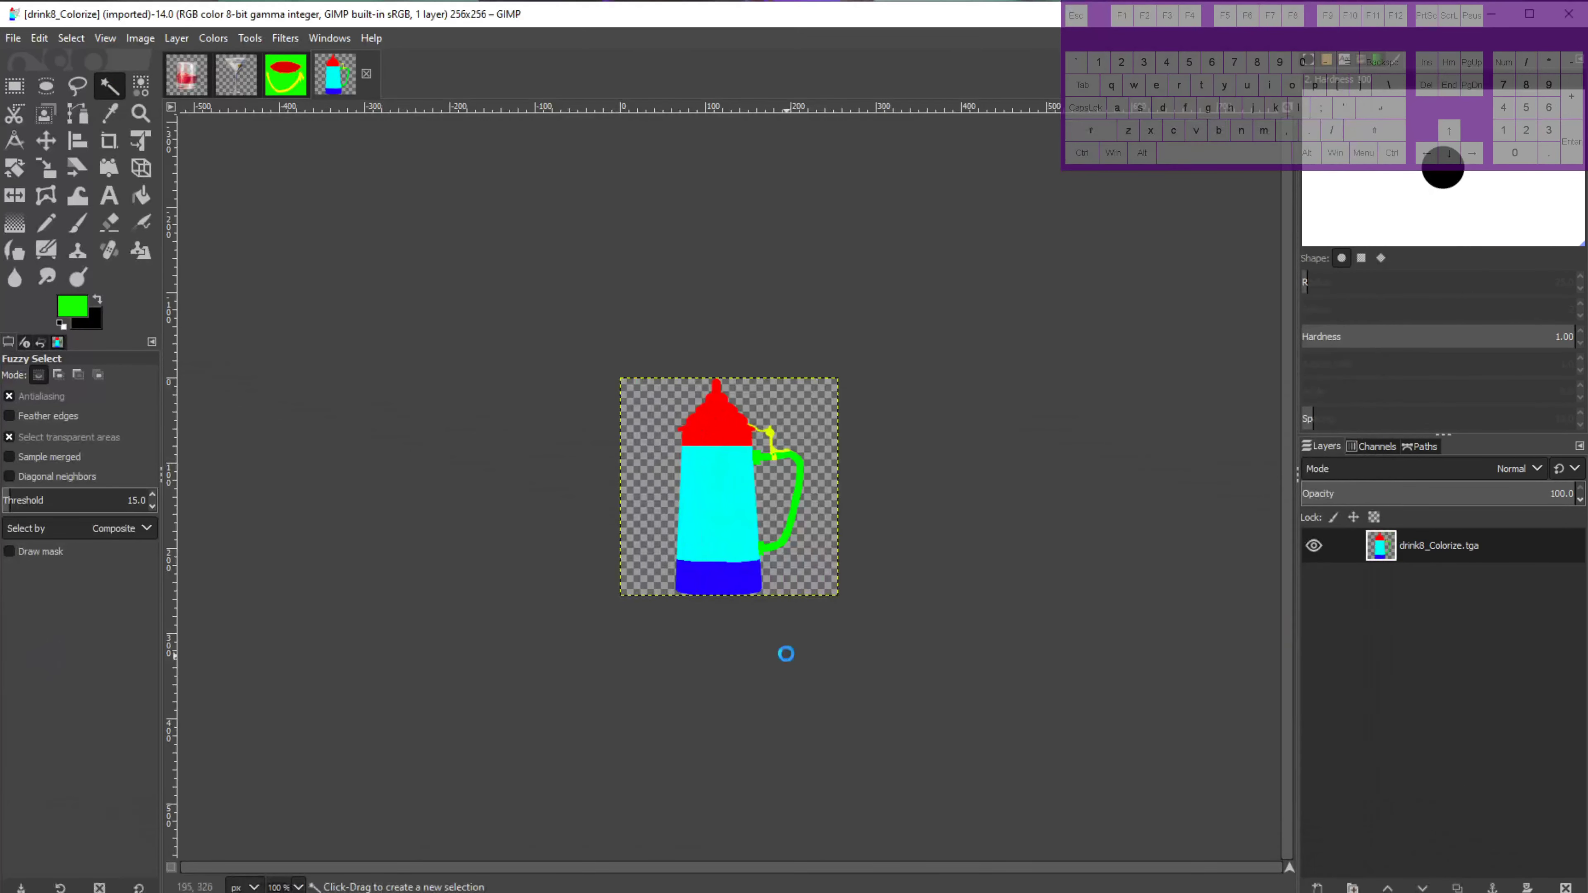
{"action": "scroll", "coordinate": [767, 632], "scroll_direction": "up", "scroll_amount": 4}
{"action": "scroll", "coordinate": [766, 631], "scroll_direction": "down", "scroll_amount": 1}
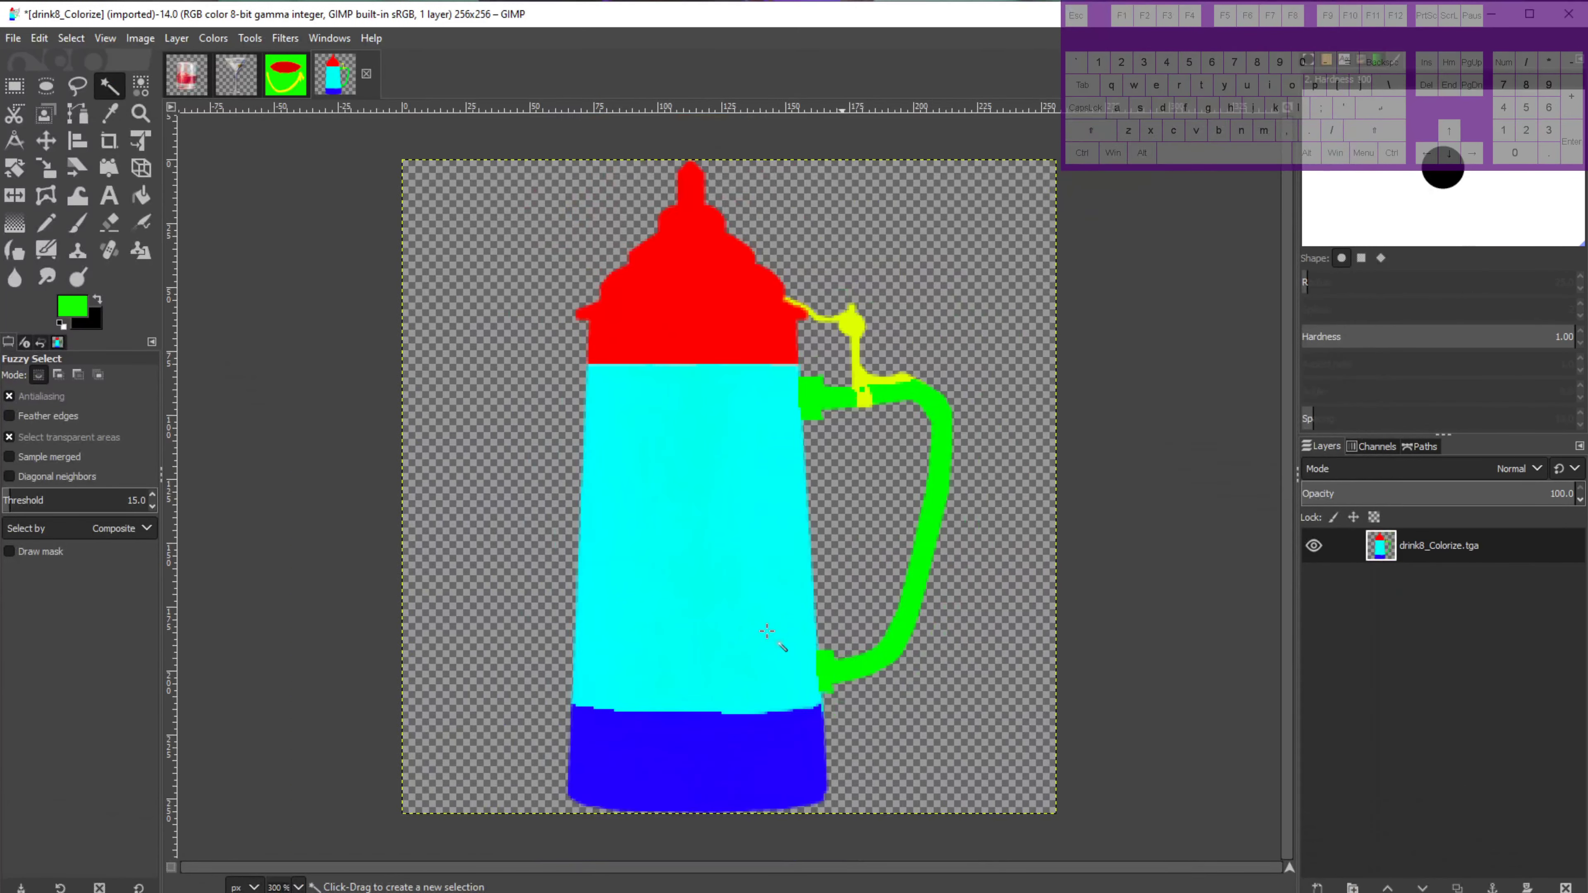